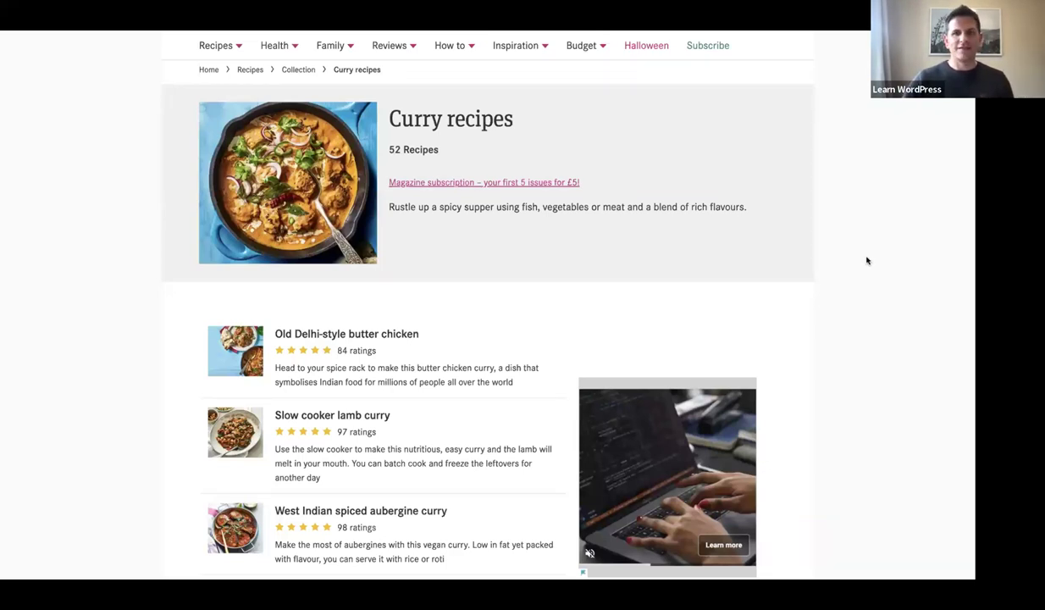
Step: Leave the slideshow, switch to the Query Loop page in the WordPress editor, and insert a Query Loop block below its title
{"action": "key", "text": "Escape"}
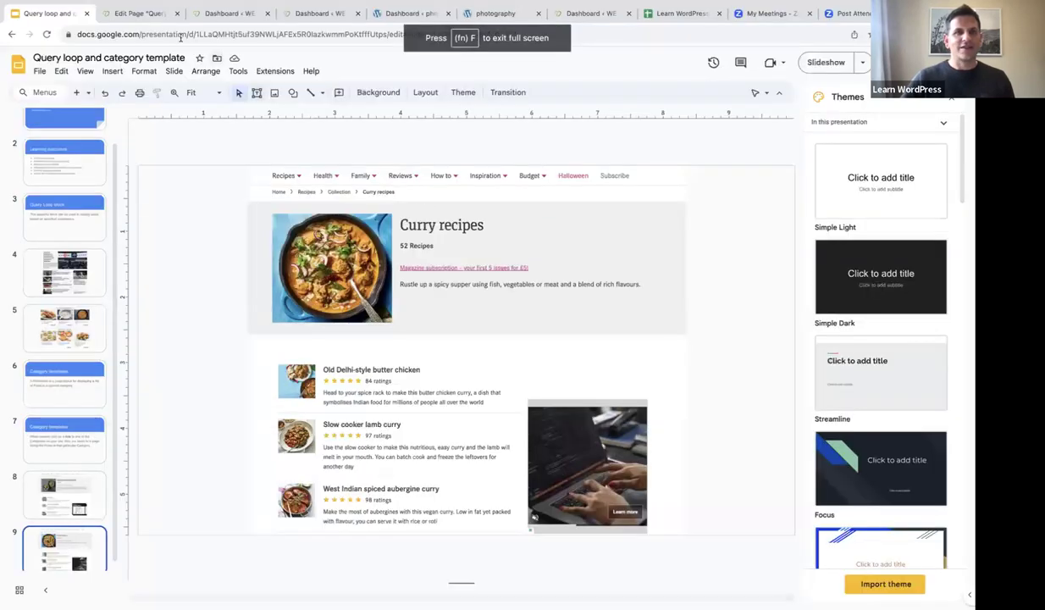
{"action": "left_click", "coordinate": [136, 13]}
{"action": "left_click", "coordinate": [207, 187]}
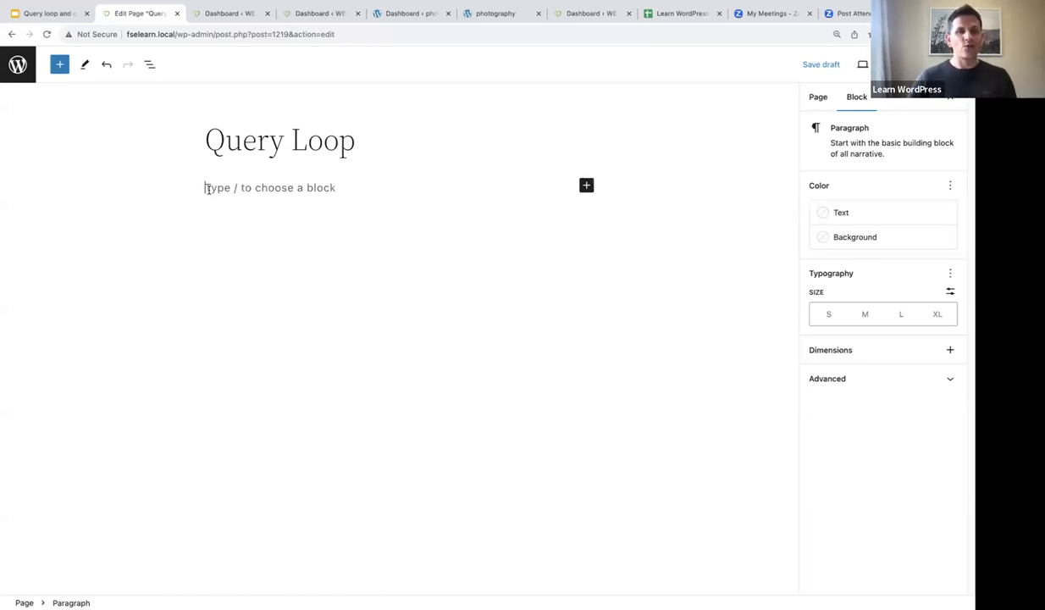
{"action": "type", "text": "/"}
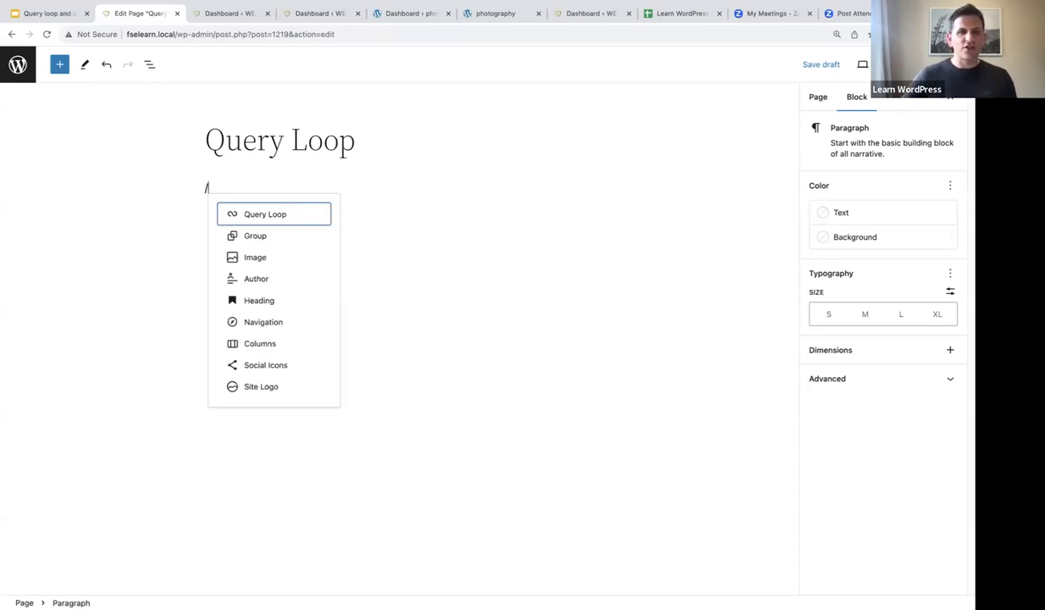
{"action": "type", "text": "query"}
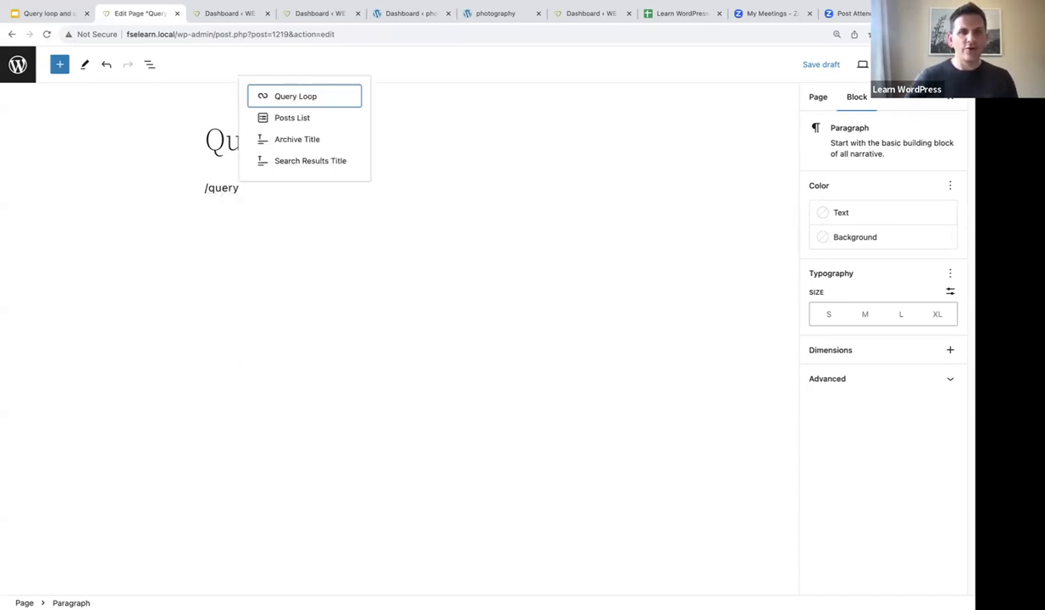
{"action": "left_click", "coordinate": [292, 96]}
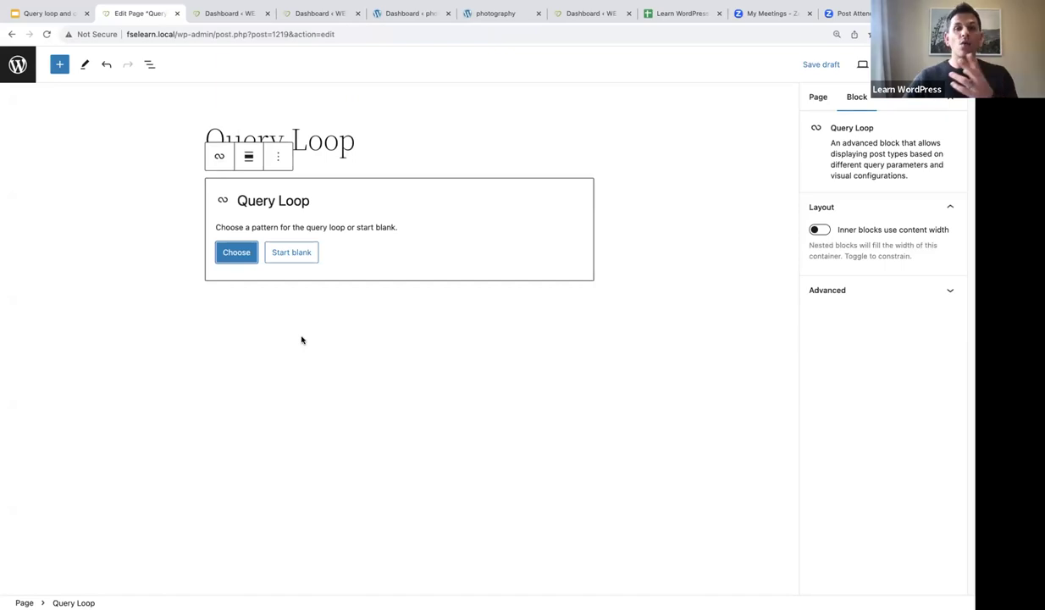
Step: Try starting the Query Loop block blank with the Title & Excerpt variation, and undo it
{"action": "left_click", "coordinate": [290, 256]}
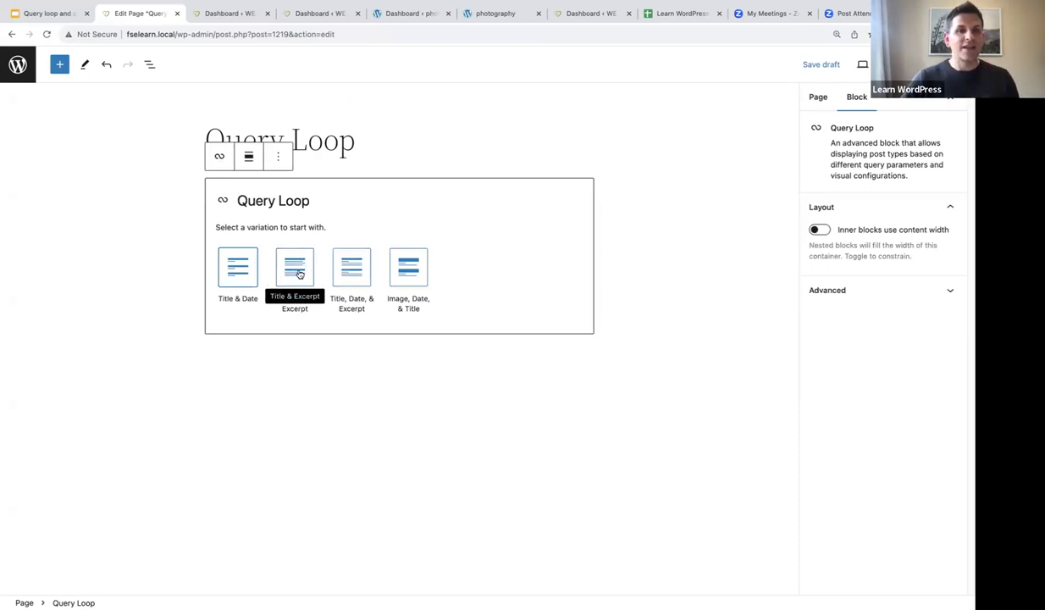
{"action": "left_click", "coordinate": [295, 269]}
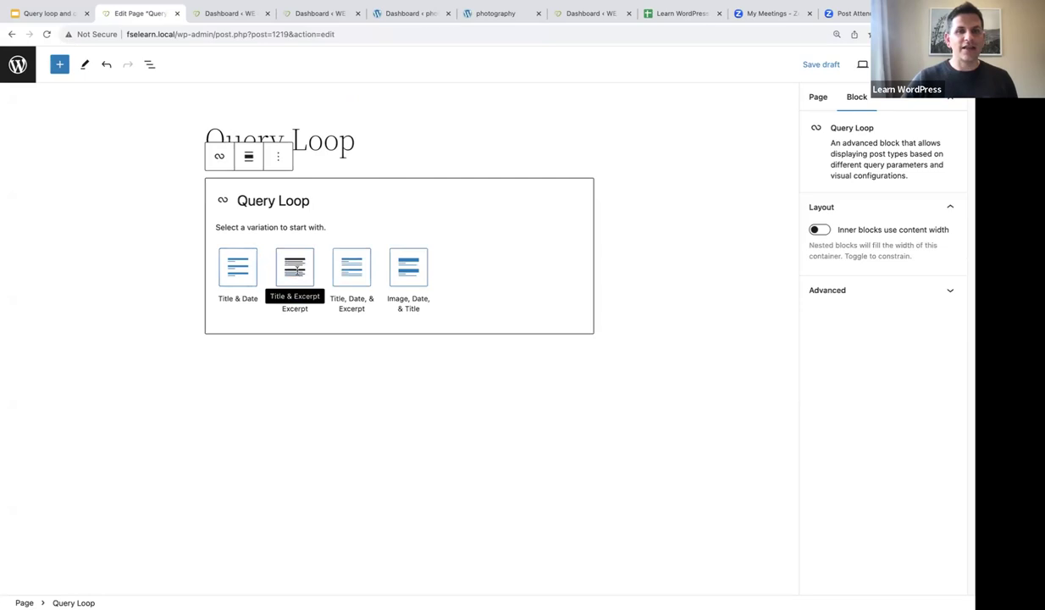
{"action": "left_click", "coordinate": [105, 65]}
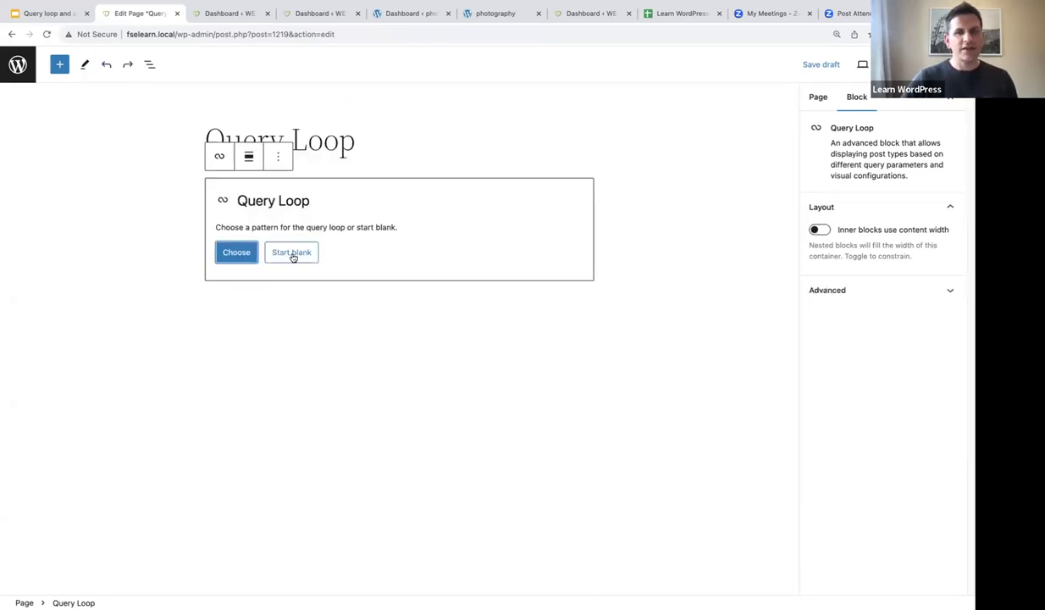
Step: Try the blank Image, Date, & Title variation for the Query Loop block, look over the resulting posts, and undo it
{"action": "left_click", "coordinate": [290, 254]}
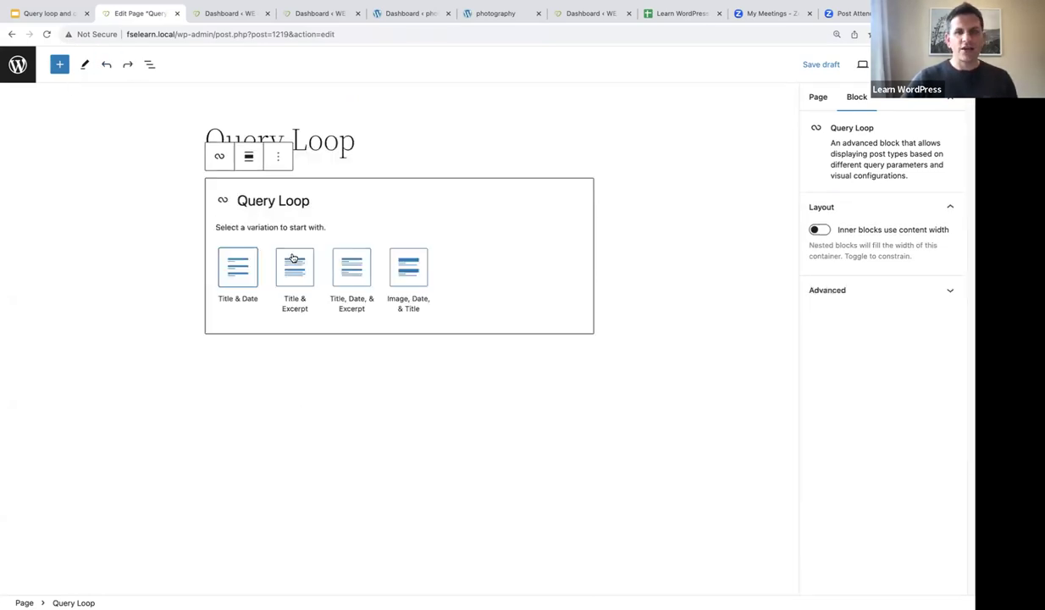
{"action": "left_click", "coordinate": [408, 272]}
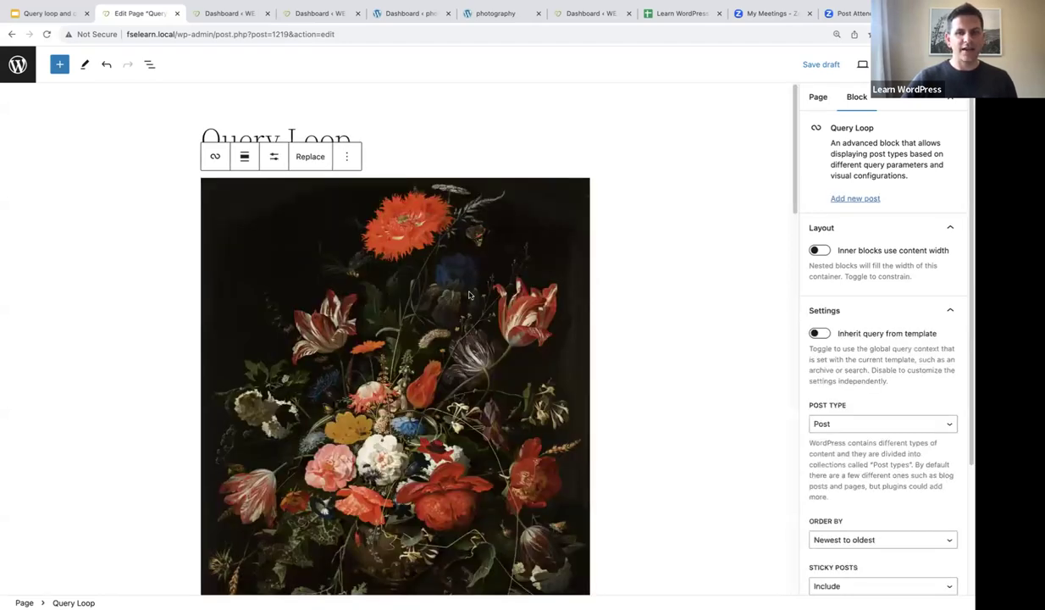
{"action": "scroll", "coordinate": [470, 295], "scroll_direction": "down", "scroll_amount": 3}
{"action": "scroll", "coordinate": [470, 294], "scroll_direction": "down", "scroll_amount": 1}
{"action": "scroll", "coordinate": [424, 271], "scroll_direction": "up", "scroll_amount": 5}
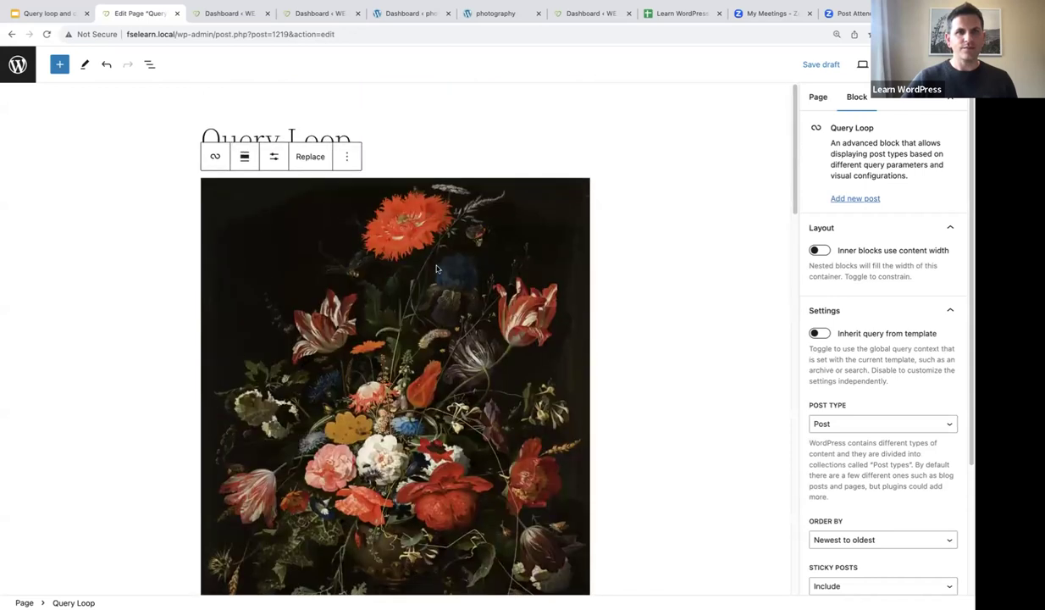
{"action": "left_click", "coordinate": [107, 65]}
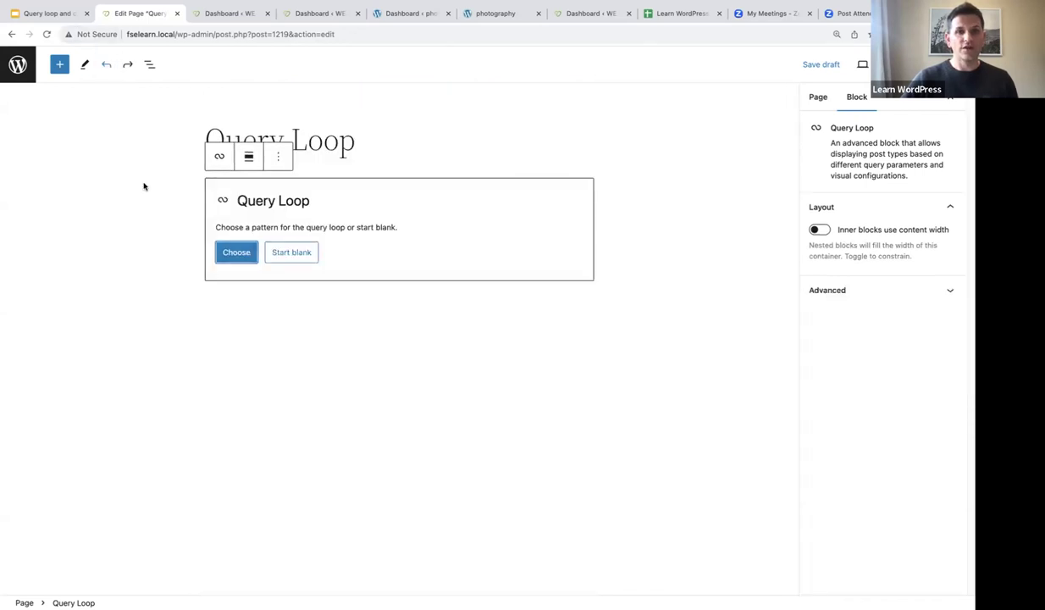
Step: Choose the Grid of posts pattern for the Query Loop block and look over the inserted layout
{"action": "left_click", "coordinate": [237, 253]}
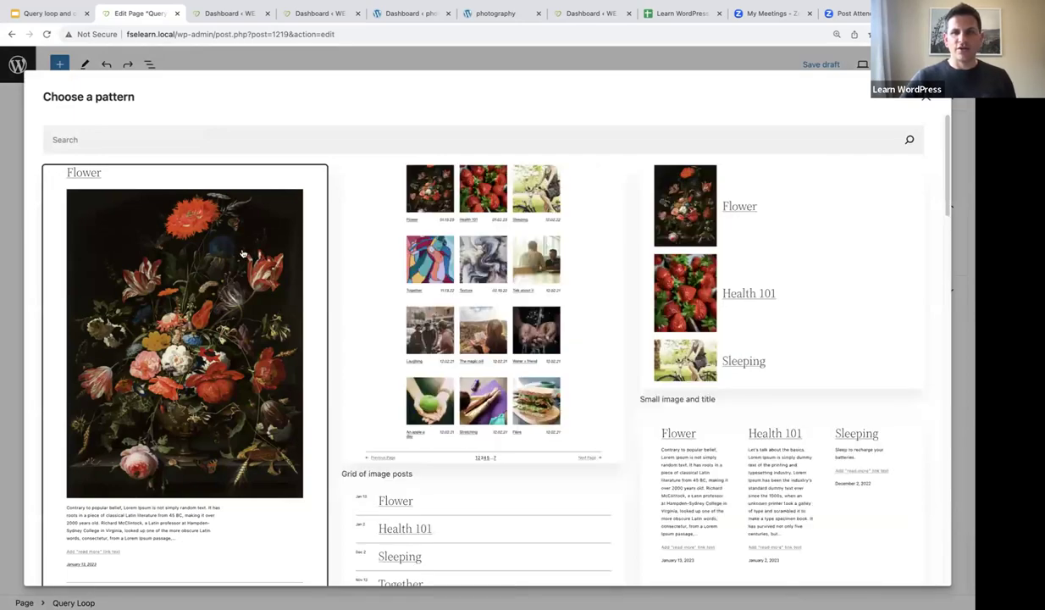
{"action": "scroll", "coordinate": [254, 254], "scroll_direction": "down", "scroll_amount": 3}
{"action": "scroll", "coordinate": [262, 252], "scroll_direction": "down", "scroll_amount": 5}
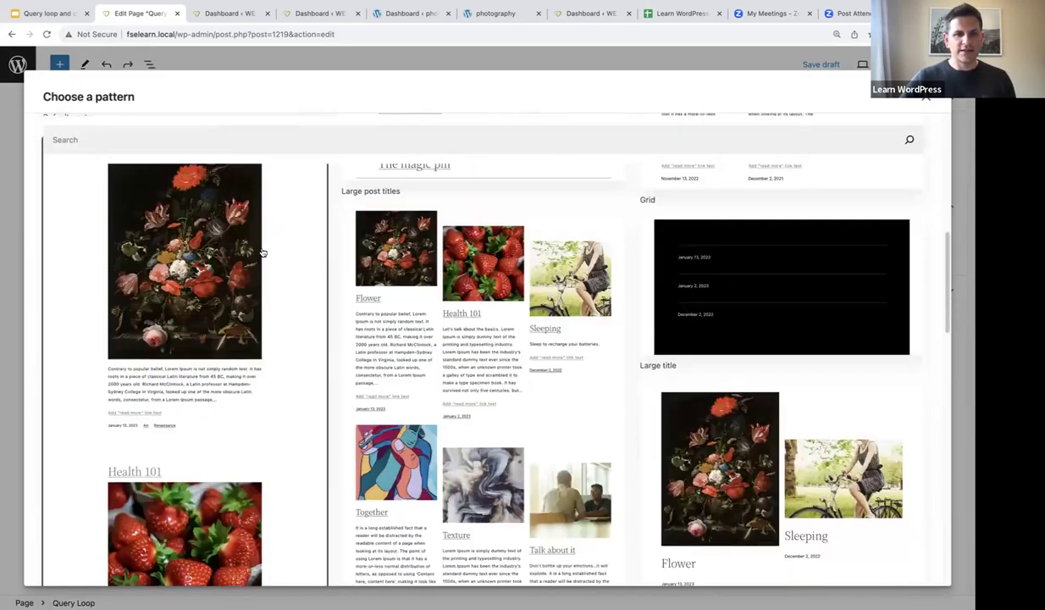
{"action": "scroll", "coordinate": [263, 252], "scroll_direction": "down", "scroll_amount": 5}
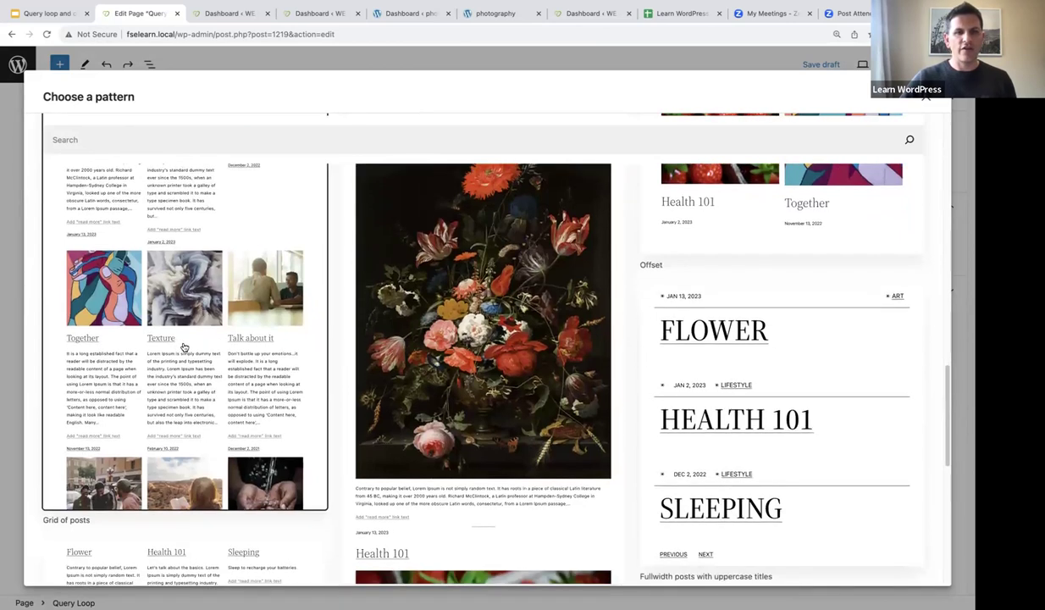
{"action": "left_click", "coordinate": [183, 344]}
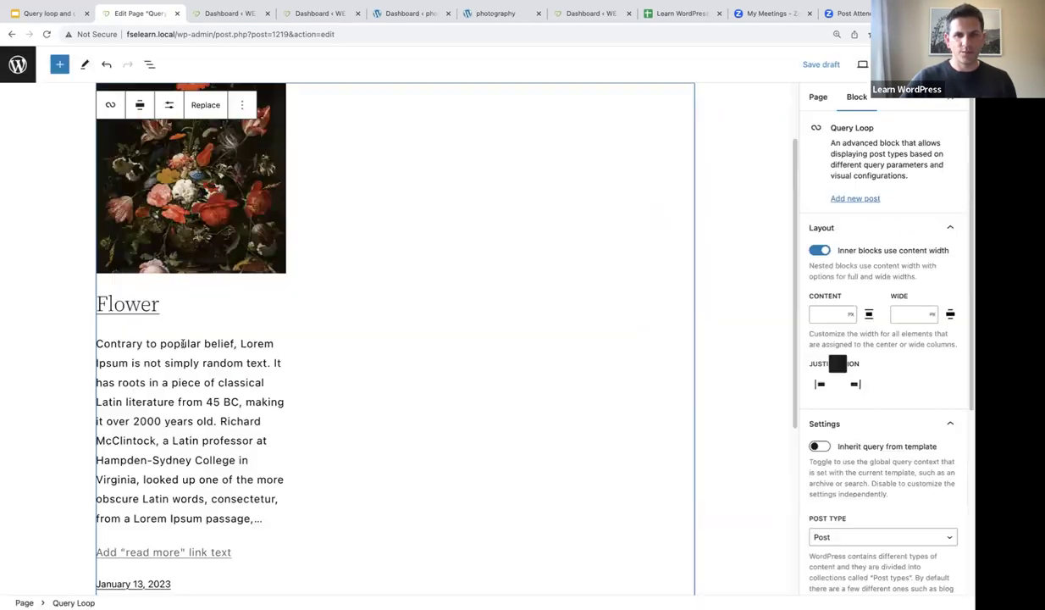
{"action": "scroll", "coordinate": [667, 291], "scroll_direction": "up", "scroll_amount": 1}
{"action": "scroll", "coordinate": [708, 309], "scroll_direction": "up", "scroll_amount": 1}
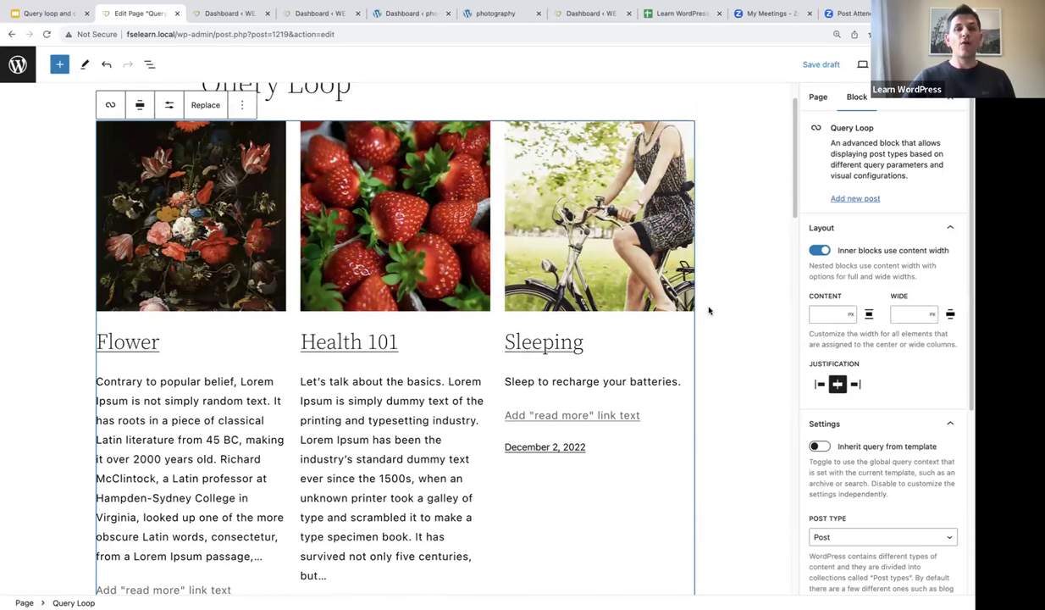
{"action": "scroll", "coordinate": [718, 302], "scroll_direction": "up", "scroll_amount": 2}
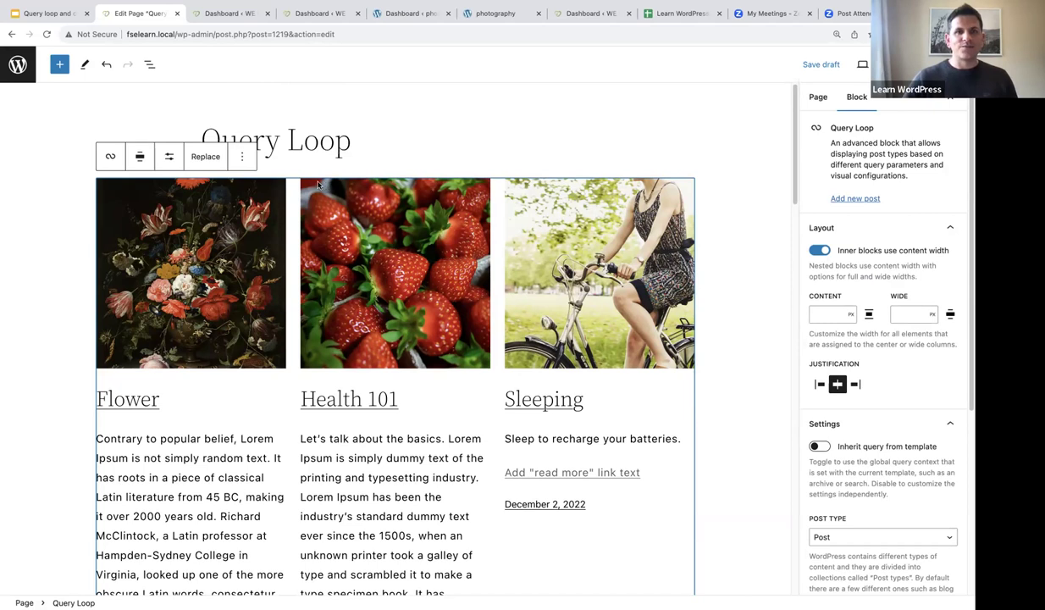
Step: Open the site's list of all posts from the dashboard and review the posts with their categories and tags
{"action": "left_click", "coordinate": [221, 18]}
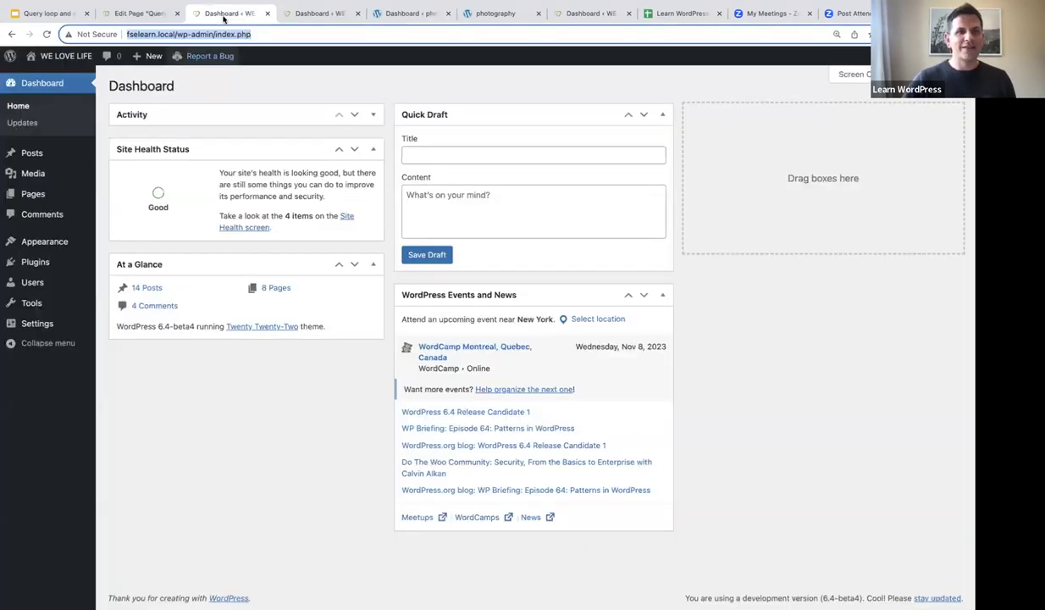
{"action": "left_click", "coordinate": [32, 154]}
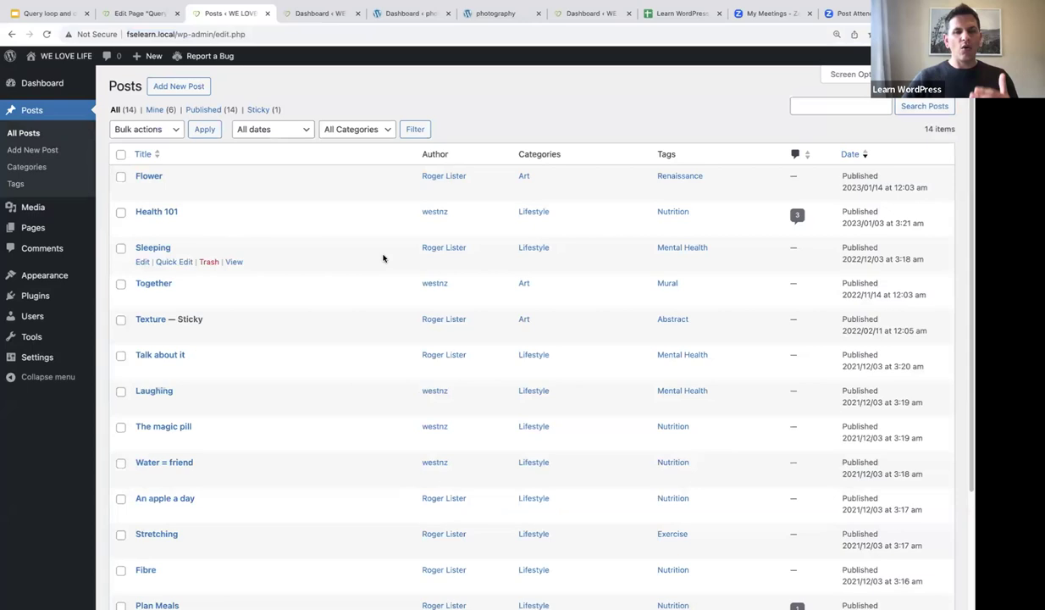
{"action": "scroll", "coordinate": [378, 268], "scroll_direction": "down", "scroll_amount": 4}
{"action": "scroll", "coordinate": [378, 269], "scroll_direction": "up", "scroll_amount": 4}
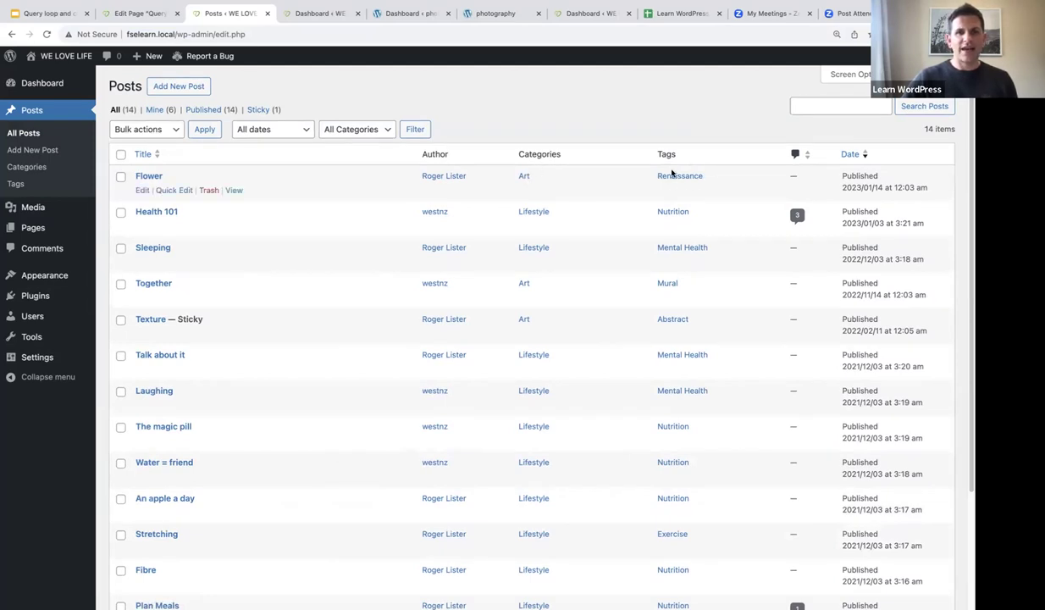
Step: Open the Health 101 post, examine its category, tag and featured image settings, and return to the posts list
{"action": "left_click", "coordinate": [155, 212]}
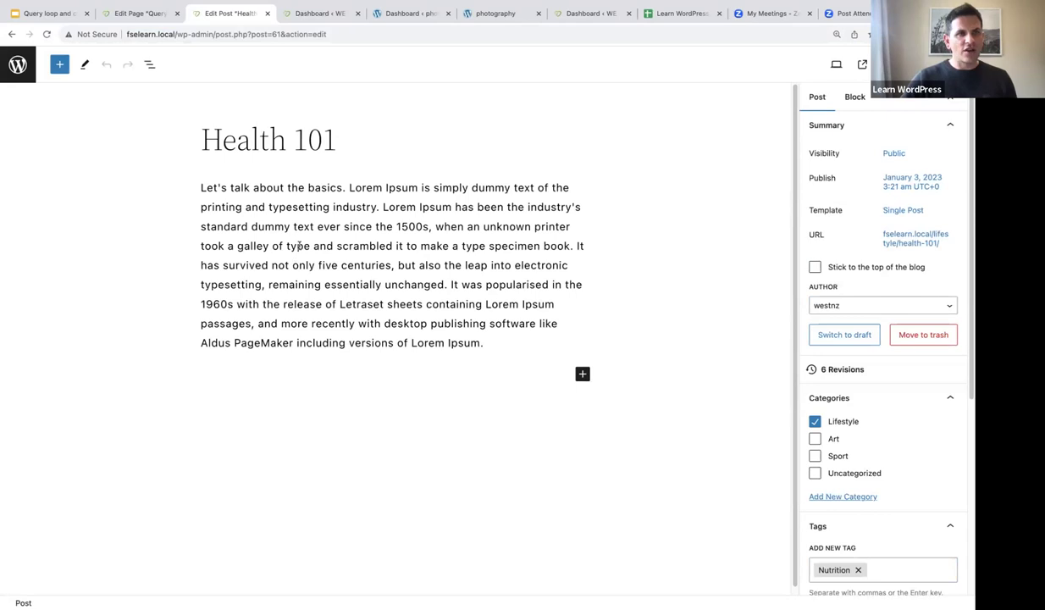
{"action": "scroll", "coordinate": [900, 355], "scroll_direction": "down", "scroll_amount": 5}
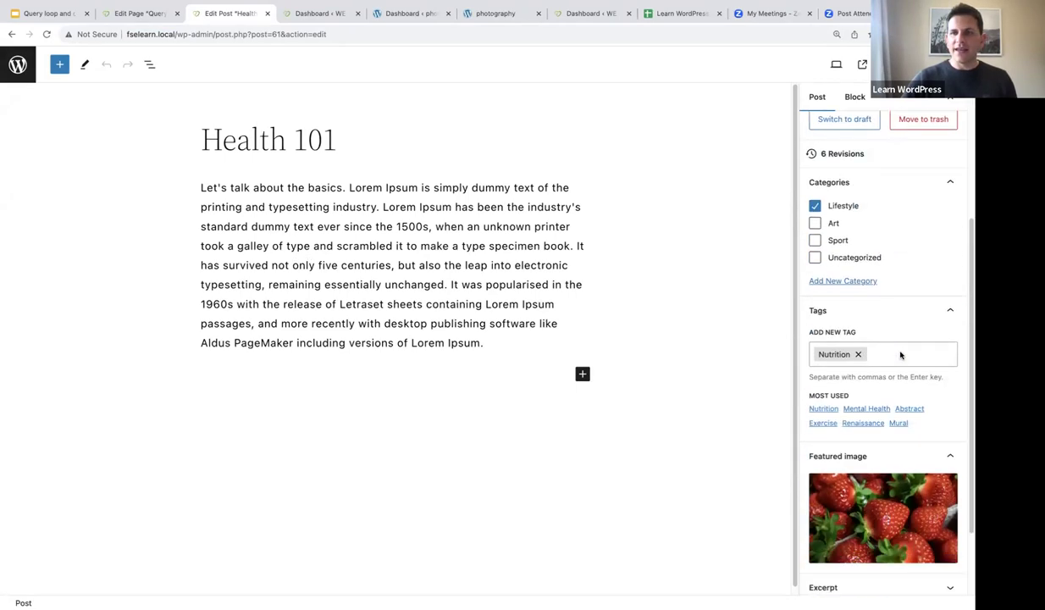
{"action": "mouse_move", "coordinate": [878, 415]}
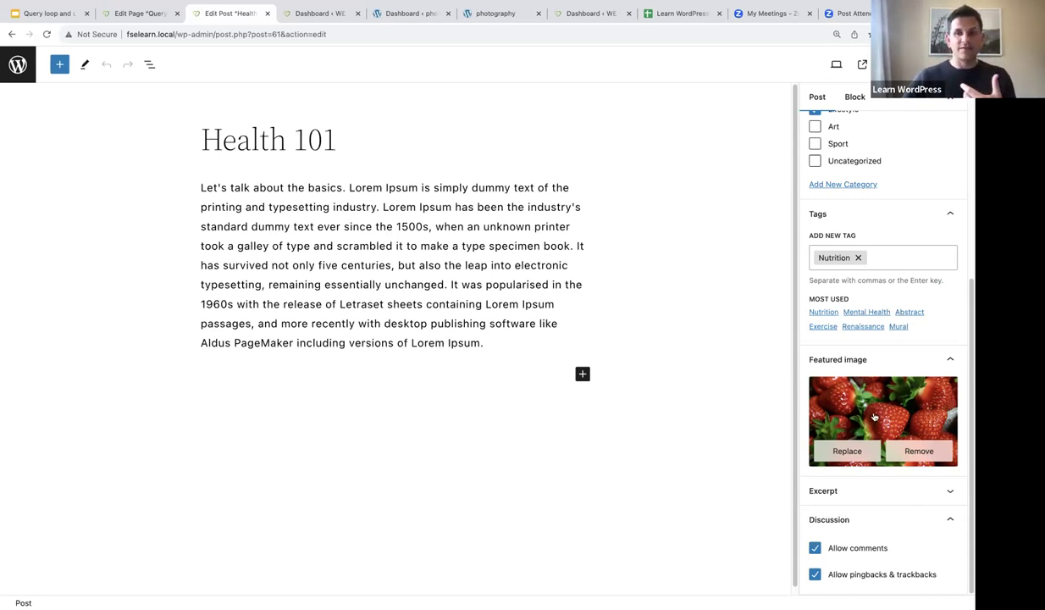
{"action": "left_click", "coordinate": [498, 324]}
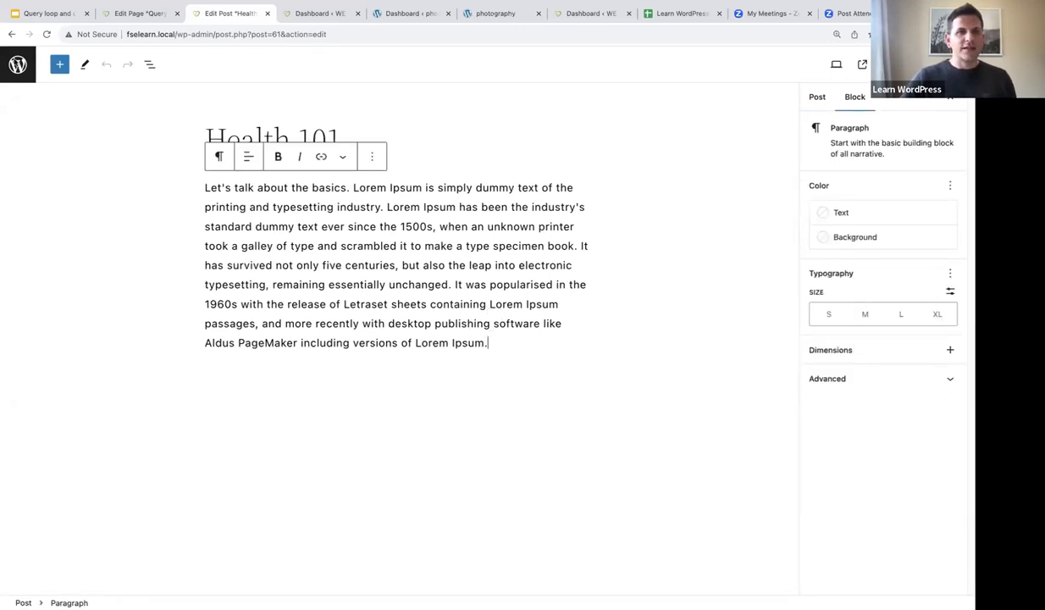
{"action": "left_click", "coordinate": [11, 34]}
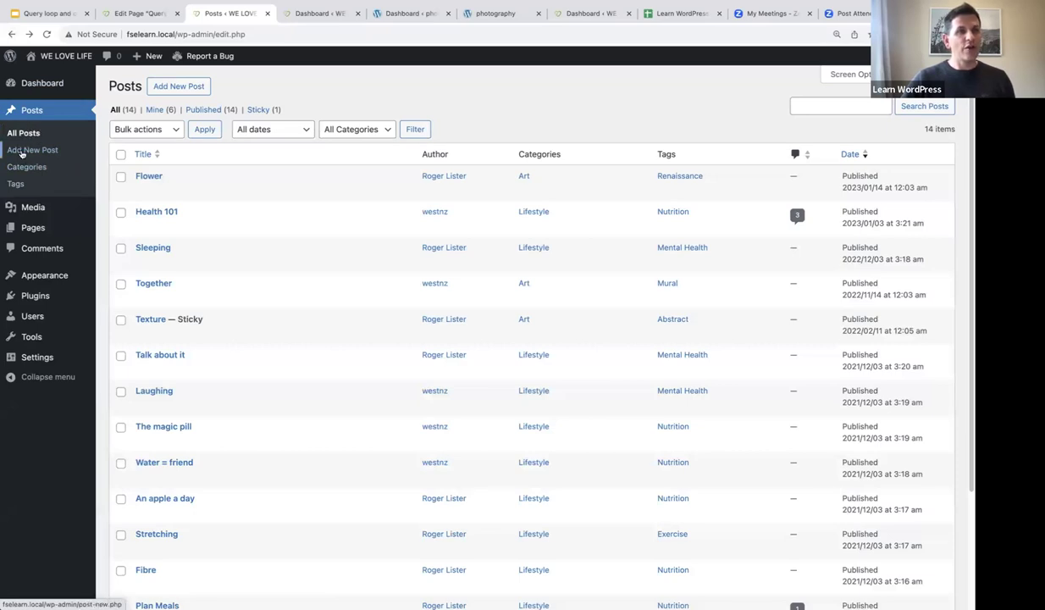
Step: Compare the site's post categories with its post tags on their management pages
{"action": "left_click", "coordinate": [24, 170]}
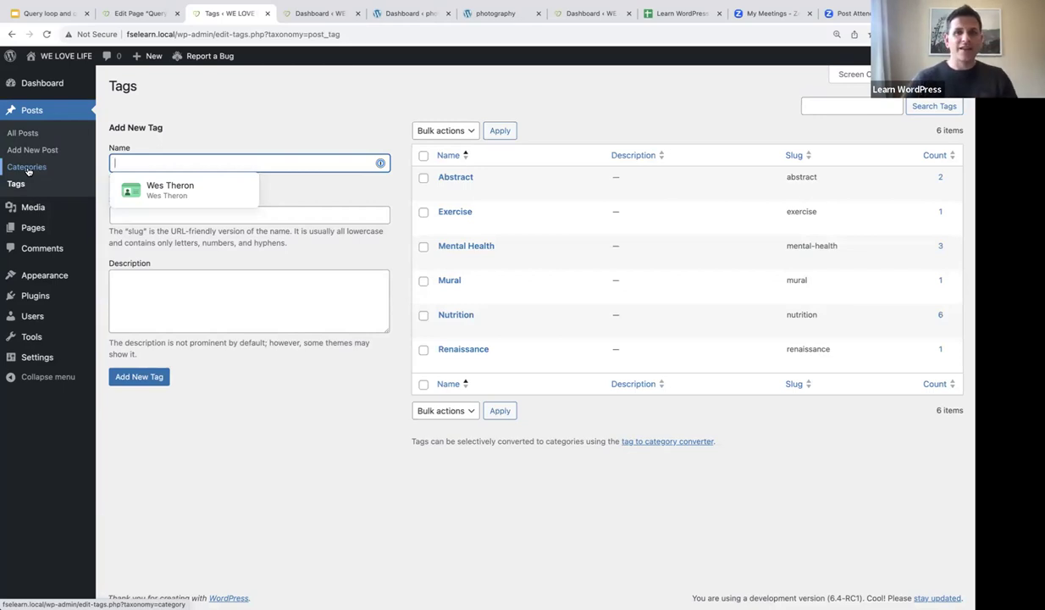
{"action": "left_click", "coordinate": [27, 166]}
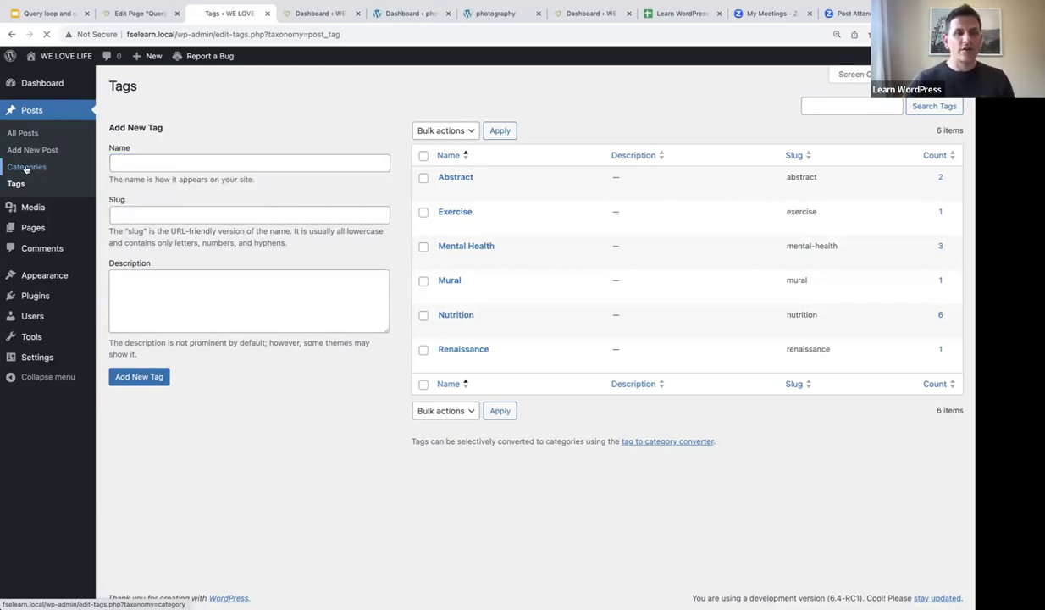
{"action": "mouse_move", "coordinate": [428, 247]}
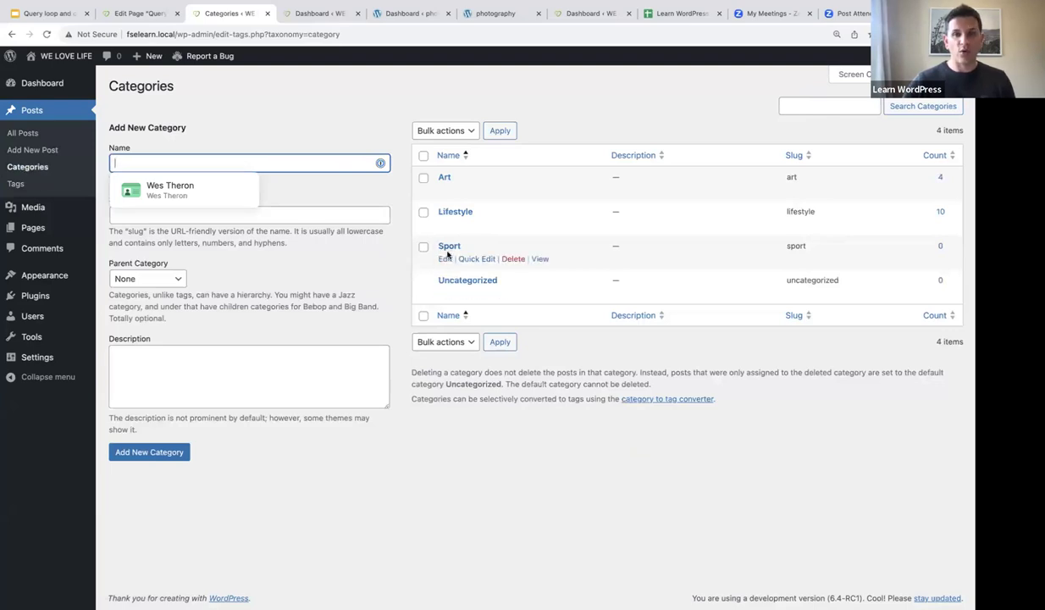
{"action": "left_click", "coordinate": [20, 184]}
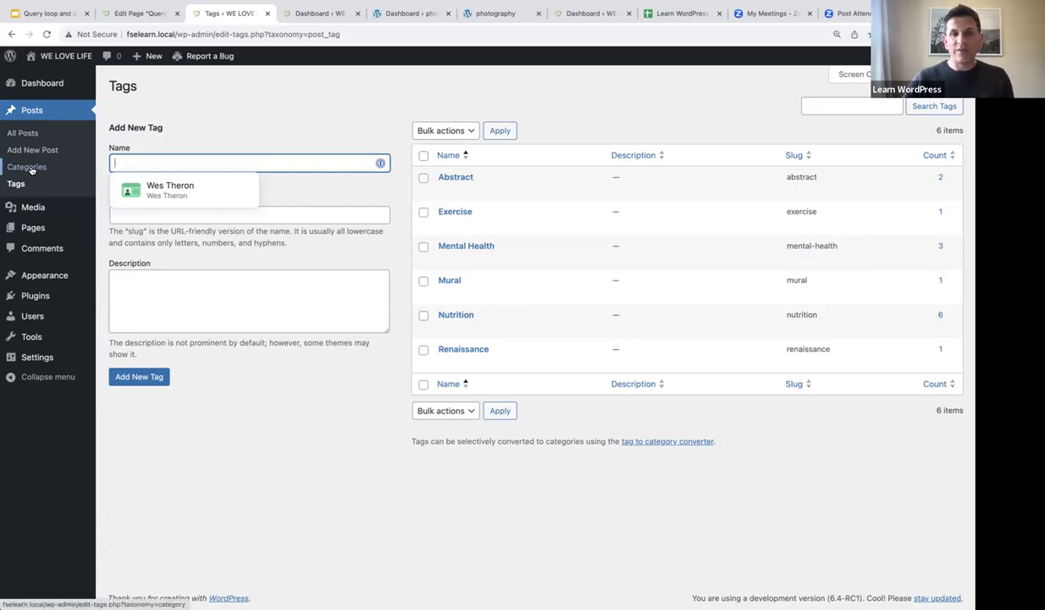
{"action": "left_click", "coordinate": [29, 167]}
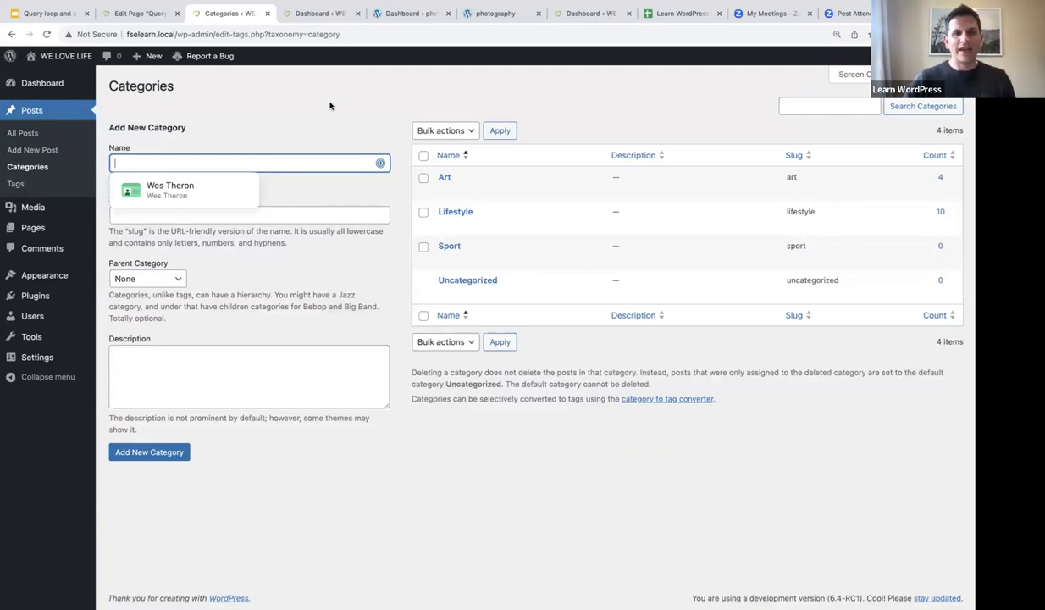
Step: Return to all posts, check the Flower post's category and tag settings in Quick Edit, and cancel without changes
{"action": "left_click", "coordinate": [30, 136]}
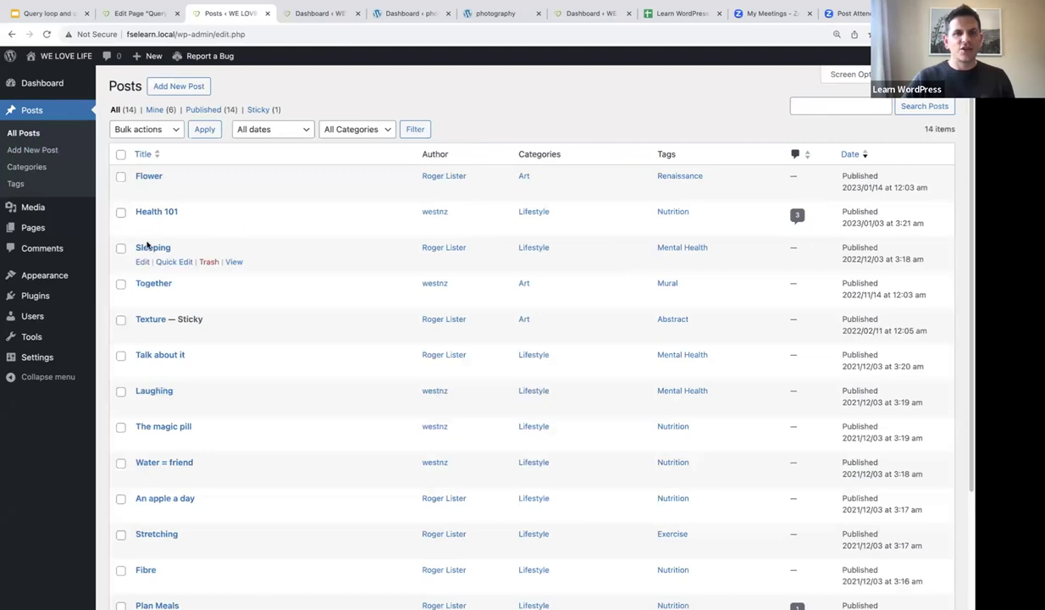
{"action": "left_click", "coordinate": [173, 192]}
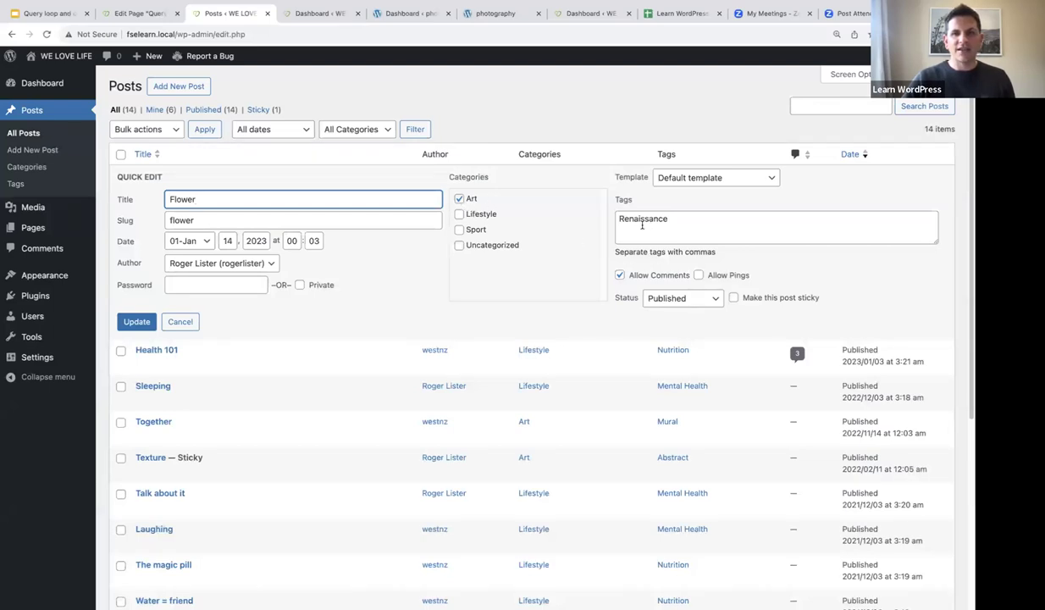
{"action": "left_click", "coordinate": [180, 321]}
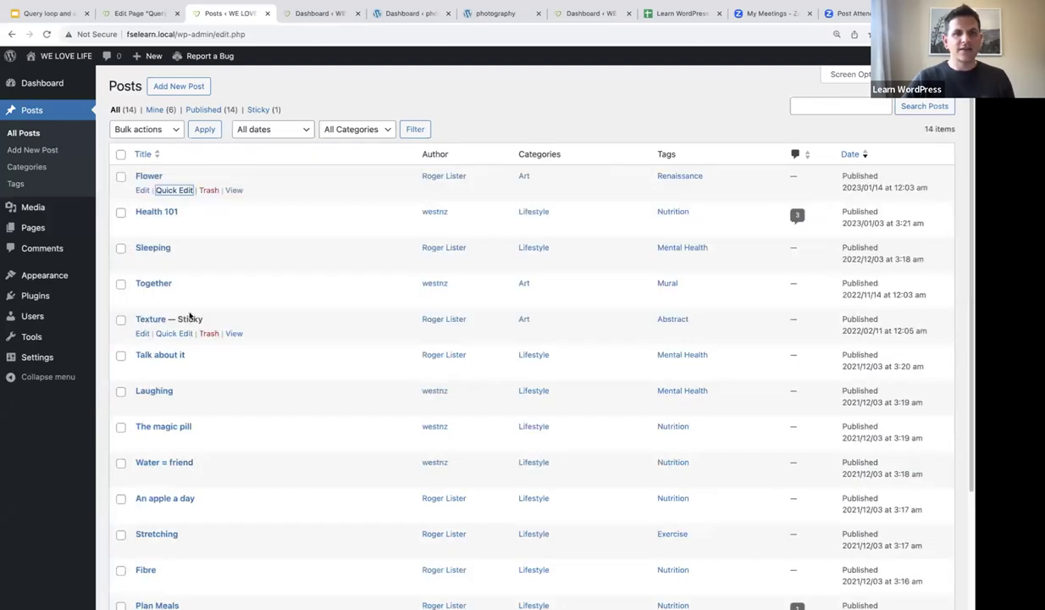
Step: Check the Health 101 post's category and tag settings in Quick Edit from the posts list
{"action": "left_click", "coordinate": [154, 211]}
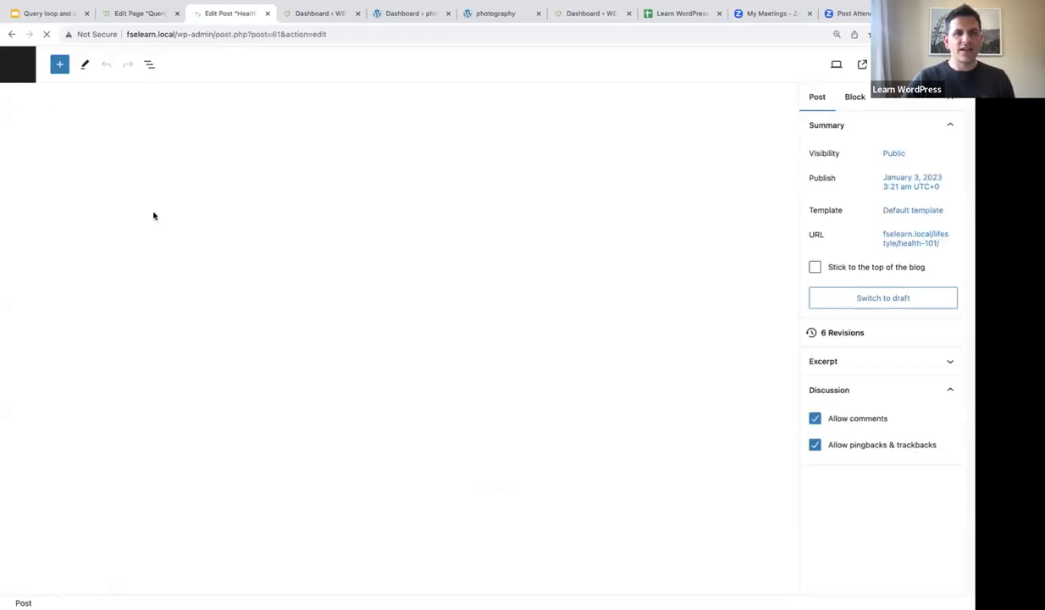
{"action": "key", "text": "alt+Left"}
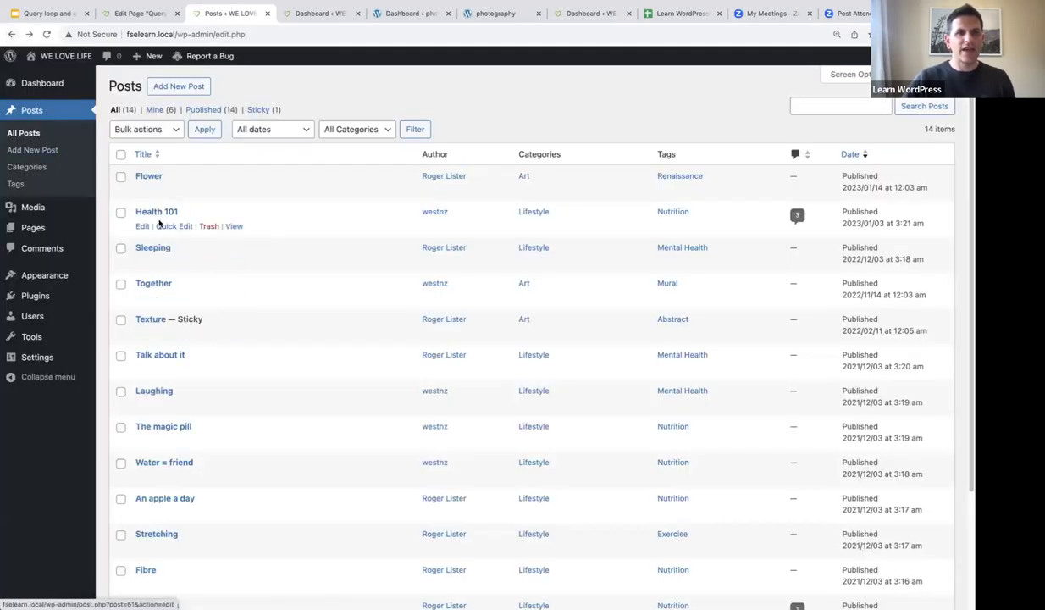
{"action": "left_click", "coordinate": [159, 223]}
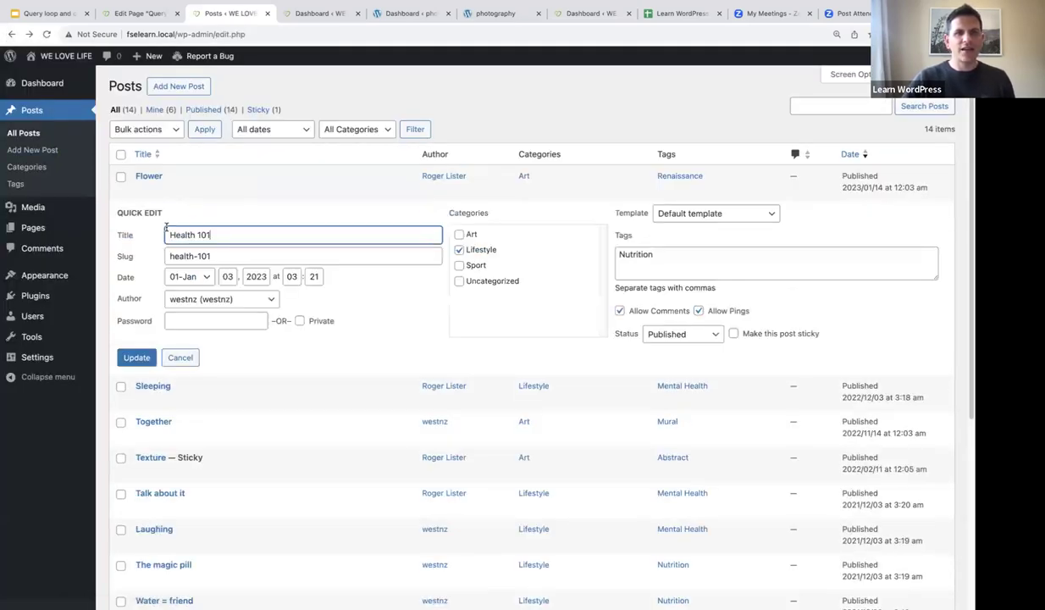
{"action": "left_click", "coordinate": [459, 250]}
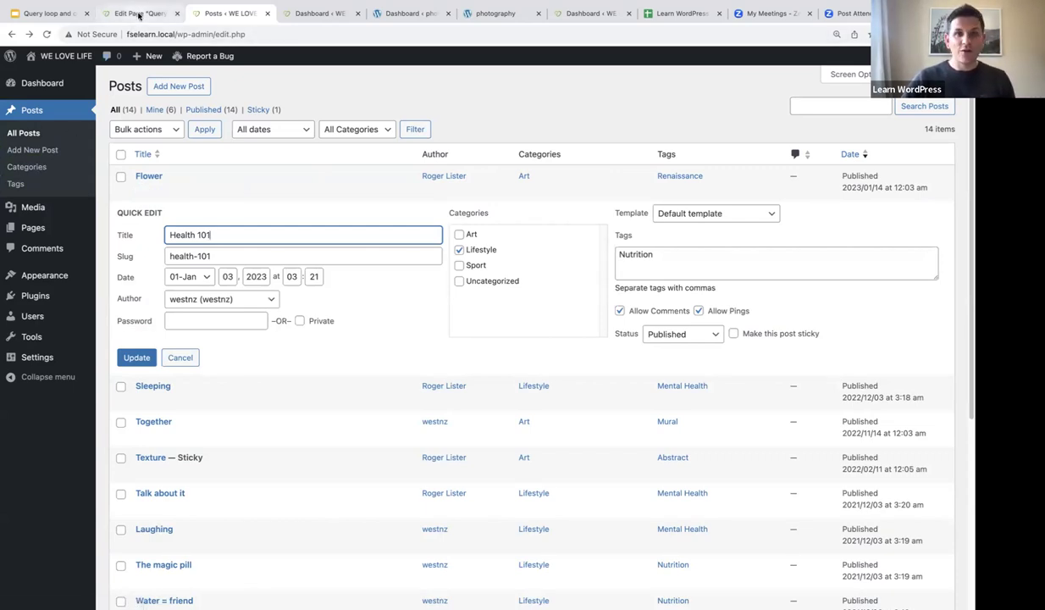
Step: Return to editing the Query Loop page and expand the Query Loop and Post Template blocks in List View
{"action": "left_click", "coordinate": [139, 14]}
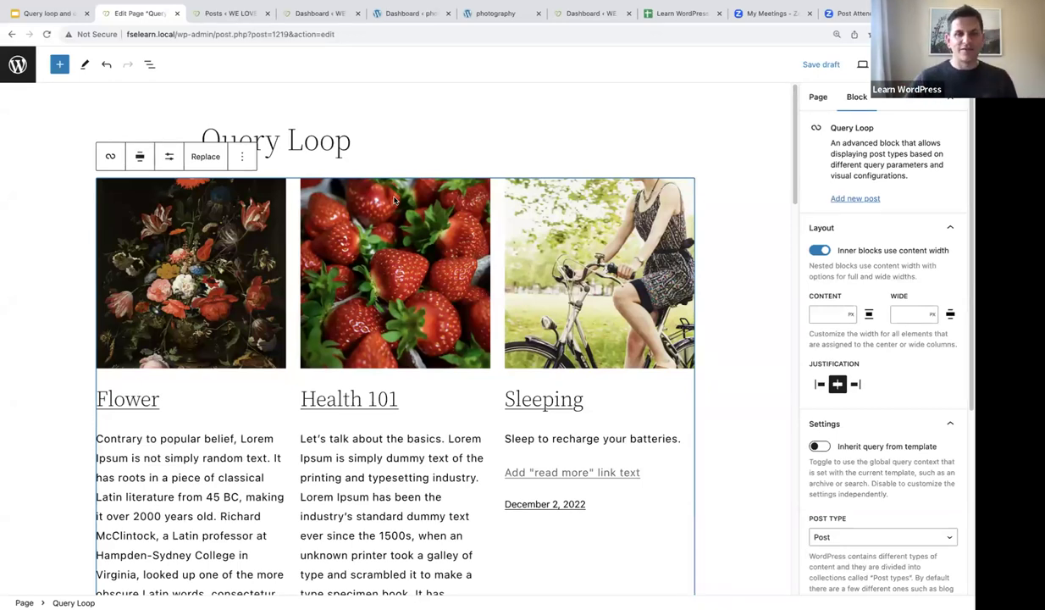
{"action": "scroll", "coordinate": [424, 404], "scroll_direction": "down", "scroll_amount": 2}
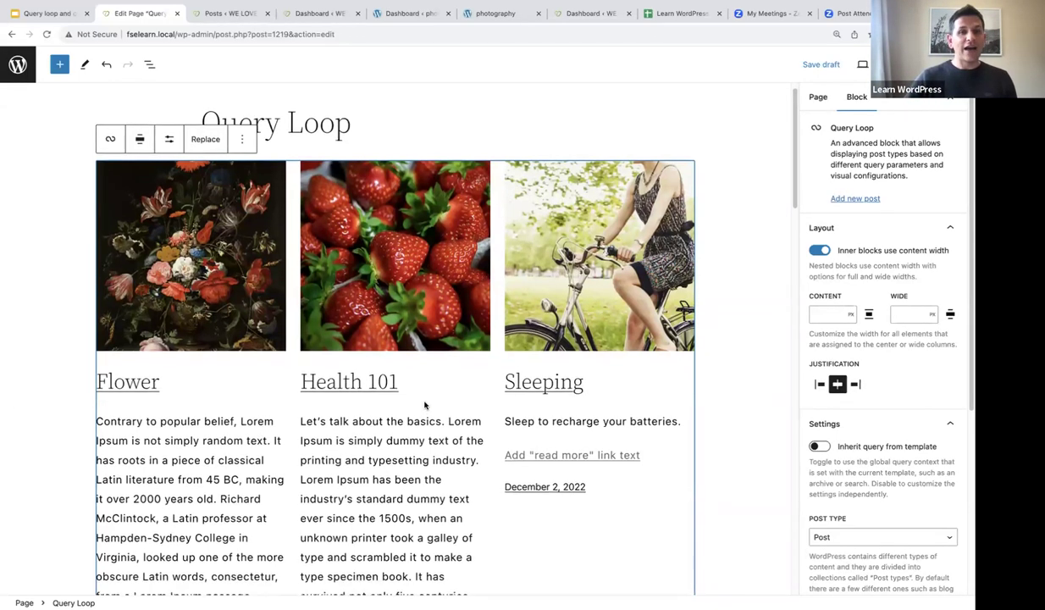
{"action": "scroll", "coordinate": [424, 404], "scroll_direction": "down", "scroll_amount": 3}
{"action": "scroll", "coordinate": [427, 403], "scroll_direction": "up", "scroll_amount": 3}
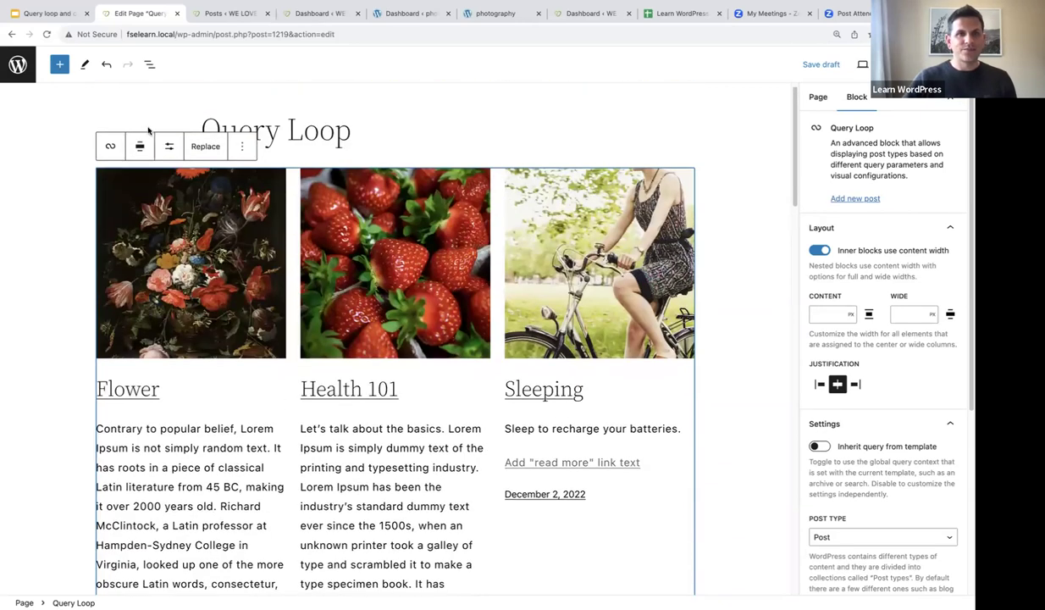
{"action": "left_click", "coordinate": [148, 65]}
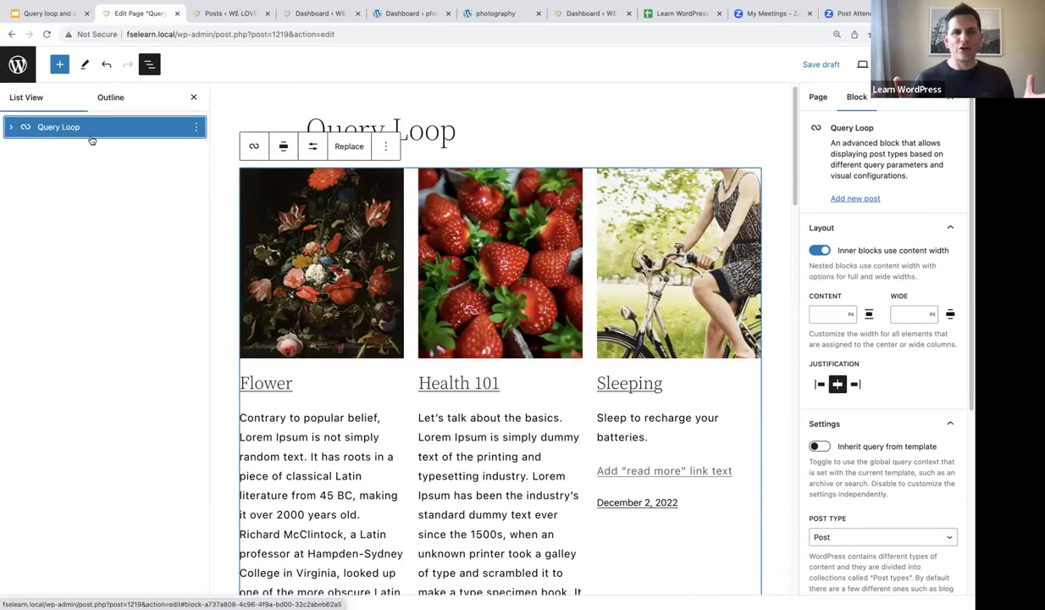
{"action": "left_click", "coordinate": [12, 128]}
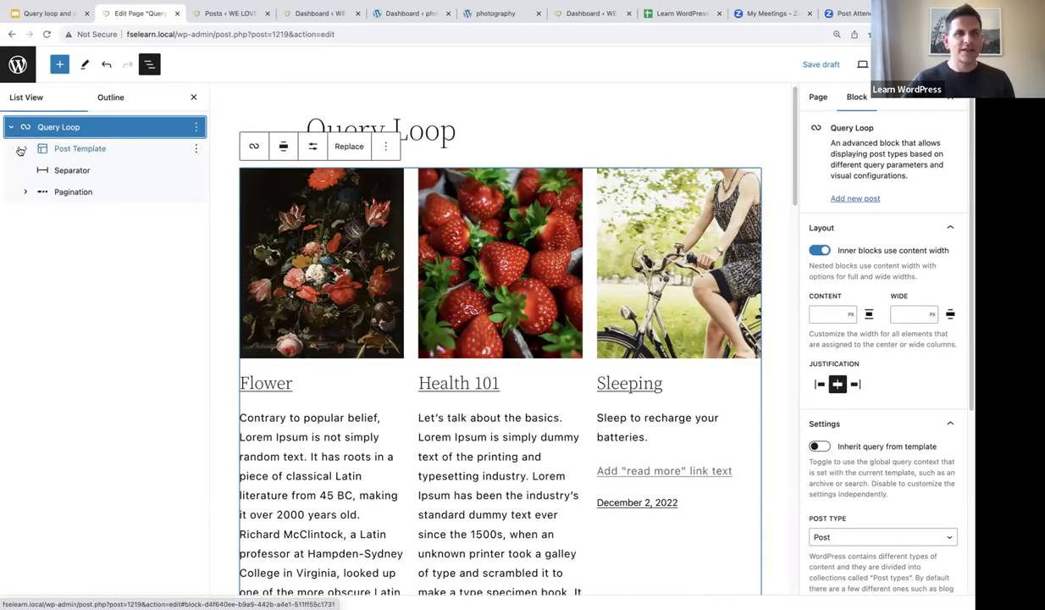
{"action": "left_click", "coordinate": [21, 150]}
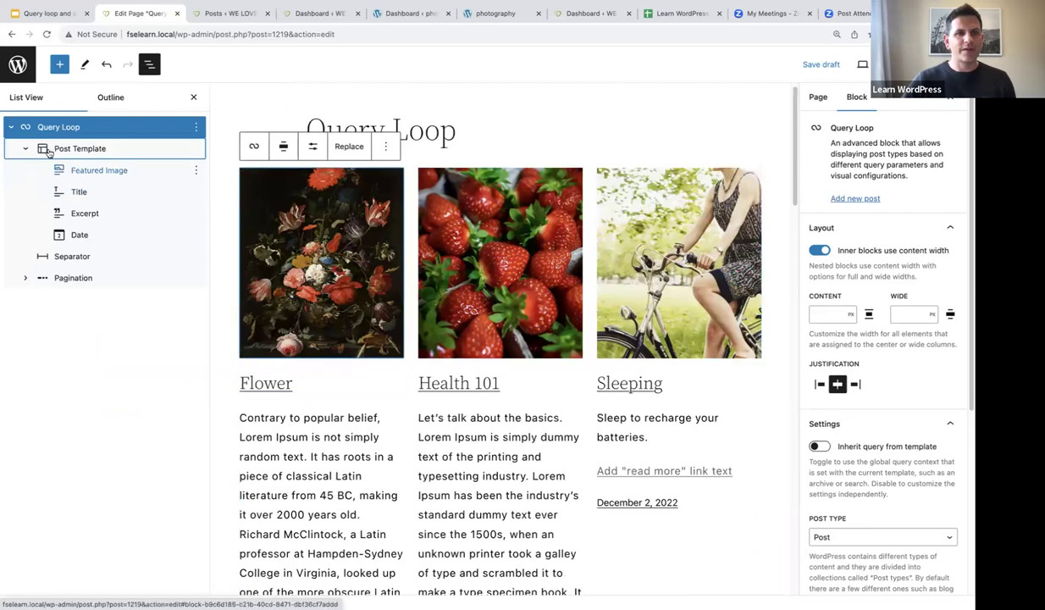
Step: Examine the Featured Image, Title, Excerpt and Date blocks inside the Post Template and their settings
{"action": "left_click", "coordinate": [84, 175]}
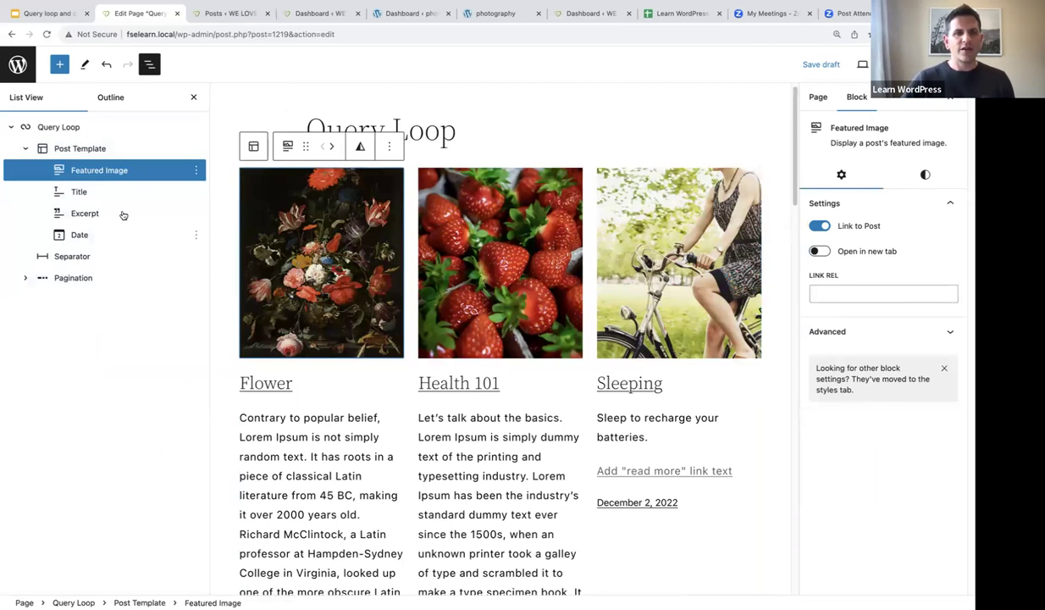
{"action": "left_click", "coordinate": [84, 192]}
{"action": "scroll", "coordinate": [279, 301], "scroll_direction": "down", "scroll_amount": 1}
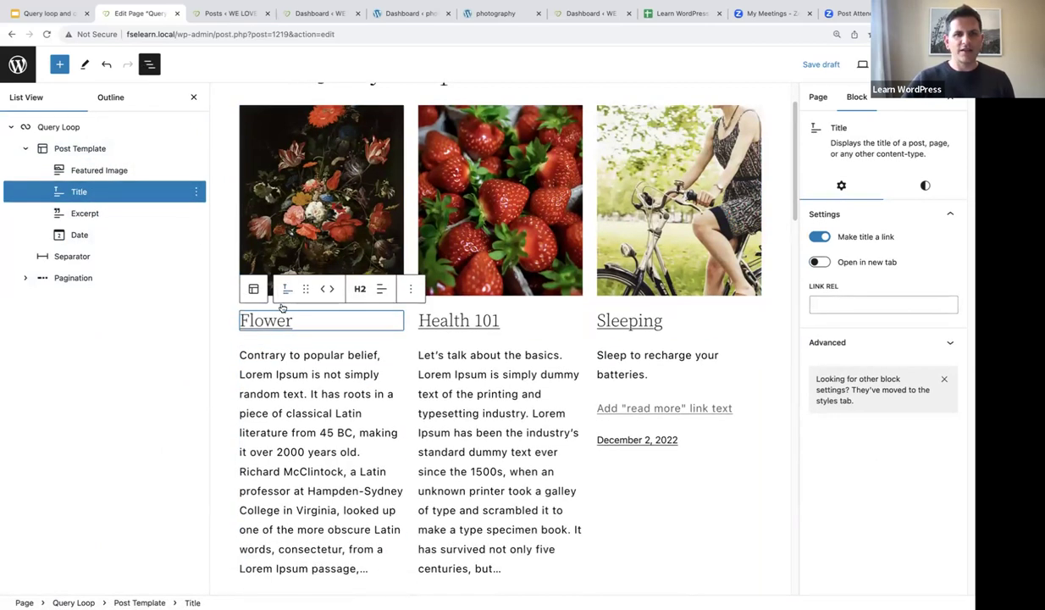
{"action": "left_click", "coordinate": [273, 367]}
{"action": "scroll", "coordinate": [281, 330], "scroll_direction": "down", "scroll_amount": 3}
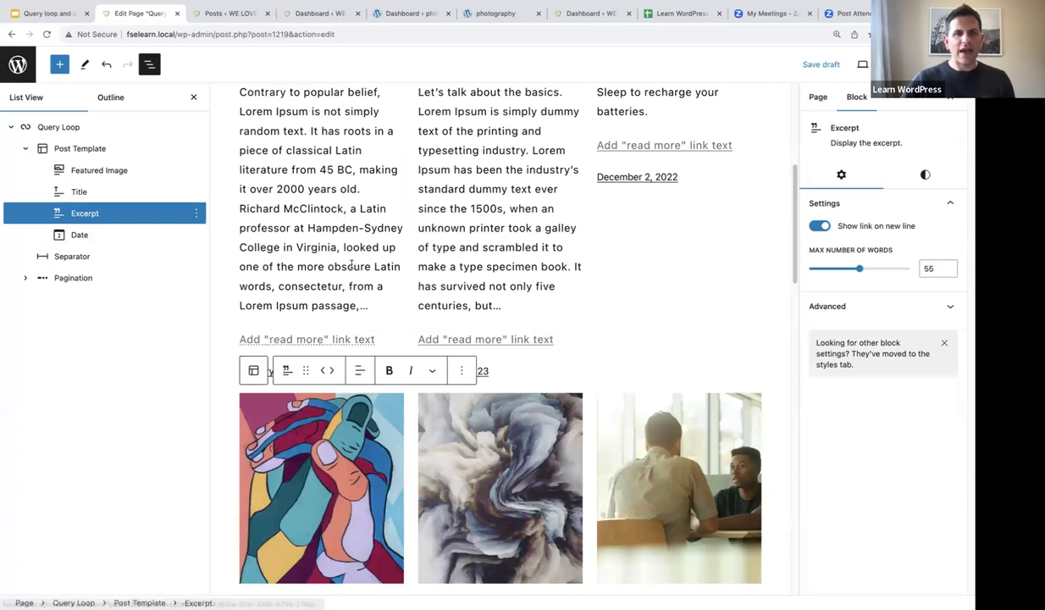
{"action": "scroll", "coordinate": [292, 271], "scroll_direction": "up", "scroll_amount": 1}
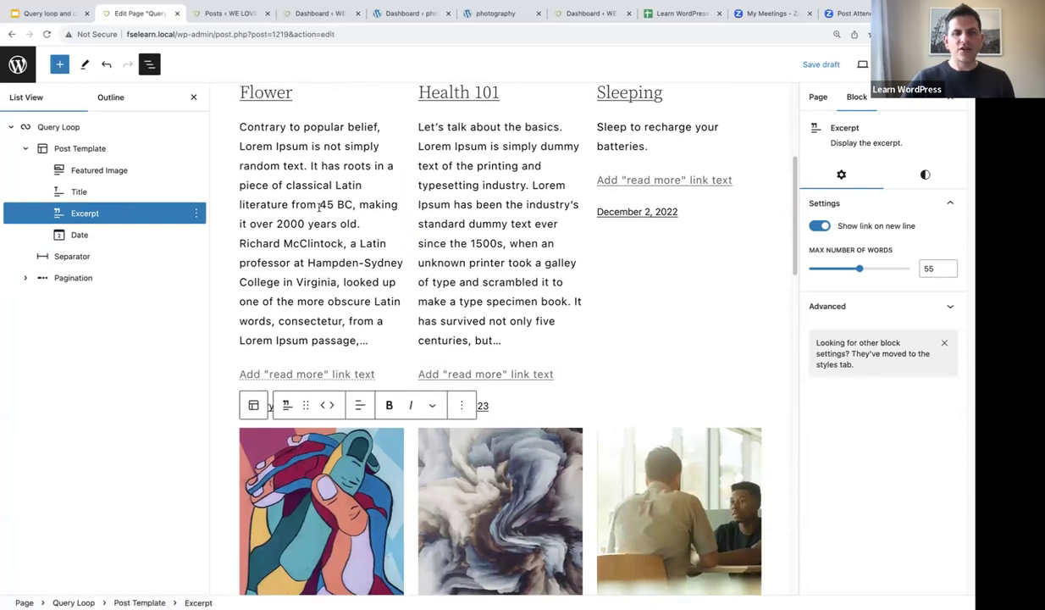
{"action": "left_click", "coordinate": [92, 236]}
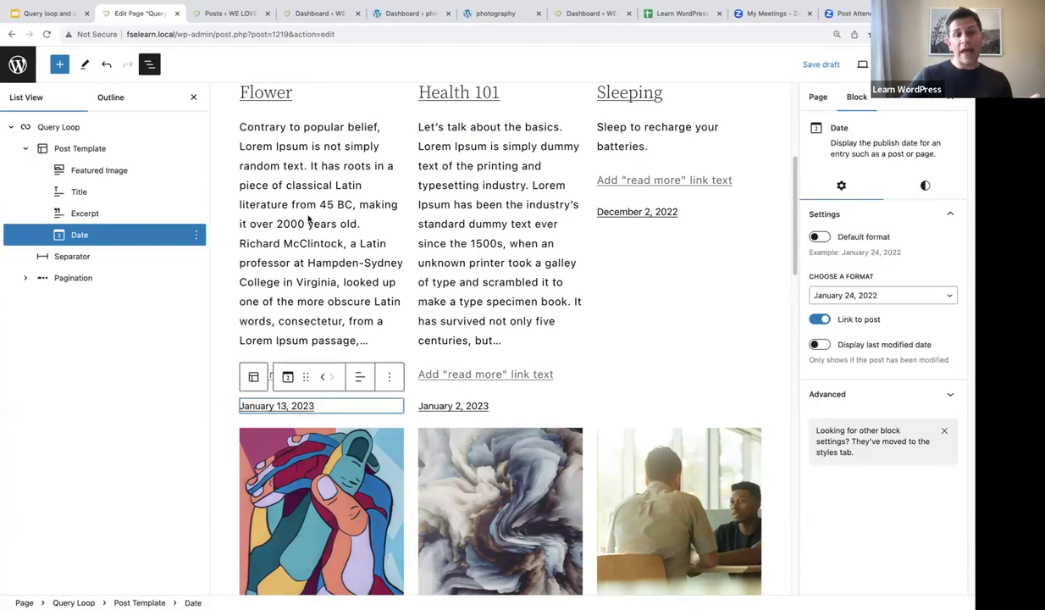
Step: Delete the Excerpt block from the Post Template
{"action": "left_click", "coordinate": [100, 212]}
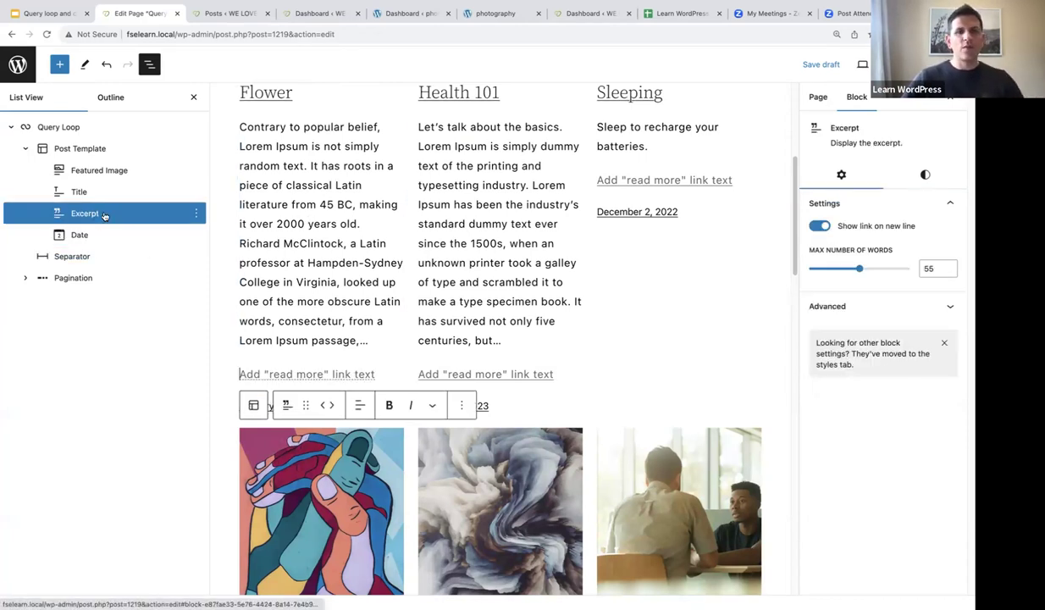
{"action": "left_click", "coordinate": [196, 213]}
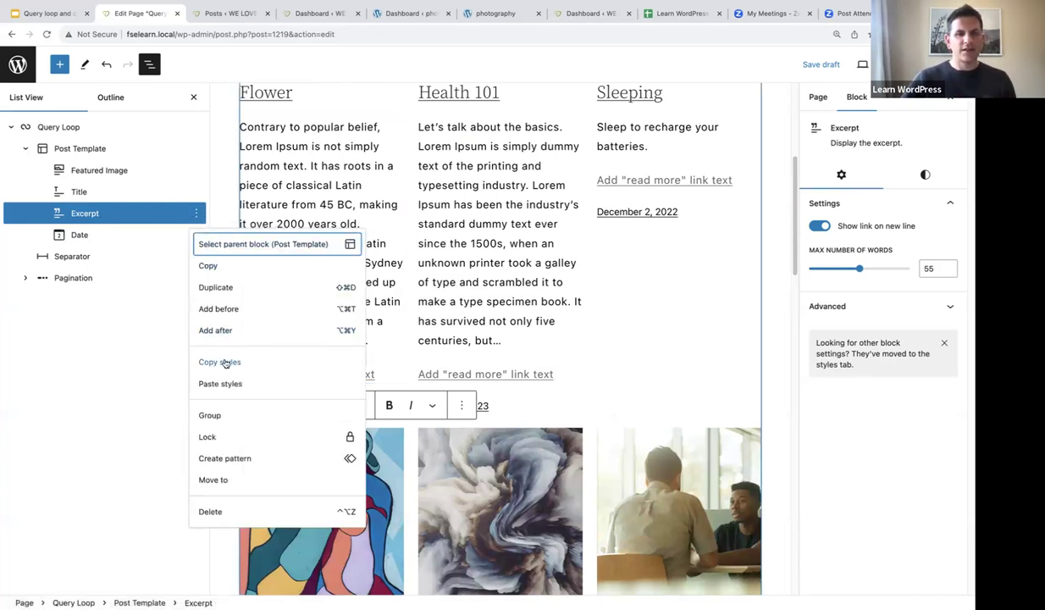
{"action": "left_click", "coordinate": [235, 512]}
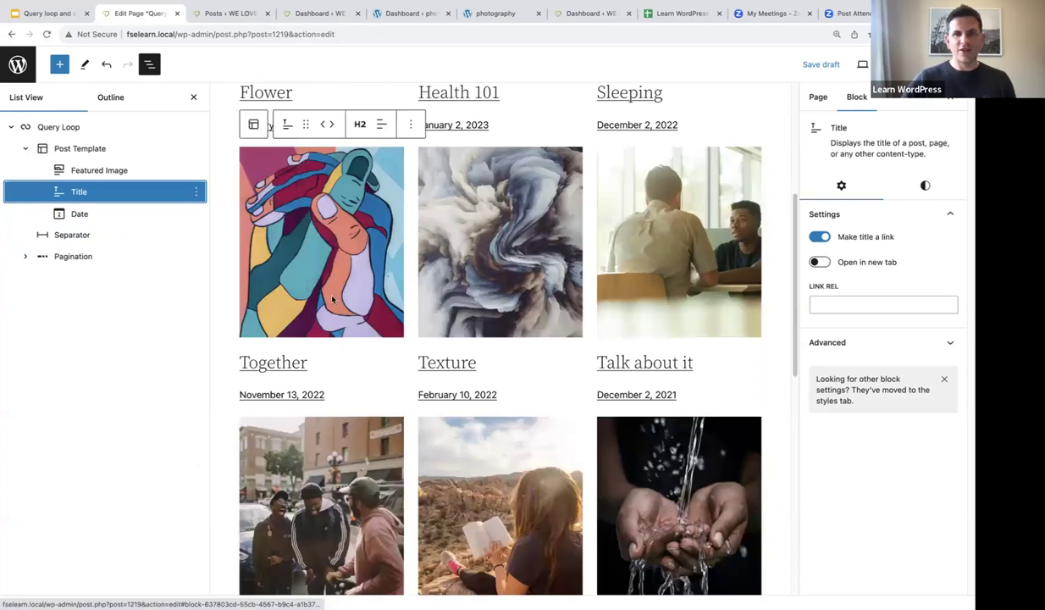
Step: Move the Title block above the Featured Image in the Post Template
{"action": "scroll", "coordinate": [332, 301], "scroll_direction": "up", "scroll_amount": 1}
{"action": "scroll", "coordinate": [332, 300], "scroll_direction": "up", "scroll_amount": 5}
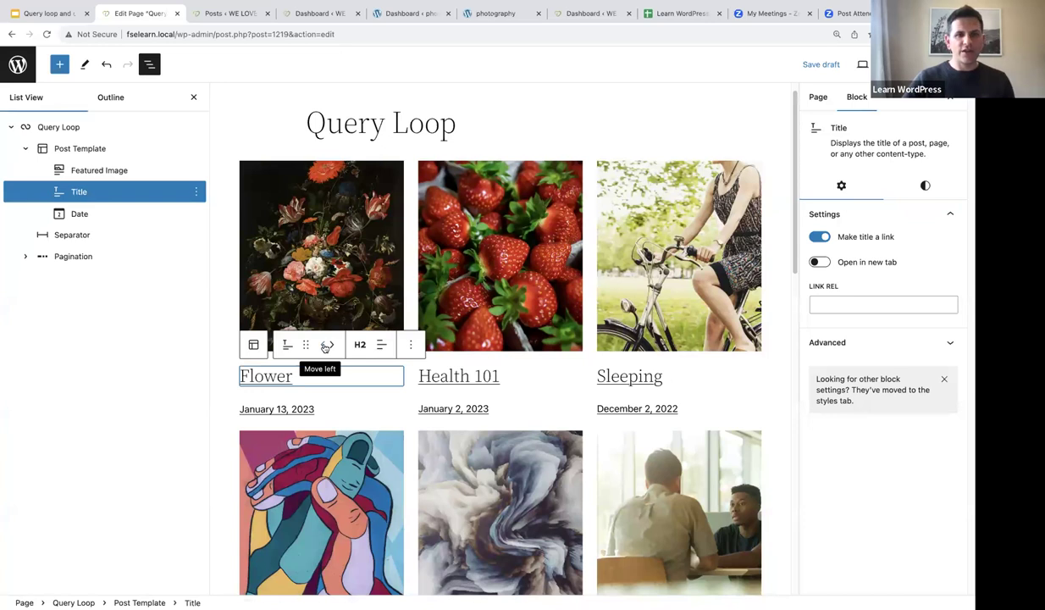
{"action": "left_click_drag", "start_coordinate": [83, 189], "coordinate": [81, 163]}
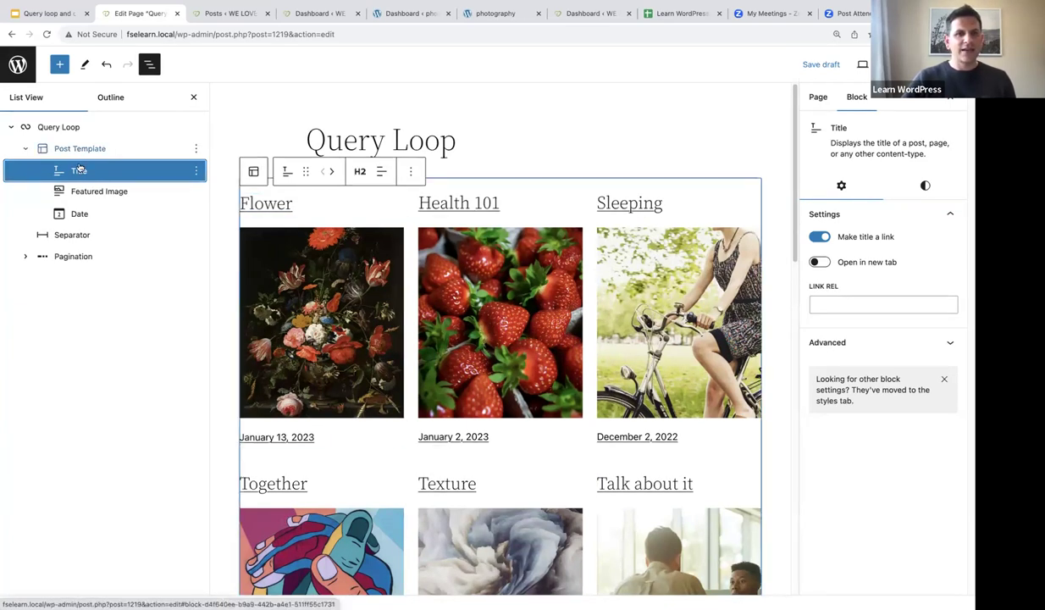
Step: Add an Author block directly after the Title in the Post Template
{"action": "left_click", "coordinate": [195, 172]}
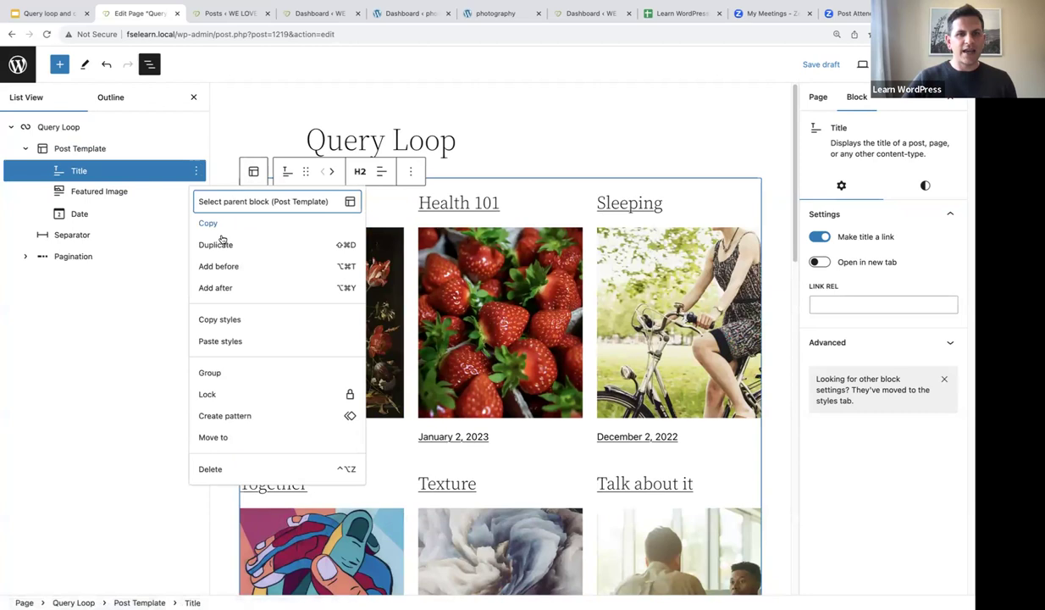
{"action": "left_click", "coordinate": [215, 287]}
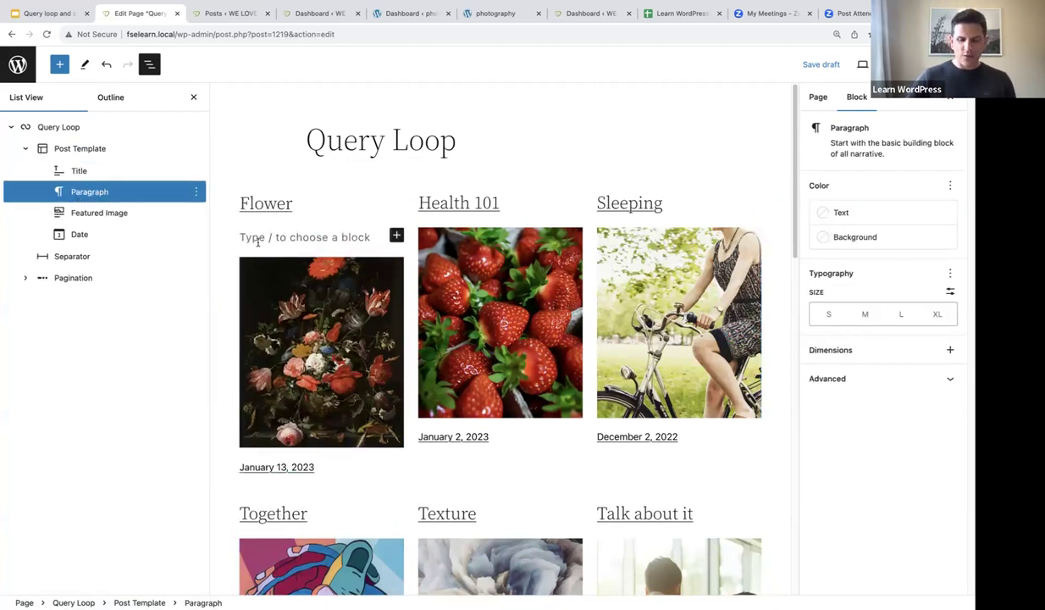
{"action": "type", "text": "/autho"}
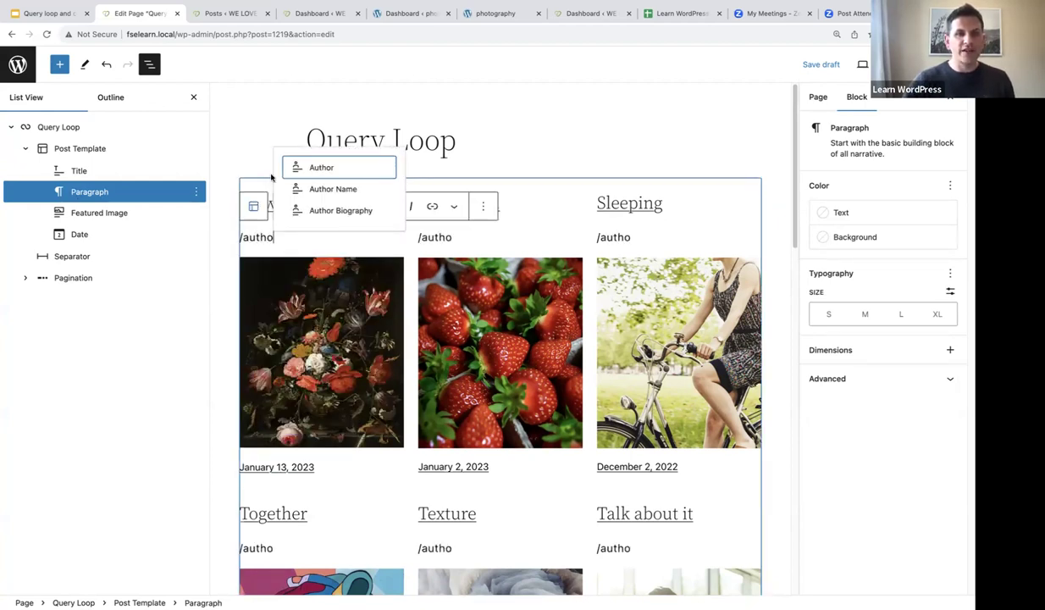
{"action": "left_click", "coordinate": [320, 168]}
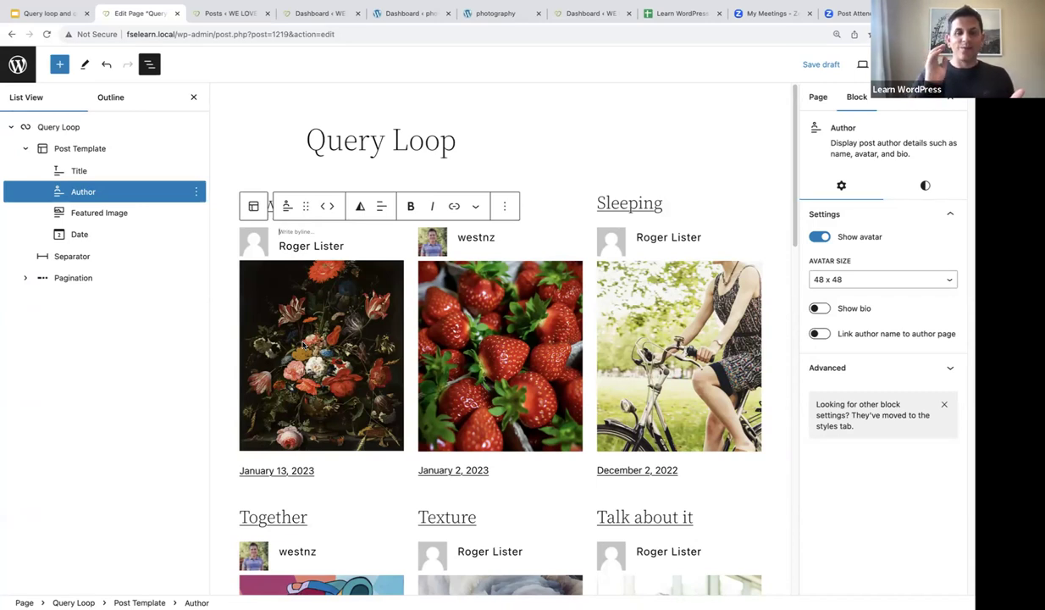
{"action": "key", "text": "ctrl+s"}
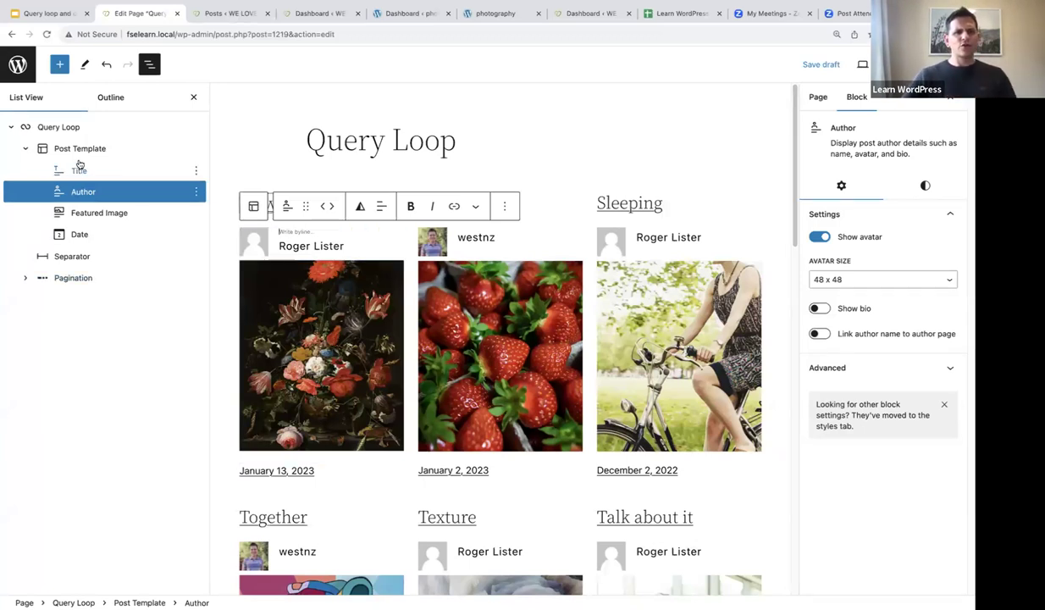
Step: Replace the Query Loop block's layout with the "Fullwidth posts with uppercase titles" pattern
{"action": "left_click", "coordinate": [59, 128]}
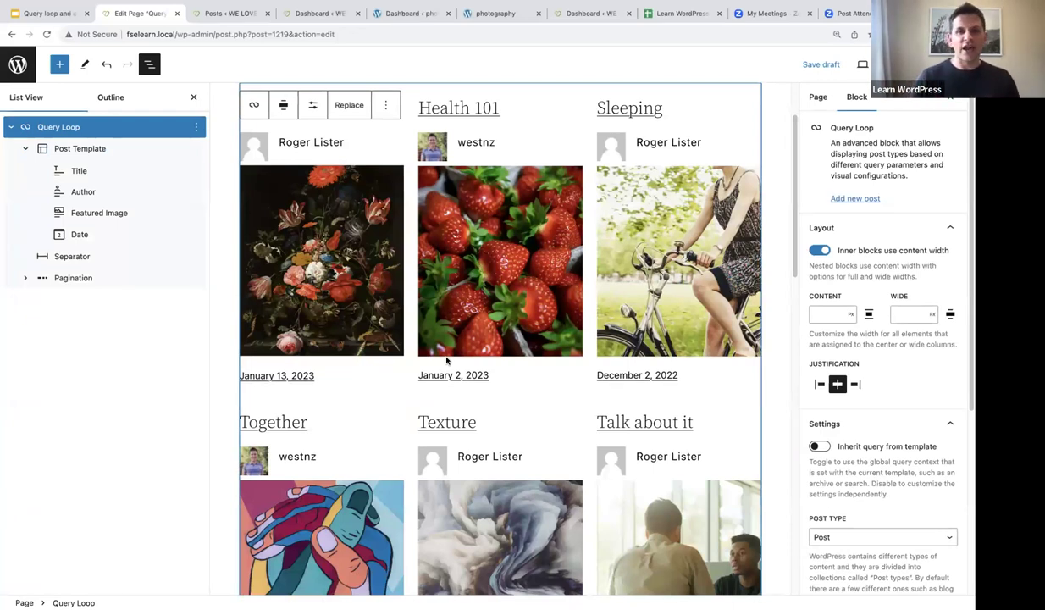
{"action": "left_click", "coordinate": [347, 106]}
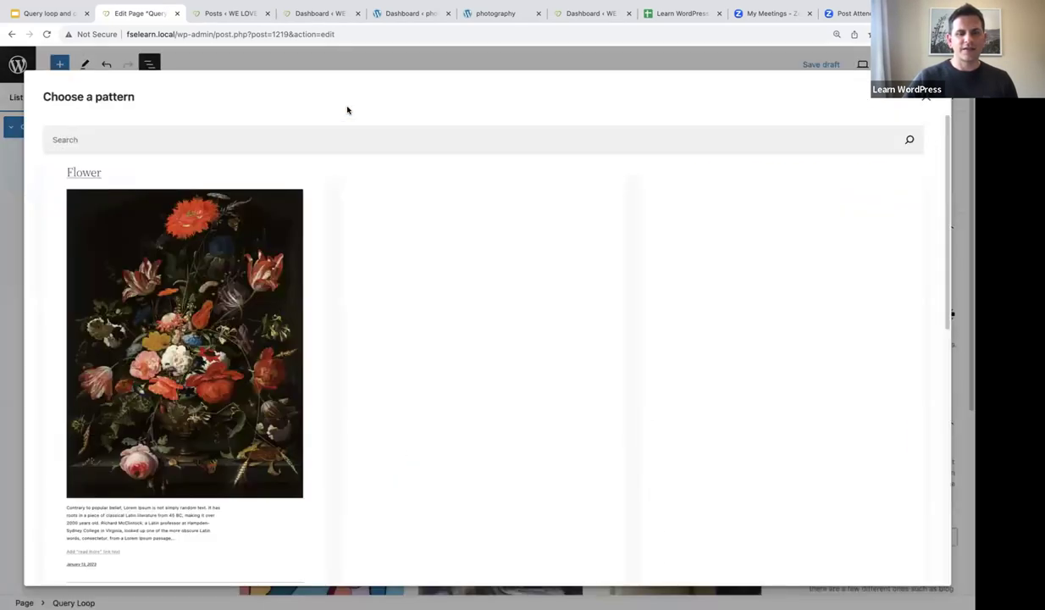
{"action": "scroll", "coordinate": [512, 289], "scroll_direction": "down", "scroll_amount": 2}
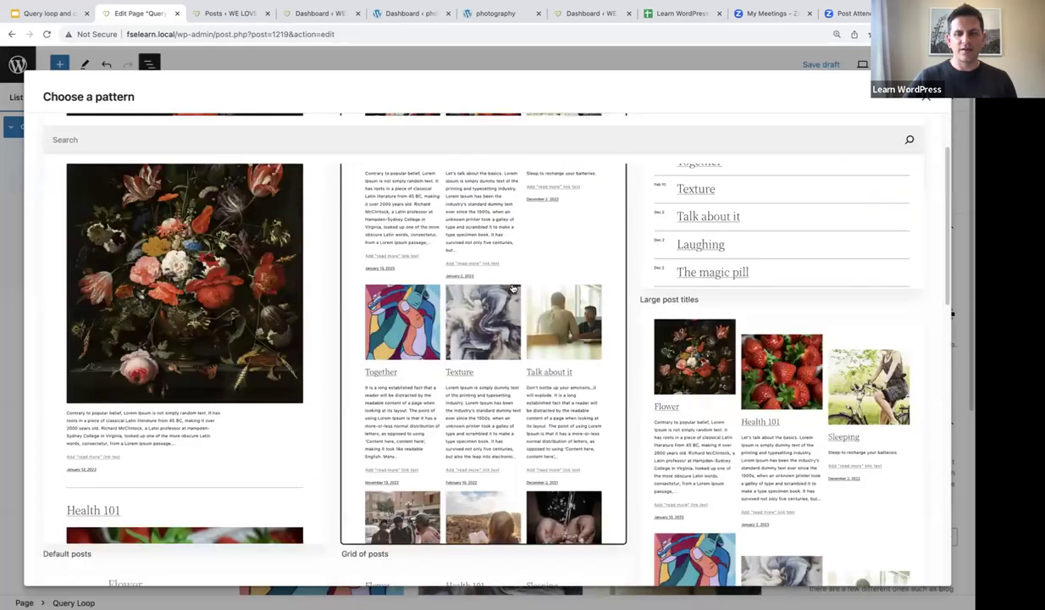
{"action": "scroll", "coordinate": [511, 288], "scroll_direction": "down", "scroll_amount": 3}
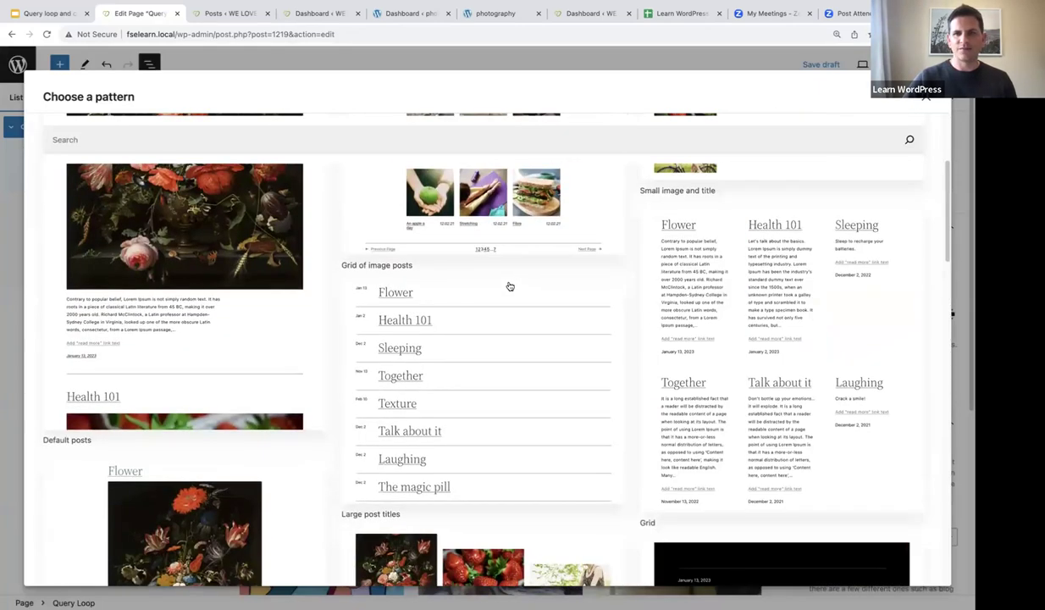
{"action": "scroll", "coordinate": [510, 286], "scroll_direction": "down", "scroll_amount": 5}
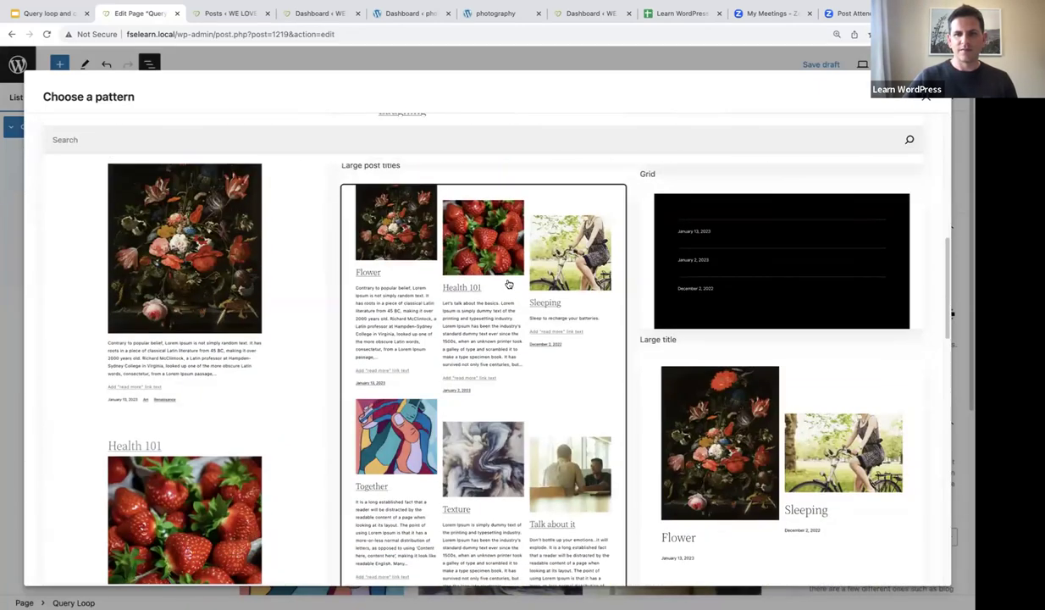
{"action": "scroll", "coordinate": [509, 284], "scroll_direction": "down", "scroll_amount": 10}
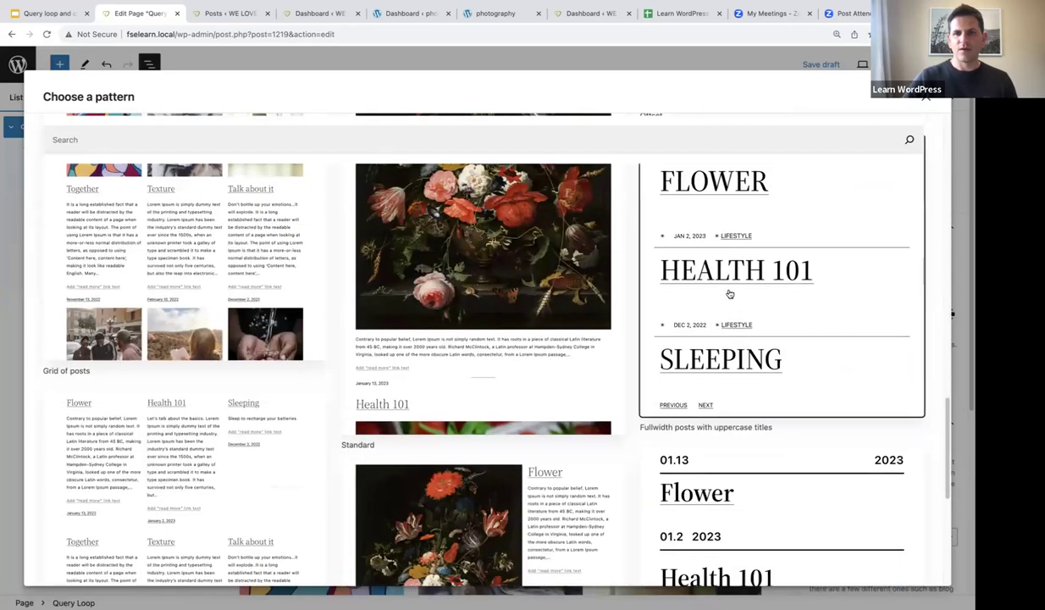
{"action": "left_click", "coordinate": [729, 293]}
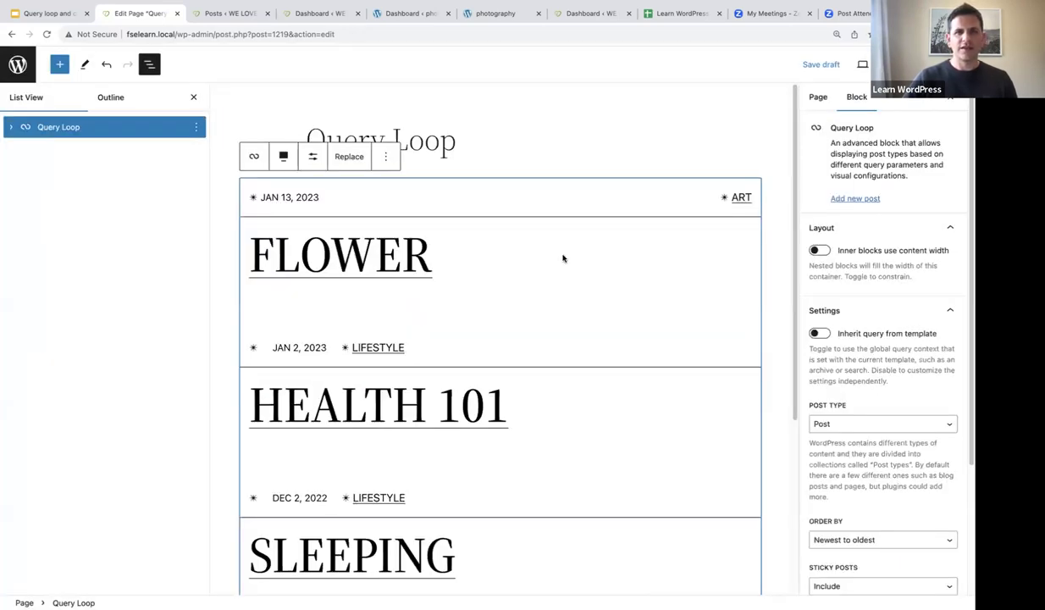
Step: Set the Query Loop's items per page to 4 in its display settings
{"action": "scroll", "coordinate": [576, 271], "scroll_direction": "down", "scroll_amount": 2}
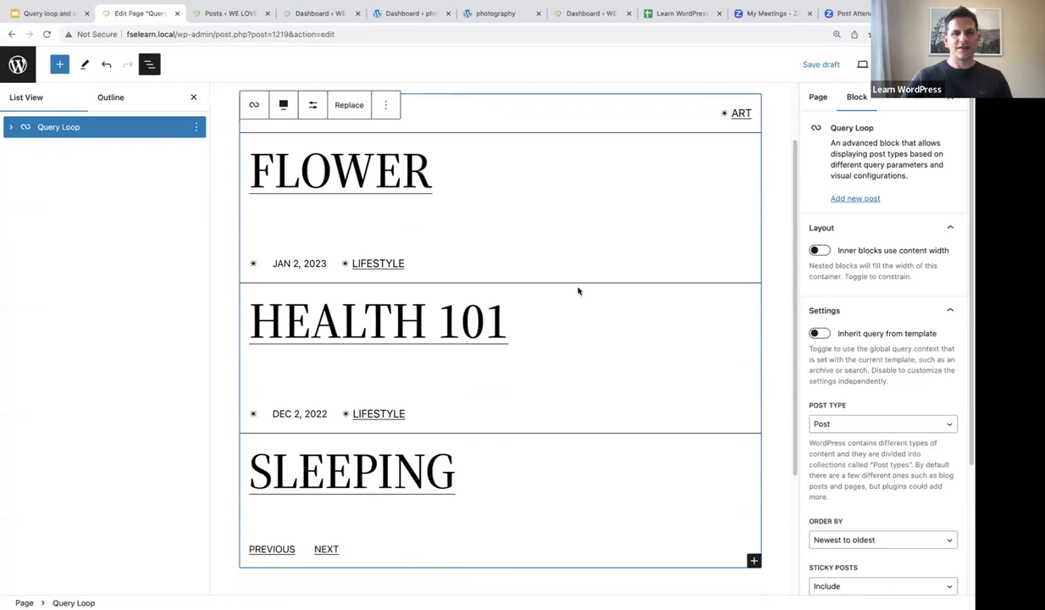
{"action": "left_click", "coordinate": [312, 105]}
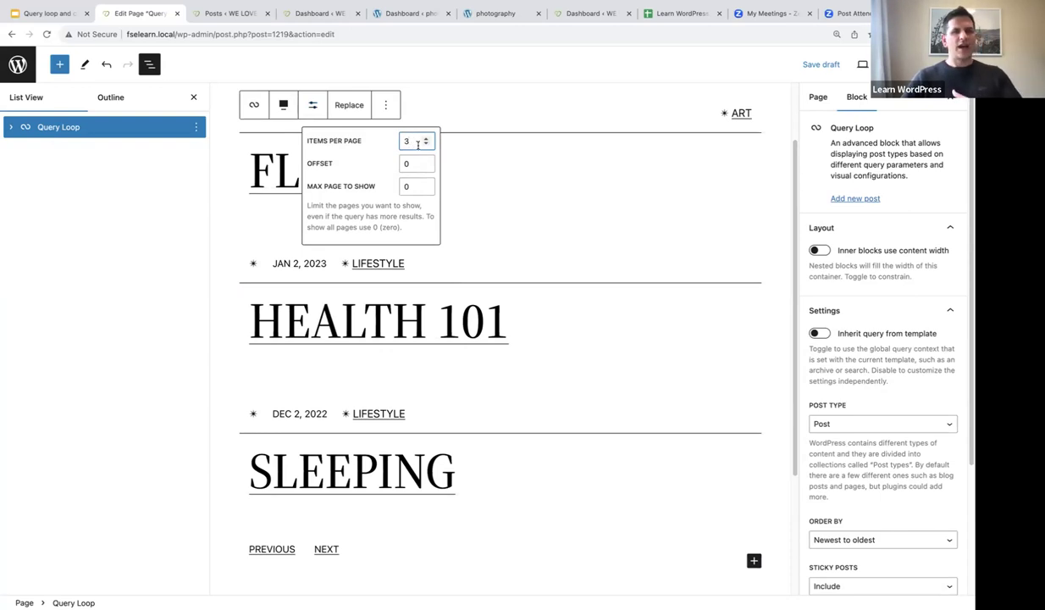
{"action": "left_click", "coordinate": [426, 138]}
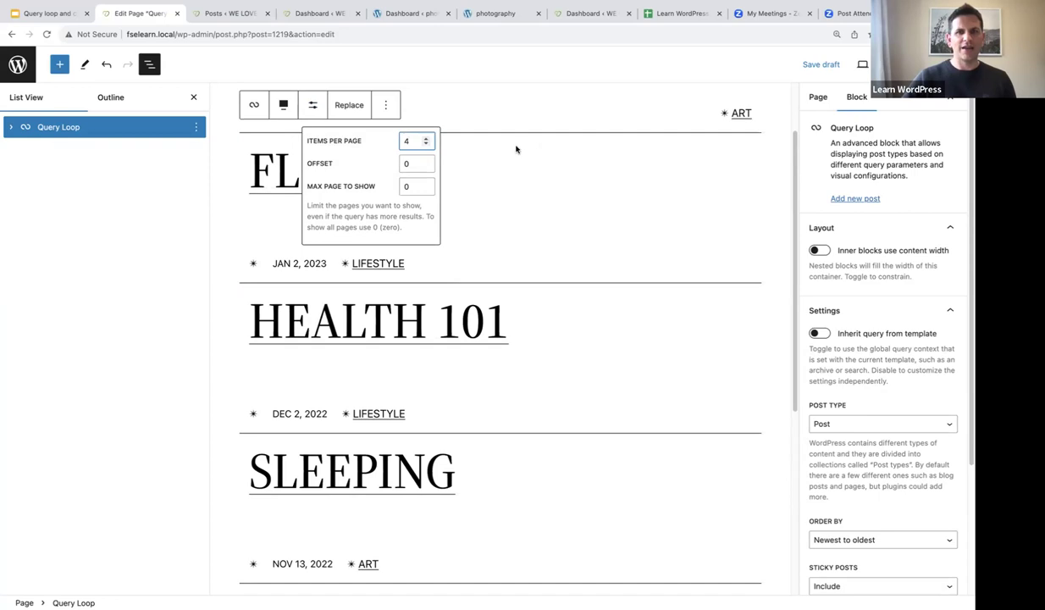
Step: Close the display settings and look through the page's post list down to its pagination
{"action": "left_click", "coordinate": [518, 113]}
{"action": "left_click", "coordinate": [634, 120]}
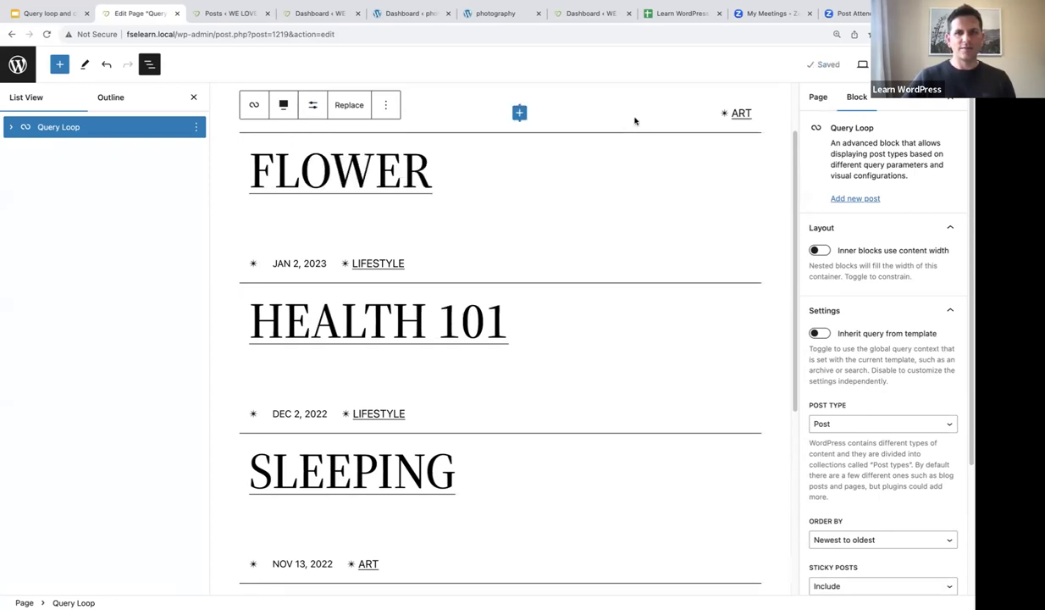
{"action": "left_click", "coordinate": [634, 121]}
{"action": "scroll", "coordinate": [590, 280], "scroll_direction": "down", "scroll_amount": 5}
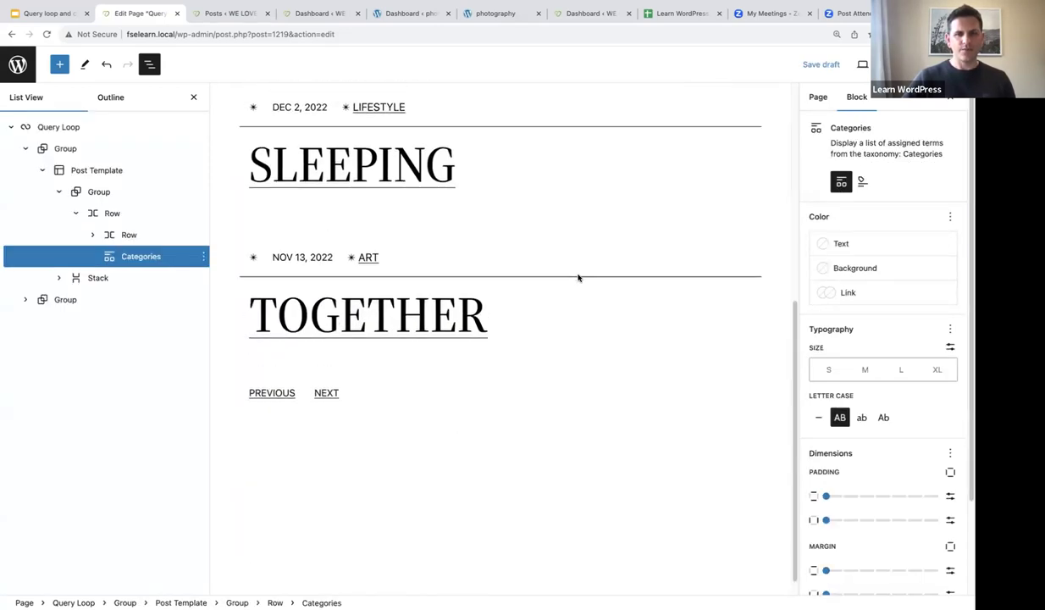
{"action": "scroll", "coordinate": [578, 278], "scroll_direction": "up", "scroll_amount": 5}
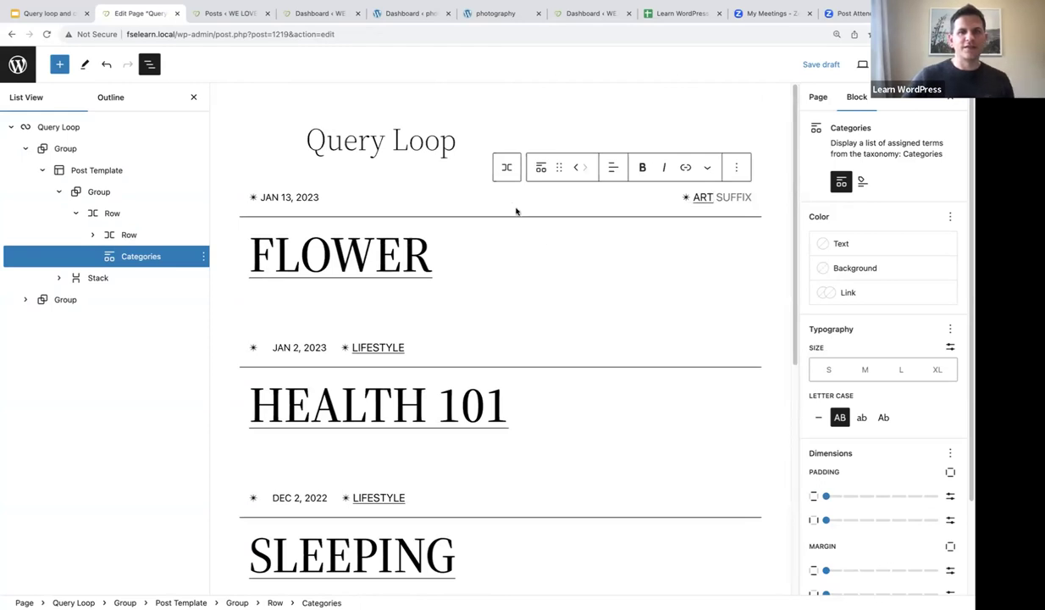
Step: Switch to the photography site's front end and open its Action Sports gallery page
{"action": "left_click", "coordinate": [403, 14]}
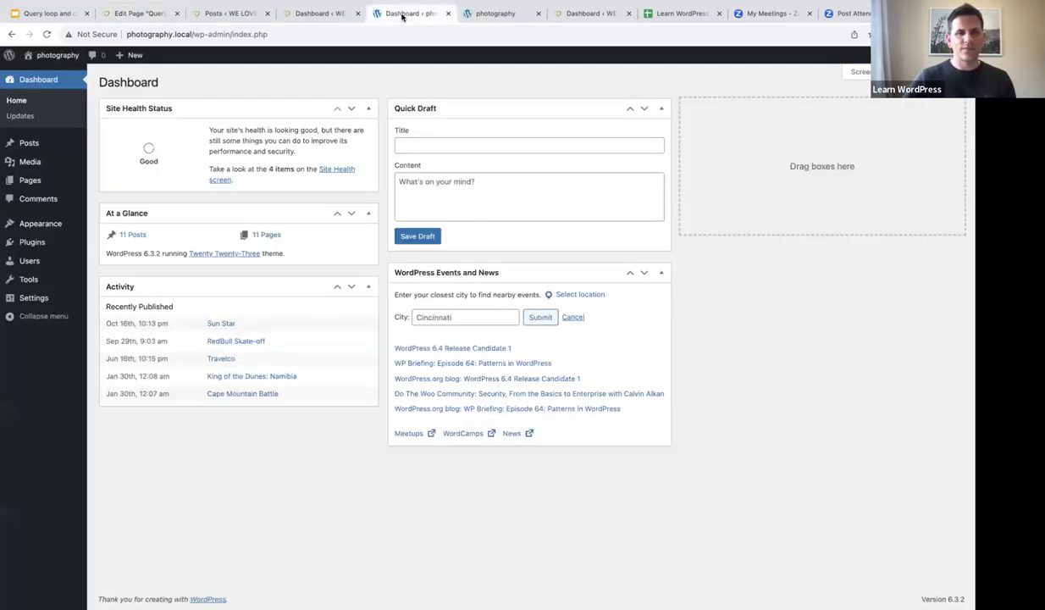
{"action": "left_click", "coordinate": [490, 15]}
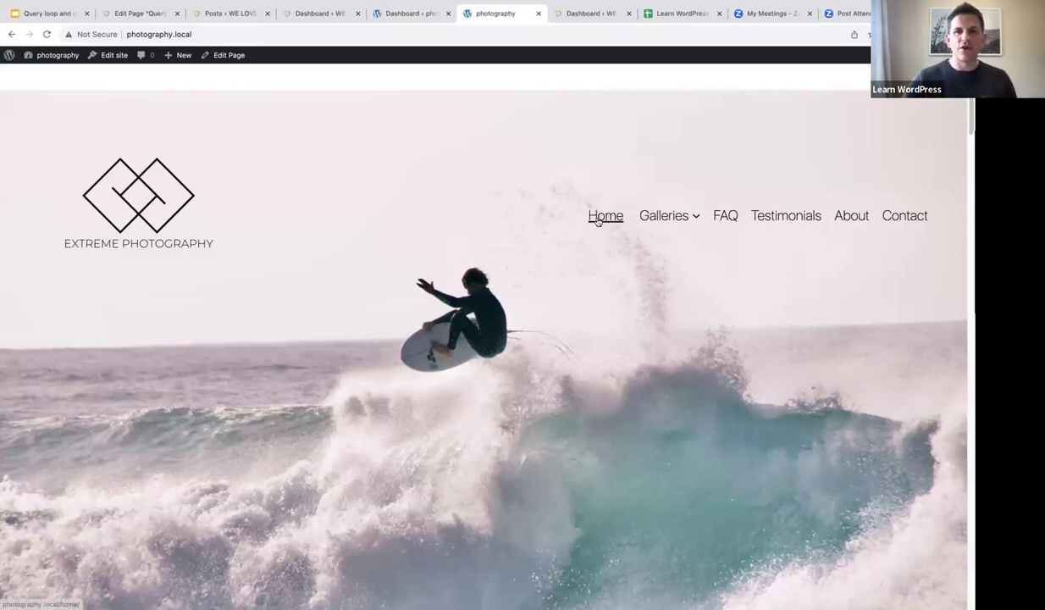
{"action": "left_click", "coordinate": [671, 218]}
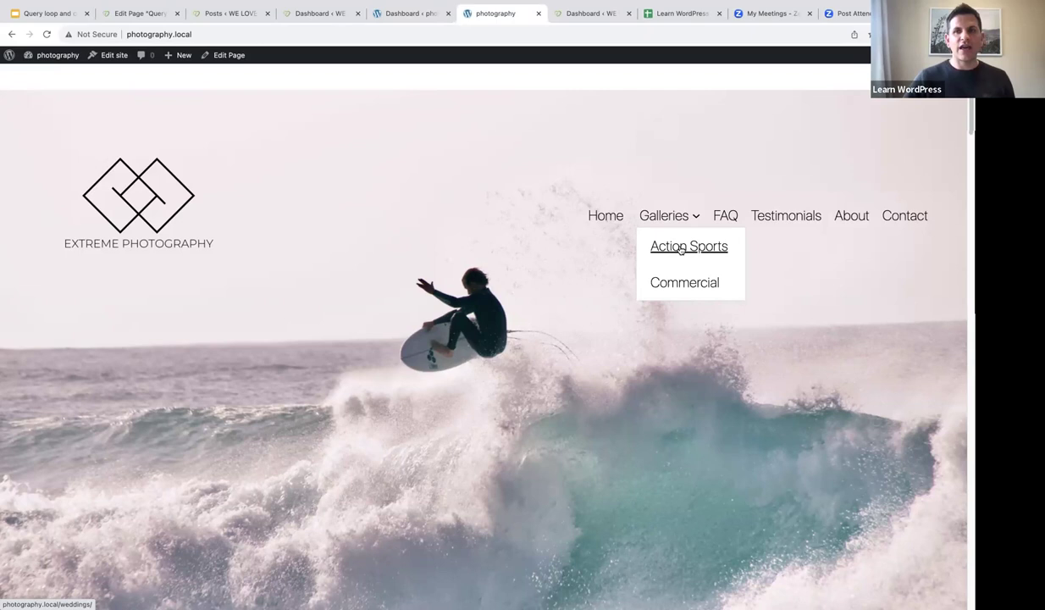
{"action": "left_click", "coordinate": [679, 247]}
Step: Examine the Action Sports page's two-column grid of posts with titles, featured images and dates
{"action": "scroll", "coordinate": [667, 257], "scroll_direction": "down", "scroll_amount": 1}
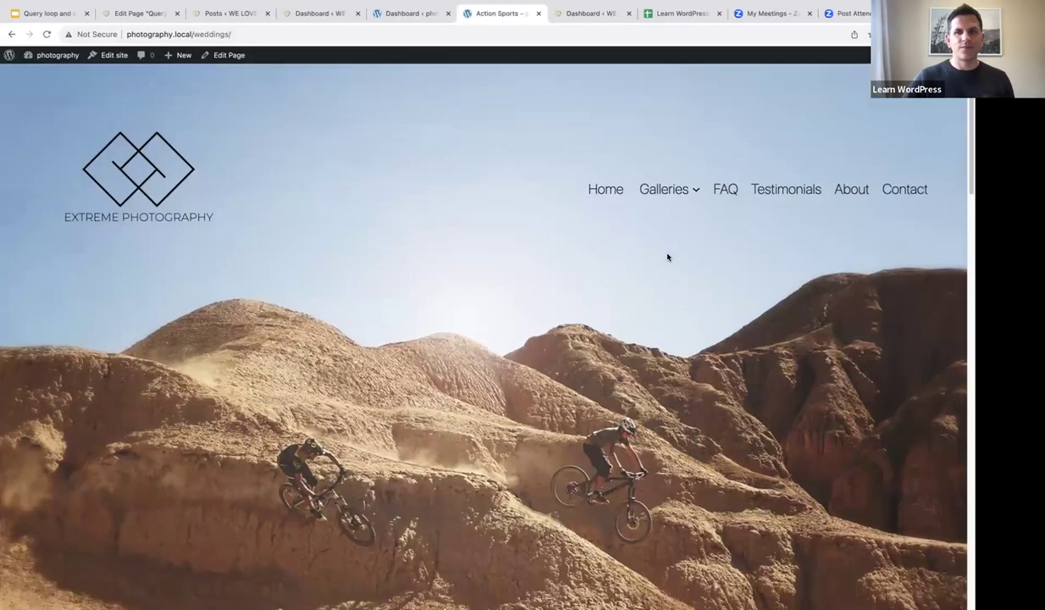
{"action": "scroll", "coordinate": [668, 257], "scroll_direction": "down", "scroll_amount": 5}
{"action": "scroll", "coordinate": [667, 256], "scroll_direction": "down", "scroll_amount": 5}
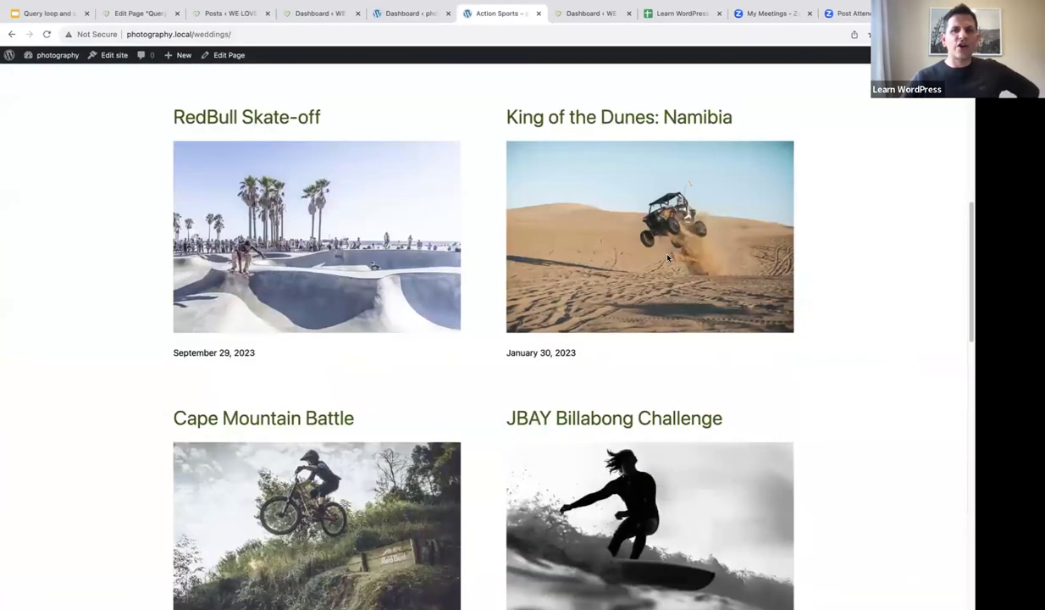
{"action": "scroll", "coordinate": [668, 257], "scroll_direction": "down", "scroll_amount": 2}
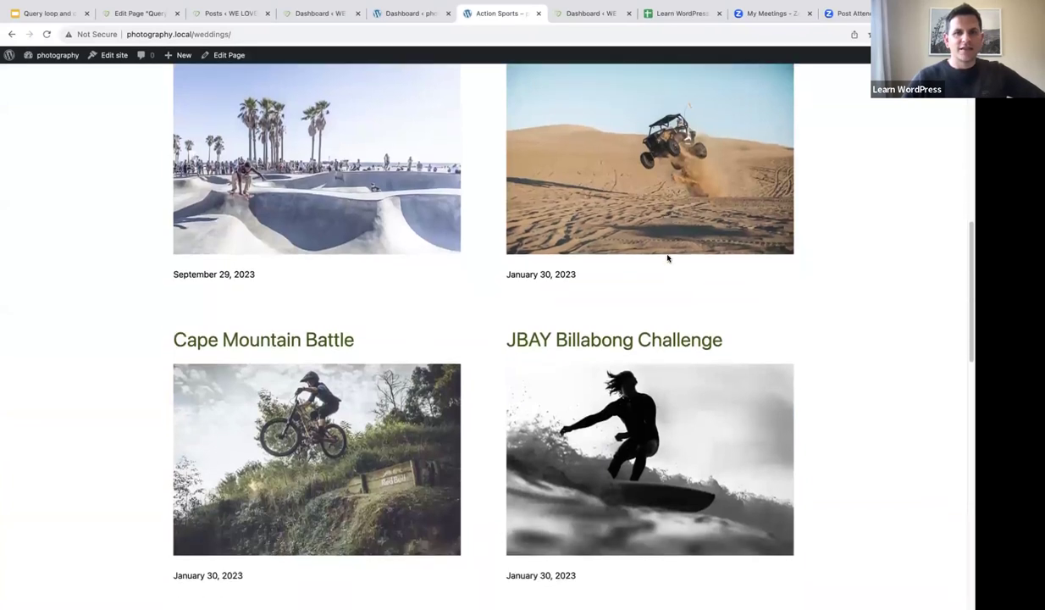
{"action": "scroll", "coordinate": [667, 257], "scroll_direction": "down", "scroll_amount": 4}
{"action": "scroll", "coordinate": [667, 256], "scroll_direction": "down", "scroll_amount": 5}
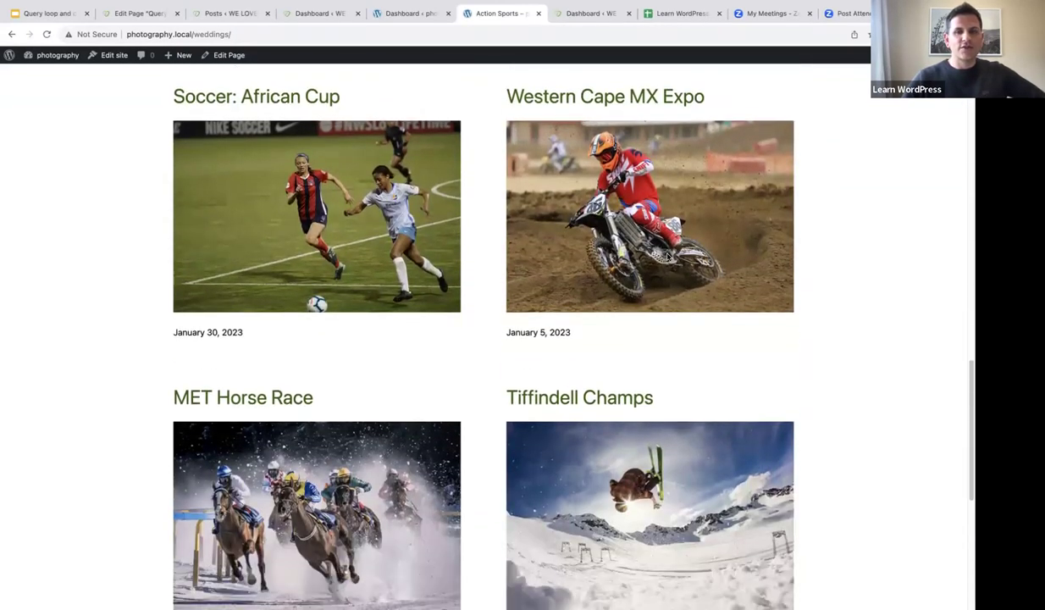
{"action": "scroll", "coordinate": [667, 257], "scroll_direction": "down", "scroll_amount": 2}
{"action": "scroll", "coordinate": [820, 263], "scroll_direction": "down", "scroll_amount": 2}
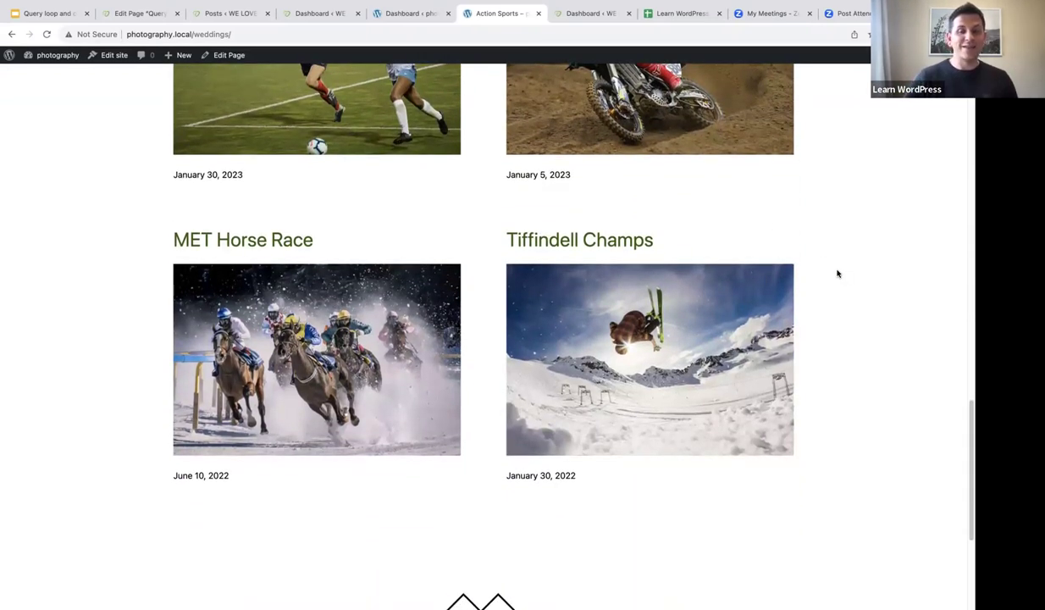
{"action": "scroll", "coordinate": [335, 221], "scroll_direction": "up", "scroll_amount": 2}
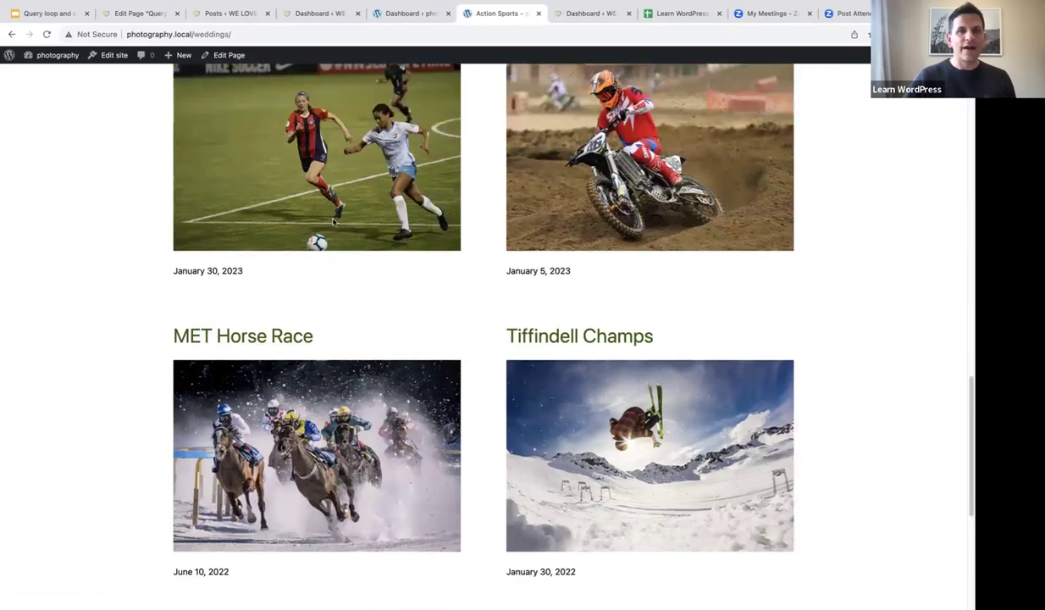
{"action": "scroll", "coordinate": [333, 222], "scroll_direction": "up", "scroll_amount": 6}
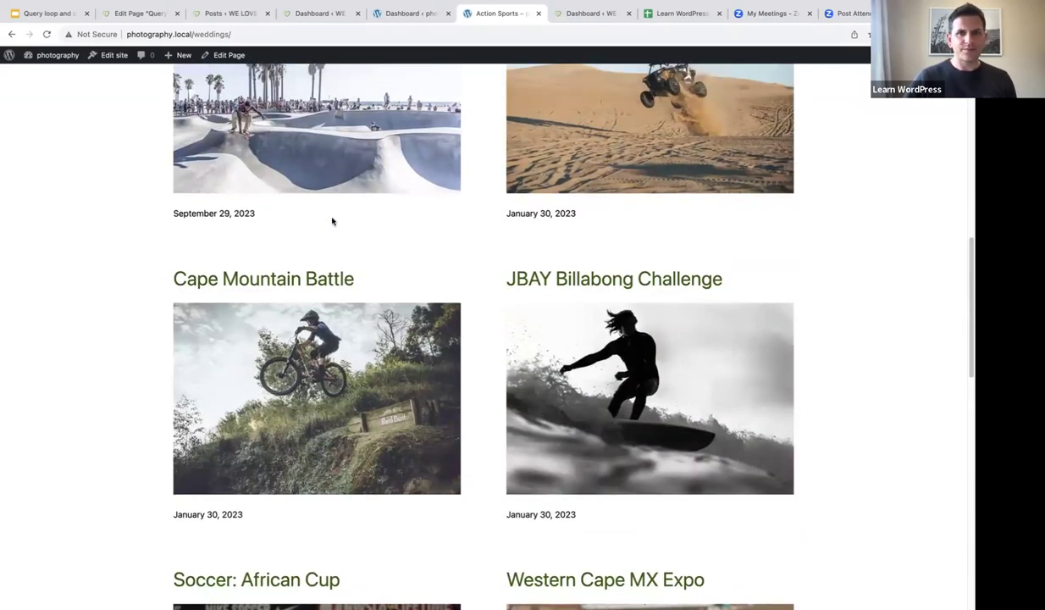
Step: Open the RedBull Skate-off post, look through its photo gallery, and return to the Action Sports page
{"action": "scroll", "coordinate": [332, 222], "scroll_direction": "up", "scroll_amount": 2}
{"action": "left_click", "coordinate": [225, 159]}
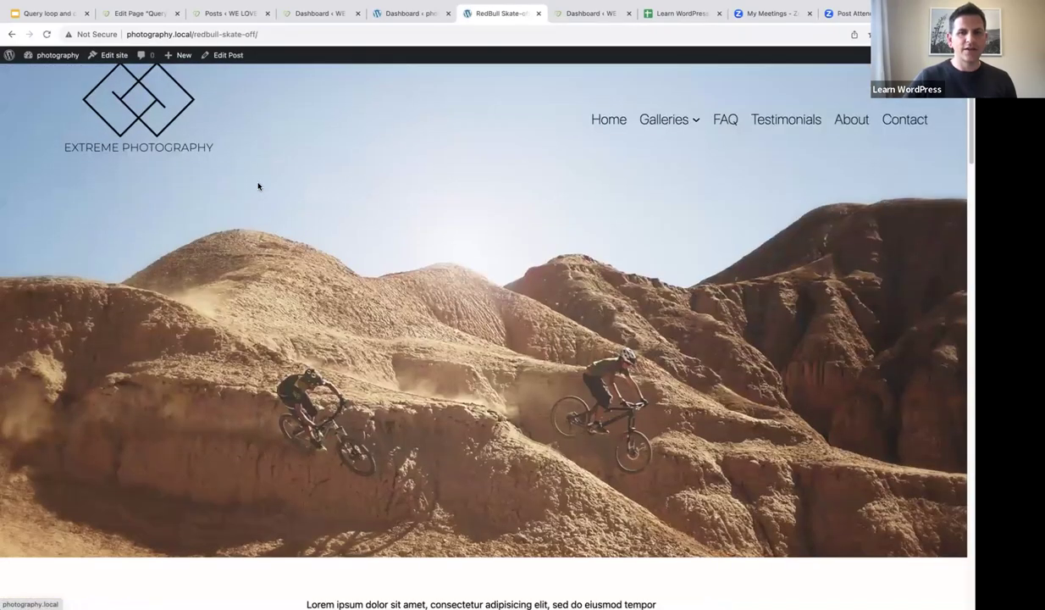
{"action": "scroll", "coordinate": [258, 186], "scroll_direction": "down", "scroll_amount": 9}
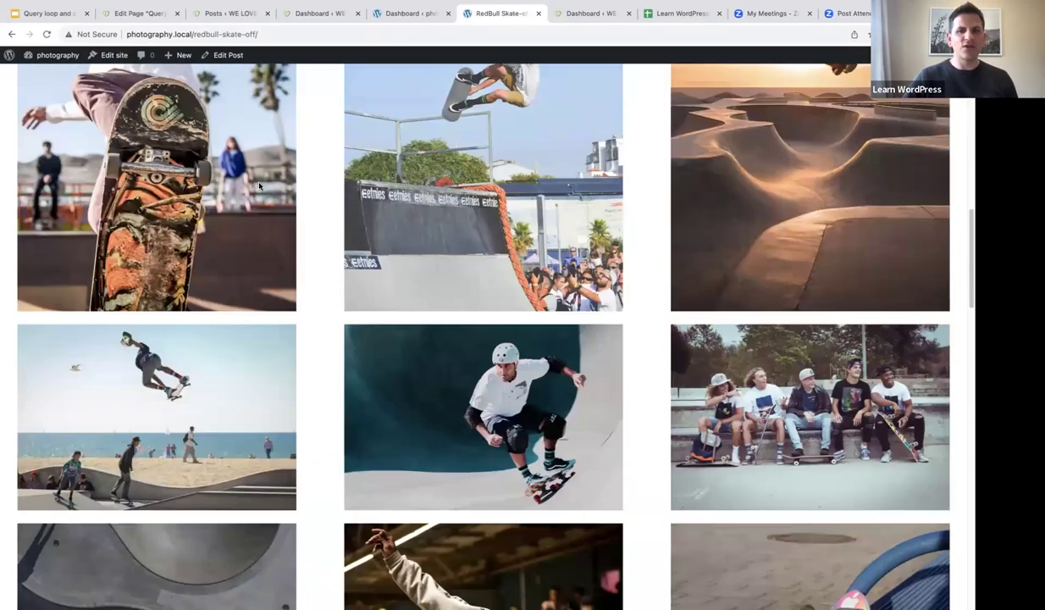
{"action": "scroll", "coordinate": [259, 186], "scroll_direction": "down", "scroll_amount": 5}
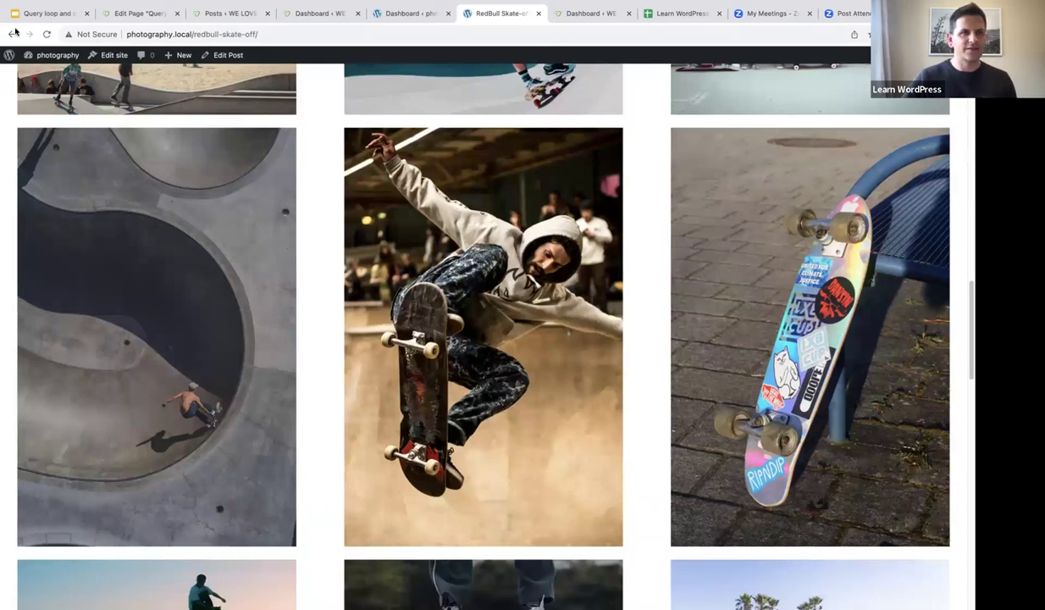
{"action": "left_click", "coordinate": [12, 34]}
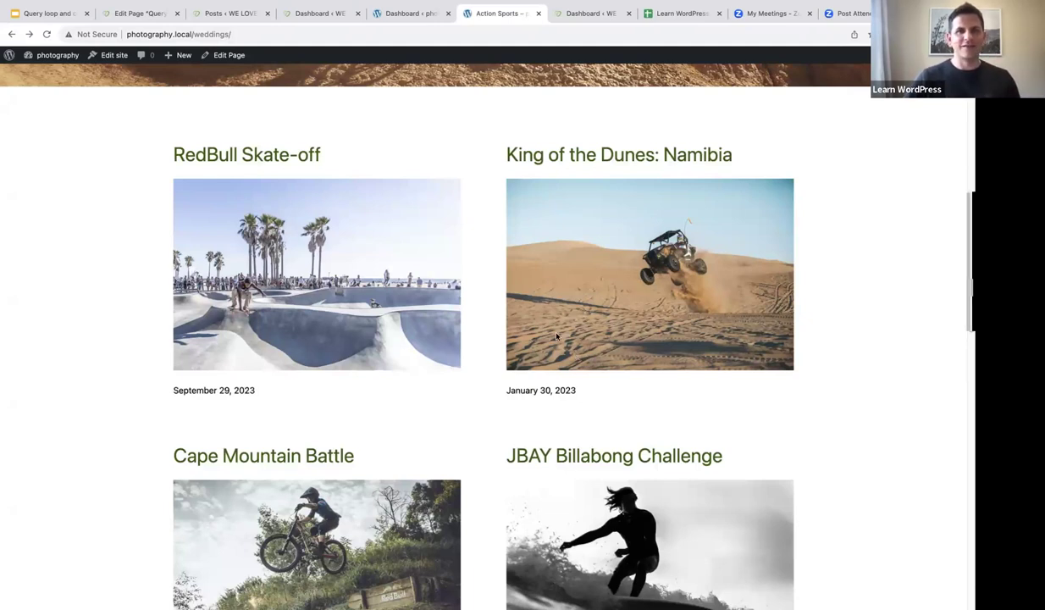
Step: Open the photography site's Action Sports page for editing and dismiss the autosave notice
{"action": "left_click", "coordinate": [411, 15]}
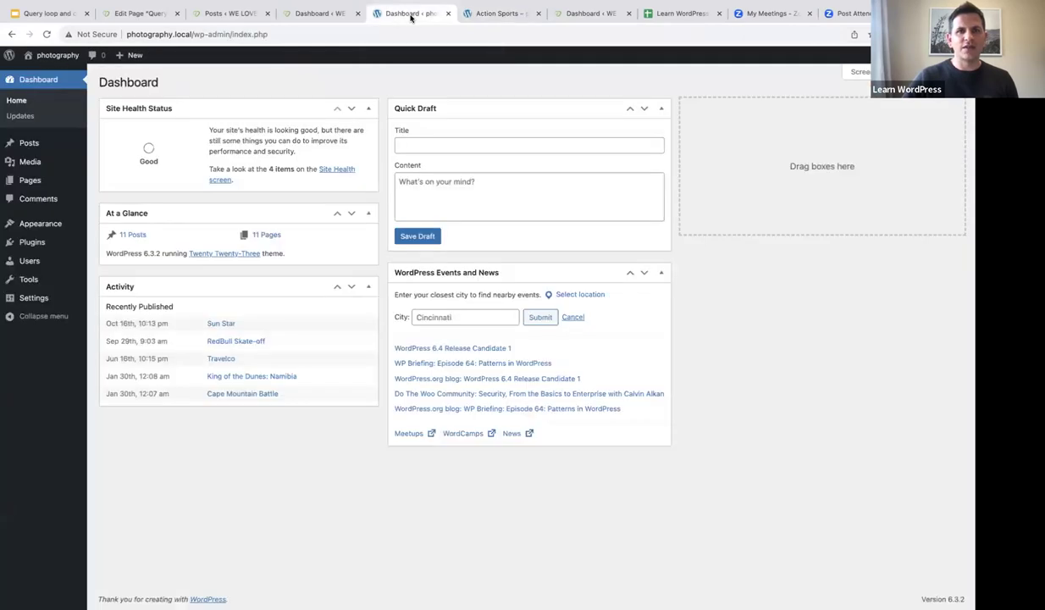
{"action": "left_click", "coordinate": [27, 144]}
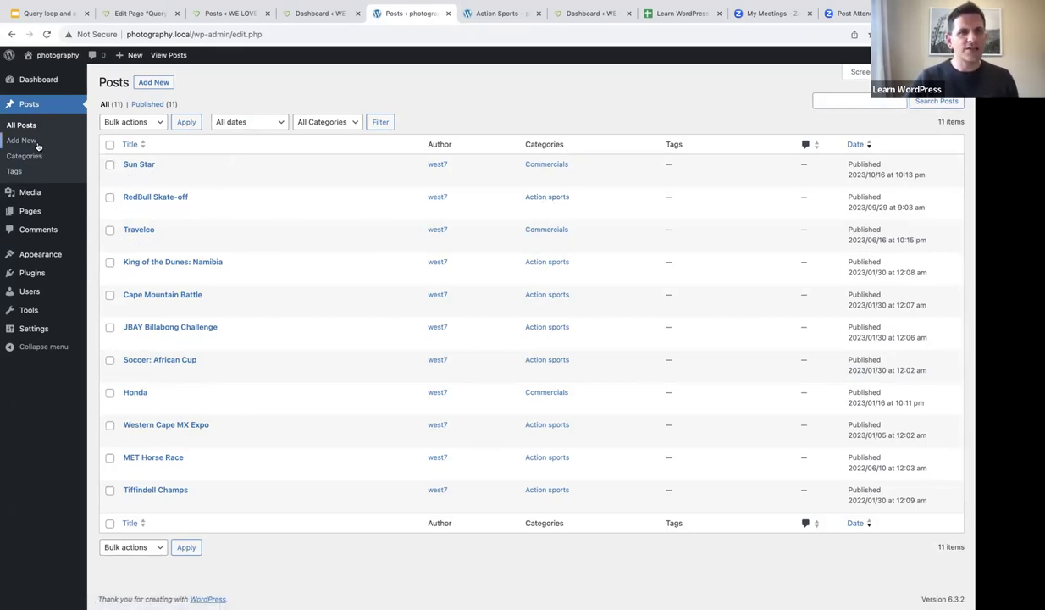
{"action": "left_click", "coordinate": [38, 211]}
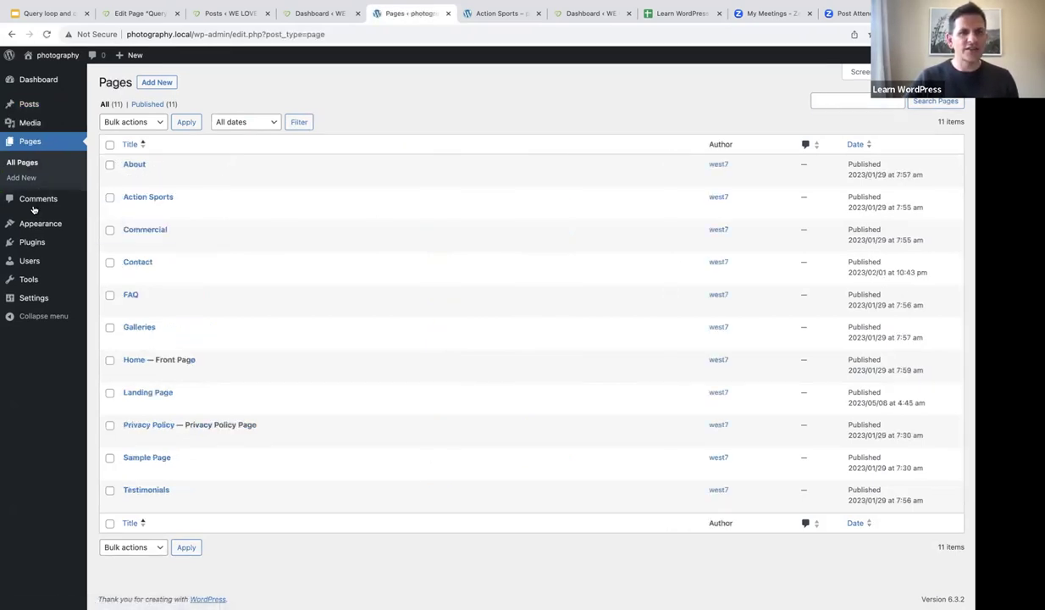
{"action": "left_click", "coordinate": [152, 198]}
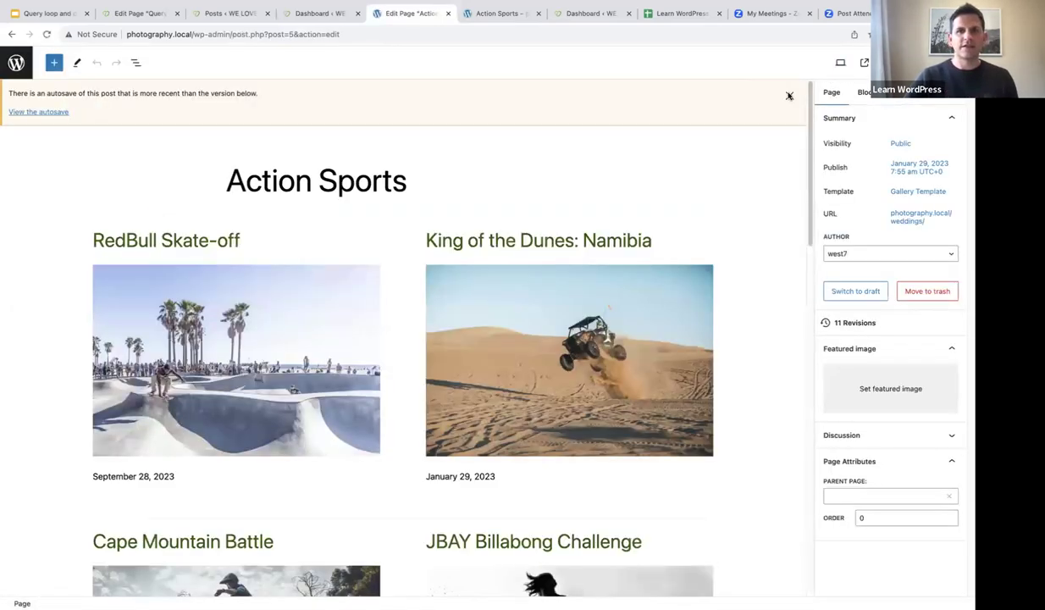
{"action": "left_click", "coordinate": [788, 95]}
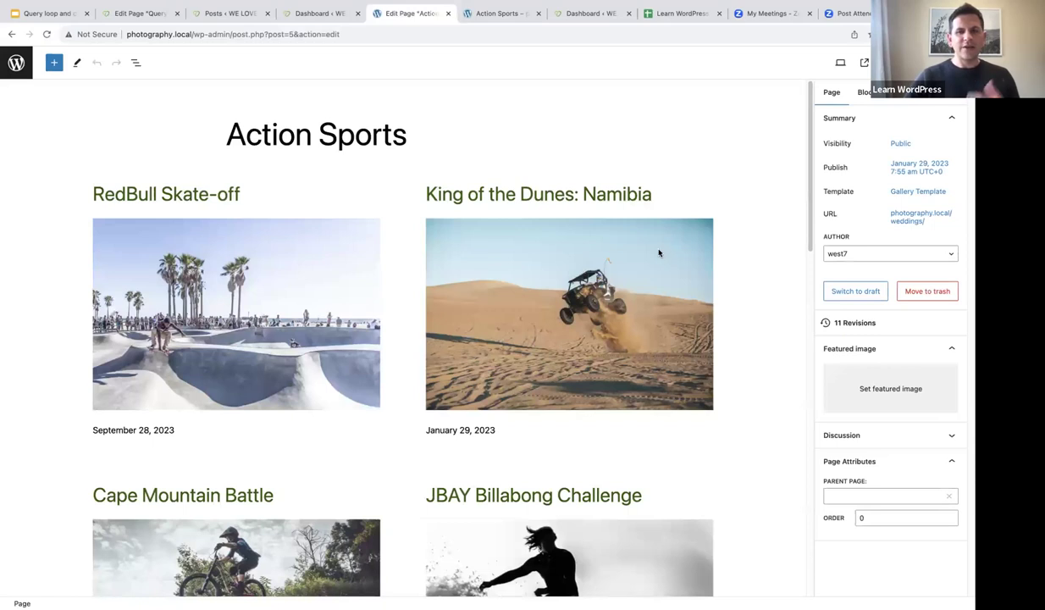
{"action": "scroll", "coordinate": [635, 239], "scroll_direction": "down", "scroll_amount": 3}
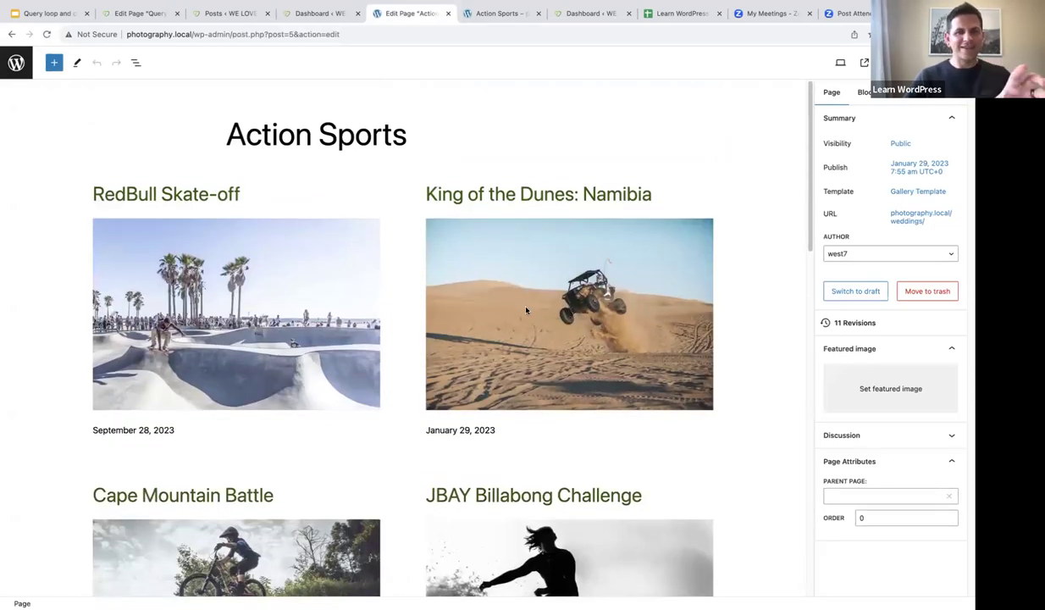
Step: Delete the existing Query Loop block from the Action Sports page
{"action": "left_click", "coordinate": [136, 64]}
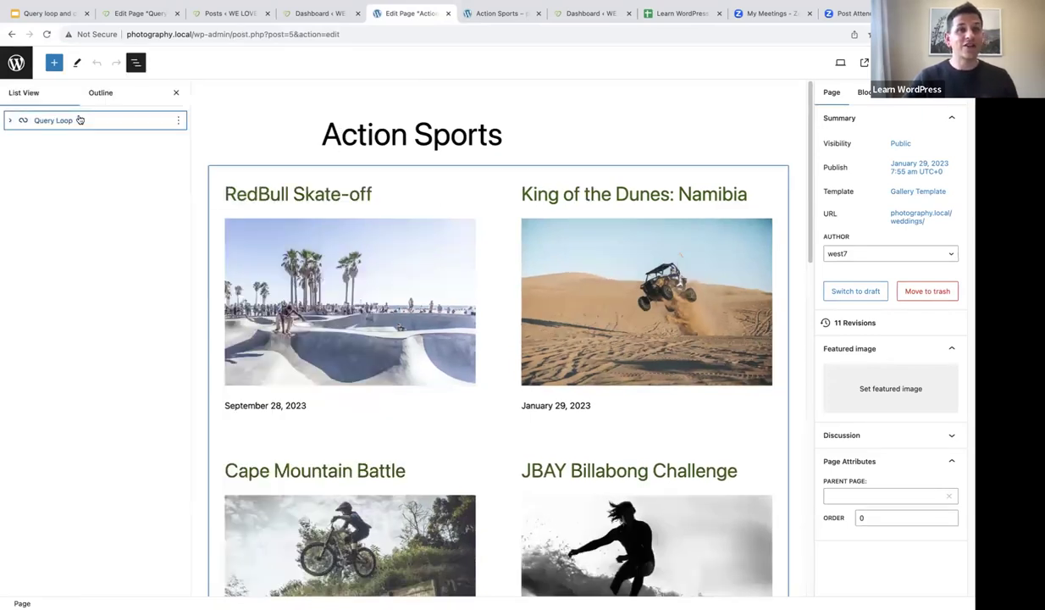
{"action": "left_click", "coordinate": [178, 123]}
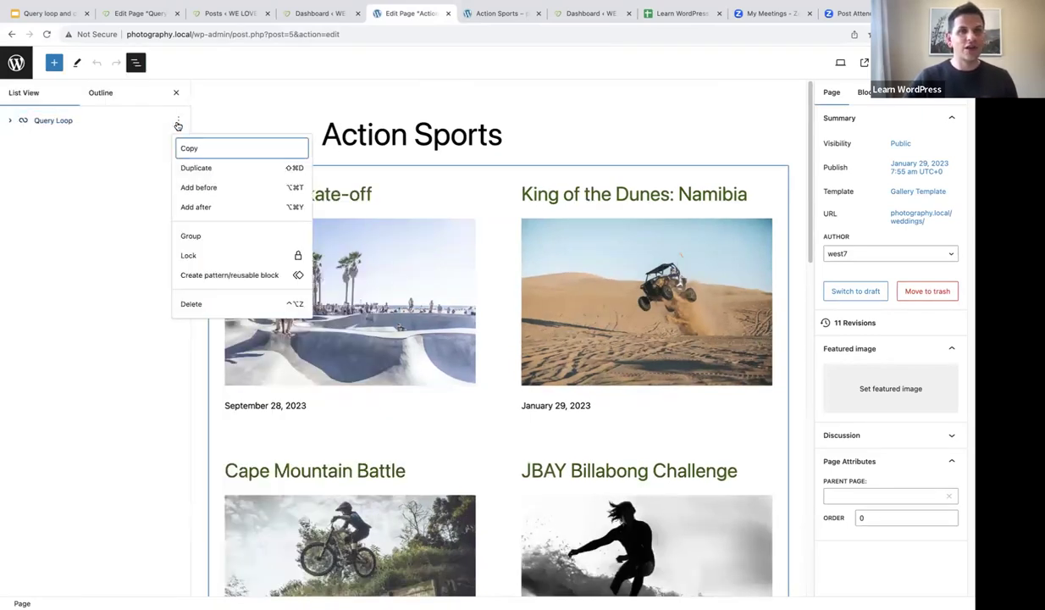
{"action": "left_click", "coordinate": [191, 303]}
Step: Insert a new Query Loop block below the Action Sports title
{"action": "left_click", "coordinate": [331, 172]}
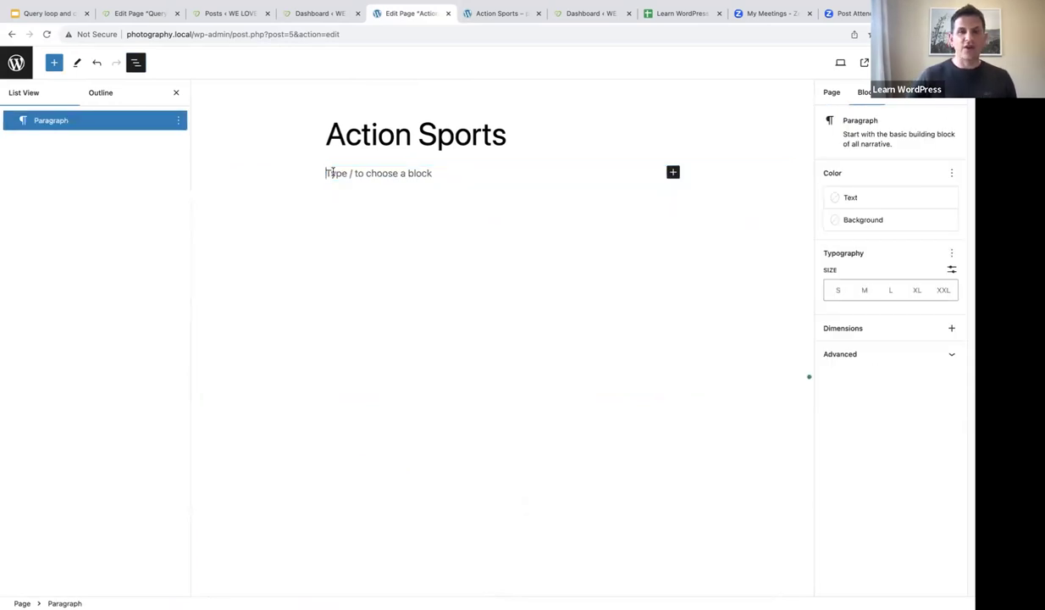
{"action": "type", "text": "/query"}
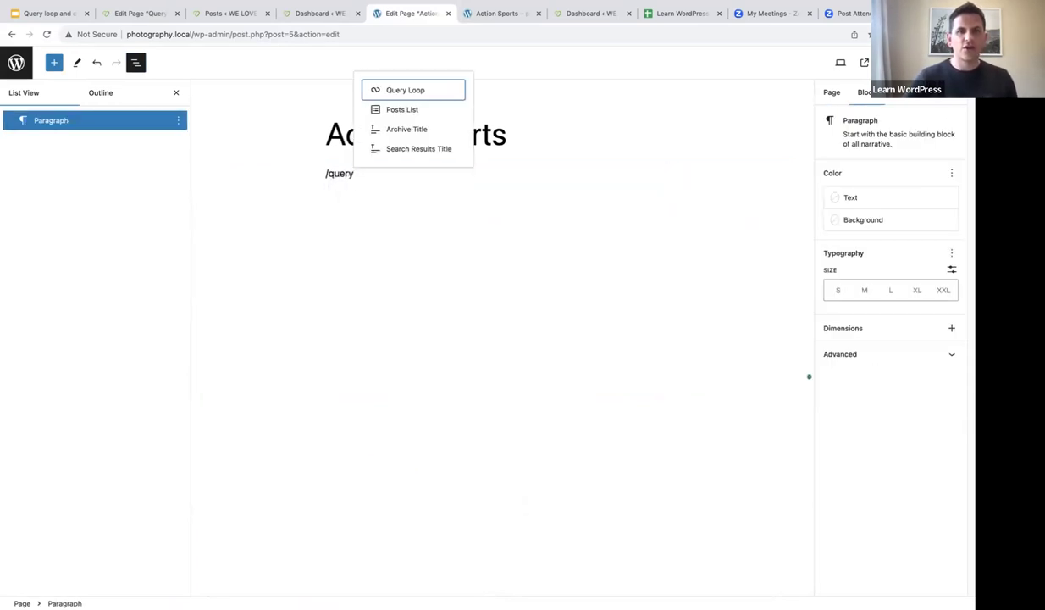
{"action": "left_click", "coordinate": [389, 90]}
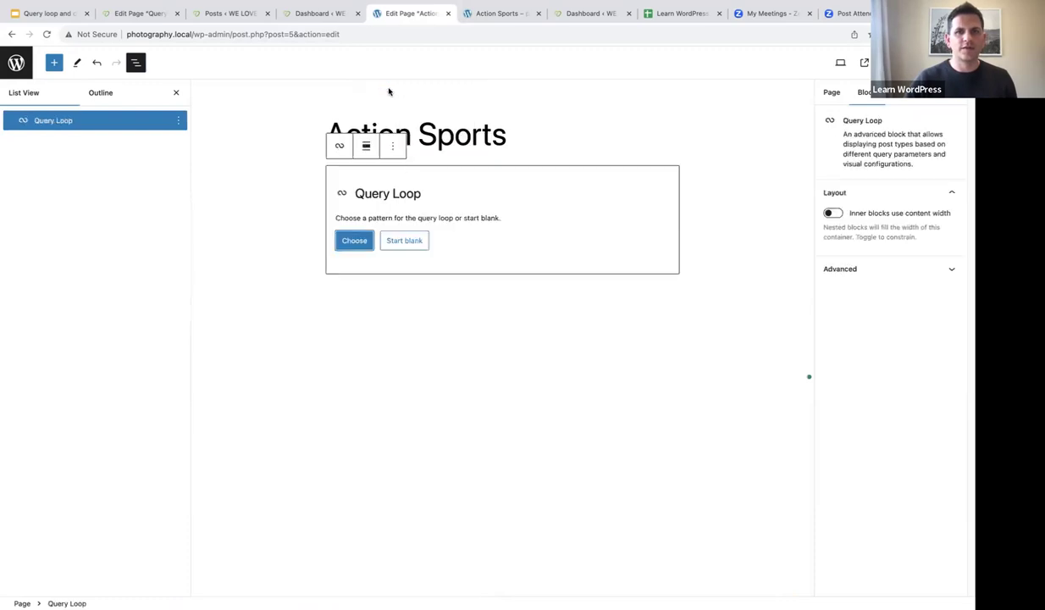
Step: Browse the available patterns and apply the Grid pattern to the Query Loop
{"action": "left_click", "coordinate": [354, 240]}
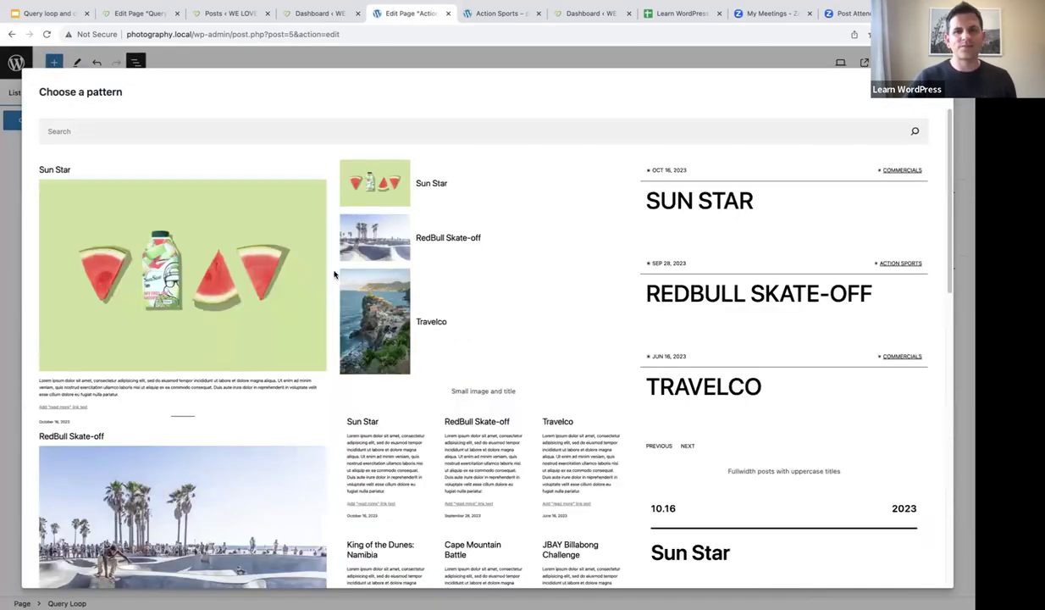
{"action": "scroll", "coordinate": [382, 281], "scroll_direction": "down", "scroll_amount": 2}
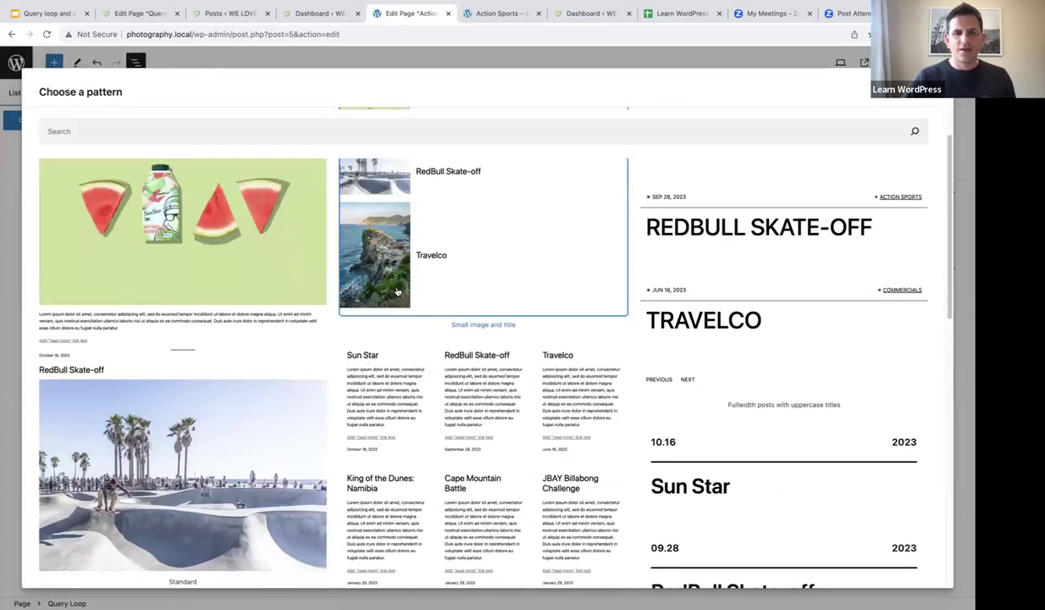
{"action": "scroll", "coordinate": [397, 291], "scroll_direction": "down", "scroll_amount": 15}
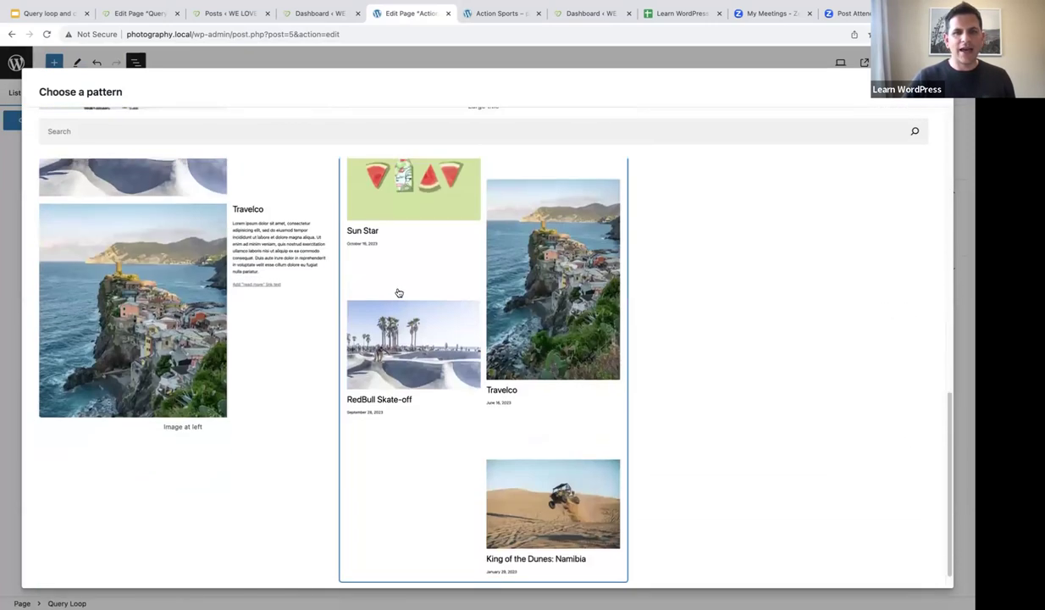
{"action": "scroll", "coordinate": [399, 292], "scroll_direction": "down", "scroll_amount": 1}
{"action": "scroll", "coordinate": [401, 292], "scroll_direction": "up", "scroll_amount": 6}
{"action": "scroll", "coordinate": [402, 292], "scroll_direction": "up", "scroll_amount": 10}
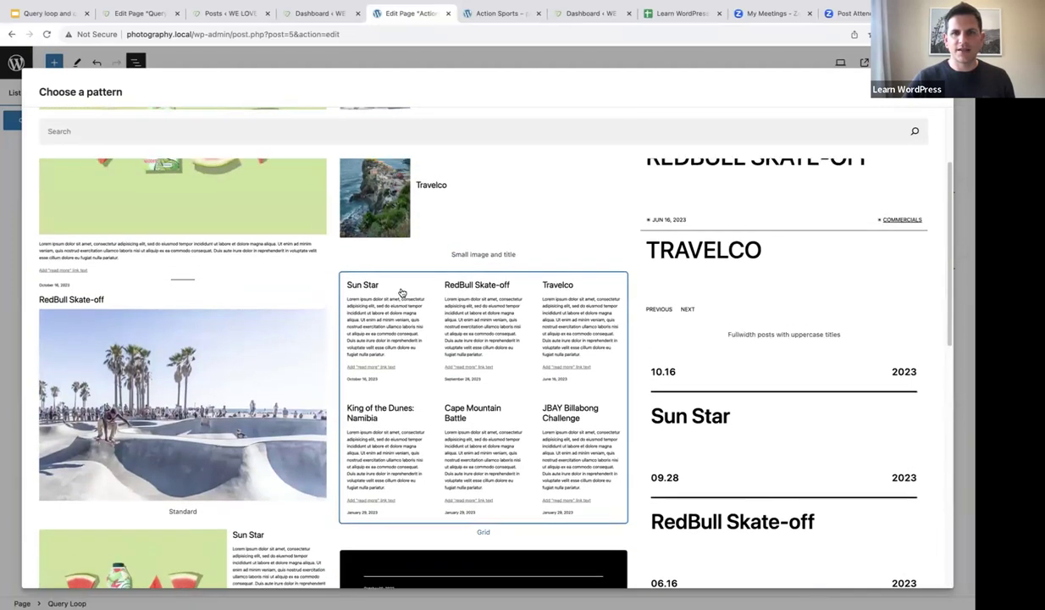
{"action": "scroll", "coordinate": [403, 293], "scroll_direction": "down", "scroll_amount": 4}
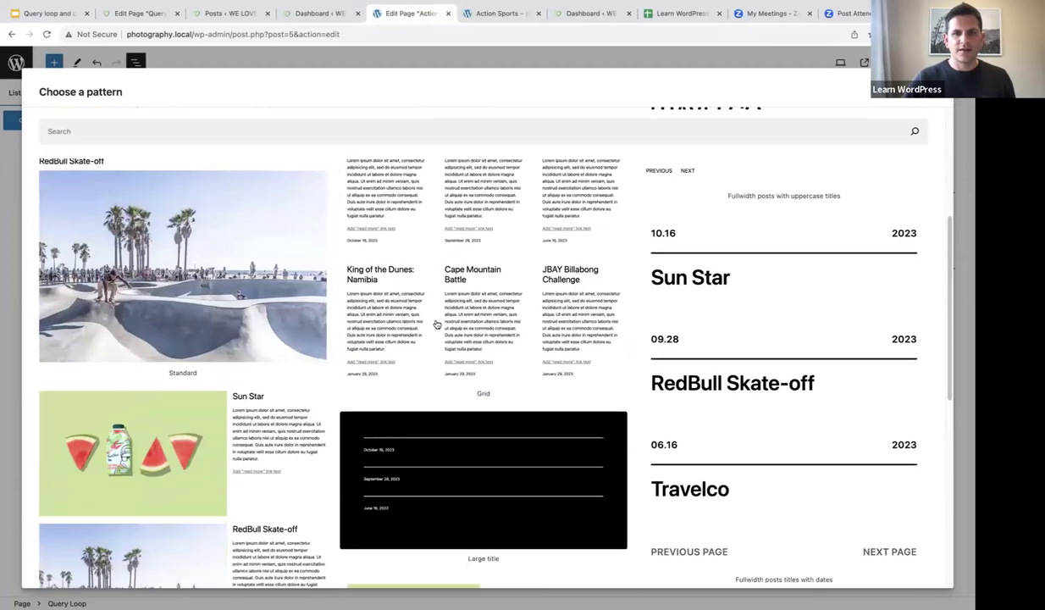
{"action": "left_click", "coordinate": [470, 295]}
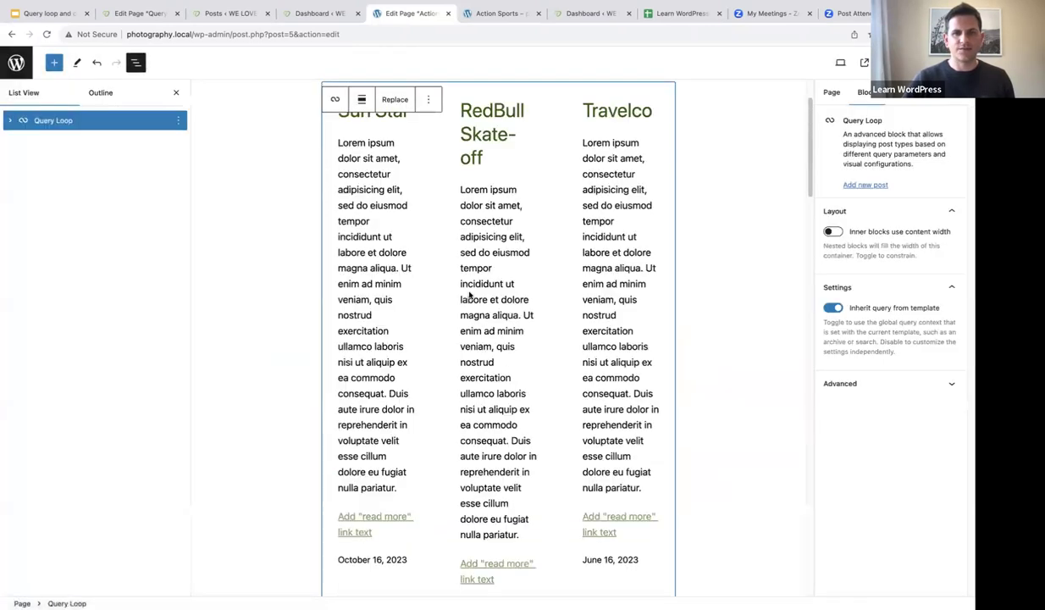
Step: Set the Query Loop block's alignment to Wide width and check the grid without the block outline beside it
{"action": "left_click", "coordinate": [359, 100]}
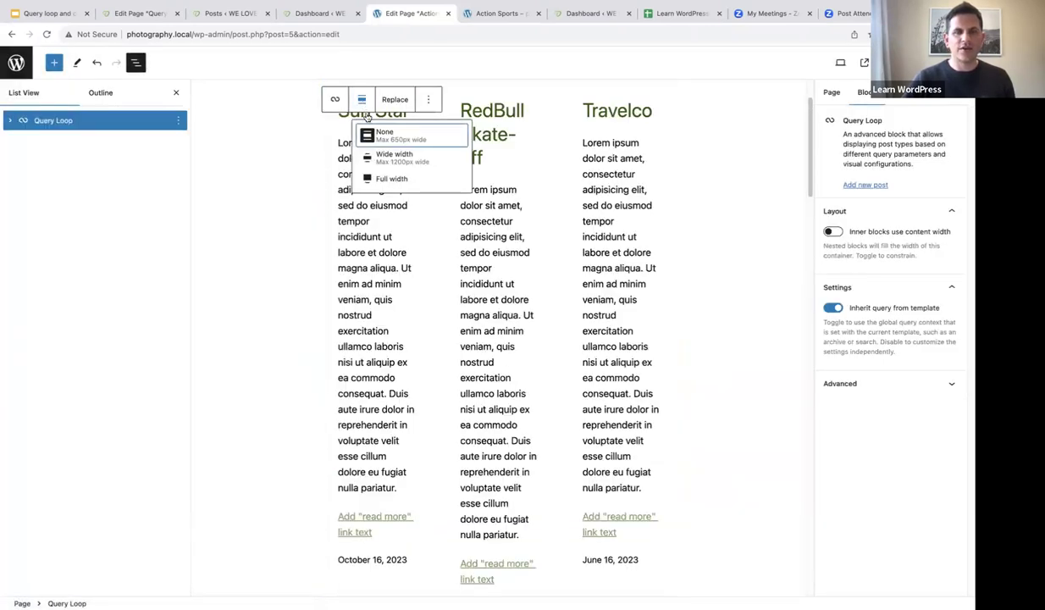
{"action": "left_click", "coordinate": [385, 159]}
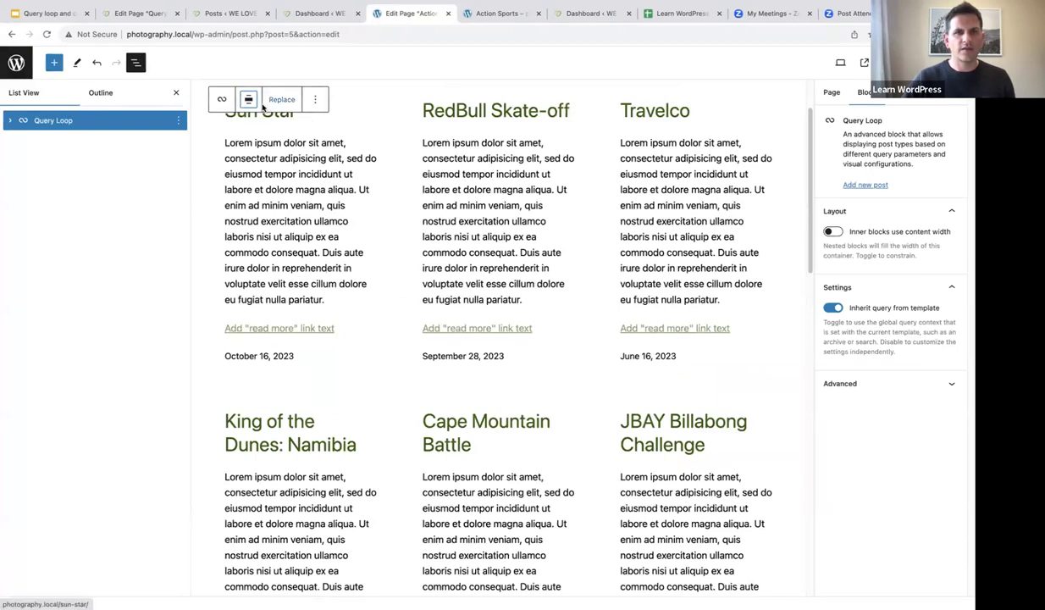
{"action": "left_click", "coordinate": [176, 93]}
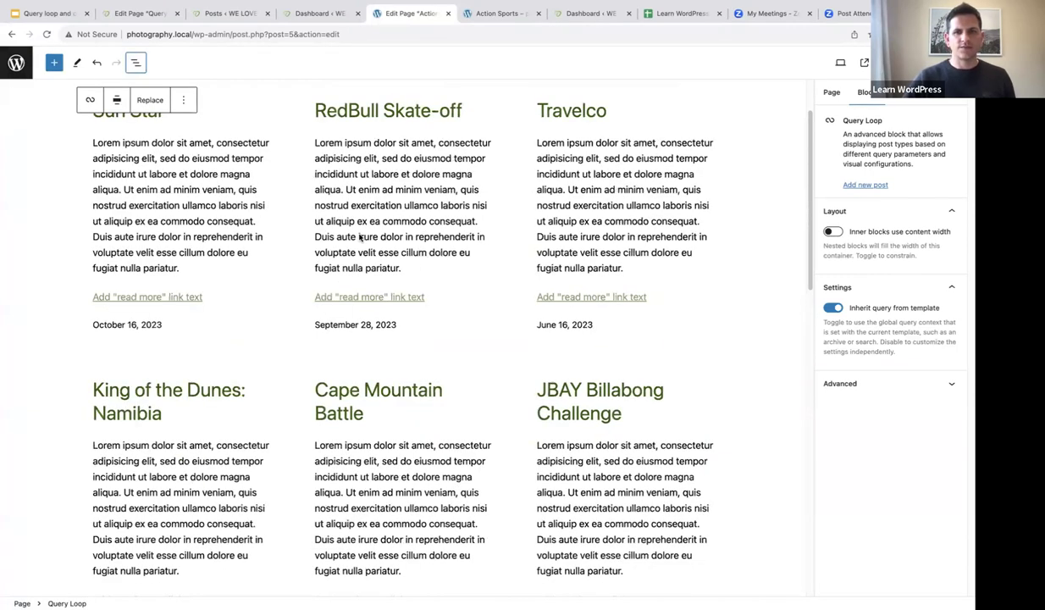
{"action": "scroll", "coordinate": [359, 239], "scroll_direction": "up", "scroll_amount": 2}
Step: Expand the Query Loop's nested block structure and set the Post Template layout to 2 columns
{"action": "left_click", "coordinate": [136, 62]}
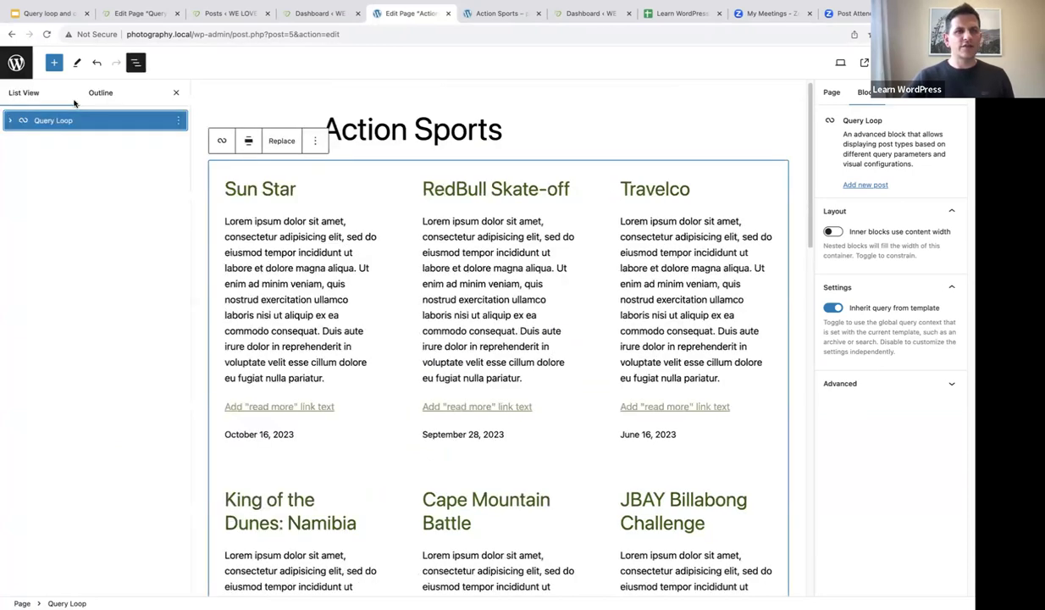
{"action": "left_click", "coordinate": [9, 121]}
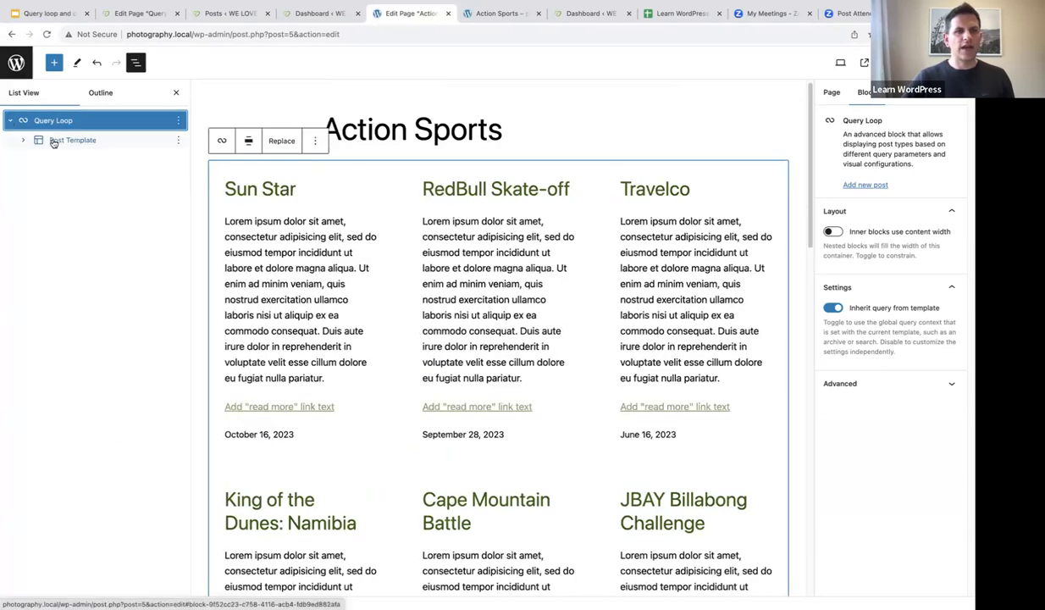
{"action": "left_click", "coordinate": [22, 141]}
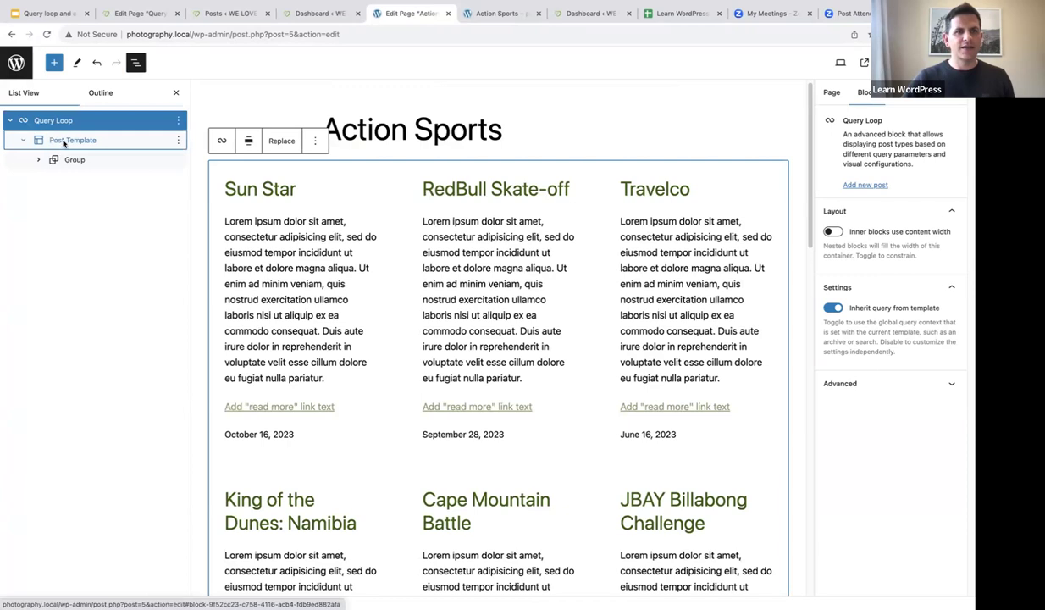
{"action": "left_click", "coordinate": [38, 160]}
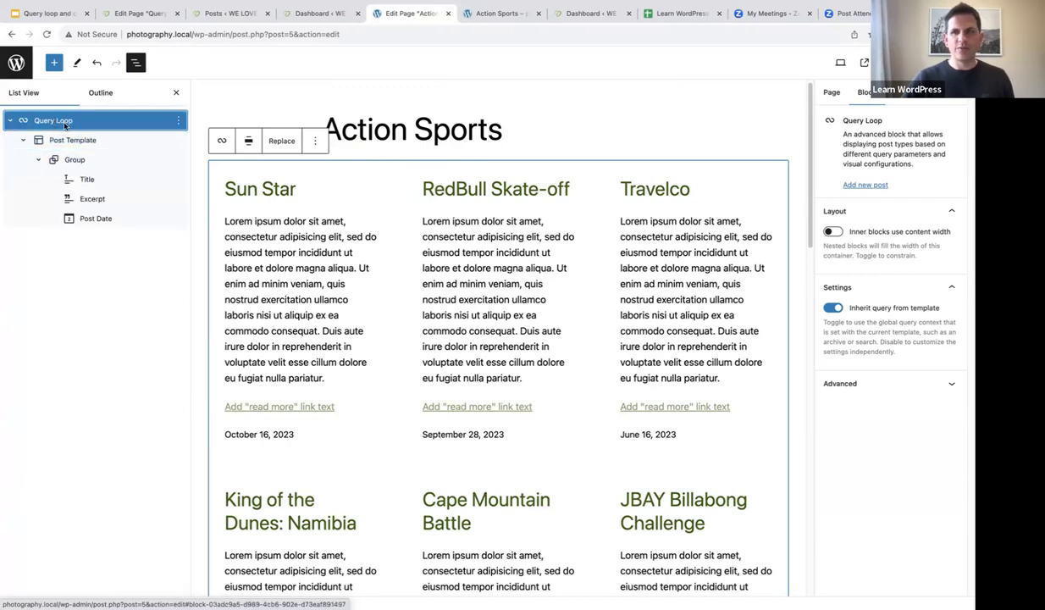
{"action": "left_click", "coordinate": [63, 140]}
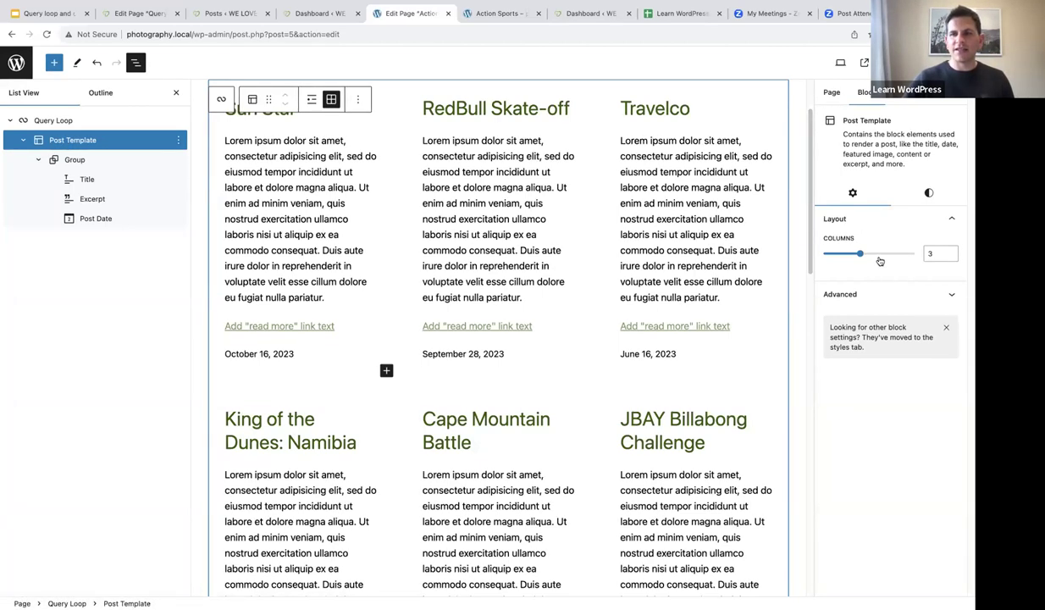
{"action": "left_click", "coordinate": [949, 257]}
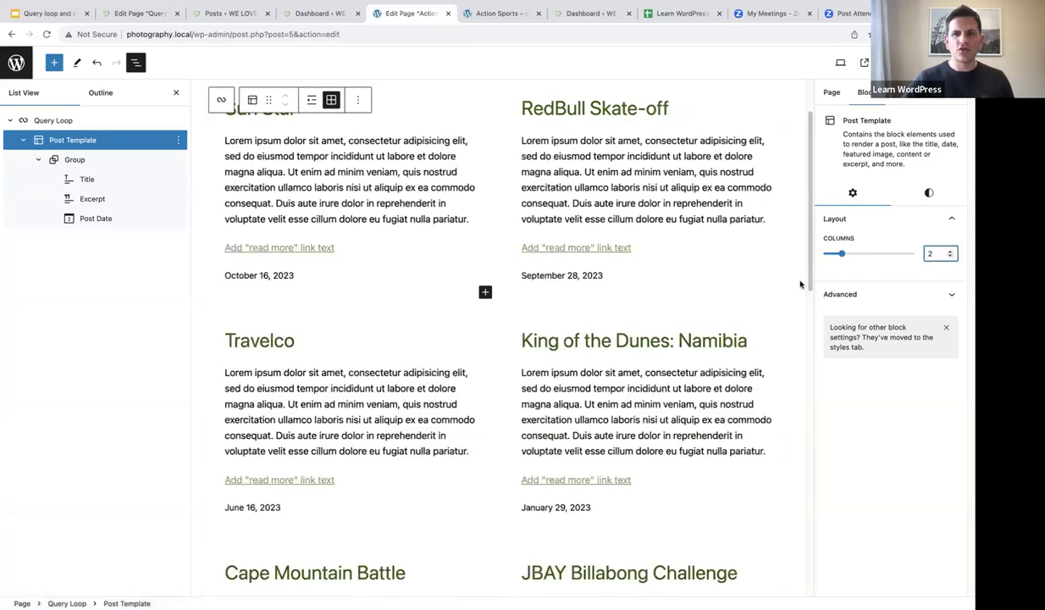
{"action": "scroll", "coordinate": [747, 282], "scroll_direction": "up", "scroll_amount": 2}
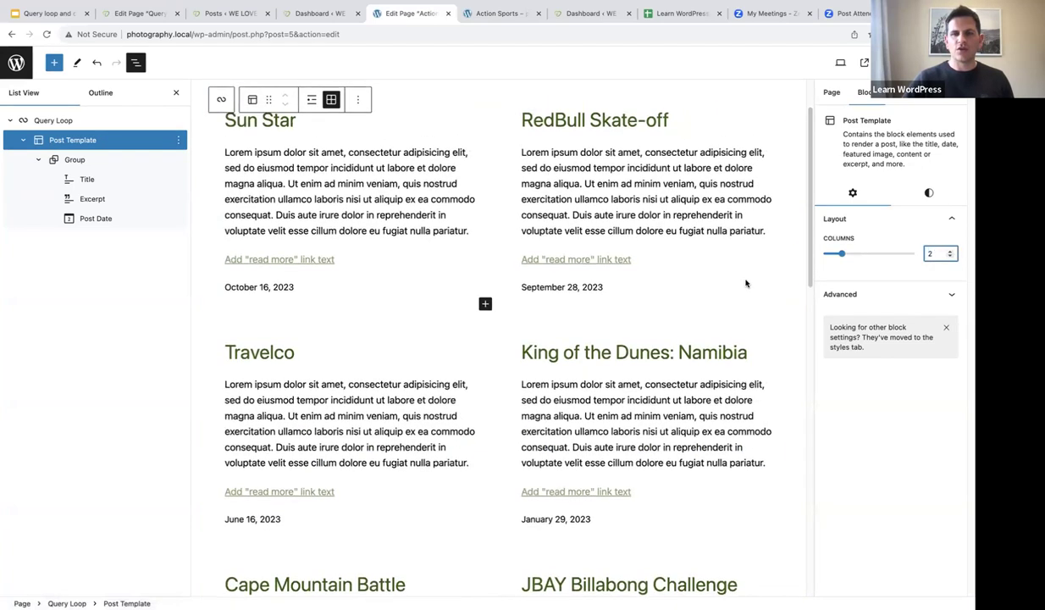
{"action": "scroll", "coordinate": [745, 285], "scroll_direction": "up", "scroll_amount": 1}
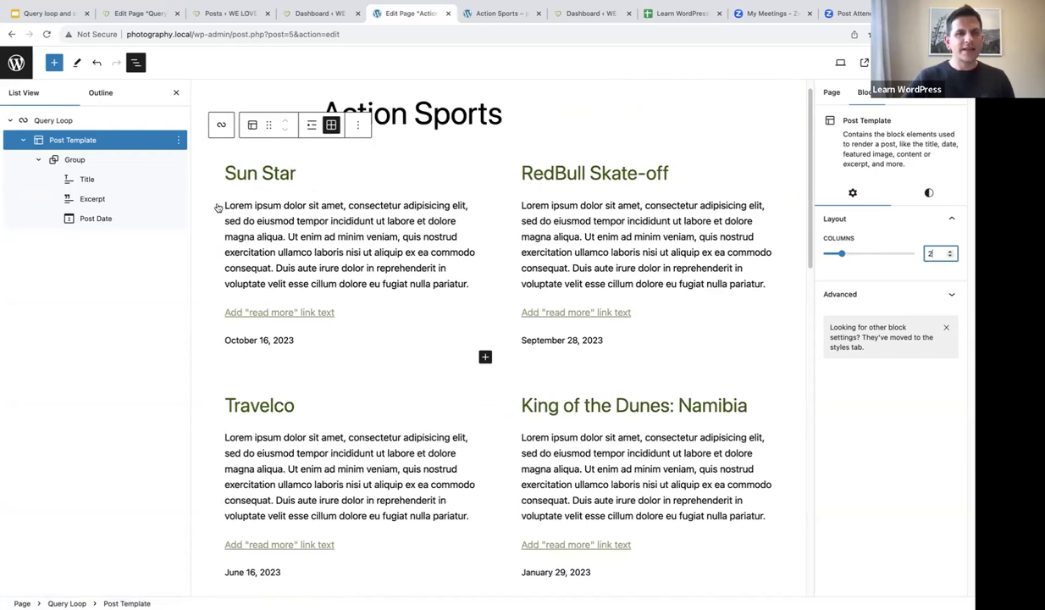
Step: Delete the Excerpt block from the group inside the Post Template
{"action": "left_click", "coordinate": [93, 198]}
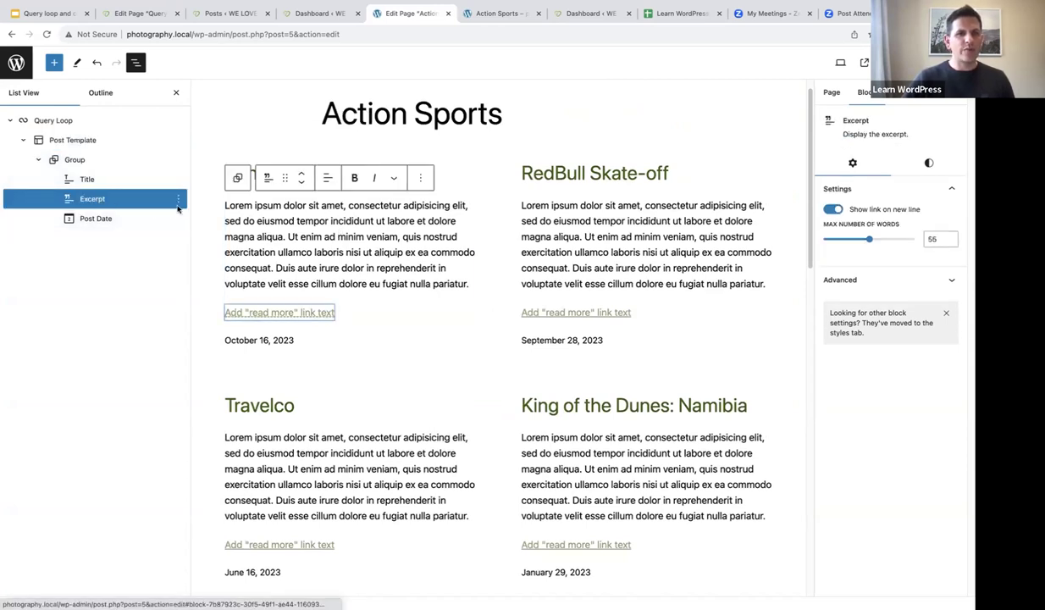
{"action": "left_click", "coordinate": [178, 201]}
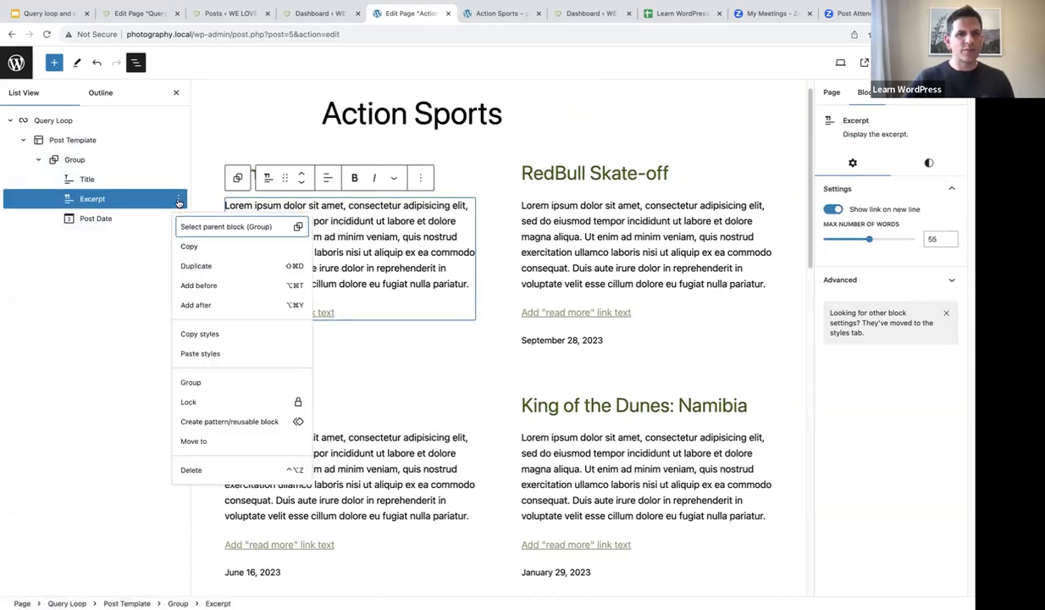
{"action": "left_click", "coordinate": [191, 471]}
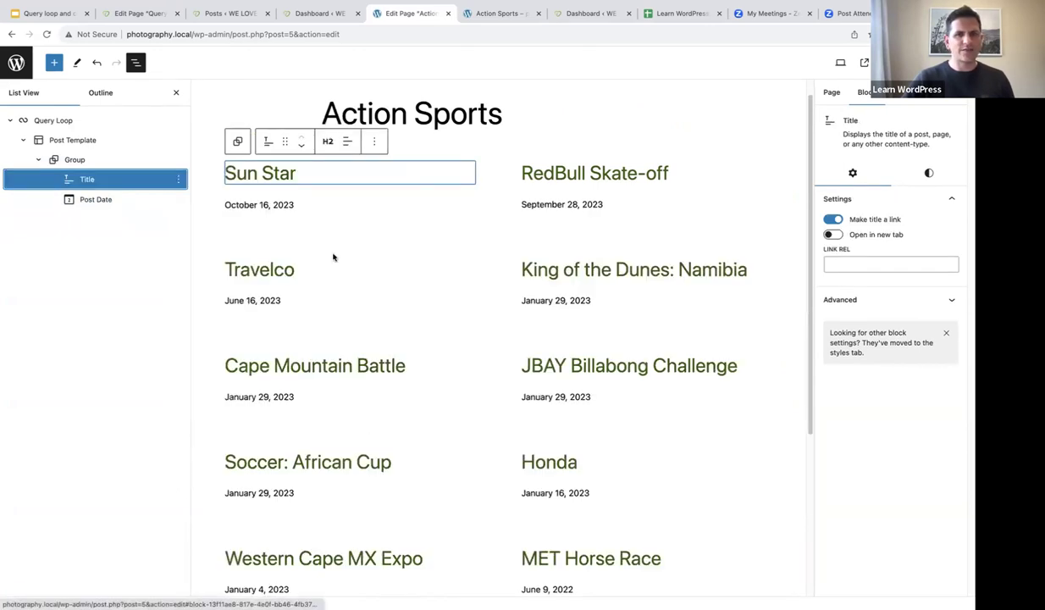
Step: Add a Post Featured Image block directly after the Title in the Post Template's group
{"action": "left_click", "coordinate": [177, 179]}
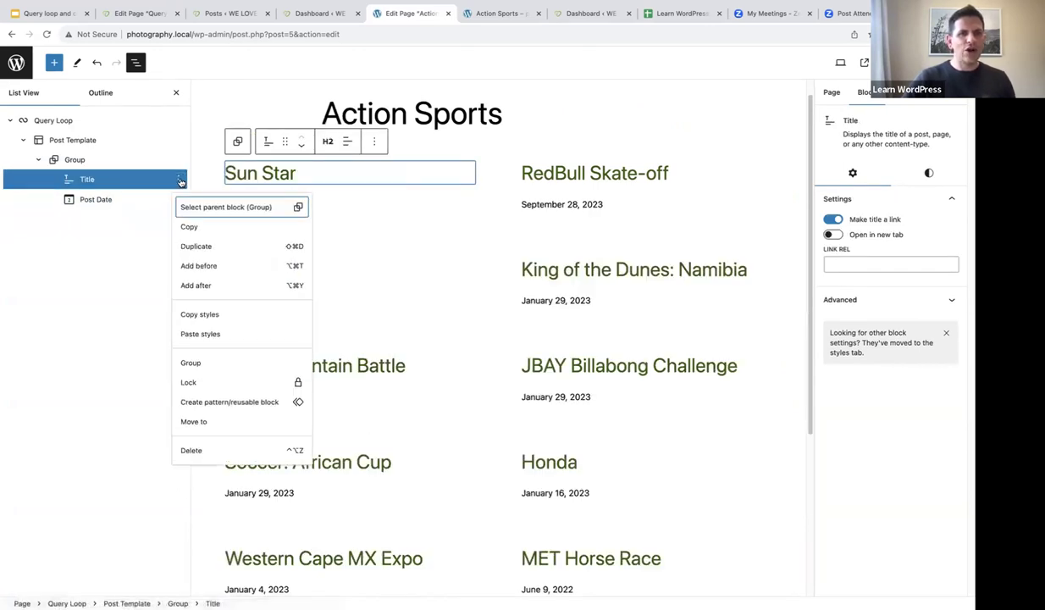
{"action": "left_click", "coordinate": [195, 286]}
{"action": "type", "text": "/"}
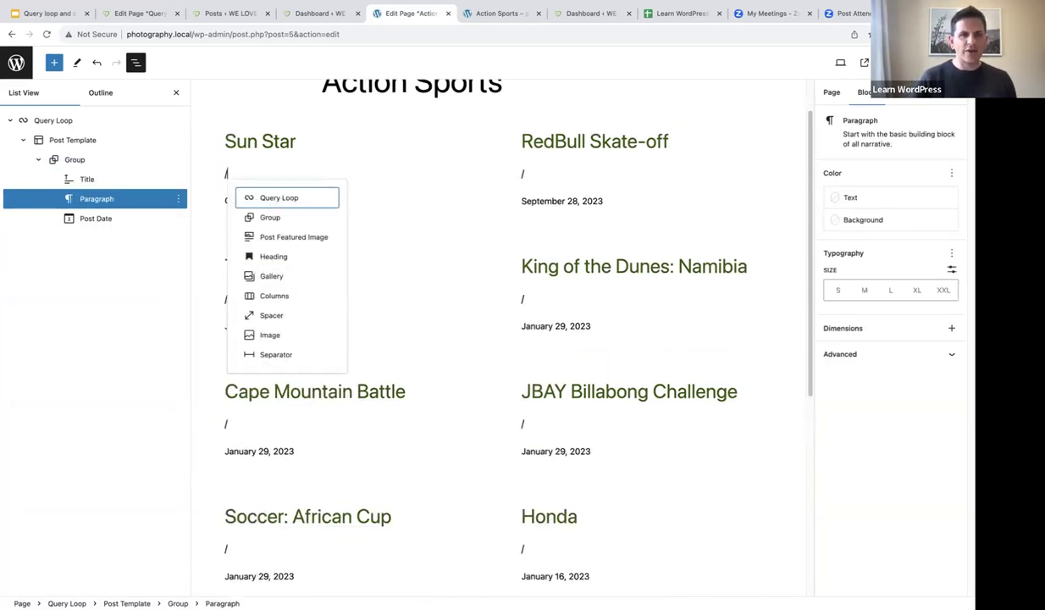
{"action": "type", "text": "post"}
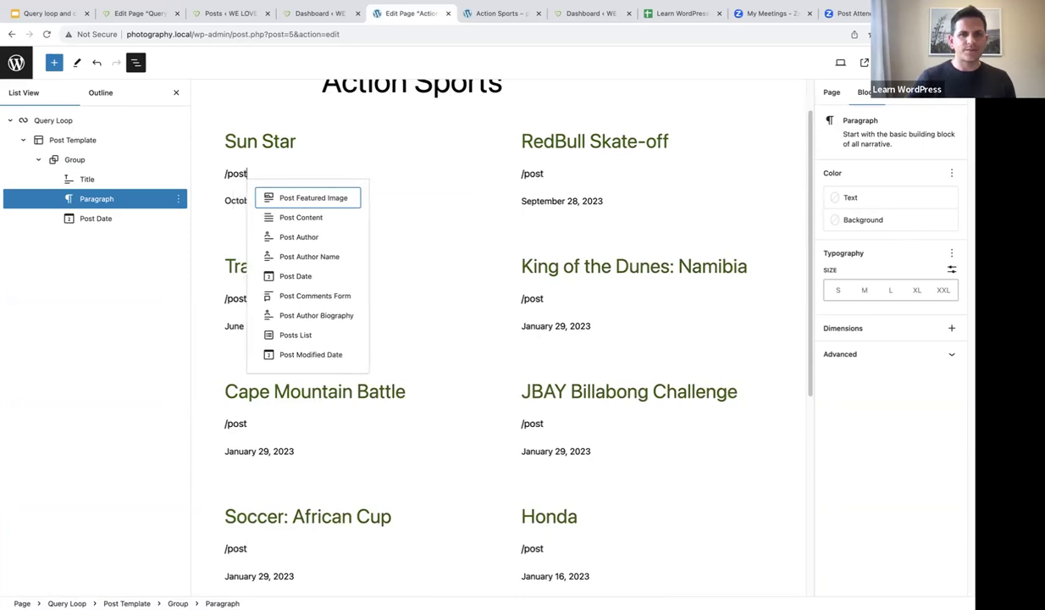
{"action": "left_click", "coordinate": [313, 201]}
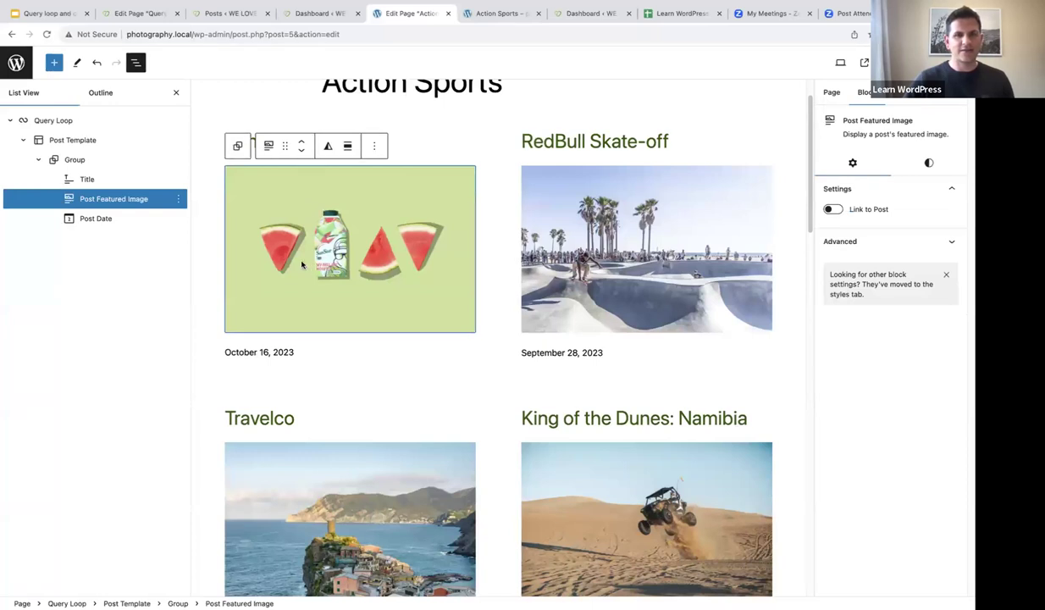
Step: Hide the block structure and settings sidebars and deselect the block to view the image grid unobstructed
{"action": "left_click", "coordinate": [176, 92]}
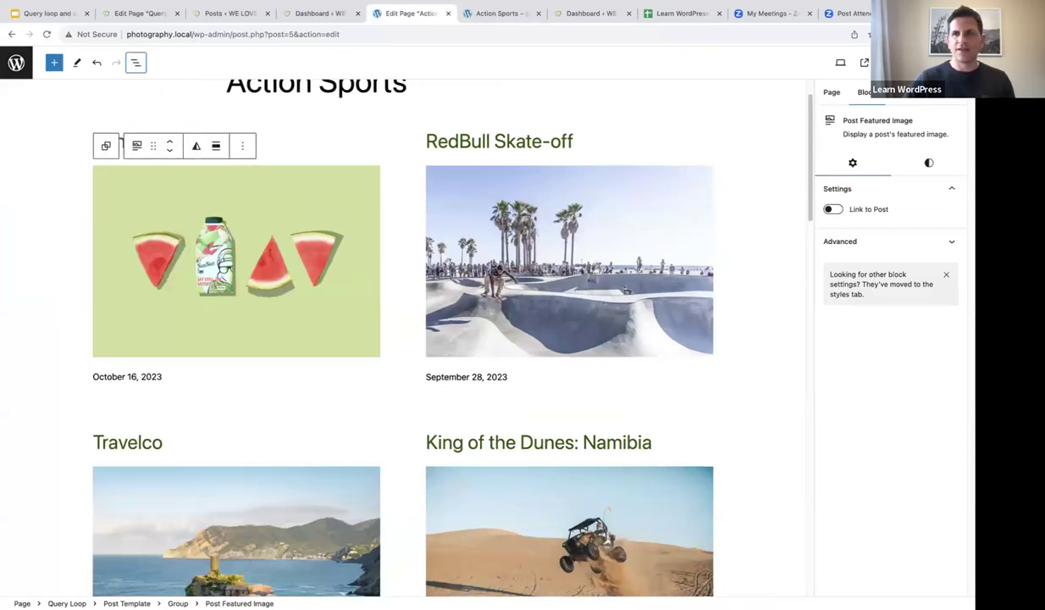
{"action": "left_click", "coordinate": [956, 92]}
{"action": "scroll", "coordinate": [823, 297], "scroll_direction": "up", "scroll_amount": 1}
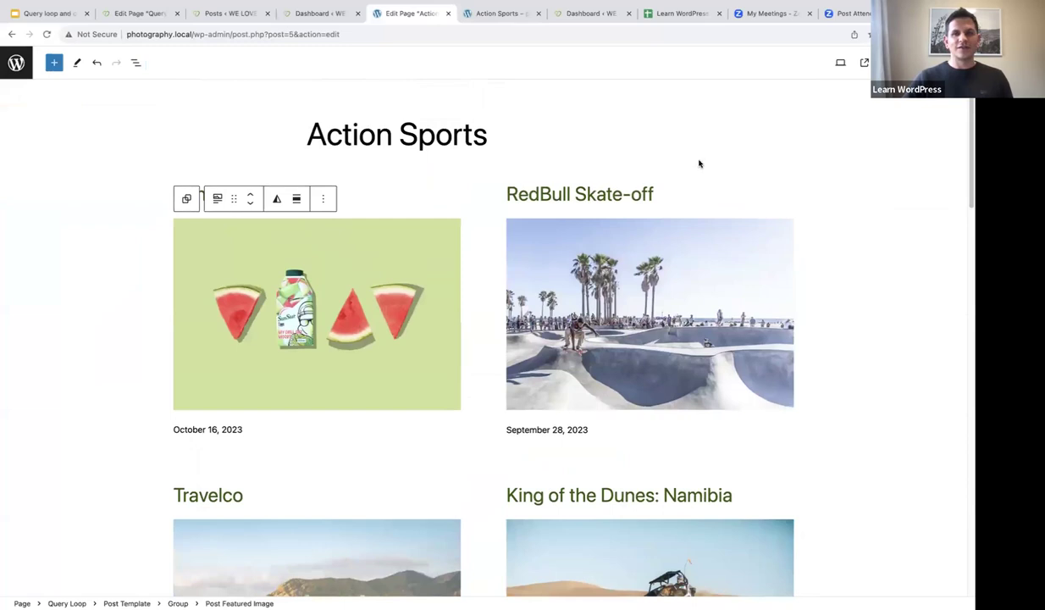
{"action": "left_click", "coordinate": [565, 131]}
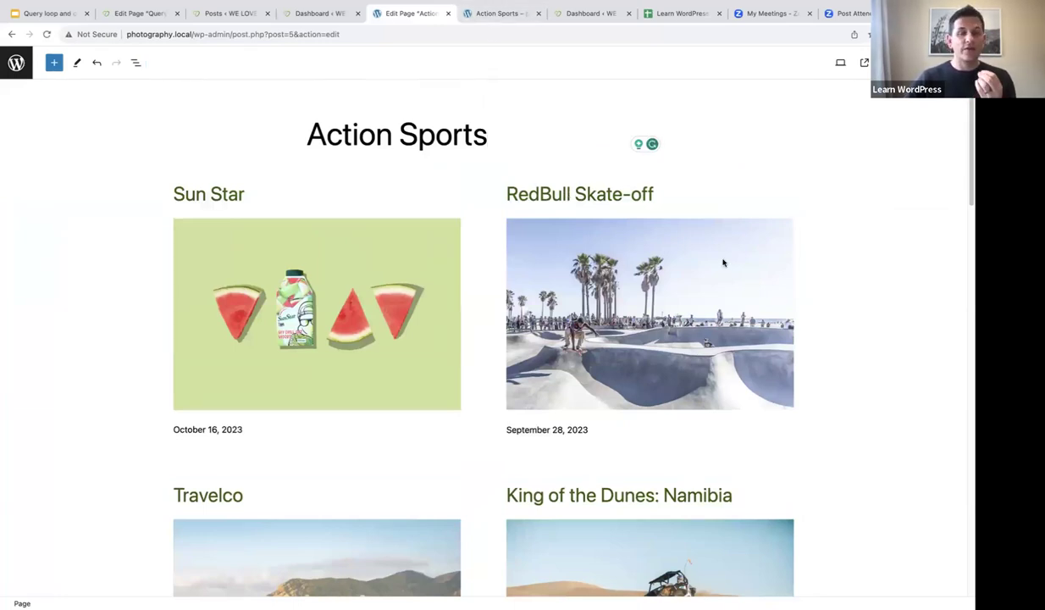
Step: Preview the Action Sports page in a new tab, inspect it down to the footer, and return to the editor
{"action": "left_click", "coordinate": [839, 63]}
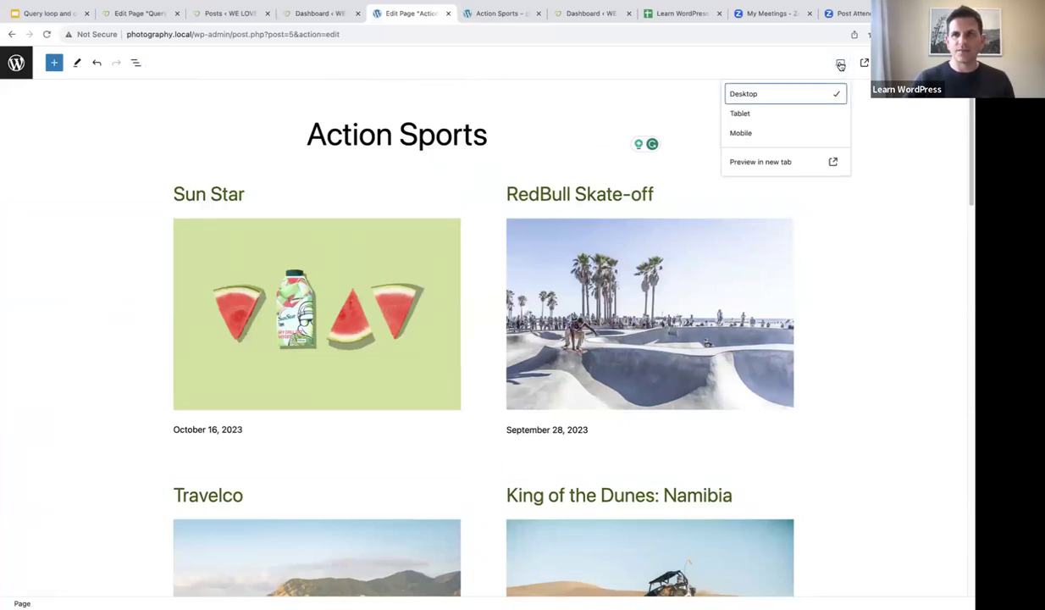
{"action": "left_click", "coordinate": [770, 161]}
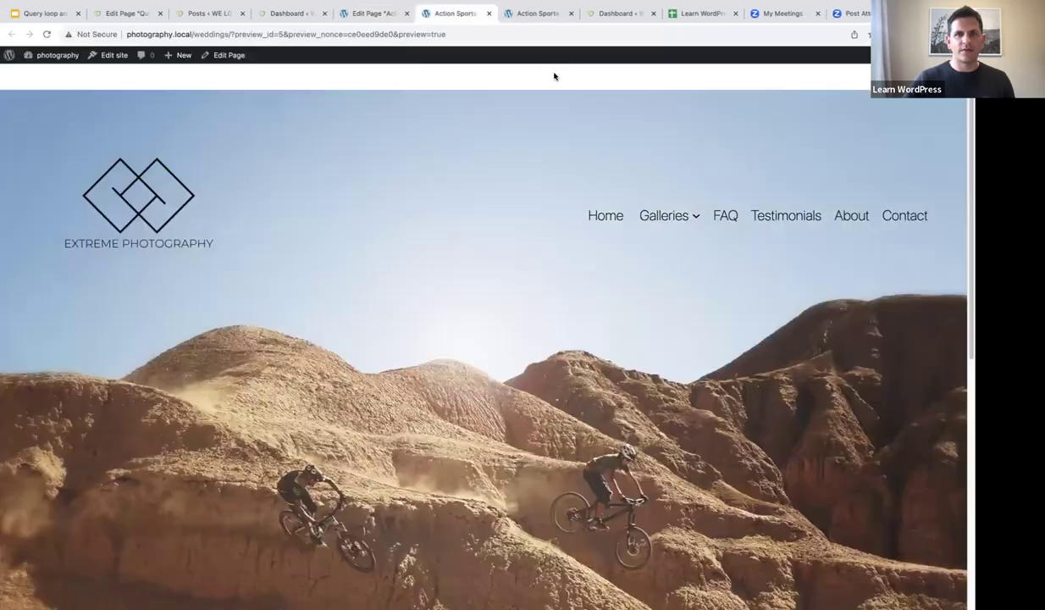
{"action": "scroll", "coordinate": [517, 192], "scroll_direction": "down", "scroll_amount": 2}
{"action": "scroll", "coordinate": [517, 192], "scroll_direction": "down", "scroll_amount": 3}
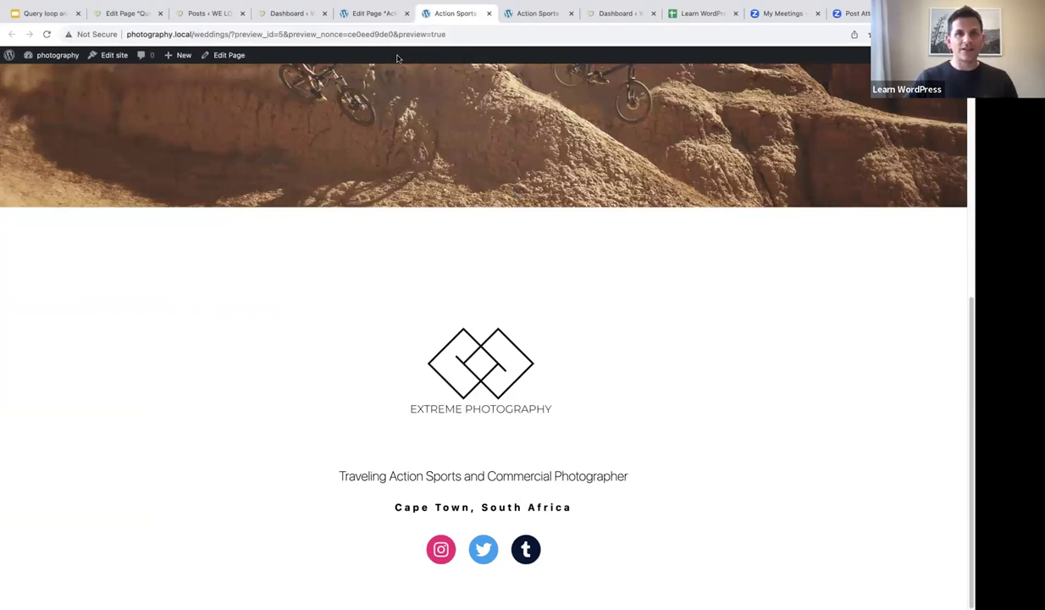
{"action": "left_click", "coordinate": [371, 15]}
{"action": "left_click", "coordinate": [489, 13]}
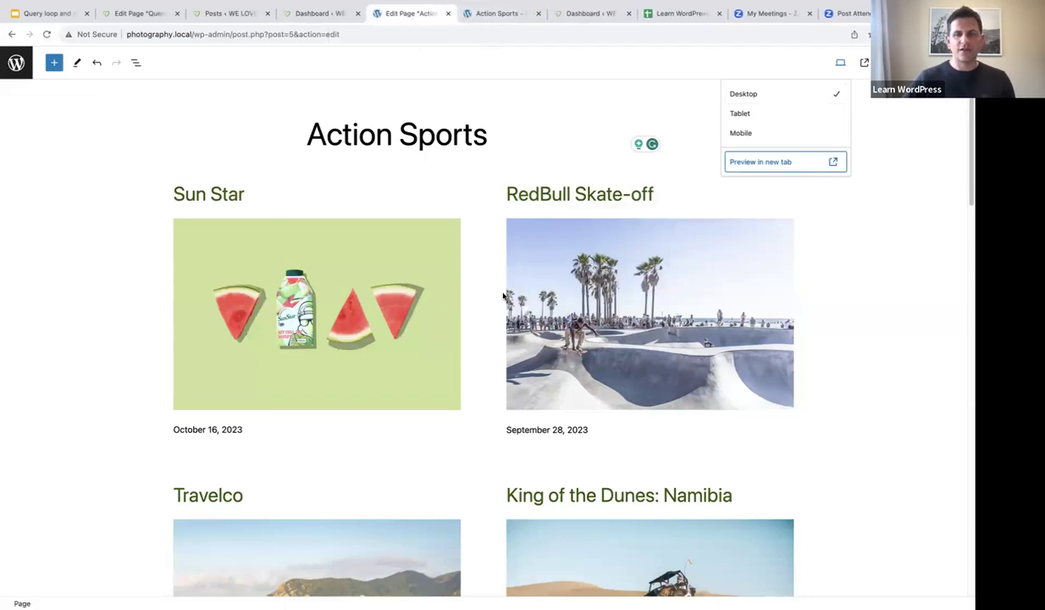
{"action": "left_click", "coordinate": [879, 200]}
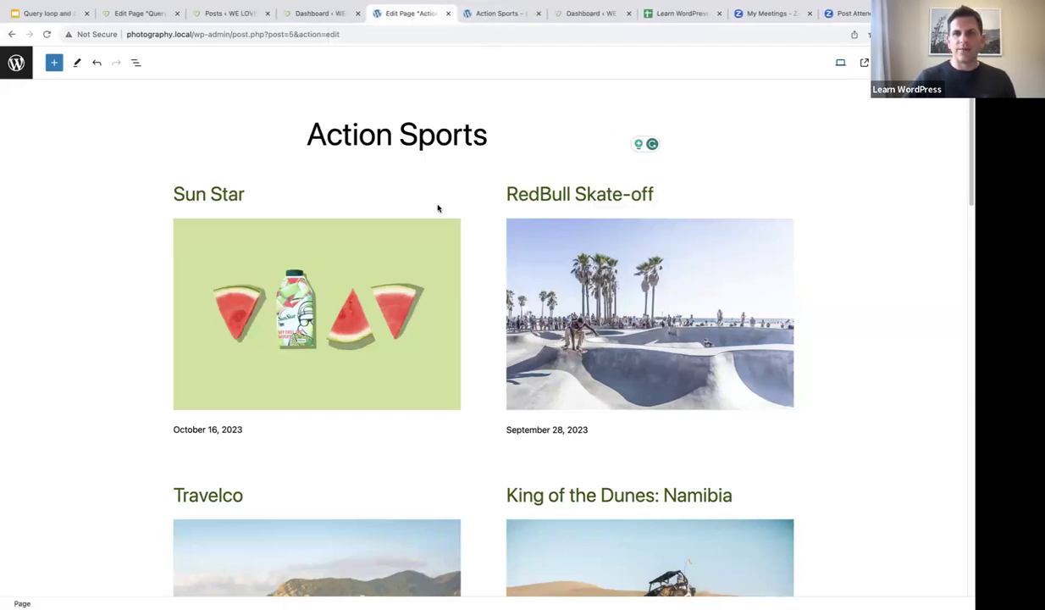
Step: Turn off Inherit query from template for the Query Loop block and save the page
{"action": "left_click", "coordinate": [136, 64]}
{"action": "left_click", "coordinate": [52, 121]}
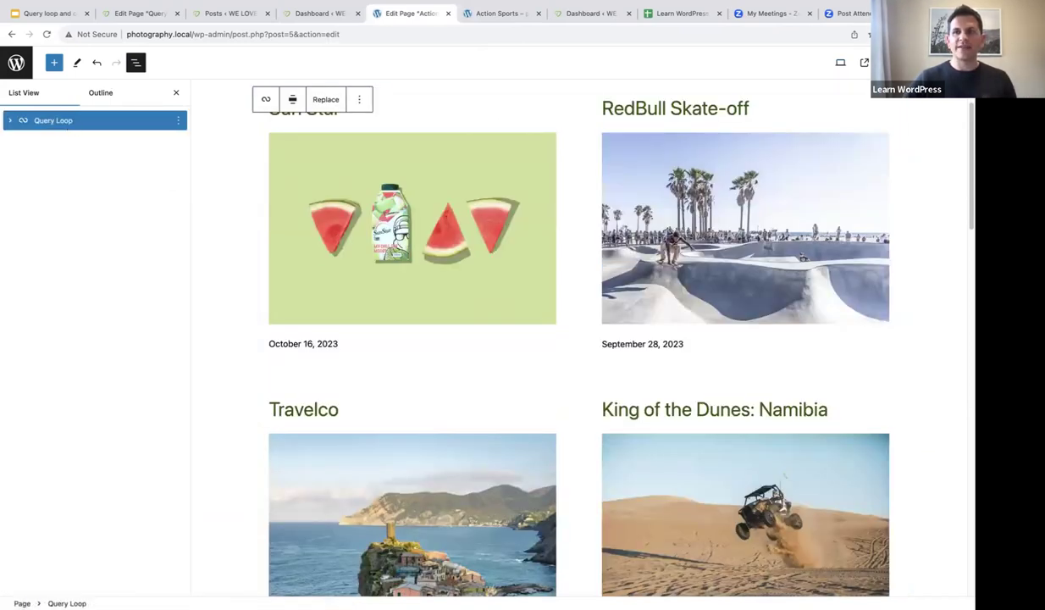
{"action": "left_click", "coordinate": [931, 62]}
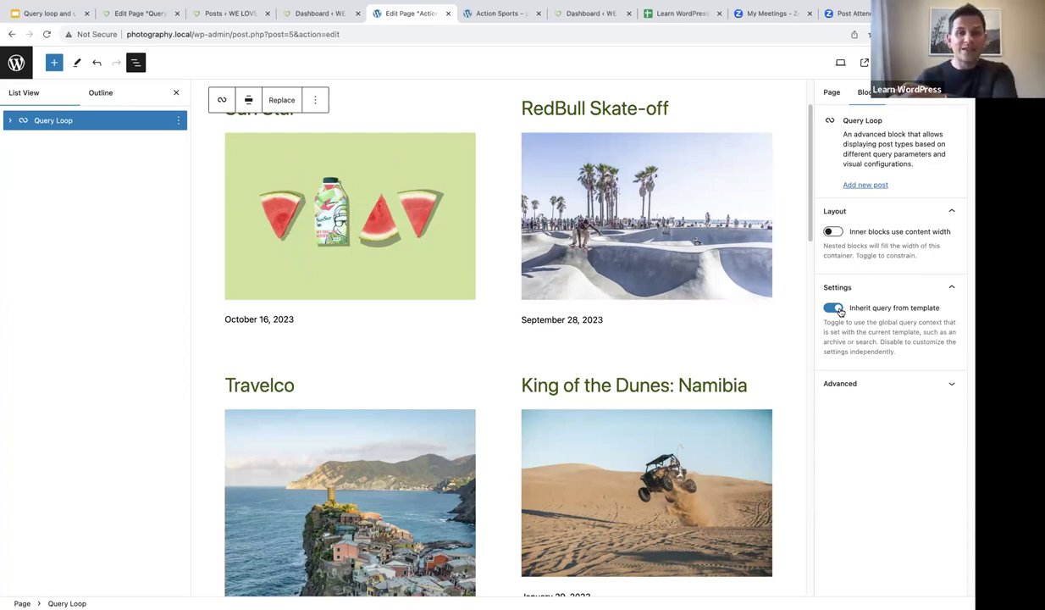
{"action": "left_click", "coordinate": [834, 308]}
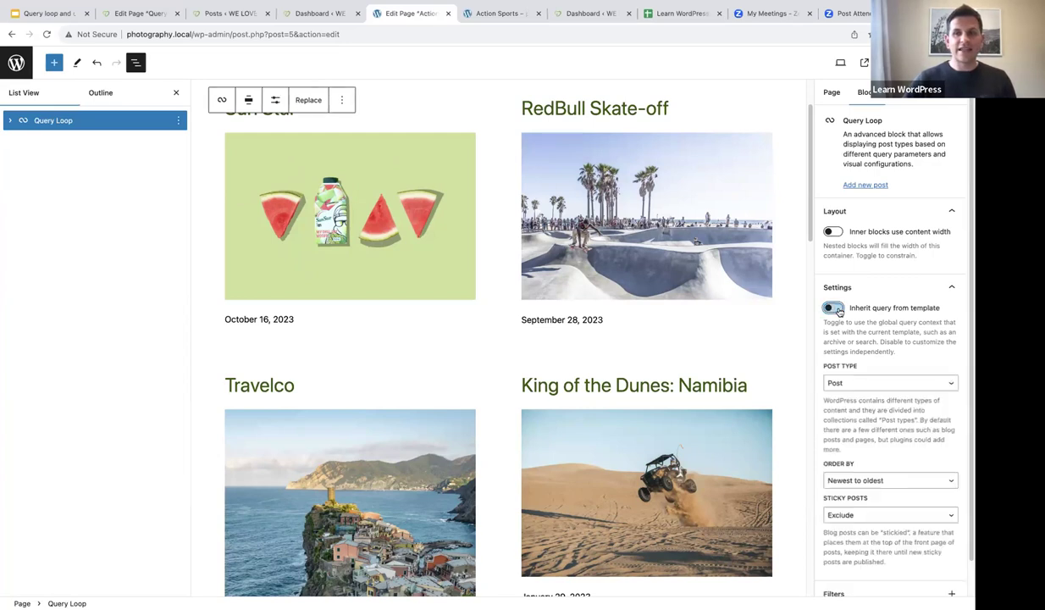
{"action": "scroll", "coordinate": [884, 336], "scroll_direction": "down", "scroll_amount": 1}
{"action": "scroll", "coordinate": [884, 333], "scroll_direction": "down", "scroll_amount": 1}
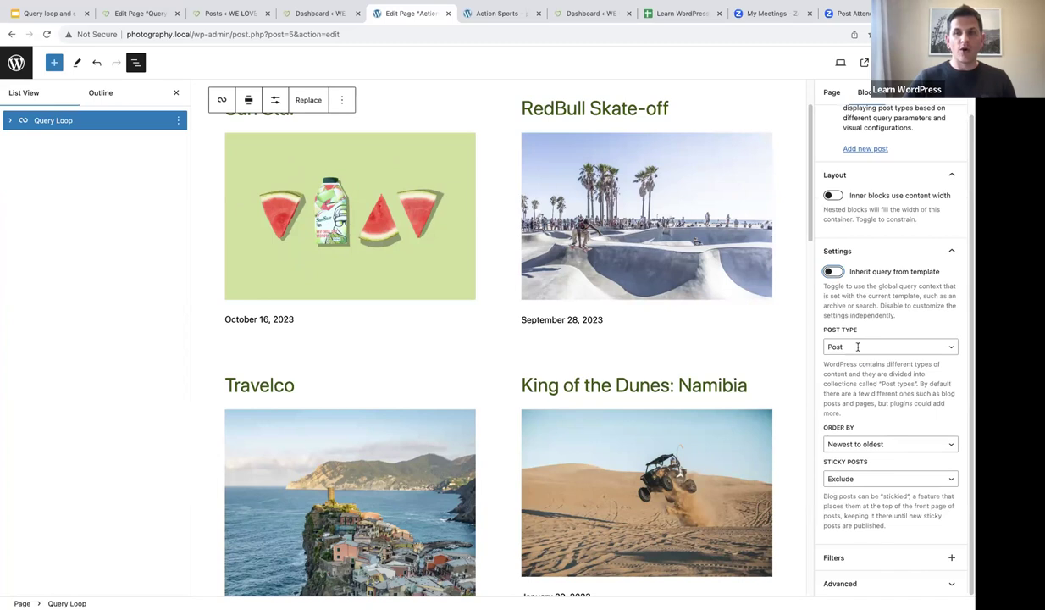
{"action": "key", "text": "ctrl+s"}
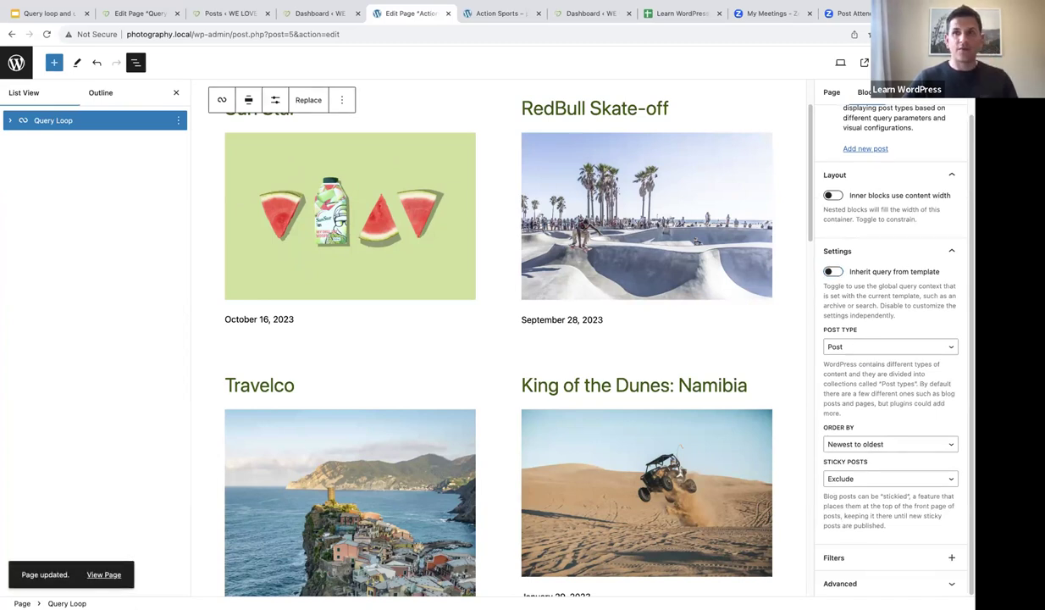
Step: Reload the editor, preview the Action Sports page in a new tab, and inspect the post grid below the hero image
{"action": "left_click", "coordinate": [47, 34]}
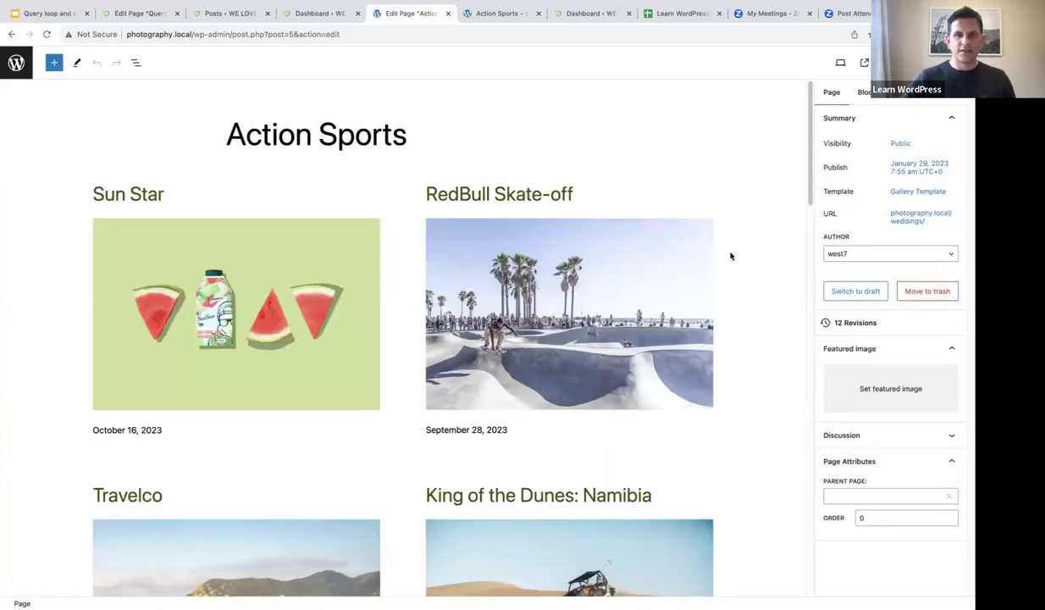
{"action": "left_click", "coordinate": [840, 61]}
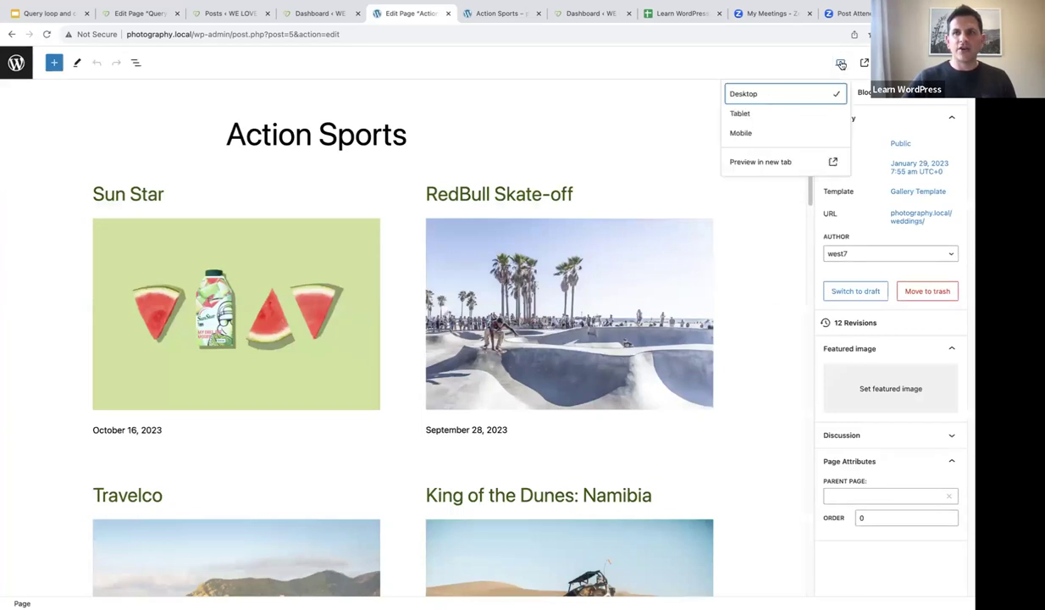
{"action": "left_click", "coordinate": [778, 162]}
{"action": "scroll", "coordinate": [772, 203], "scroll_direction": "down", "scroll_amount": 5}
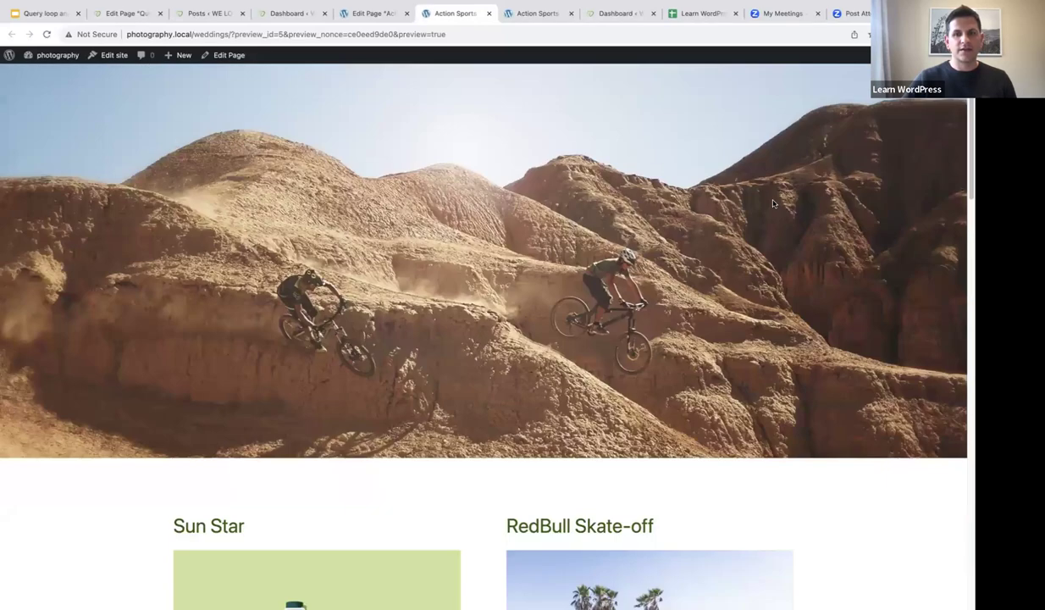
{"action": "scroll", "coordinate": [772, 203], "scroll_direction": "down", "scroll_amount": 8}
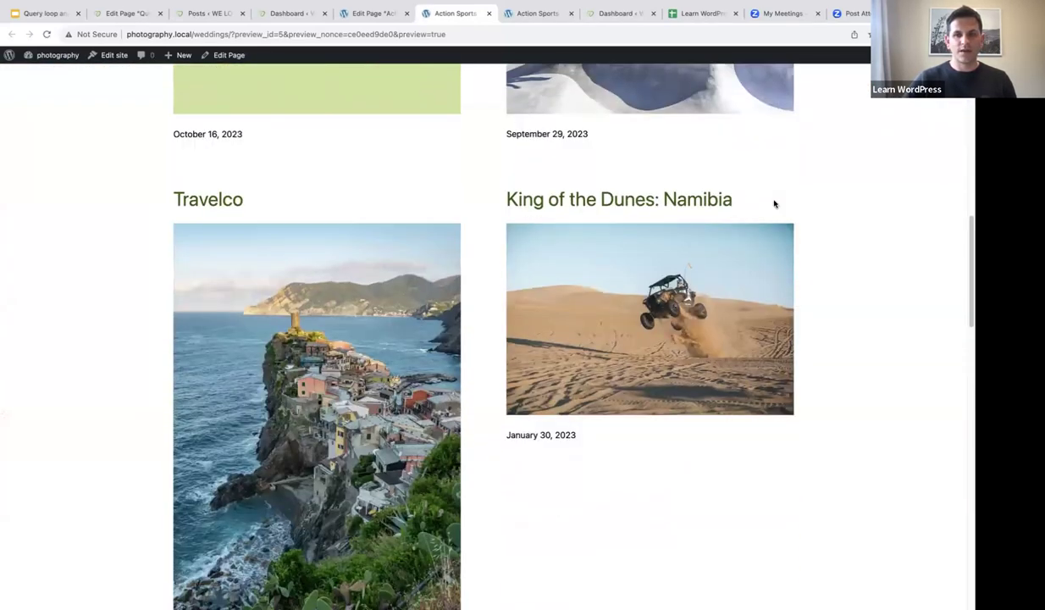
Step: Examine the image sizes in the previewed Action Sports post grid and return to the page editor
{"action": "scroll", "coordinate": [774, 203], "scroll_direction": "down", "scroll_amount": 3}
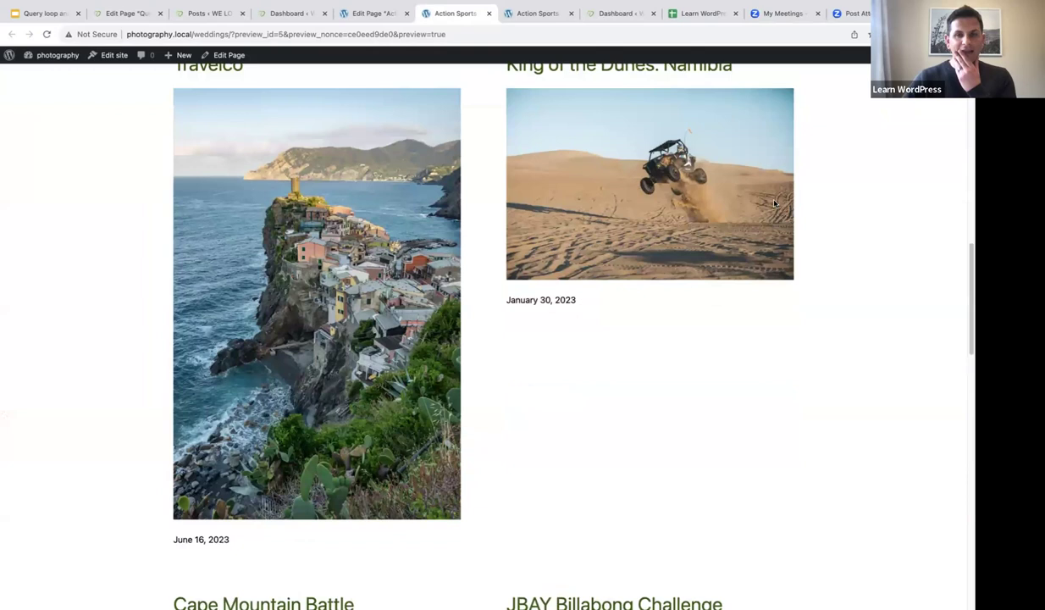
{"action": "scroll", "coordinate": [774, 204], "scroll_direction": "down", "scroll_amount": 6}
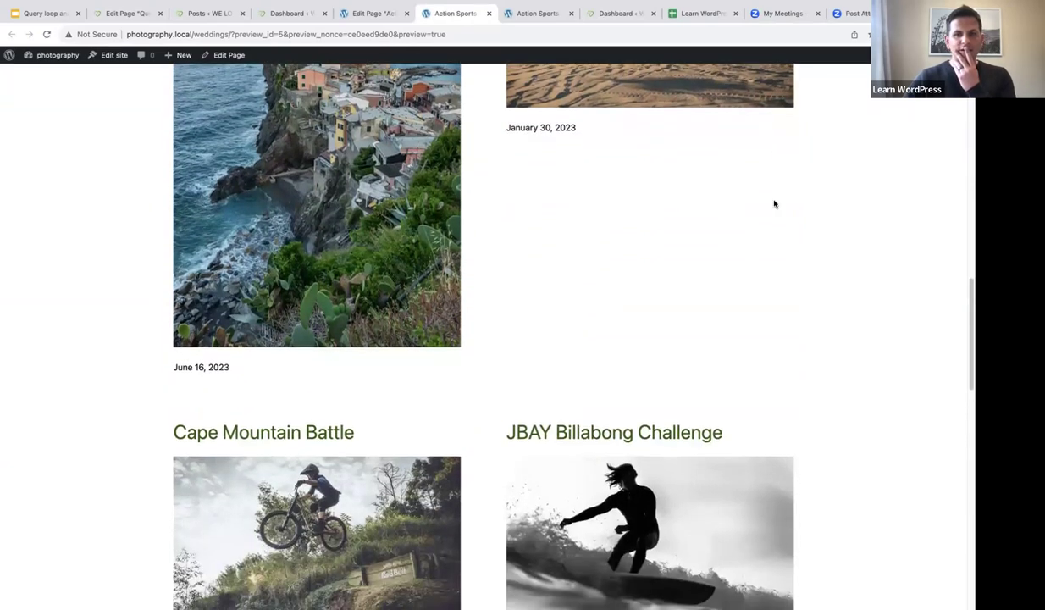
{"action": "scroll", "coordinate": [773, 203], "scroll_direction": "up", "scroll_amount": 6}
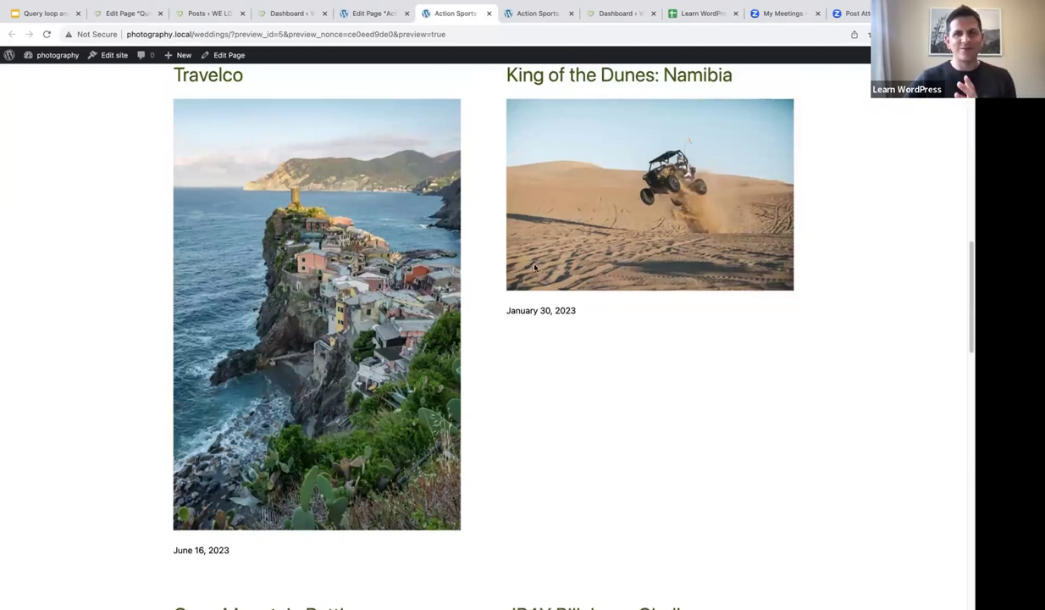
{"action": "scroll", "coordinate": [534, 269], "scroll_direction": "up", "scroll_amount": 15}
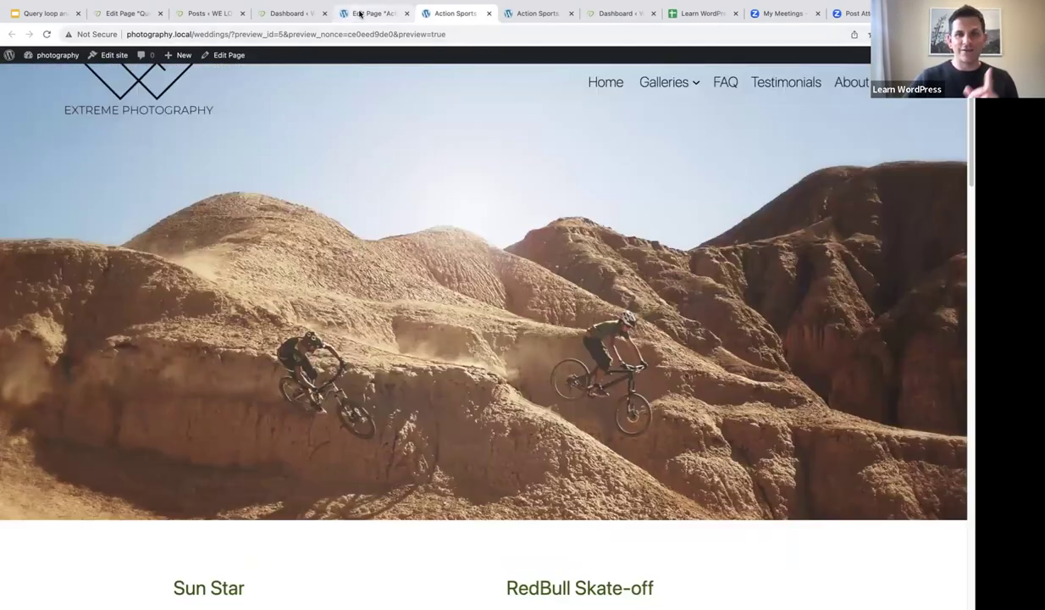
{"action": "left_click", "coordinate": [342, 15]}
Step: Set the aspect ratio of the Post Featured Image block in the Travelco post to 3:2
{"action": "scroll", "coordinate": [480, 330], "scroll_direction": "down", "scroll_amount": 3}
{"action": "scroll", "coordinate": [480, 329], "scroll_direction": "down", "scroll_amount": 5}
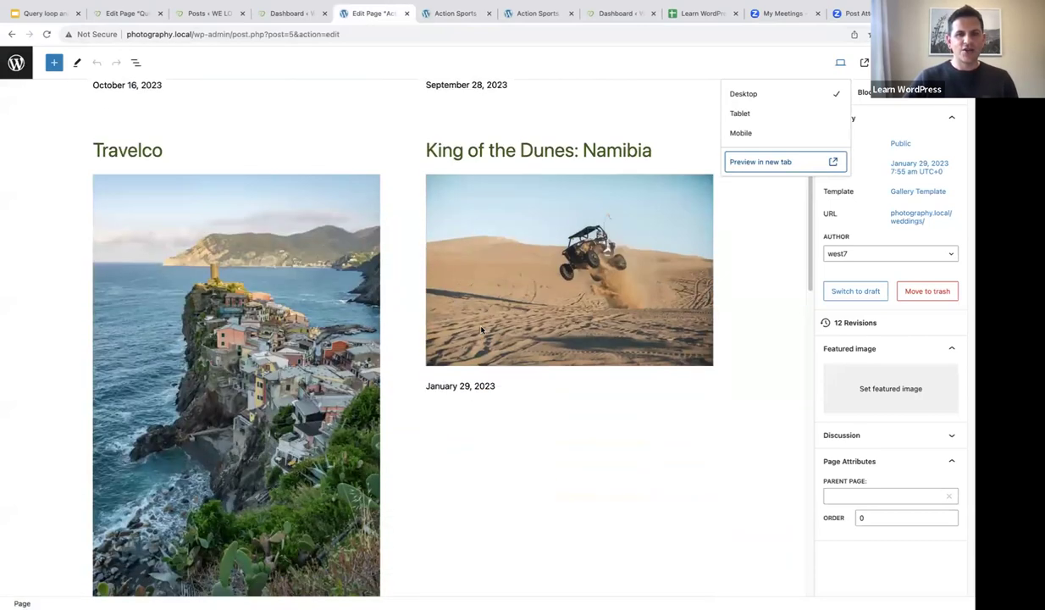
{"action": "left_click", "coordinate": [265, 210]}
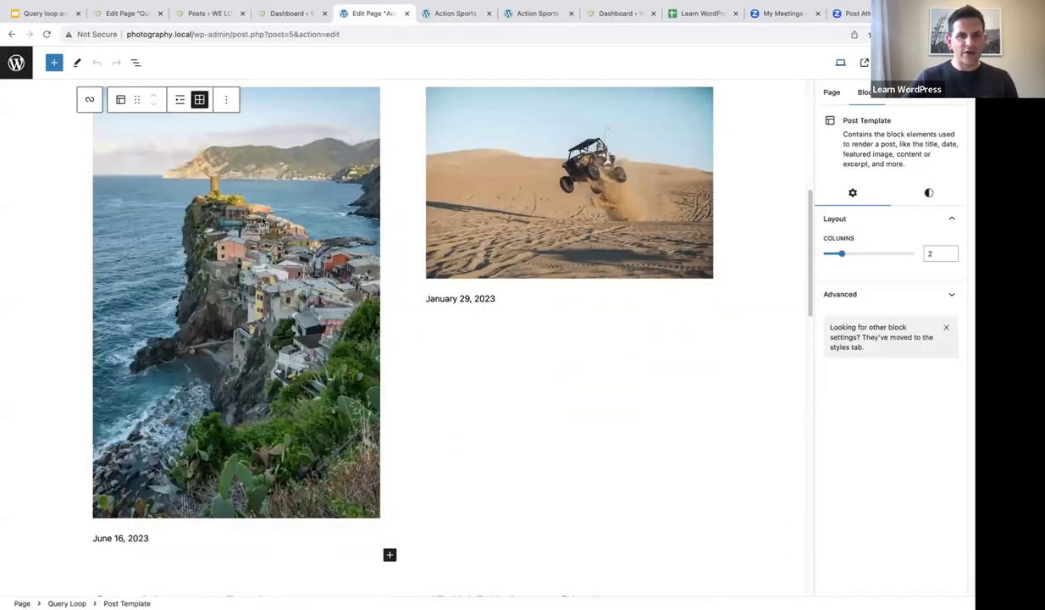
{"action": "left_click", "coordinate": [258, 219]}
{"action": "scroll", "coordinate": [260, 220], "scroll_direction": "up", "scroll_amount": 2}
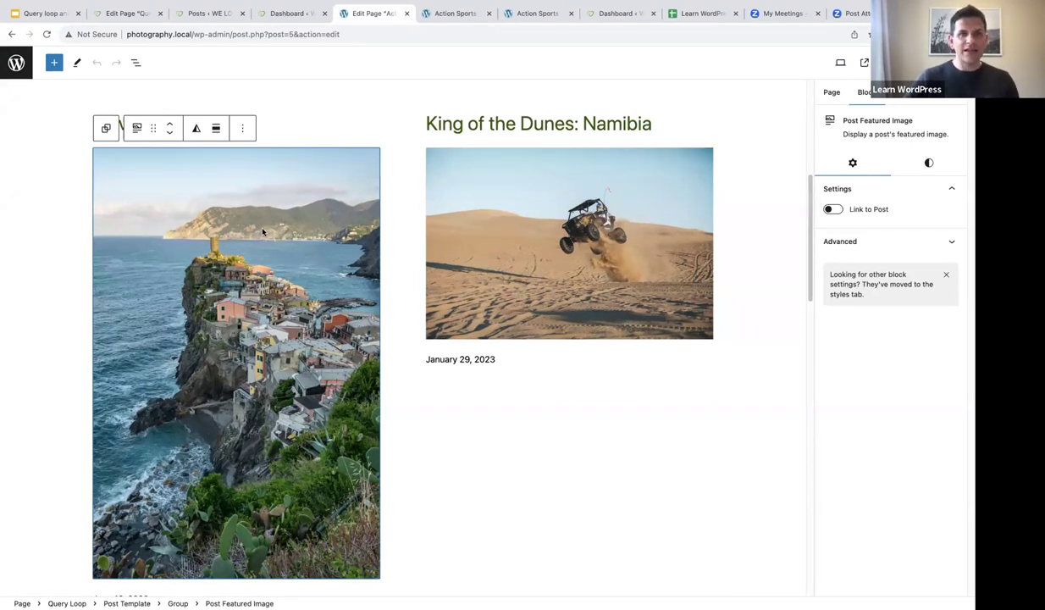
{"action": "left_click", "coordinate": [136, 65]}
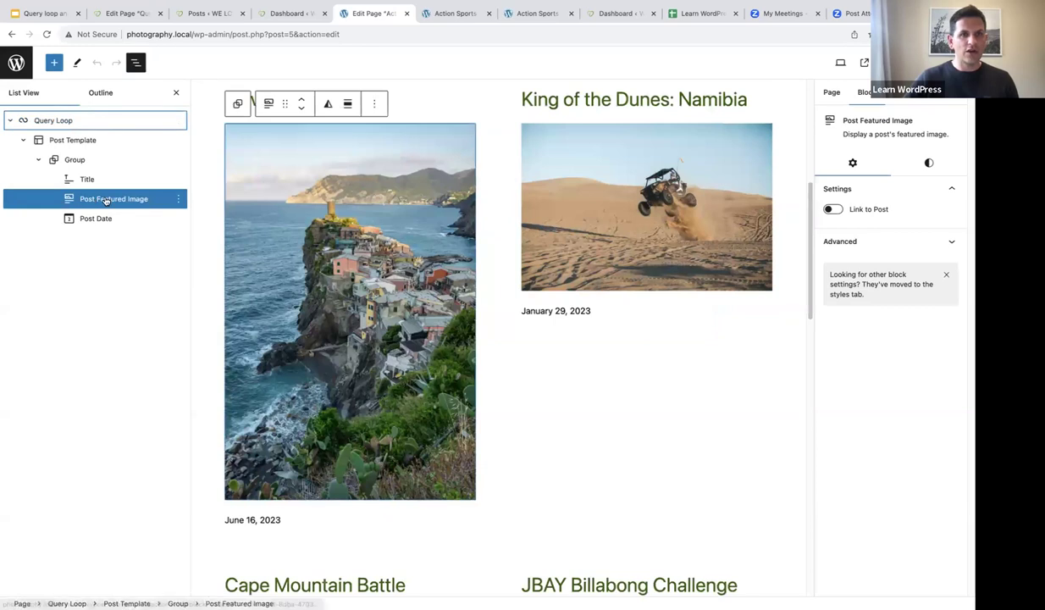
{"action": "left_click", "coordinate": [929, 163]}
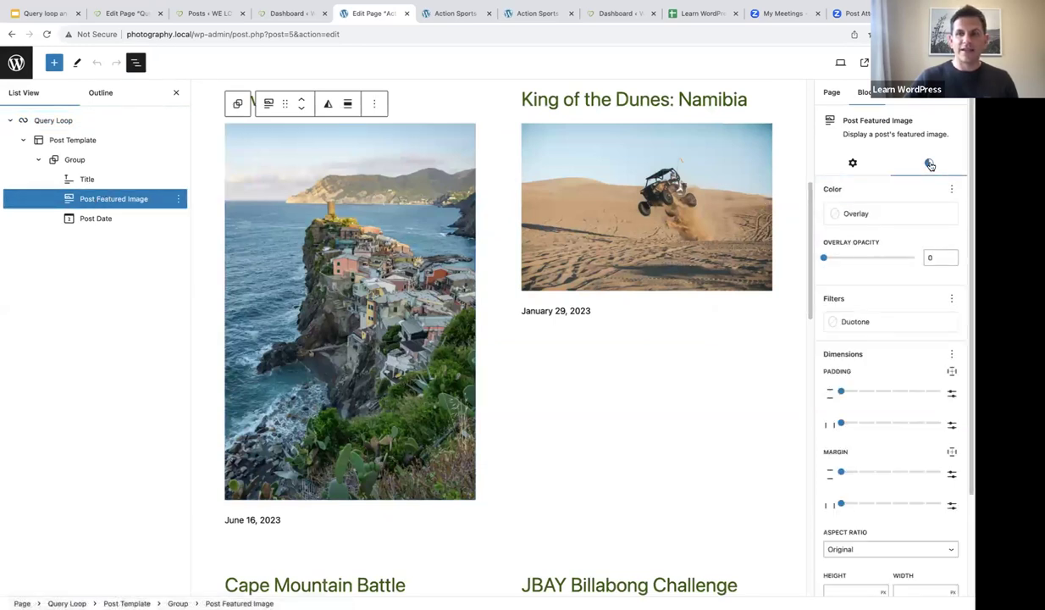
{"action": "scroll", "coordinate": [935, 206], "scroll_direction": "down", "scroll_amount": 3}
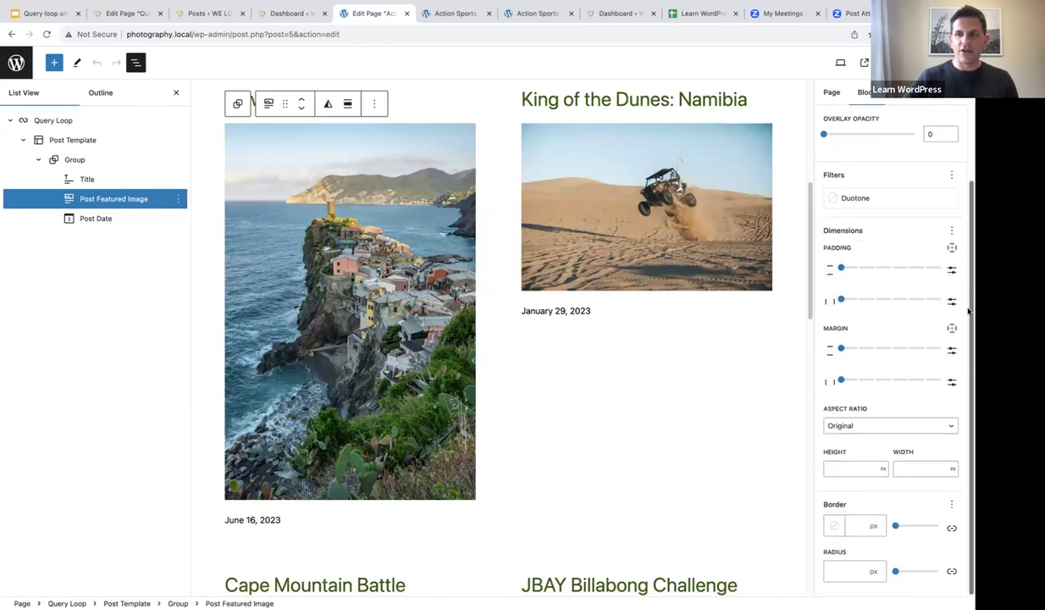
{"action": "left_click", "coordinate": [856, 428]}
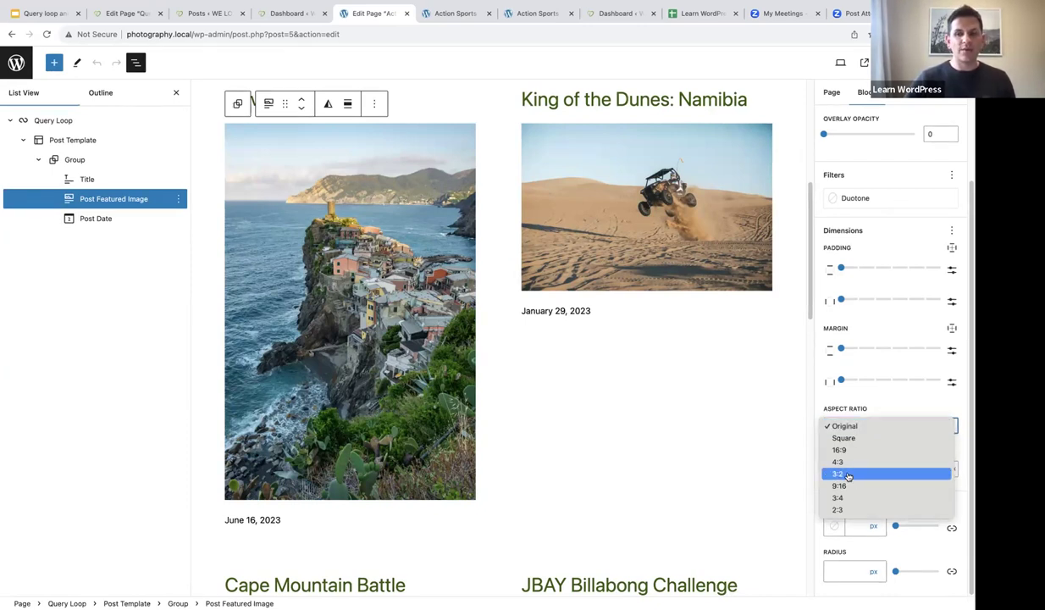
{"action": "key", "text": "Escape"}
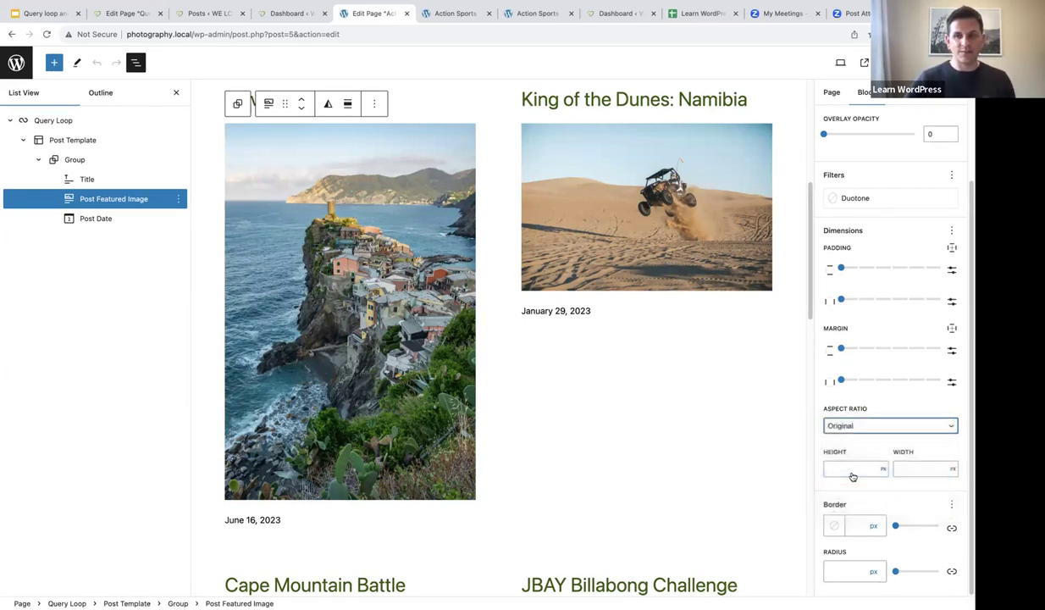
{"action": "scroll", "coordinate": [584, 338], "scroll_direction": "up", "scroll_amount": 2}
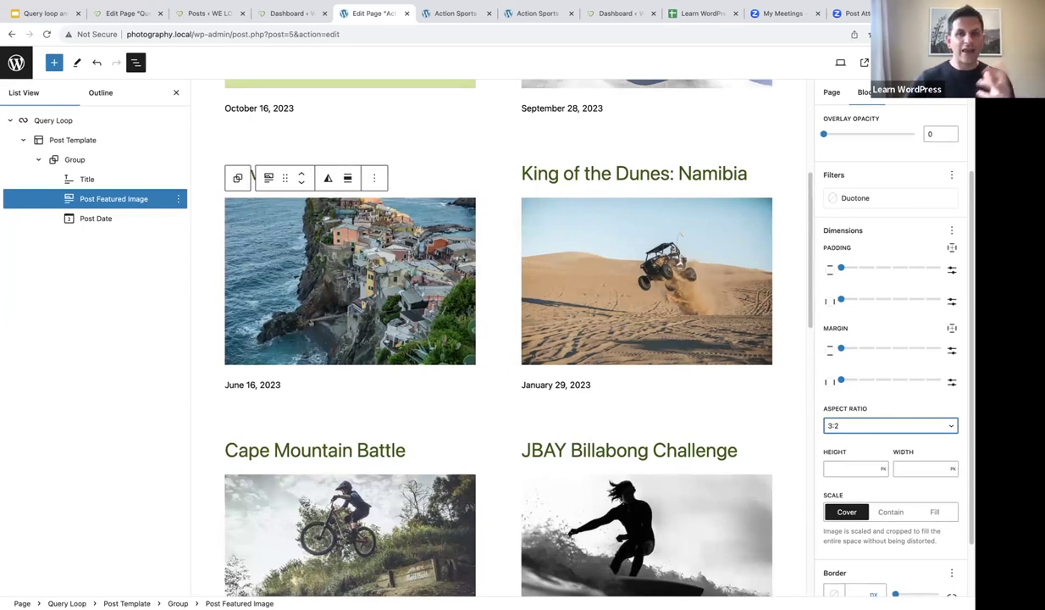
Step: Hide the block structure sidebar, review the uniformly sized image grid, and save the page
{"action": "left_click", "coordinate": [176, 92]}
{"action": "scroll", "coordinate": [398, 316], "scroll_direction": "up", "scroll_amount": 5}
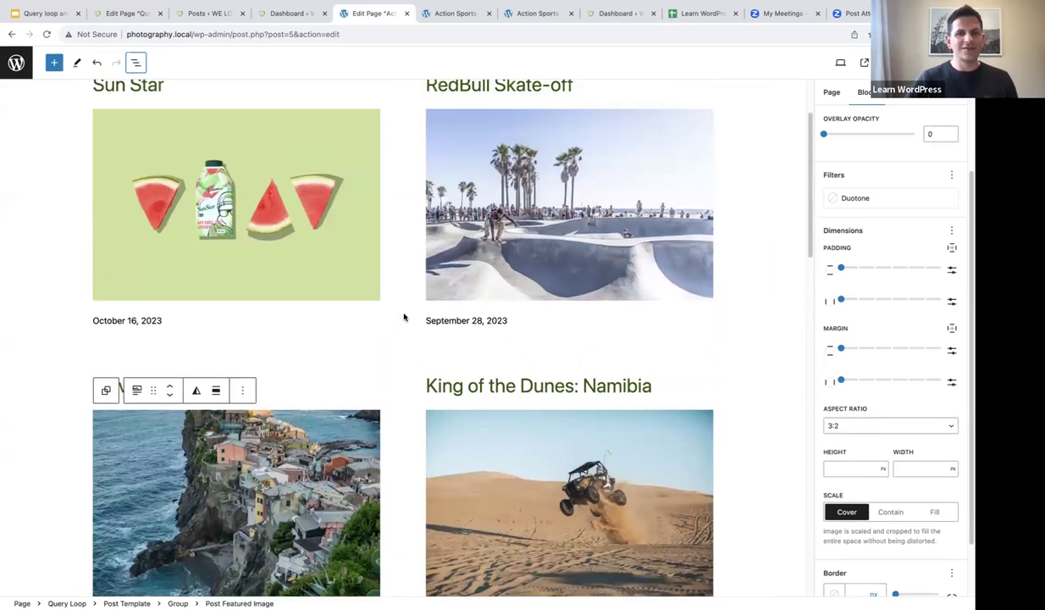
{"action": "scroll", "coordinate": [411, 317], "scroll_direction": "down", "scroll_amount": 5}
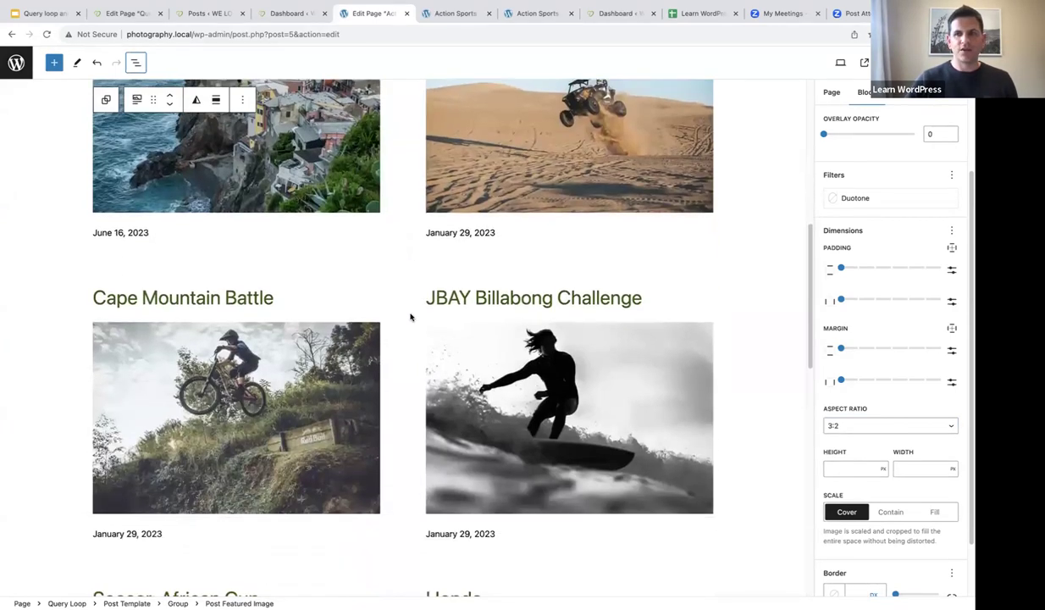
{"action": "key", "text": "ctrl+s"}
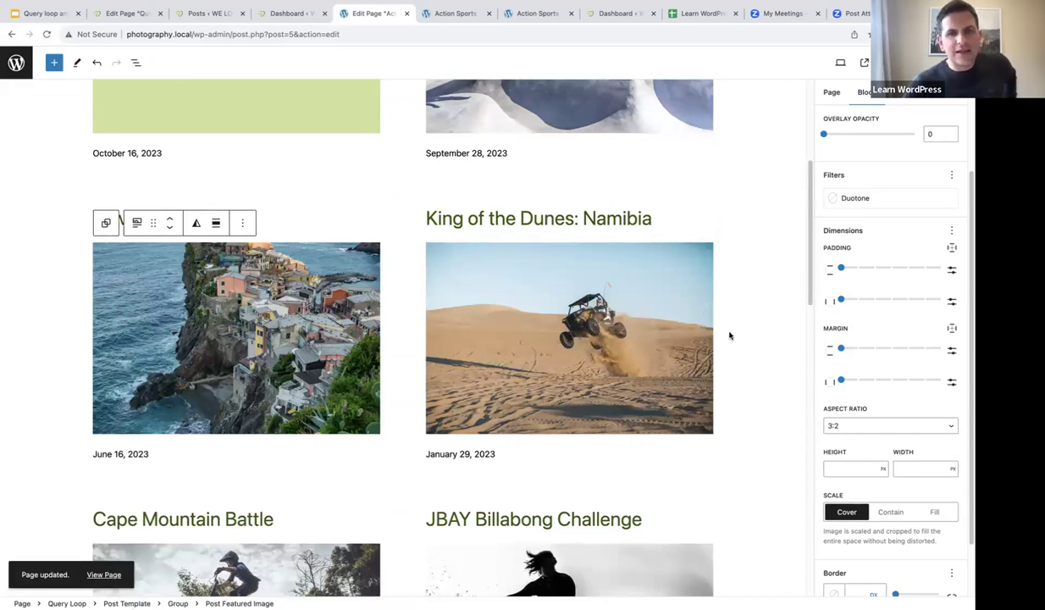
Step: Add a Categories block after the Post Date block in the Travelco post and deselect it
{"action": "scroll", "coordinate": [727, 335], "scroll_direction": "up", "scroll_amount": 7}
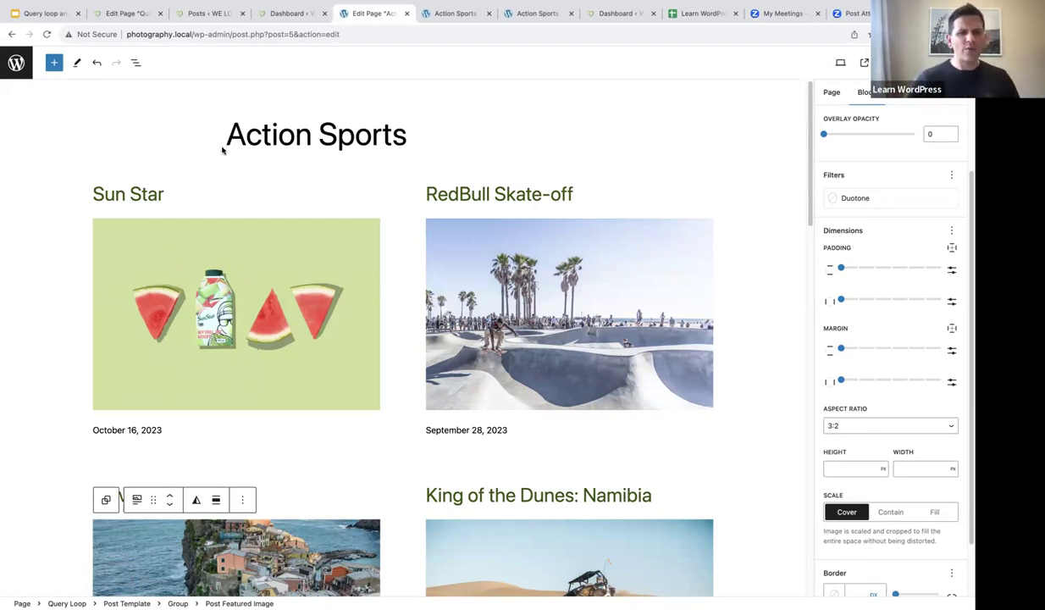
{"action": "scroll", "coordinate": [190, 172], "scroll_direction": "down", "scroll_amount": 1}
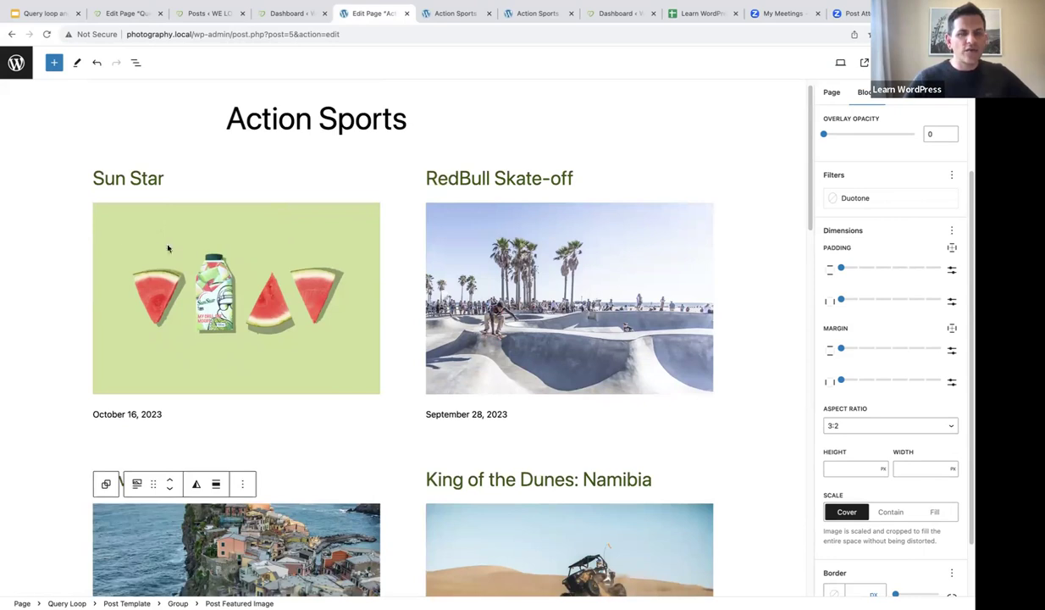
{"action": "scroll", "coordinate": [225, 245], "scroll_direction": "down", "scroll_amount": 3}
{"action": "scroll", "coordinate": [225, 246], "scroll_direction": "down", "scroll_amount": 4}
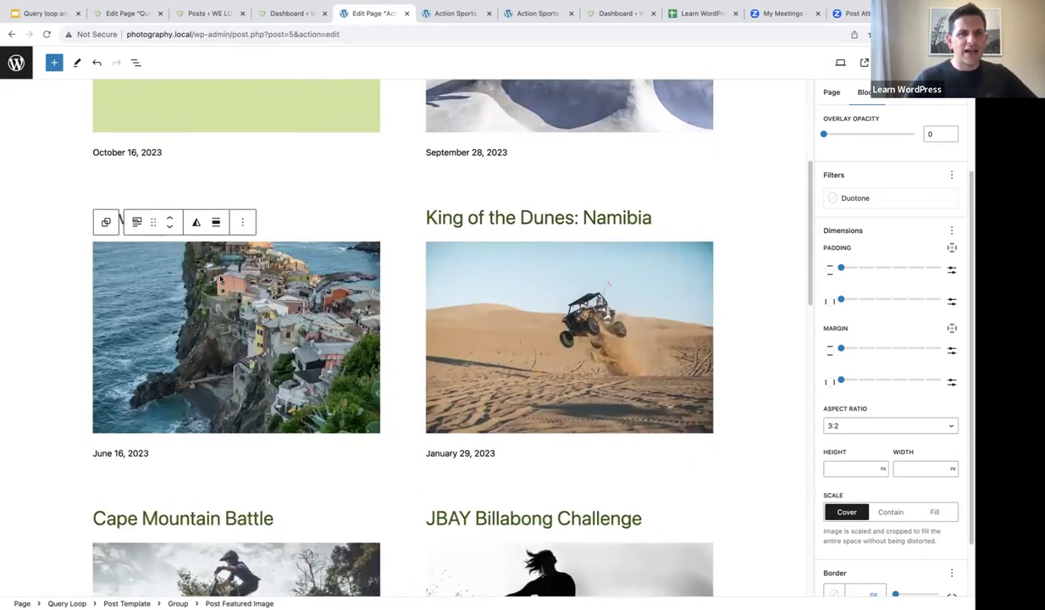
{"action": "left_click", "coordinate": [275, 194]}
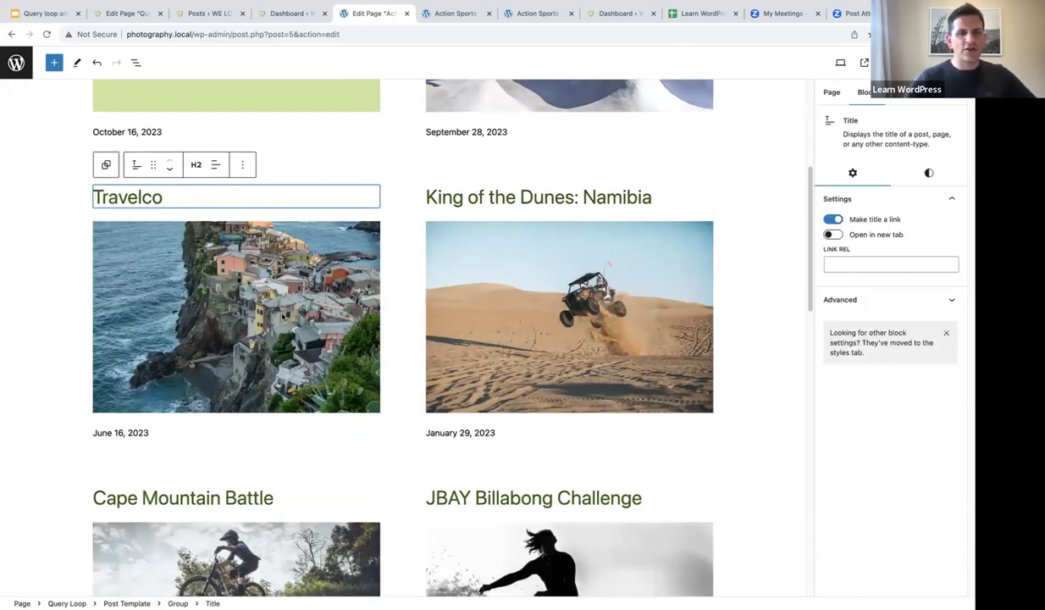
{"action": "scroll", "coordinate": [274, 288], "scroll_direction": "up", "scroll_amount": 1}
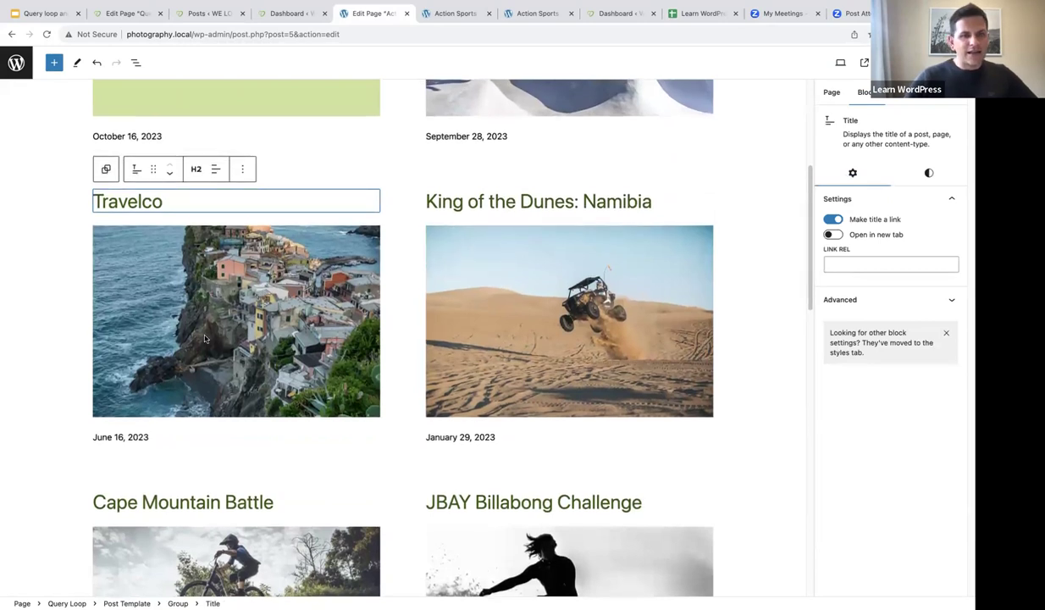
{"action": "left_click", "coordinate": [143, 437]}
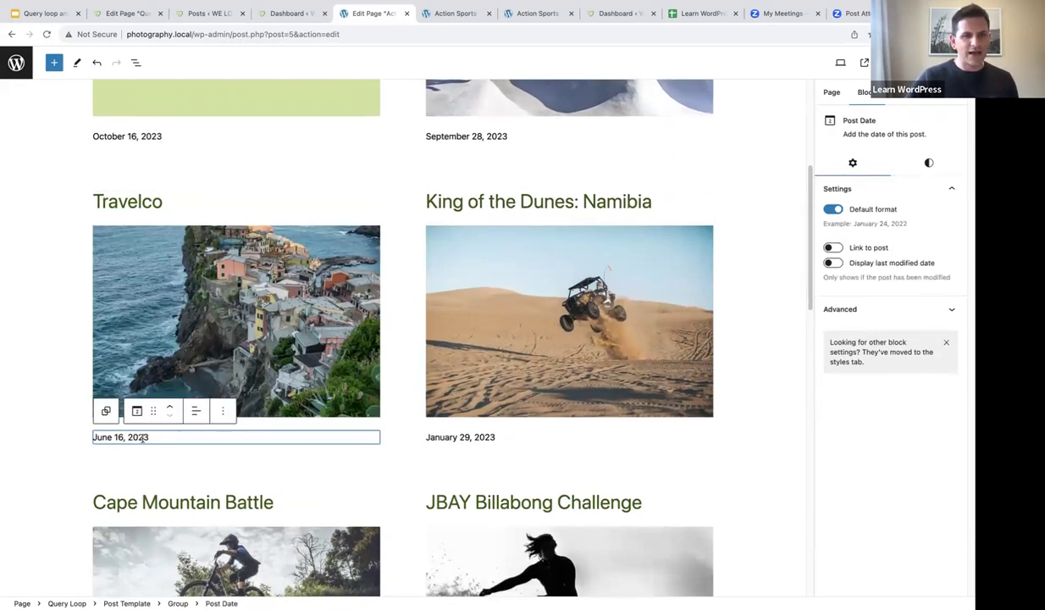
{"action": "left_click", "coordinate": [222, 411]}
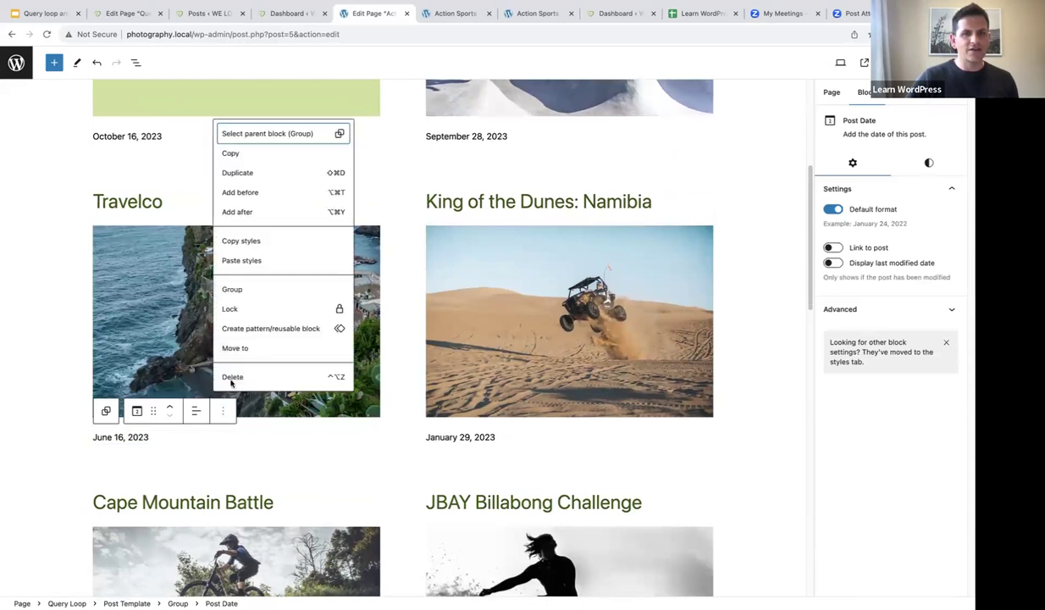
{"action": "left_click", "coordinate": [241, 211]}
{"action": "type", "text": "/"}
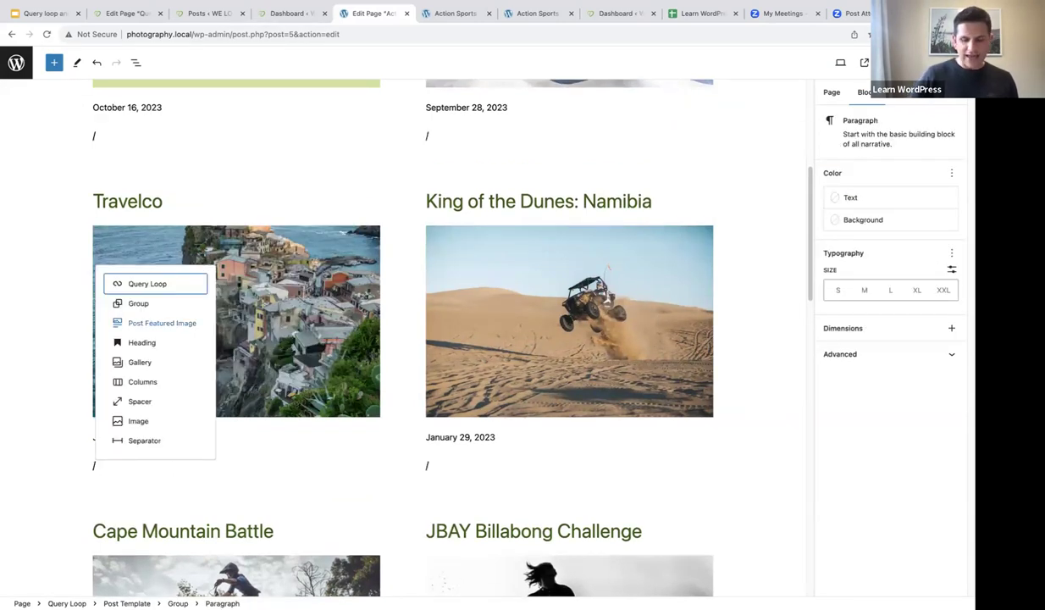
{"action": "type", "text": "cat"}
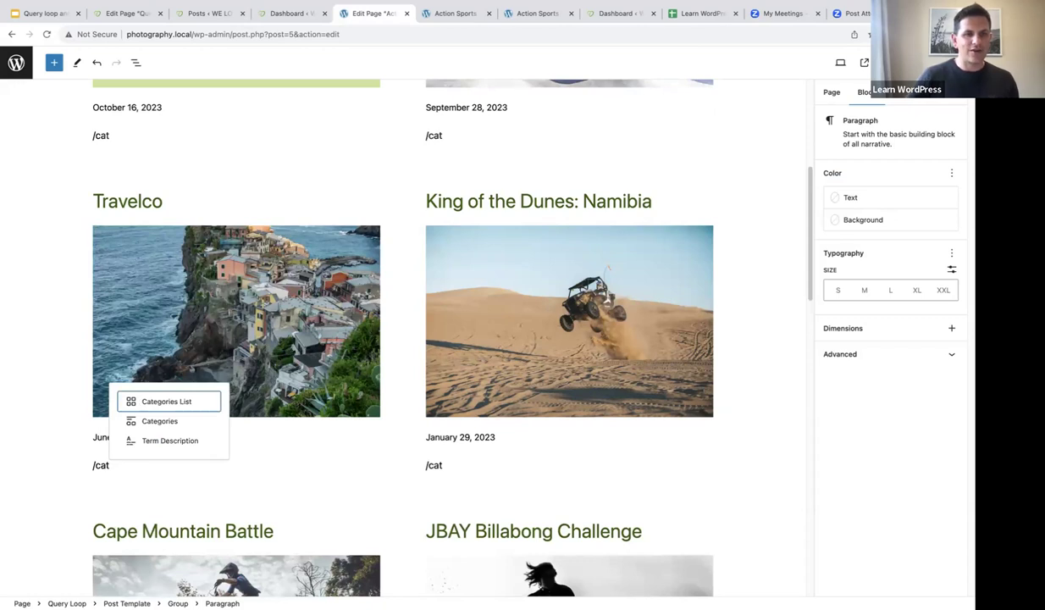
{"action": "left_click", "coordinate": [156, 421]}
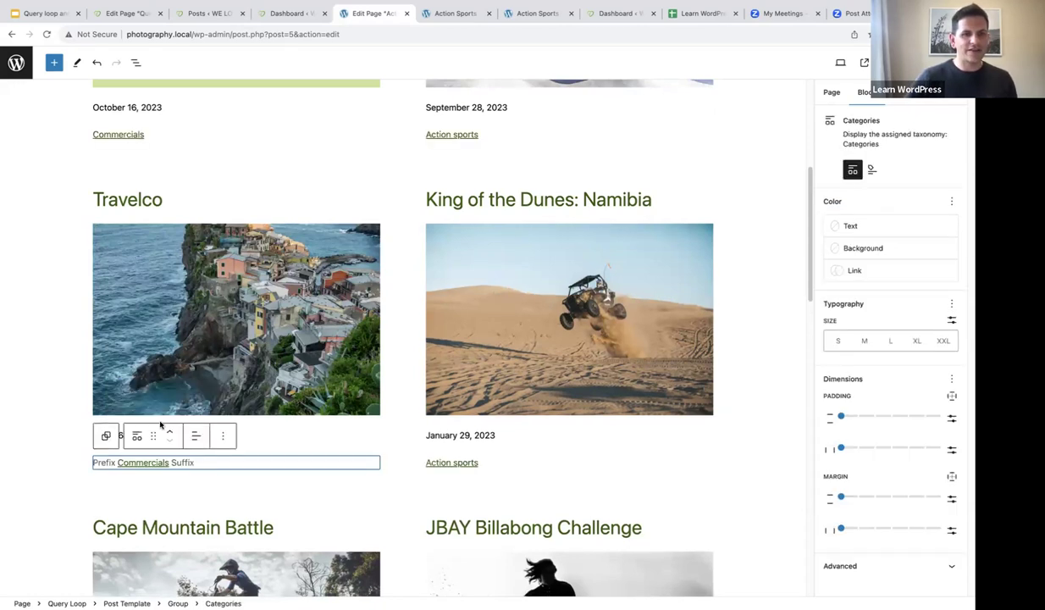
{"action": "left_click", "coordinate": [55, 356]}
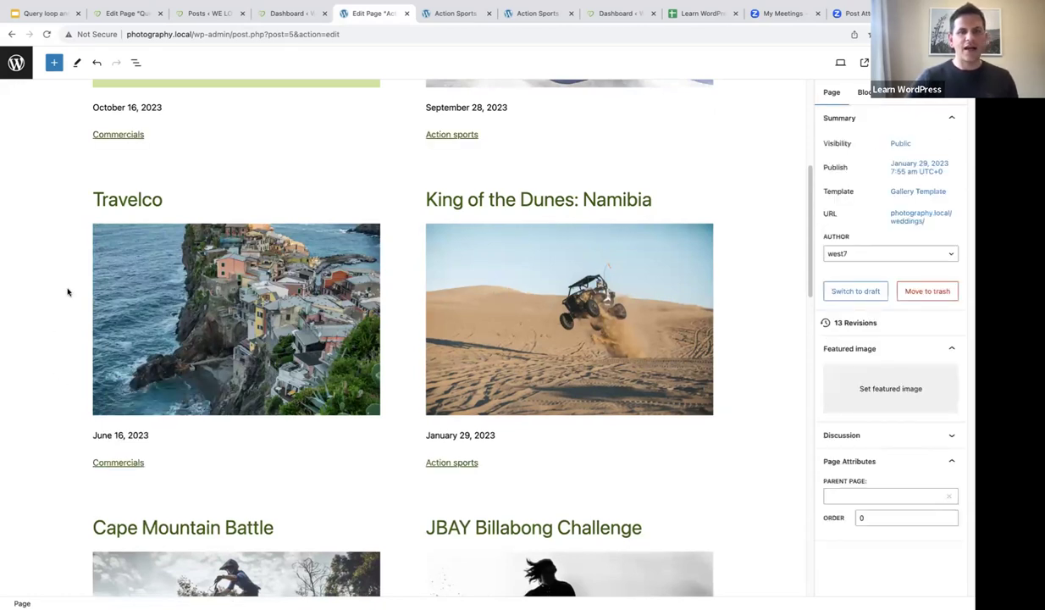
Step: Select the Query Loop block from the block structure and add a Taxonomies filter to its settings
{"action": "scroll", "coordinate": [80, 306], "scroll_direction": "up", "scroll_amount": 3}
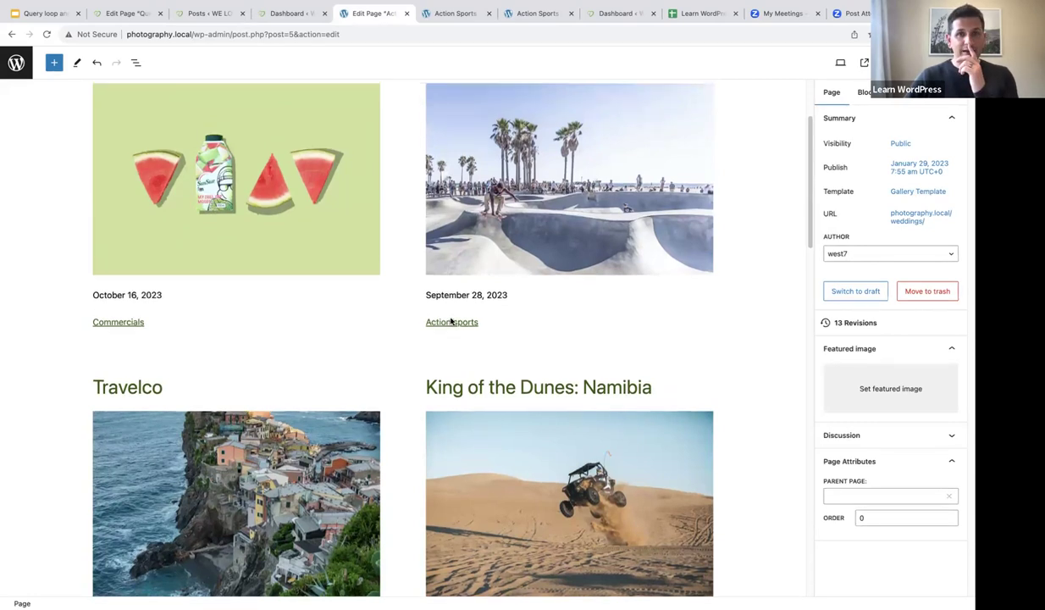
{"action": "scroll", "coordinate": [451, 320], "scroll_direction": "up", "scroll_amount": 2}
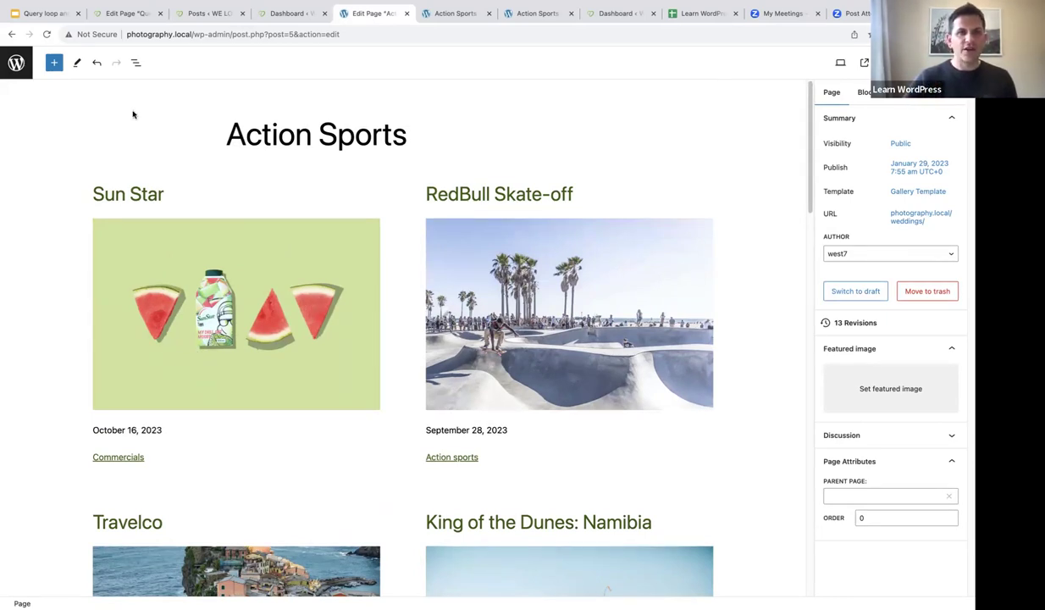
{"action": "left_click", "coordinate": [134, 62]}
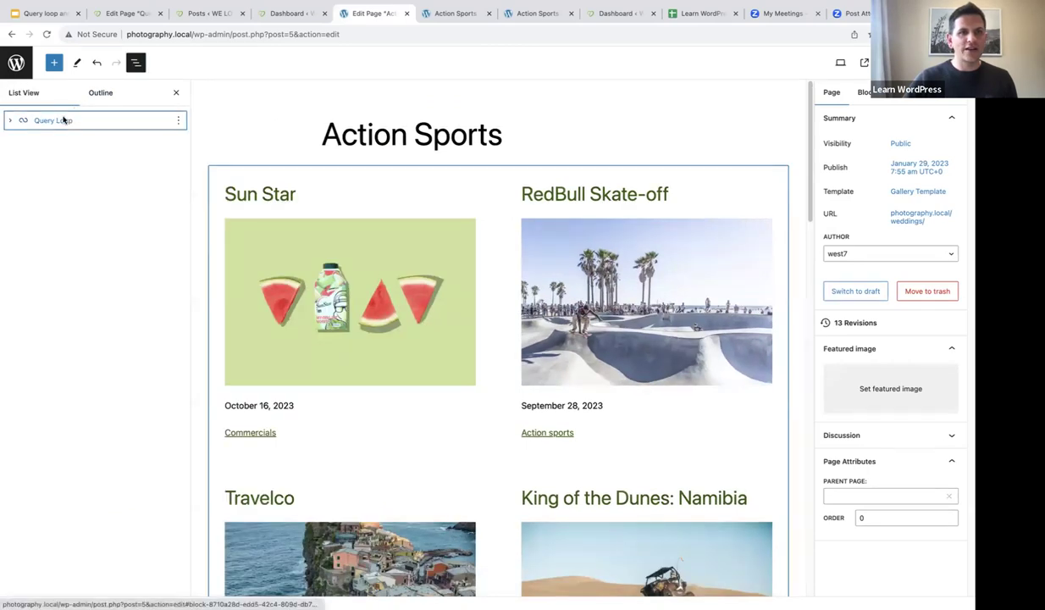
{"action": "left_click", "coordinate": [64, 120]}
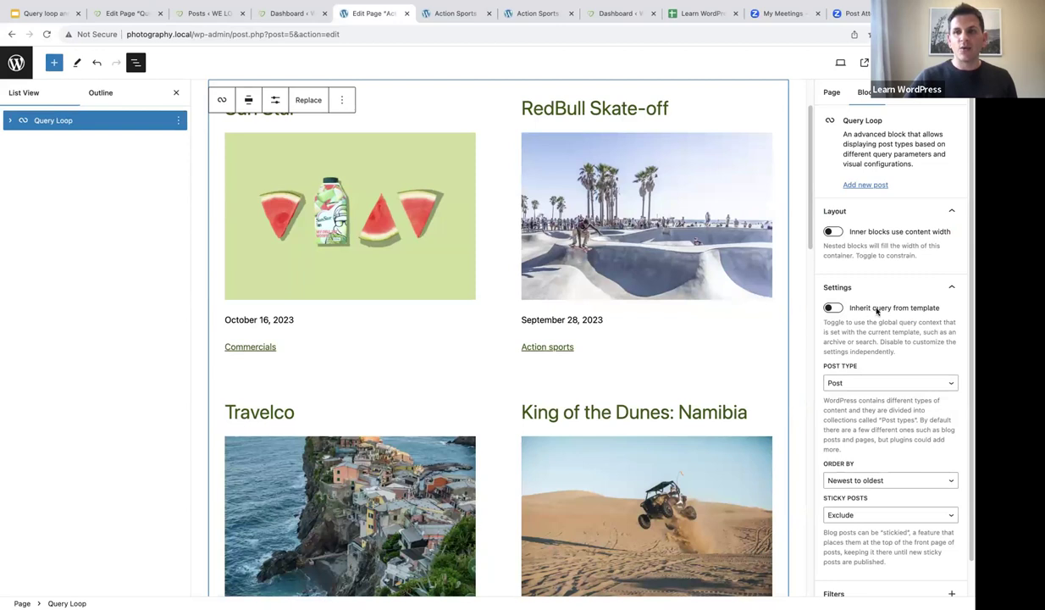
{"action": "scroll", "coordinate": [908, 313], "scroll_direction": "down", "scroll_amount": 1}
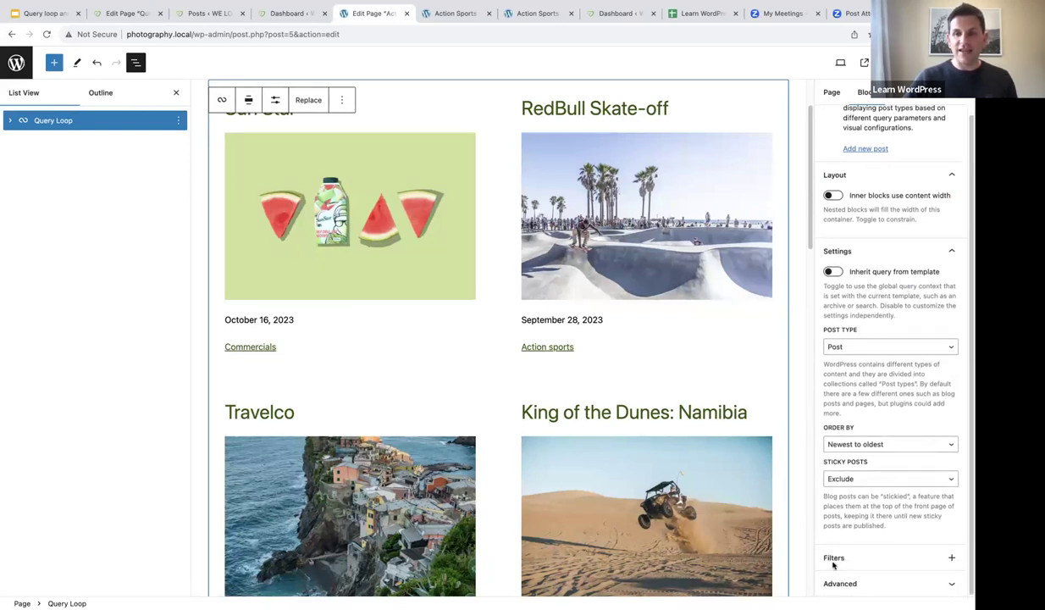
{"action": "left_click", "coordinate": [951, 559]}
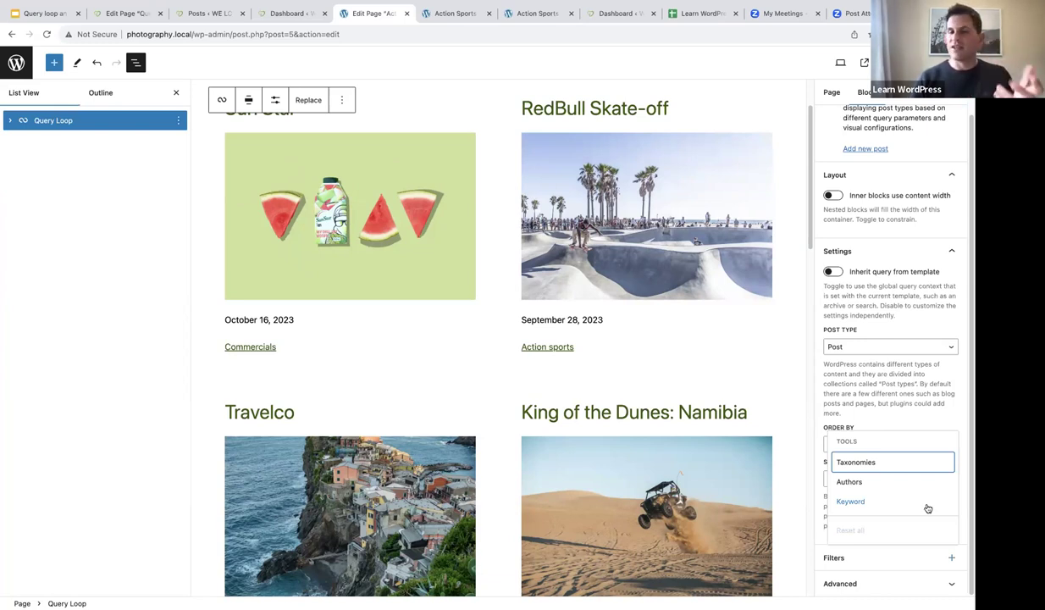
{"action": "left_click", "coordinate": [873, 464]}
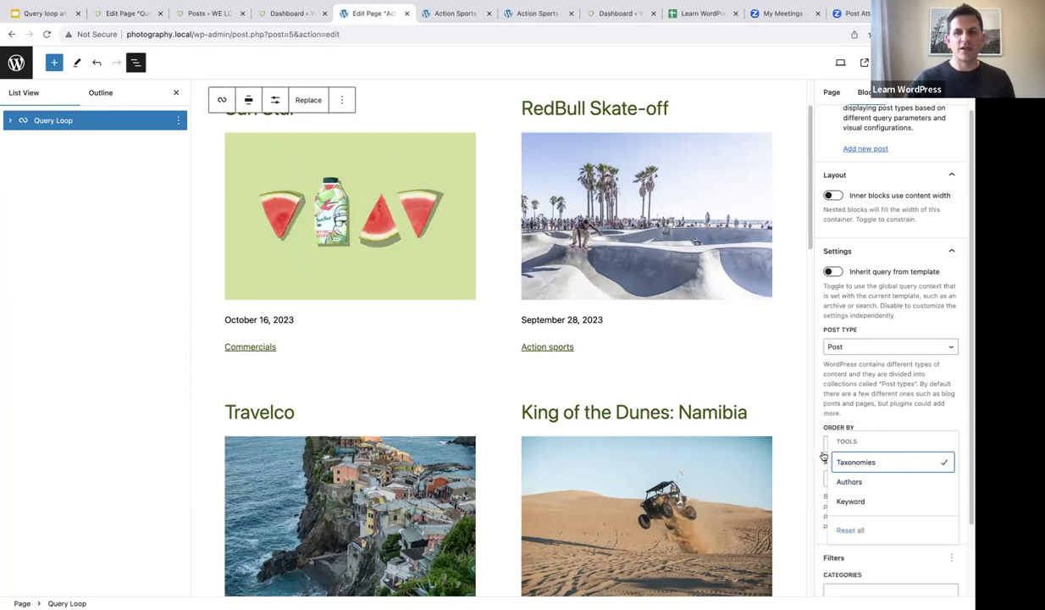
{"action": "left_click", "coordinate": [790, 438]}
{"action": "scroll", "coordinate": [889, 472], "scroll_direction": "down", "scroll_amount": 2}
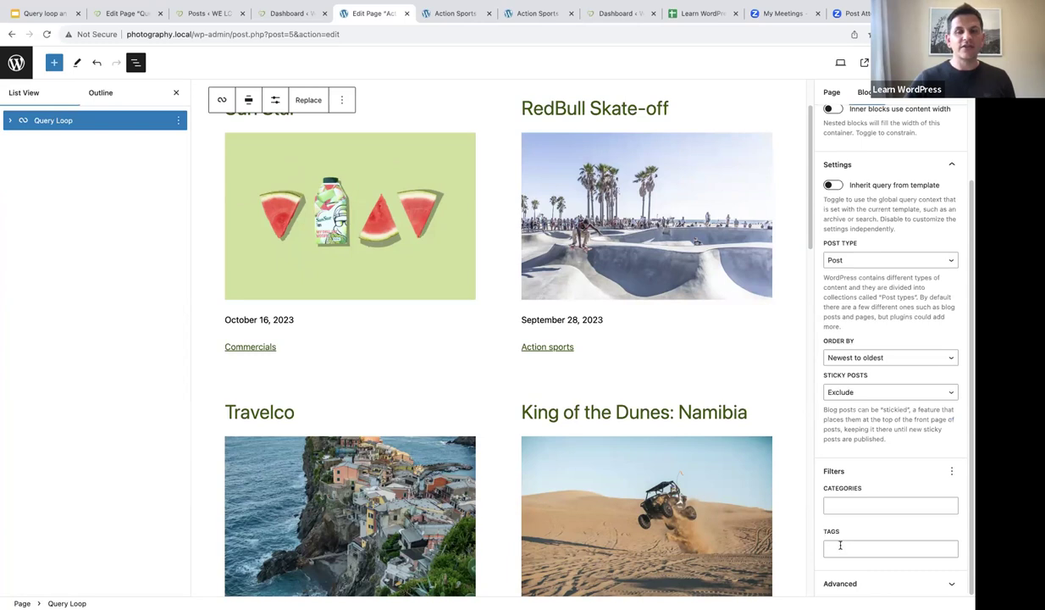
Step: Try to enter a category for the Query Loop filter, and log back in with the saved account e-mail and password
{"action": "left_click", "coordinate": [839, 505]}
{"action": "type", "text": "A"}
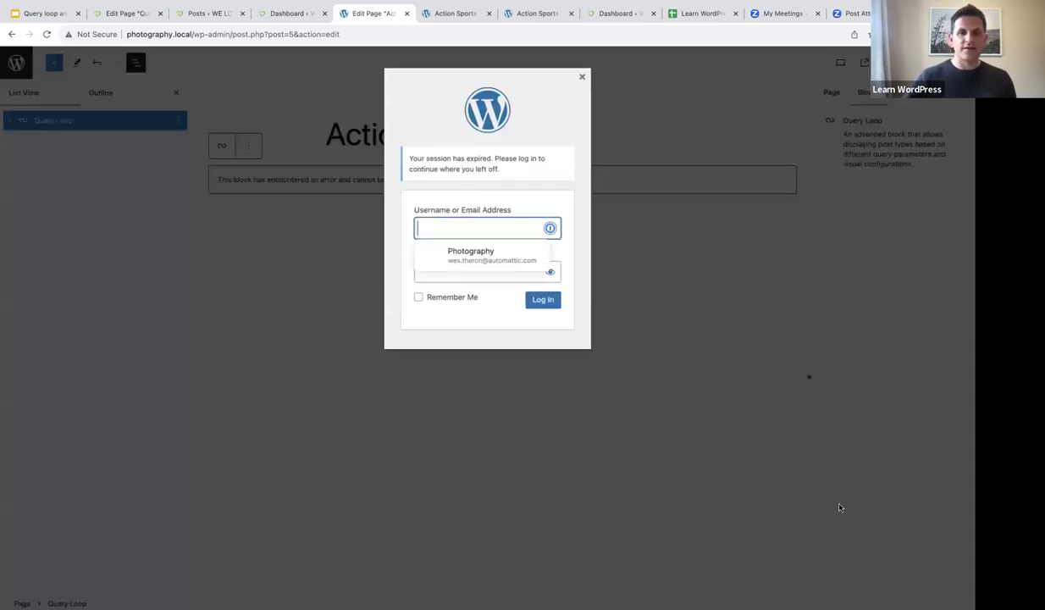
{"action": "left_click", "coordinate": [478, 254]}
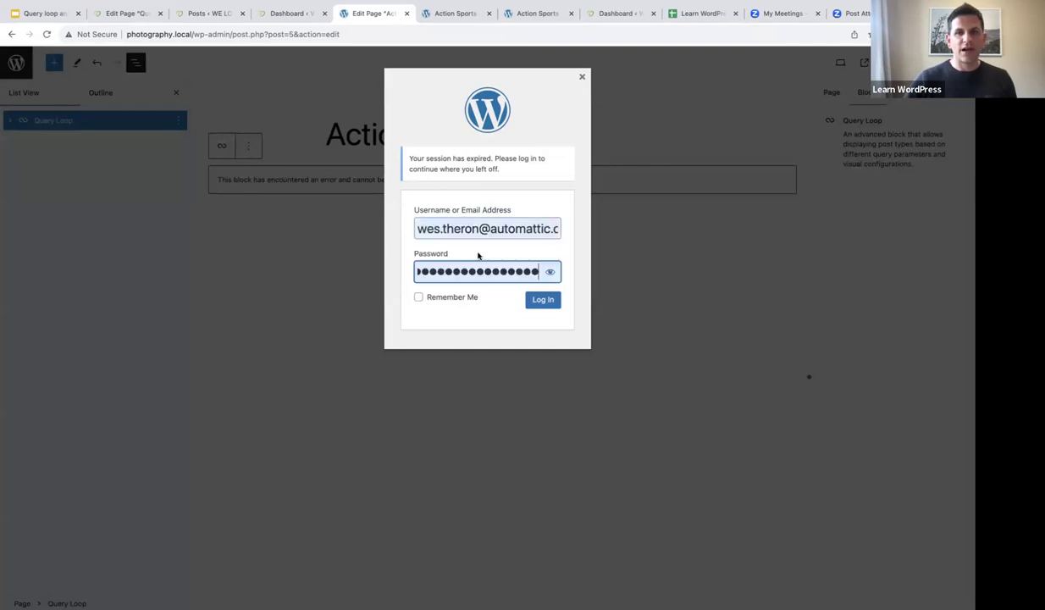
{"action": "left_click", "coordinate": [542, 300]}
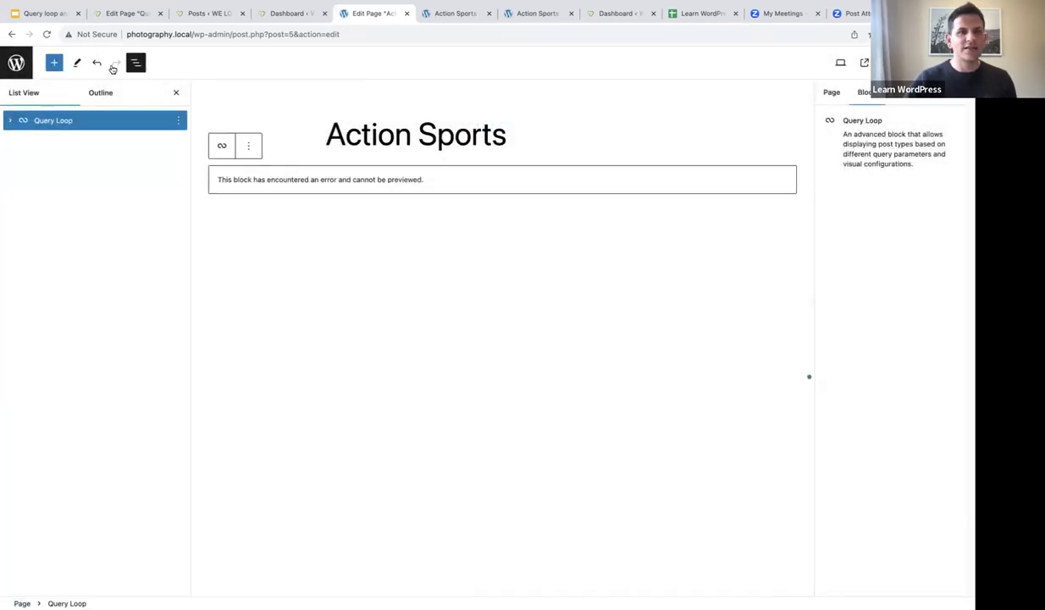
Step: Reload the Action Sports page editor without the unsaved changes and dismiss the autosave notice
{"action": "left_click", "coordinate": [46, 34]}
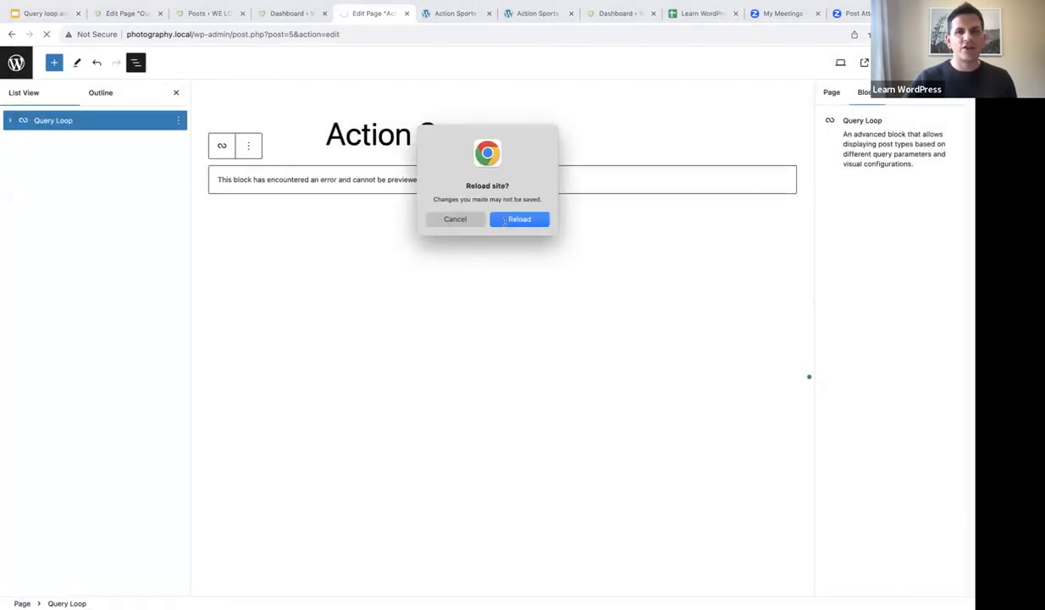
{"action": "left_click", "coordinate": [505, 221]}
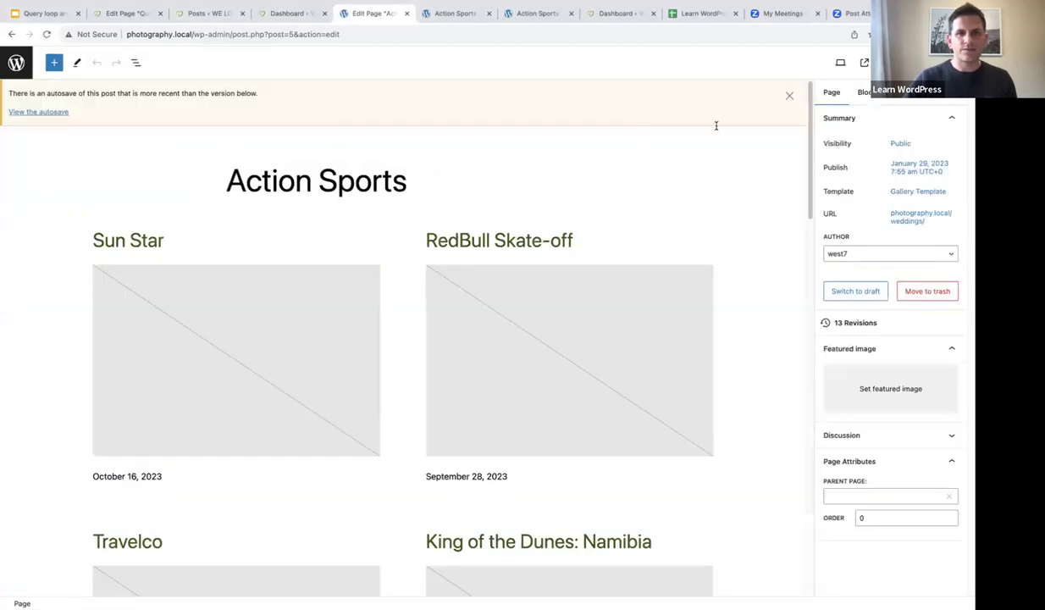
{"action": "left_click", "coordinate": [788, 95]}
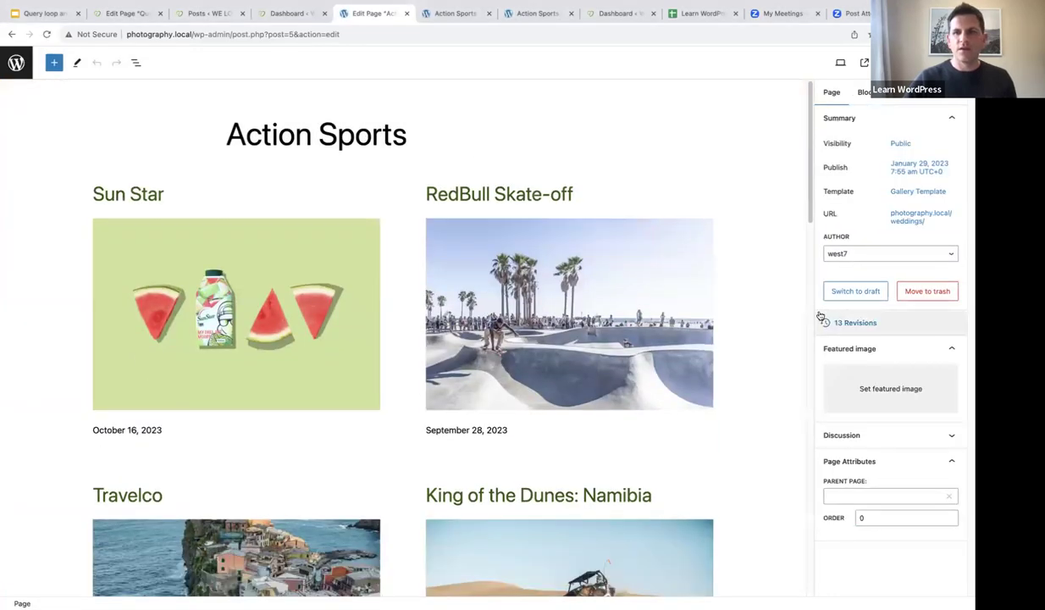
Step: Show the block structure, select the Query Loop block and add the Taxonomies filter to its settings again
{"action": "left_click", "coordinate": [135, 63]}
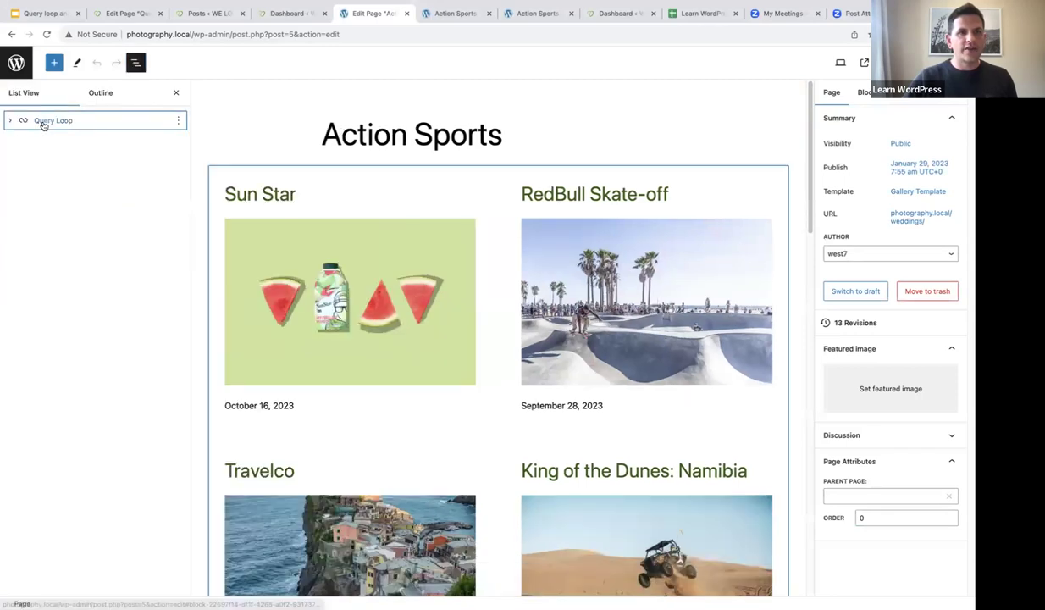
{"action": "left_click", "coordinate": [44, 123]}
{"action": "scroll", "coordinate": [890, 392], "scroll_direction": "down", "scroll_amount": 2}
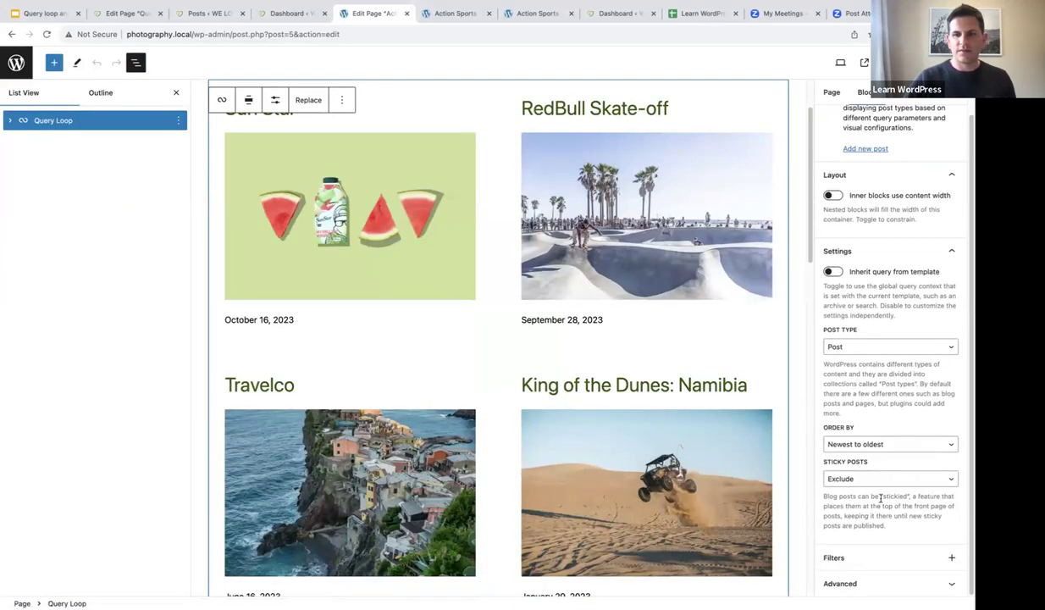
{"action": "left_click", "coordinate": [951, 557]}
{"action": "left_click", "coordinate": [865, 468]}
{"action": "left_click", "coordinate": [877, 555]}
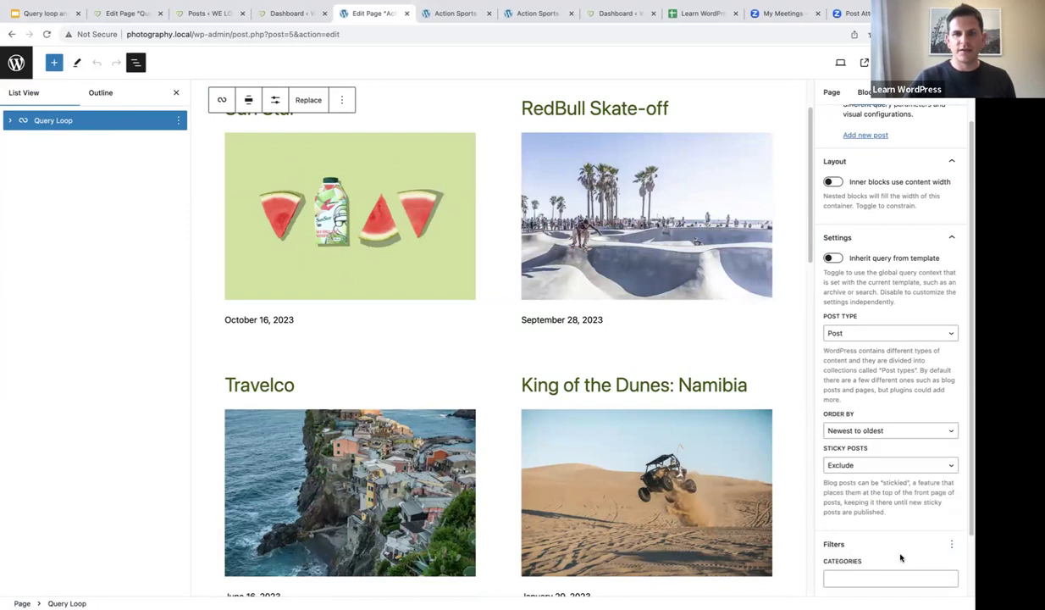
Step: Filter the Query Loop block by the Action sports category and save the page
{"action": "scroll", "coordinate": [900, 557], "scroll_direction": "down", "scroll_amount": 1}
{"action": "left_click", "coordinate": [835, 506]}
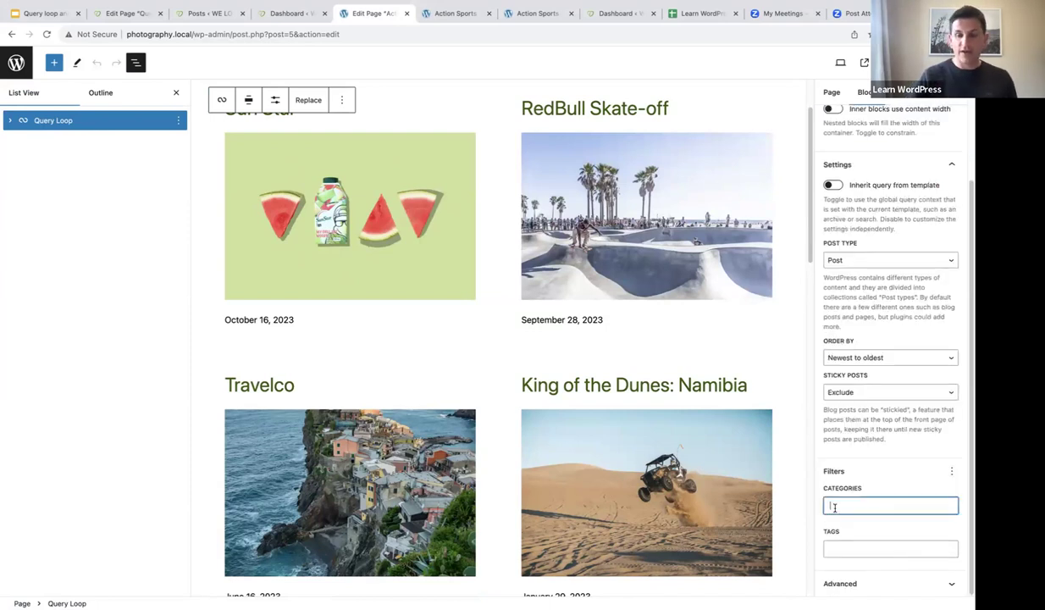
{"action": "type", "text": "A"}
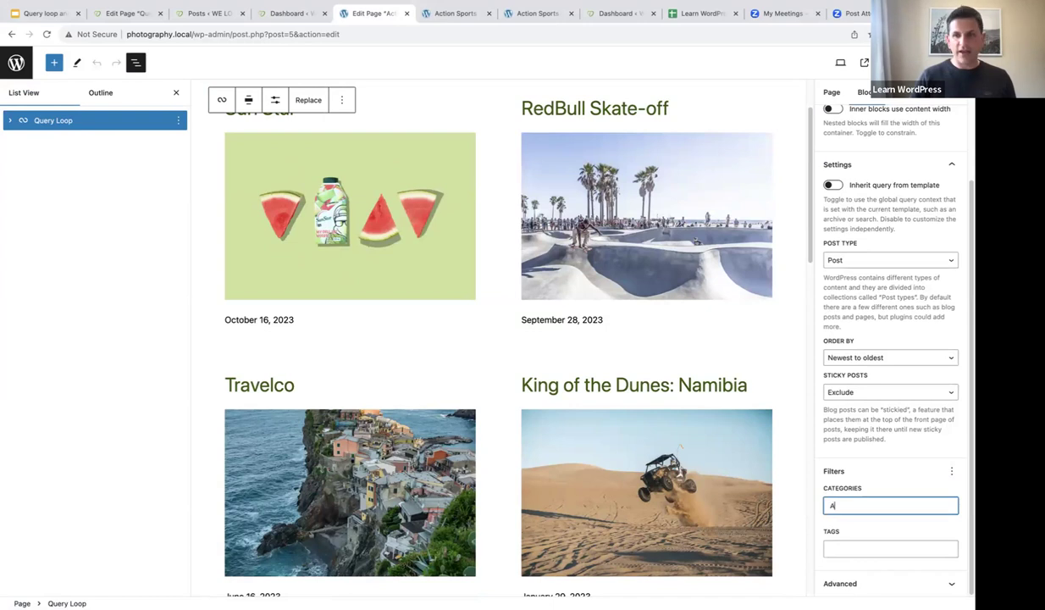
{"action": "type", "text": "ction"}
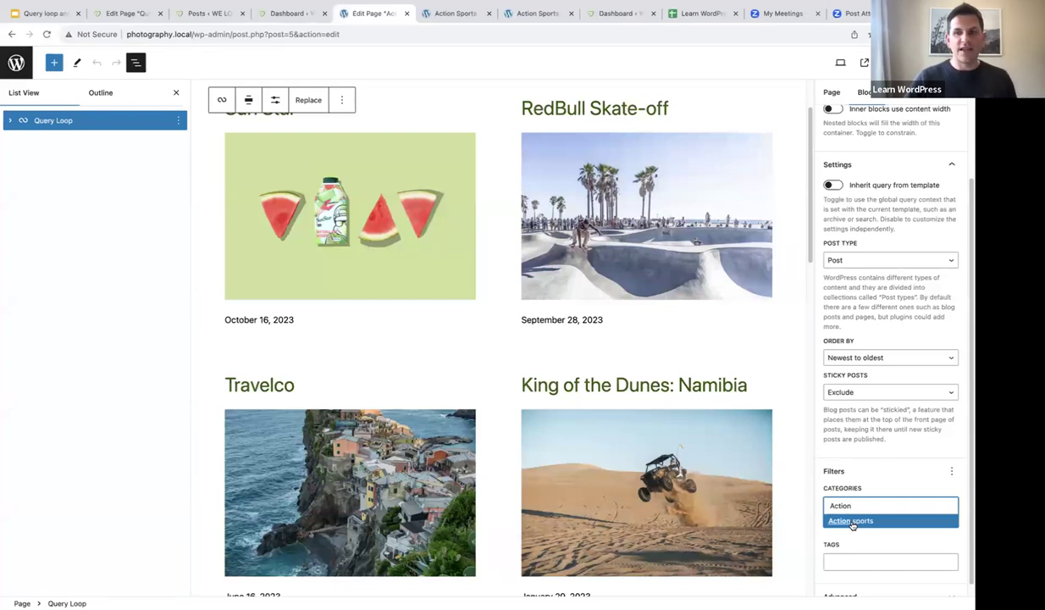
{"action": "left_click", "coordinate": [851, 521]}
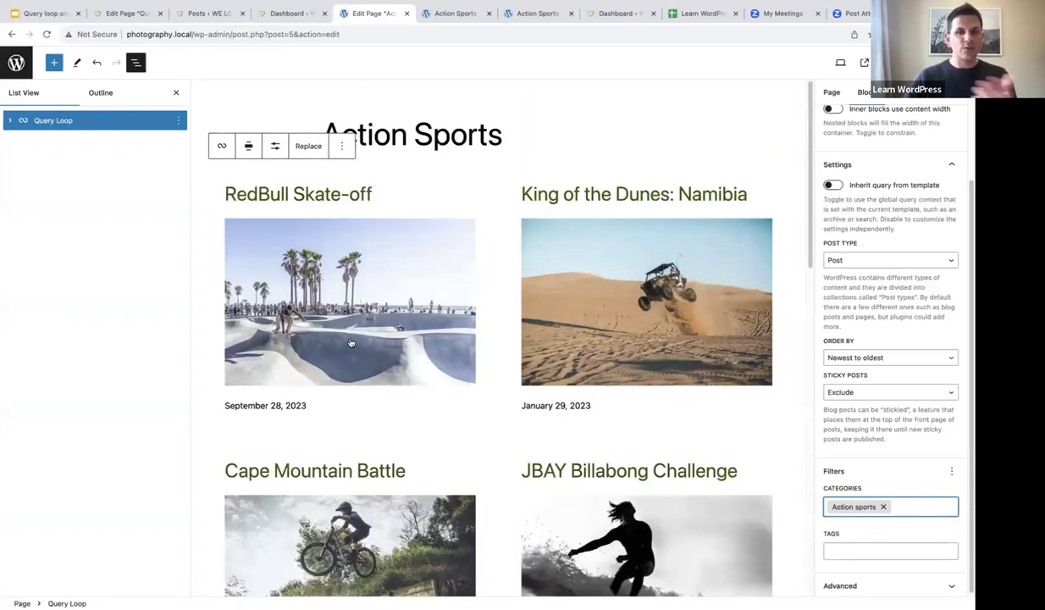
{"action": "scroll", "coordinate": [355, 334], "scroll_direction": "down", "scroll_amount": 1}
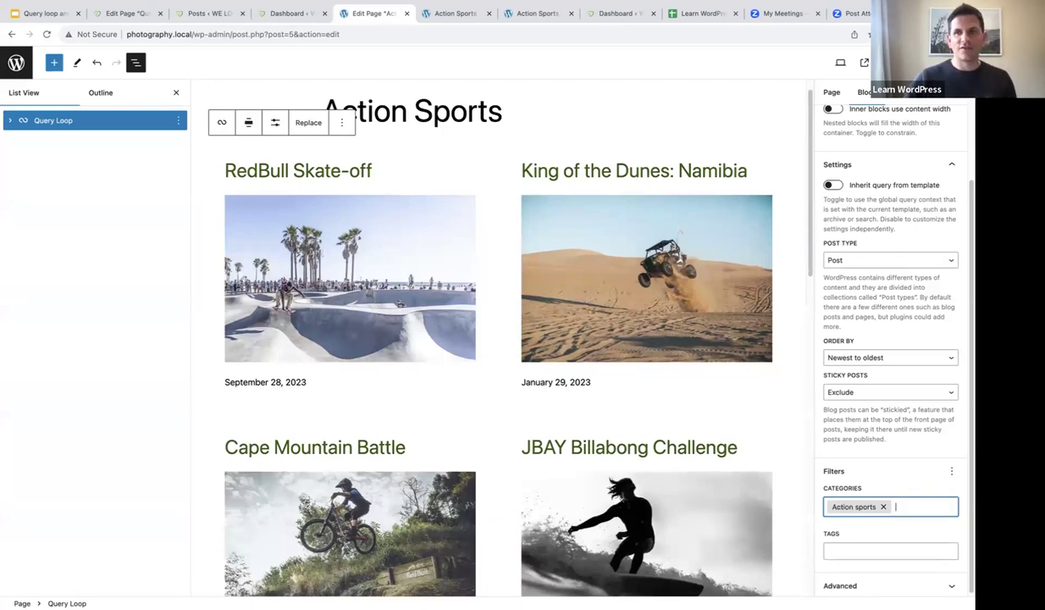
{"action": "key", "text": "ctrl+s"}
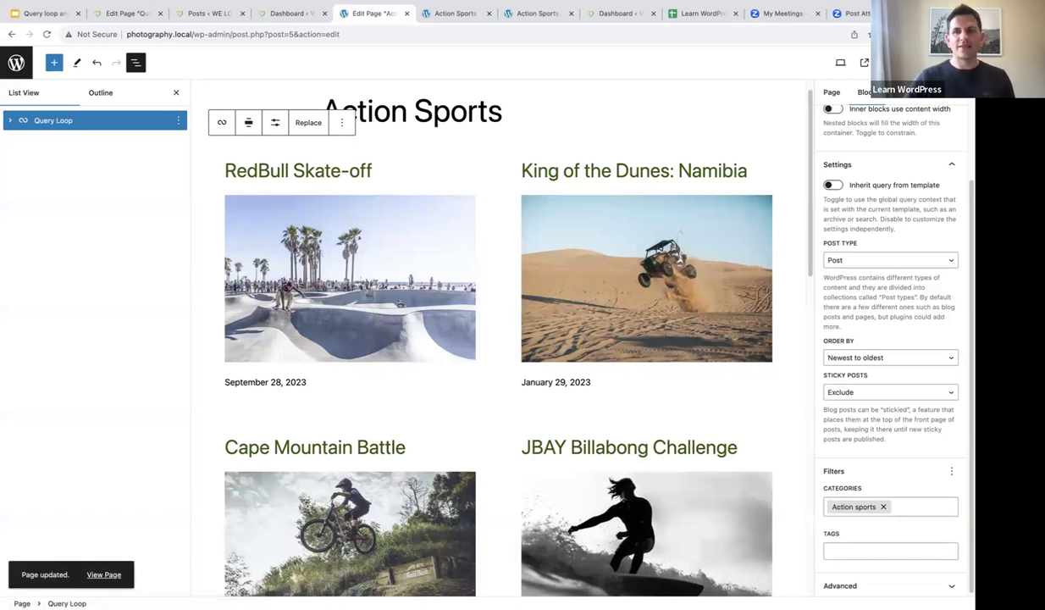
Step: Reload the editor and replace the outdated Action Sports preview with a fresh preview in a new tab
{"action": "left_click", "coordinate": [47, 35]}
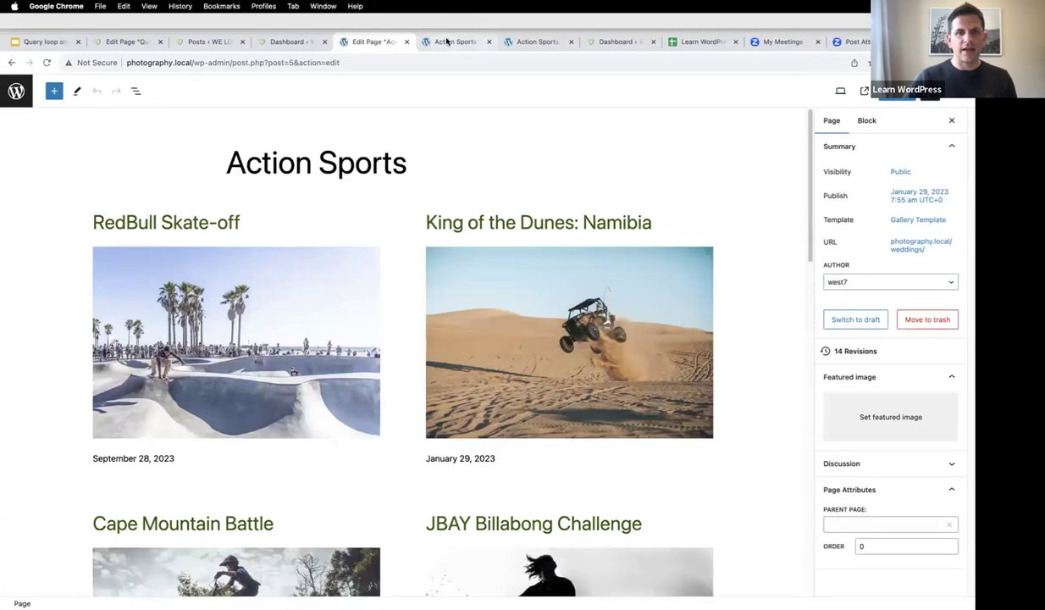
{"action": "left_click", "coordinate": [446, 40]}
{"action": "scroll", "coordinate": [427, 109], "scroll_direction": "down", "scroll_amount": 5}
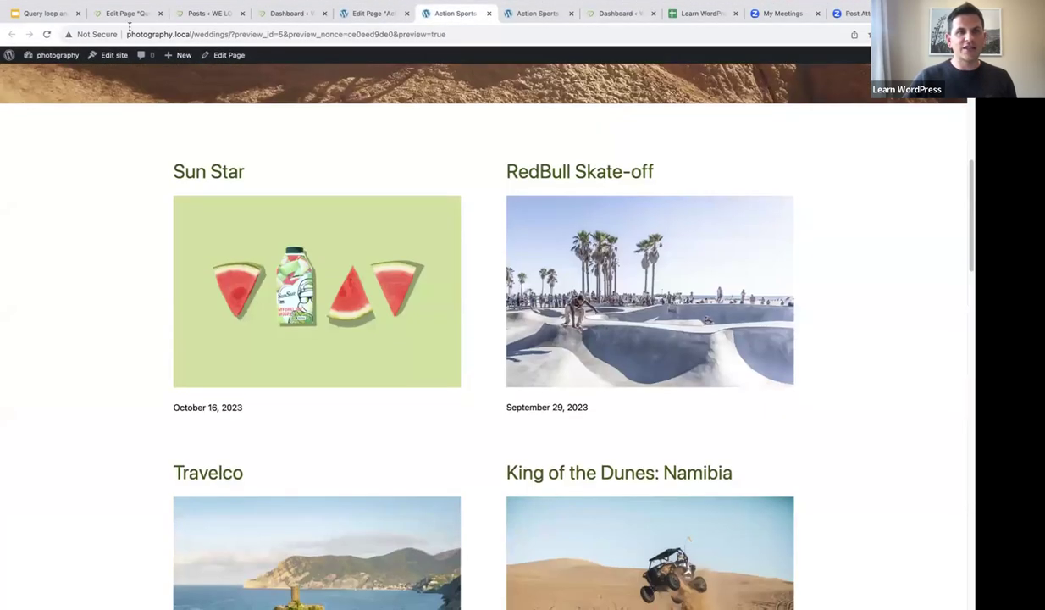
{"action": "left_click", "coordinate": [47, 34]}
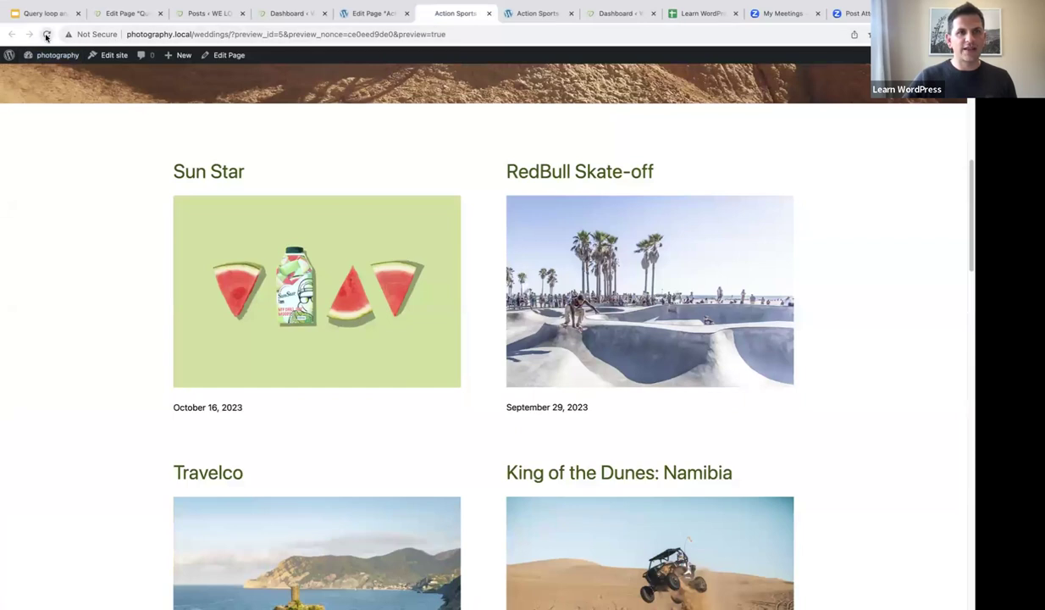
{"action": "left_click", "coordinate": [488, 13]}
{"action": "left_click", "coordinate": [840, 62]}
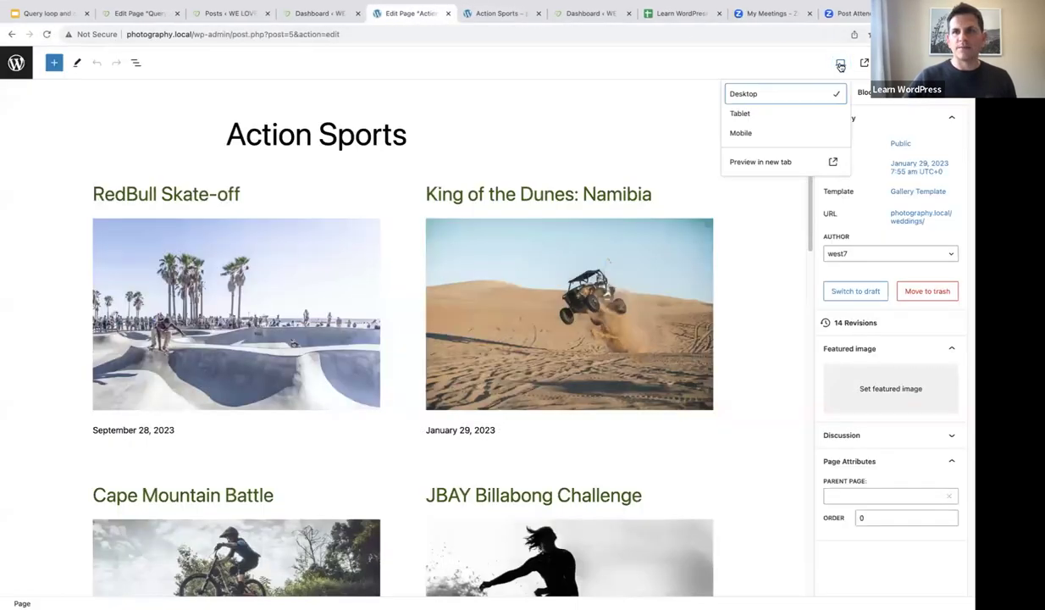
{"action": "left_click", "coordinate": [757, 165]}
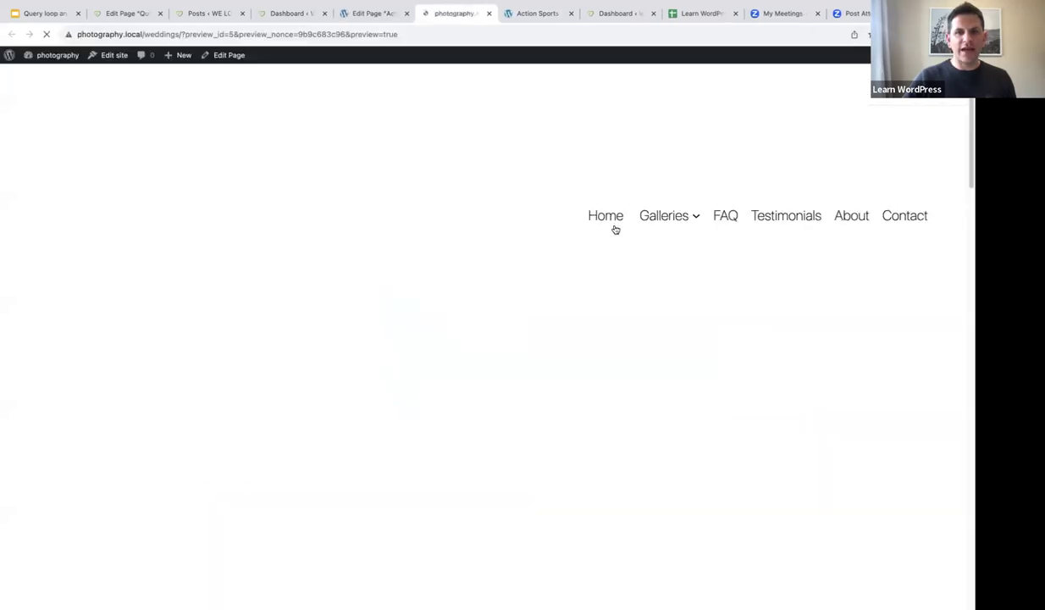
Step: Review the category-filtered post grid in the preview, down to the last posts and back up to the page header
{"action": "scroll", "coordinate": [615, 229], "scroll_direction": "down", "scroll_amount": 5}
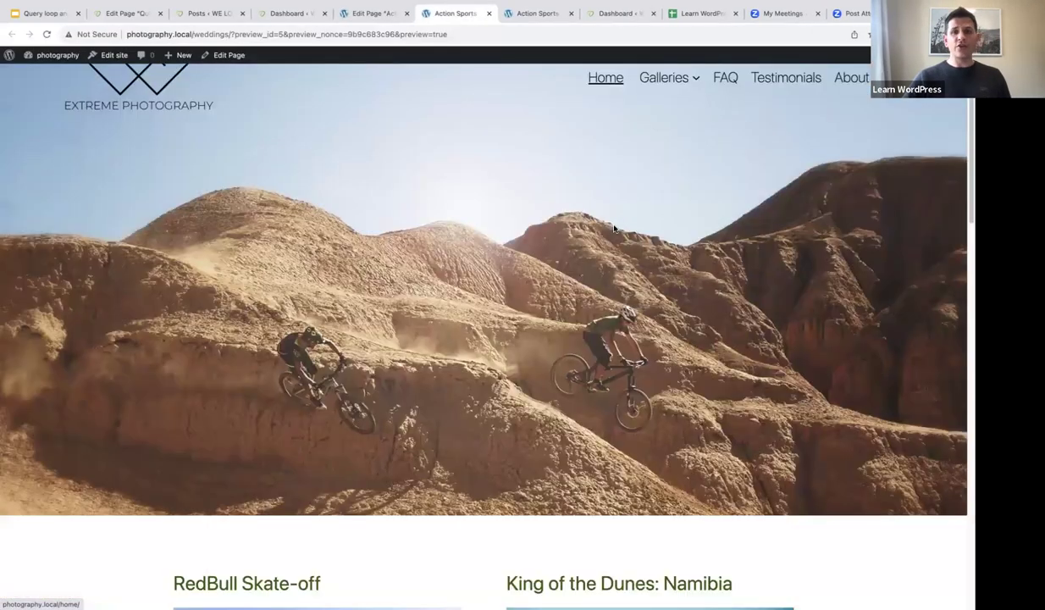
{"action": "scroll", "coordinate": [615, 229], "scroll_direction": "down", "scroll_amount": 4}
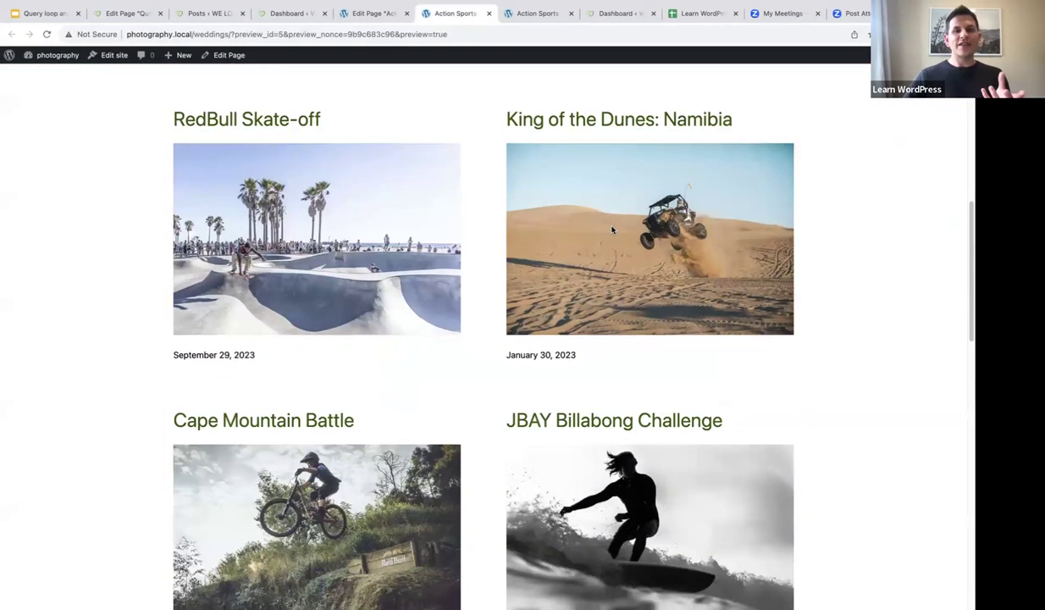
{"action": "scroll", "coordinate": [813, 272], "scroll_direction": "down", "scroll_amount": 3}
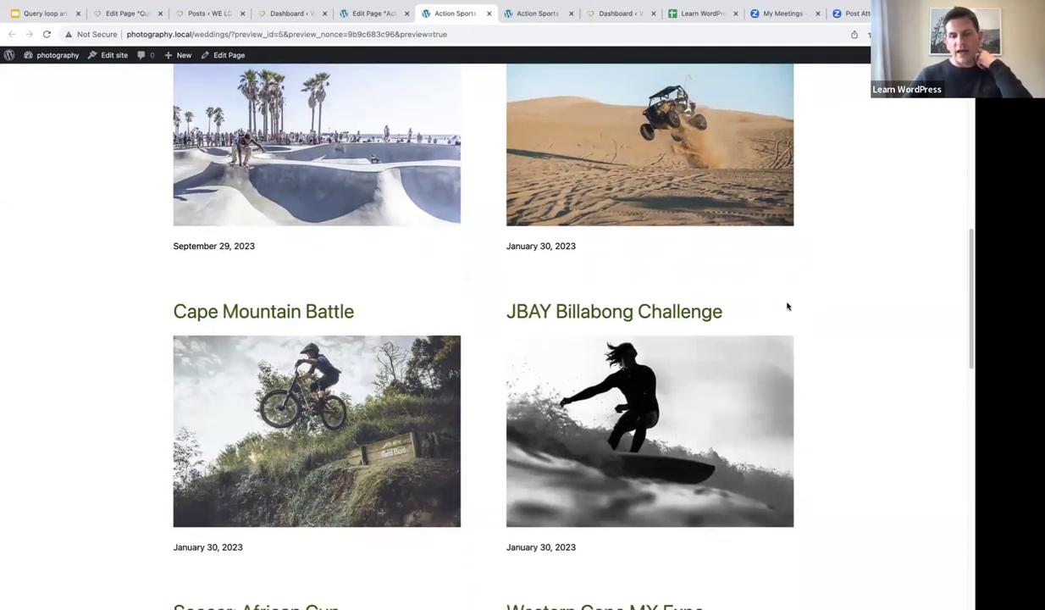
{"action": "scroll", "coordinate": [798, 312], "scroll_direction": "down", "scroll_amount": 3}
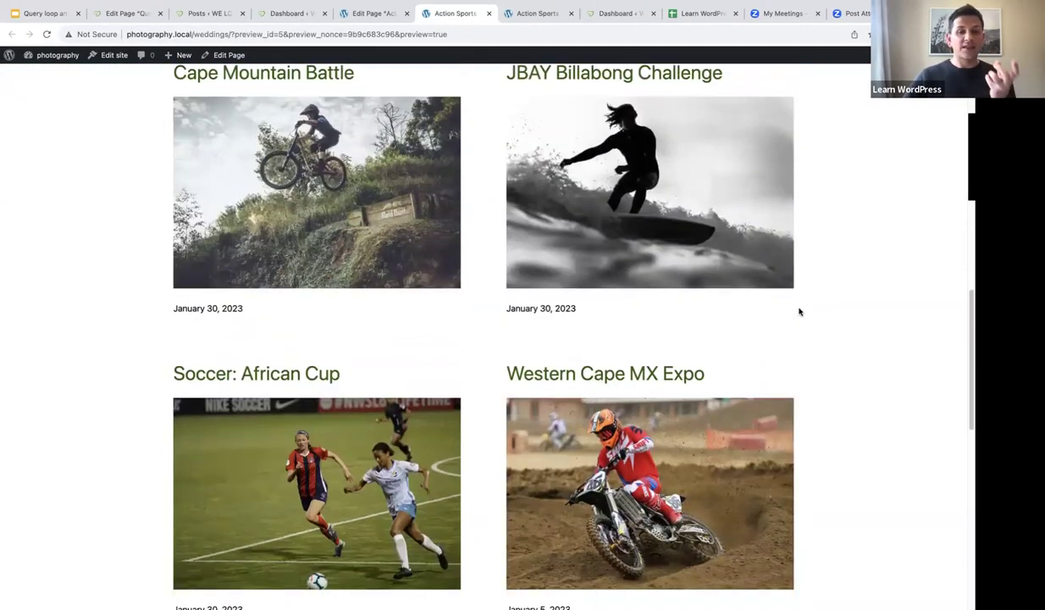
{"action": "scroll", "coordinate": [798, 312], "scroll_direction": "down", "scroll_amount": 2}
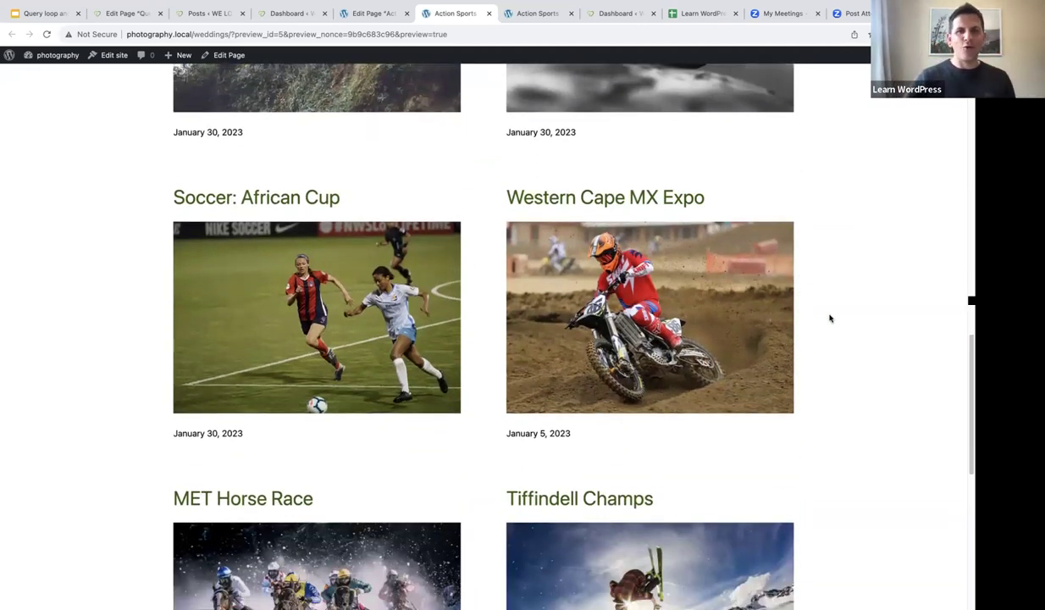
{"action": "scroll", "coordinate": [829, 318], "scroll_direction": "down", "scroll_amount": 1}
{"action": "scroll", "coordinate": [830, 318], "scroll_direction": "down", "scroll_amount": 2}
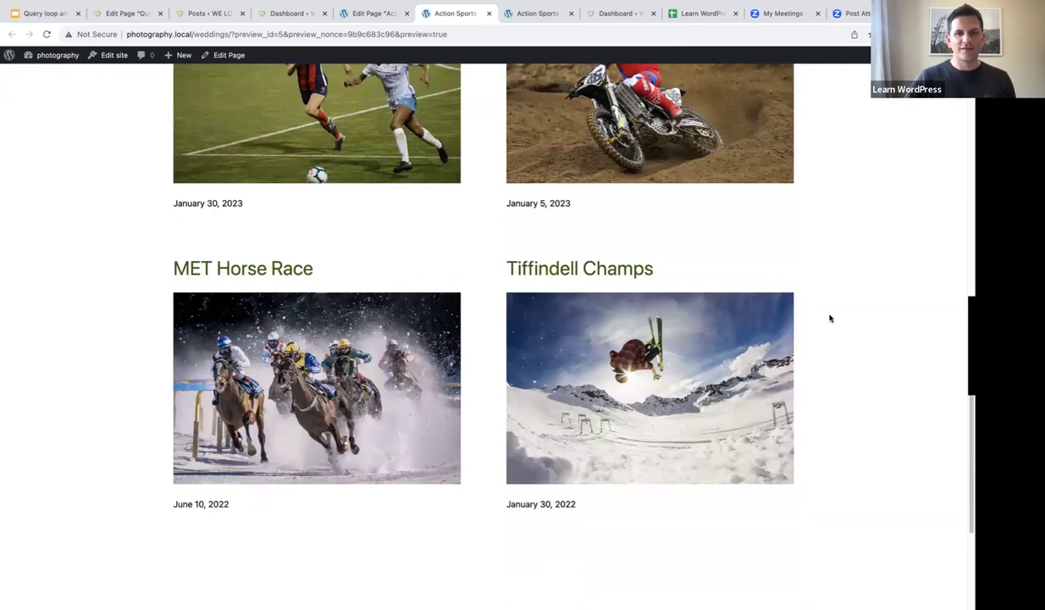
{"action": "scroll", "coordinate": [830, 317], "scroll_direction": "up", "scroll_amount": 8}
{"action": "scroll", "coordinate": [830, 319], "scroll_direction": "up", "scroll_amount": 5}
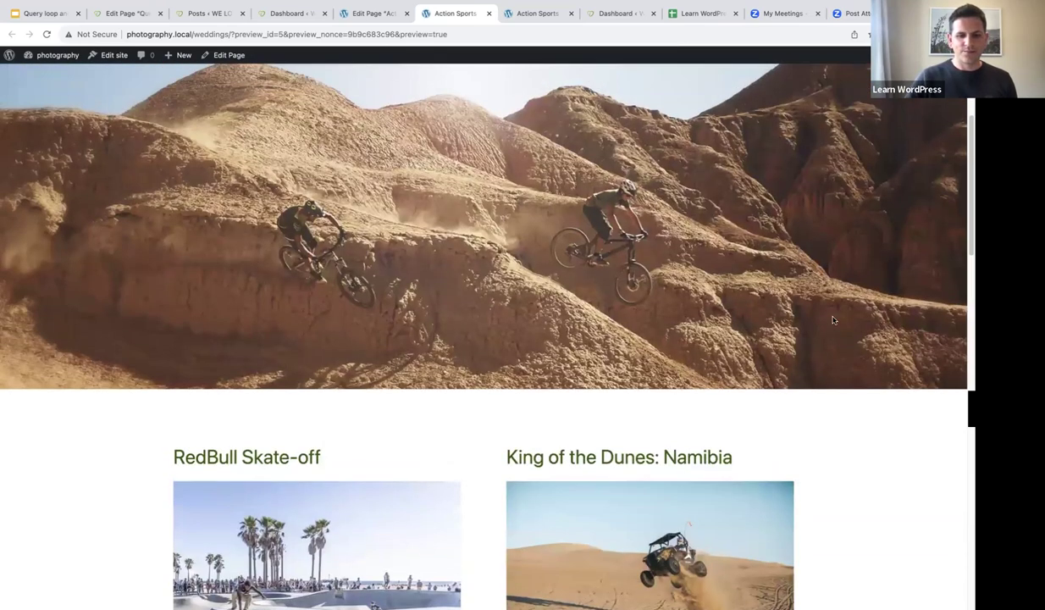
{"action": "scroll", "coordinate": [833, 319], "scroll_direction": "up", "scroll_amount": 3}
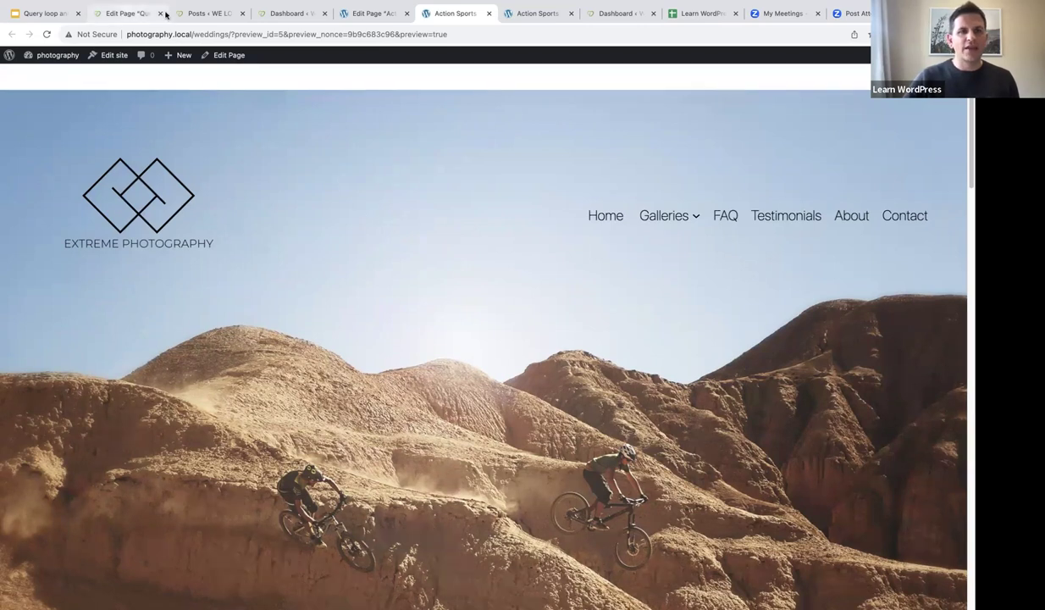
Step: Close the old Posts tab of the WE LOVE LIFE site and review the site's full list of posts
{"action": "left_click", "coordinate": [203, 14]}
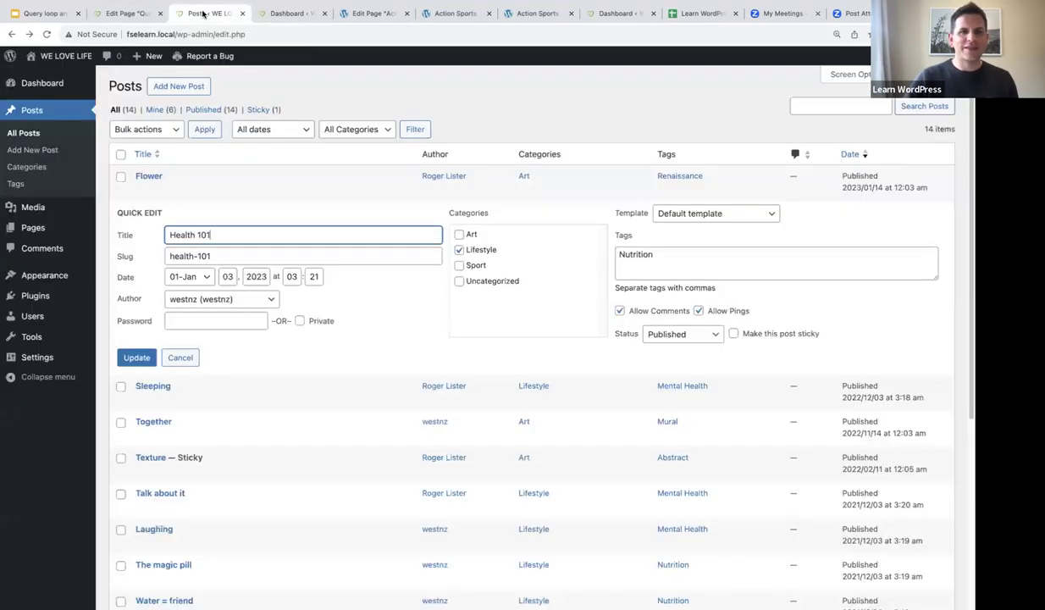
{"action": "left_click", "coordinate": [242, 14]}
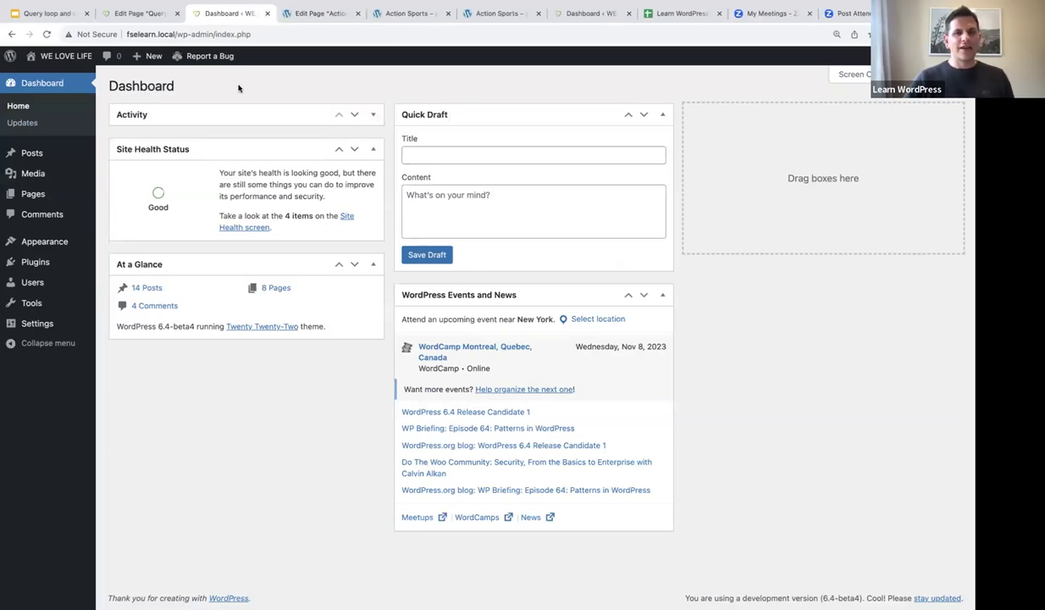
{"action": "mouse_move", "coordinate": [35, 157]}
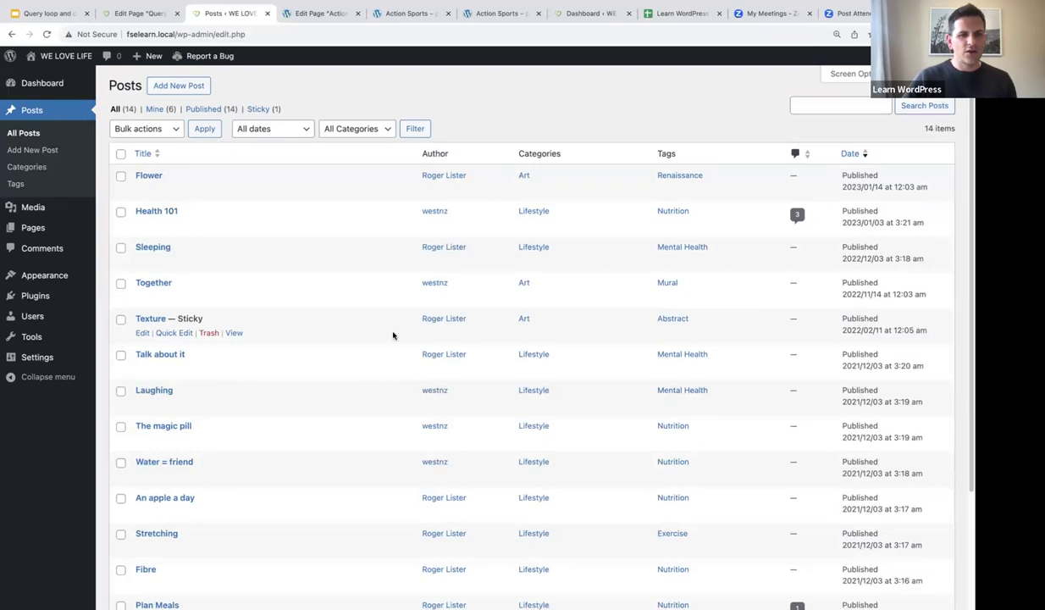
{"action": "scroll", "coordinate": [391, 334], "scroll_direction": "down", "scroll_amount": 2}
{"action": "scroll", "coordinate": [392, 330], "scroll_direction": "down", "scroll_amount": 2}
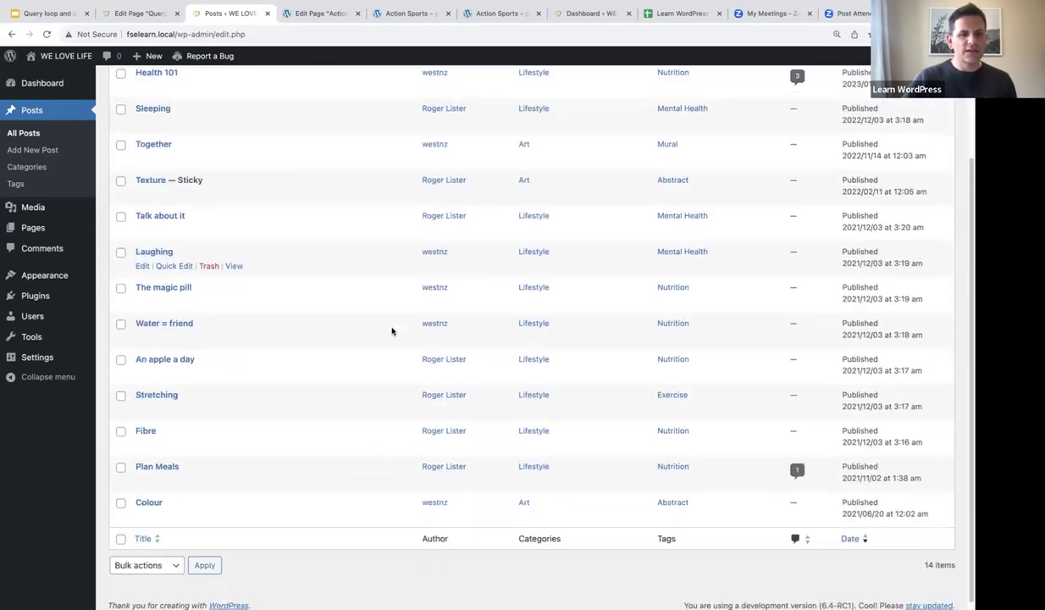
{"action": "scroll", "coordinate": [391, 330], "scroll_direction": "up", "scroll_amount": 4}
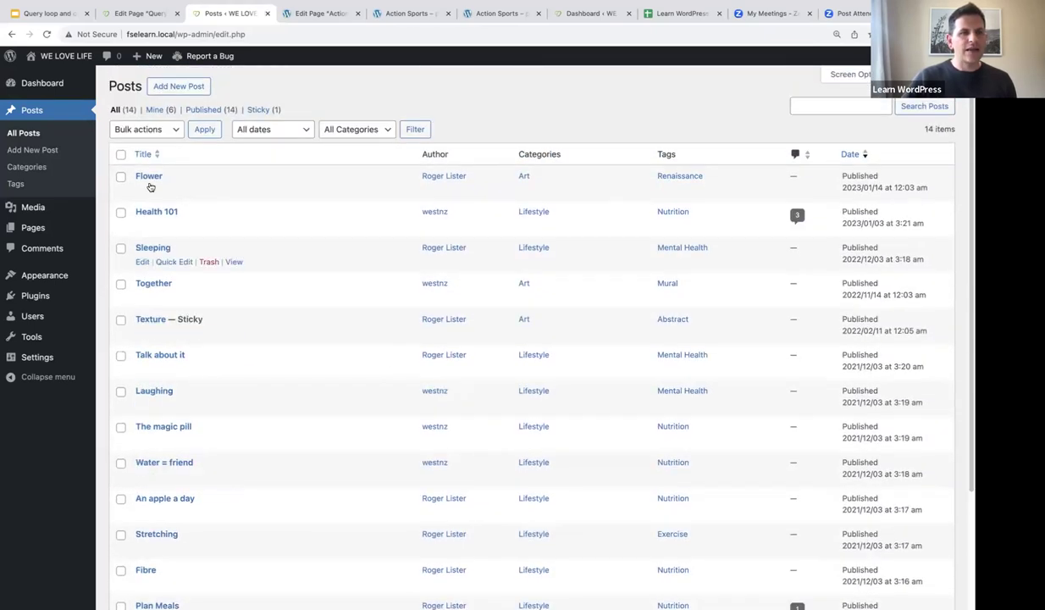
Step: Open the Lifestyle page for editing from the WE LOVE LIFE site's pages and look over its post grid
{"action": "left_click", "coordinate": [35, 227]}
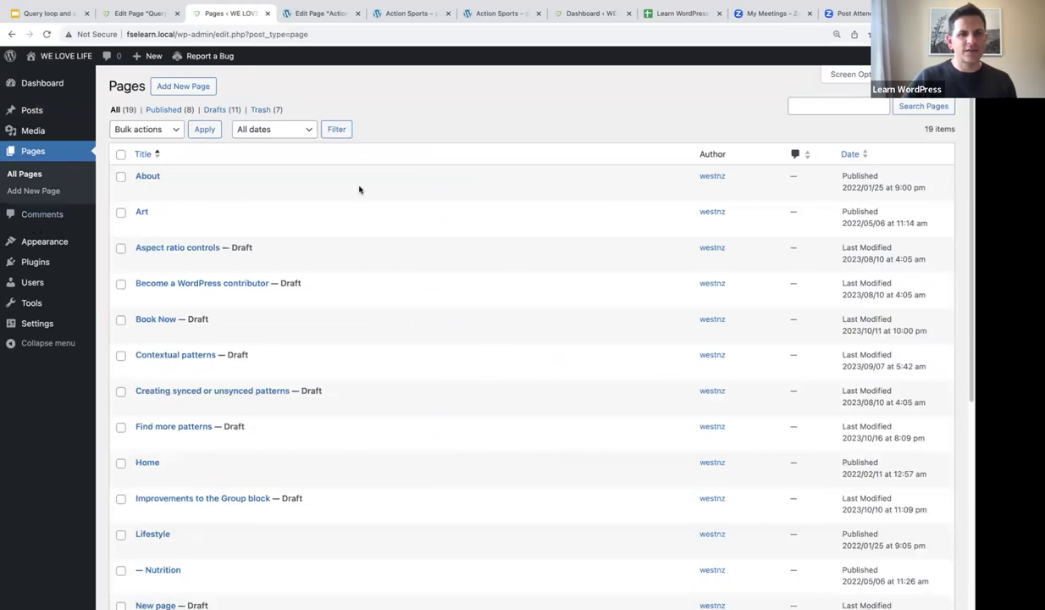
{"action": "scroll", "coordinate": [385, 206], "scroll_direction": "down", "scroll_amount": 5}
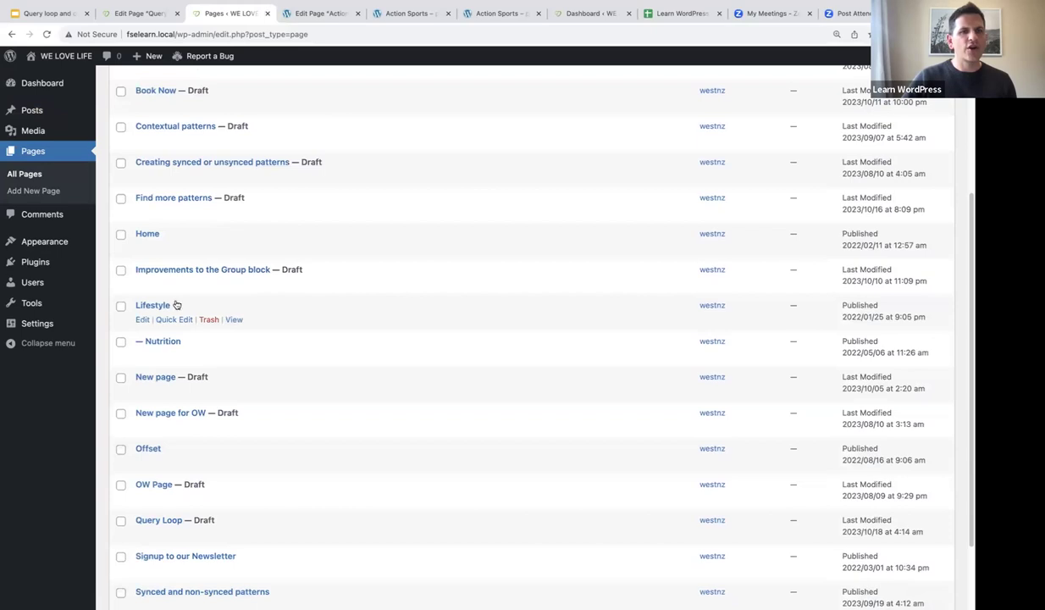
{"action": "left_click", "coordinate": [149, 307]}
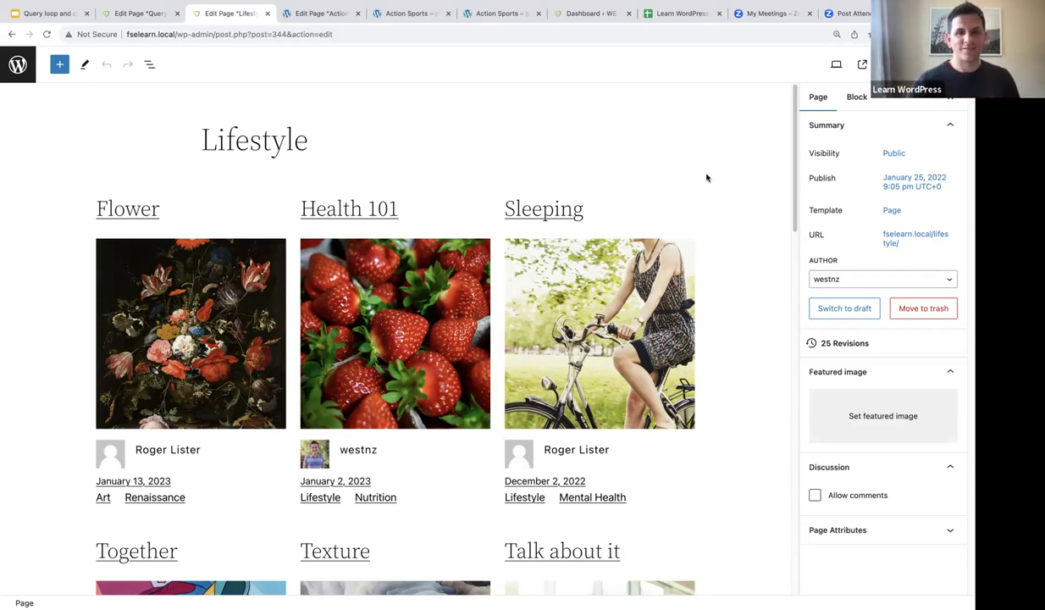
{"action": "scroll", "coordinate": [728, 243], "scroll_direction": "down", "scroll_amount": 1}
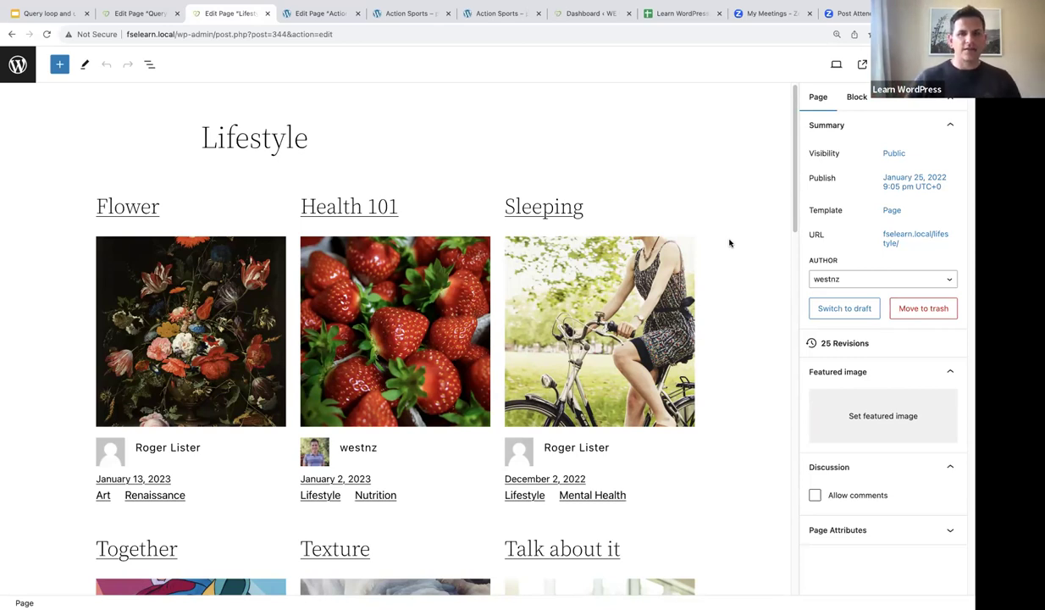
{"action": "scroll", "coordinate": [449, 313], "scroll_direction": "down", "scroll_amount": 2}
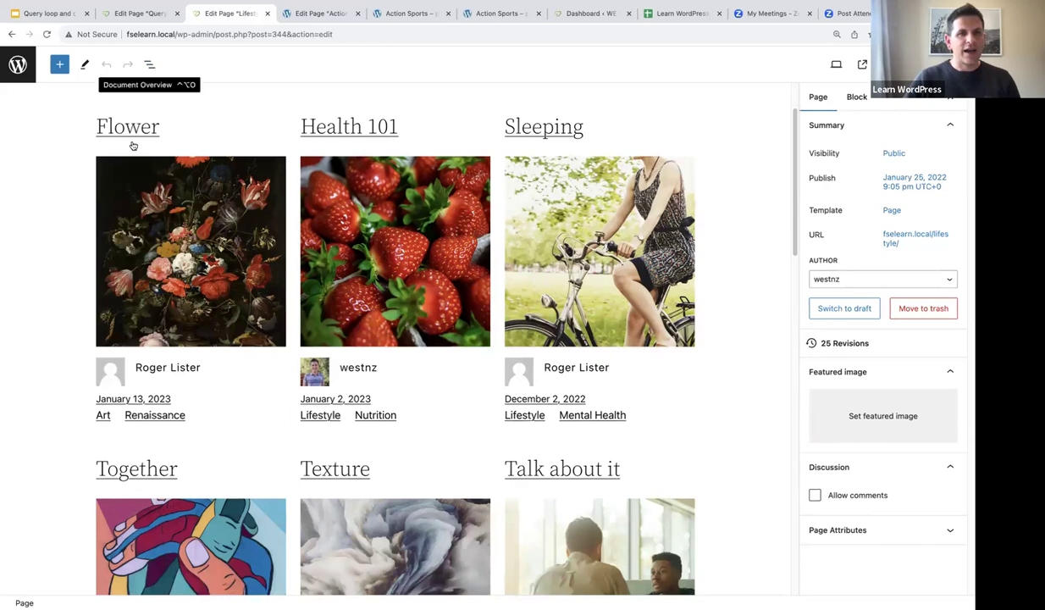
{"action": "scroll", "coordinate": [550, 211], "scroll_direction": "down", "scroll_amount": 7}
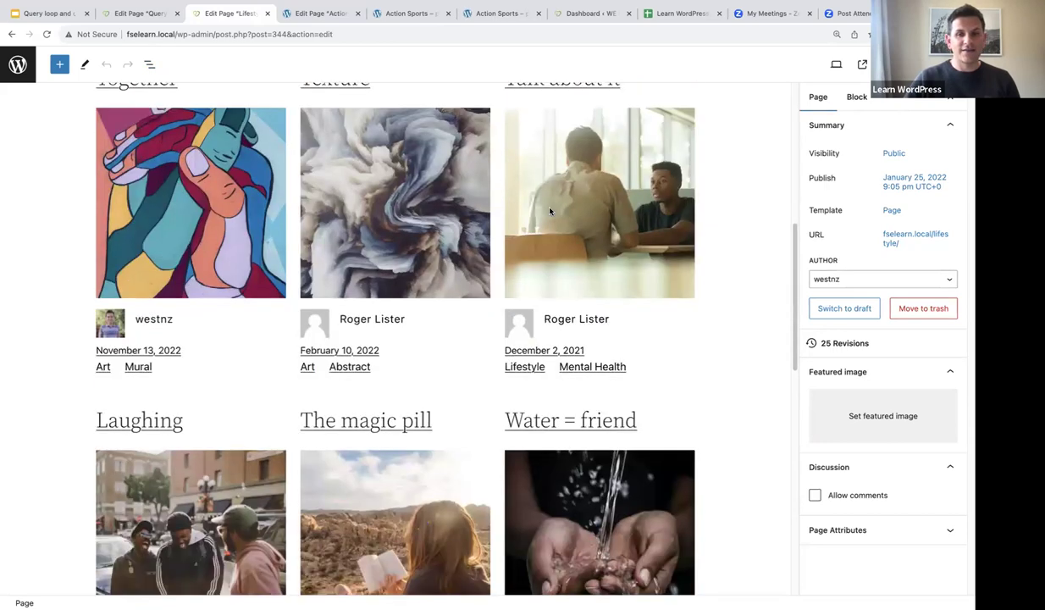
{"action": "scroll", "coordinate": [549, 211], "scroll_direction": "up", "scroll_amount": 8}
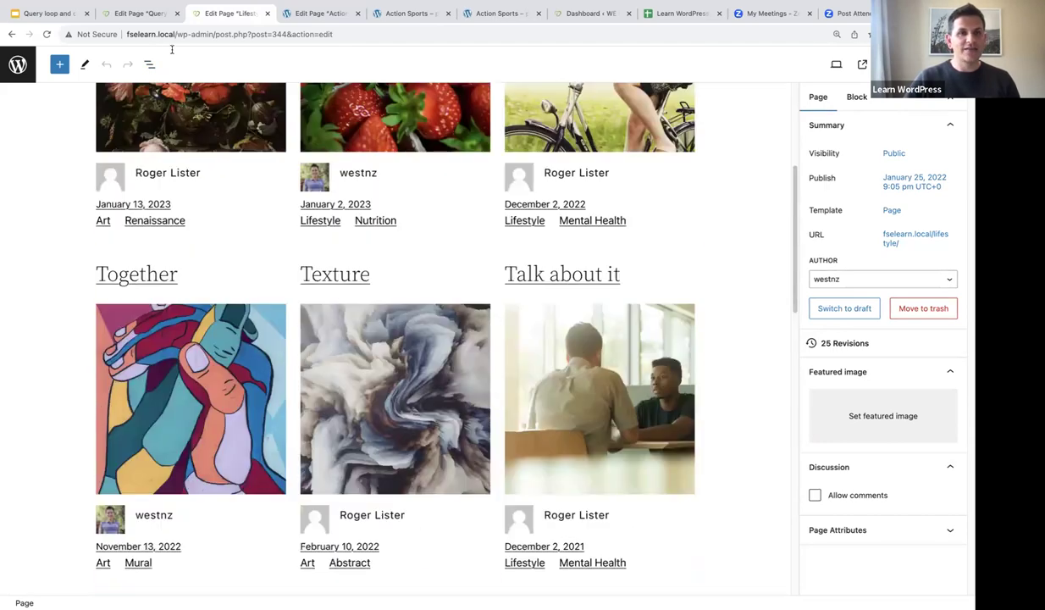
Step: Show the Lifestyle page's block structure and expand the Query Loop and its Post Template
{"action": "left_click", "coordinate": [150, 67]}
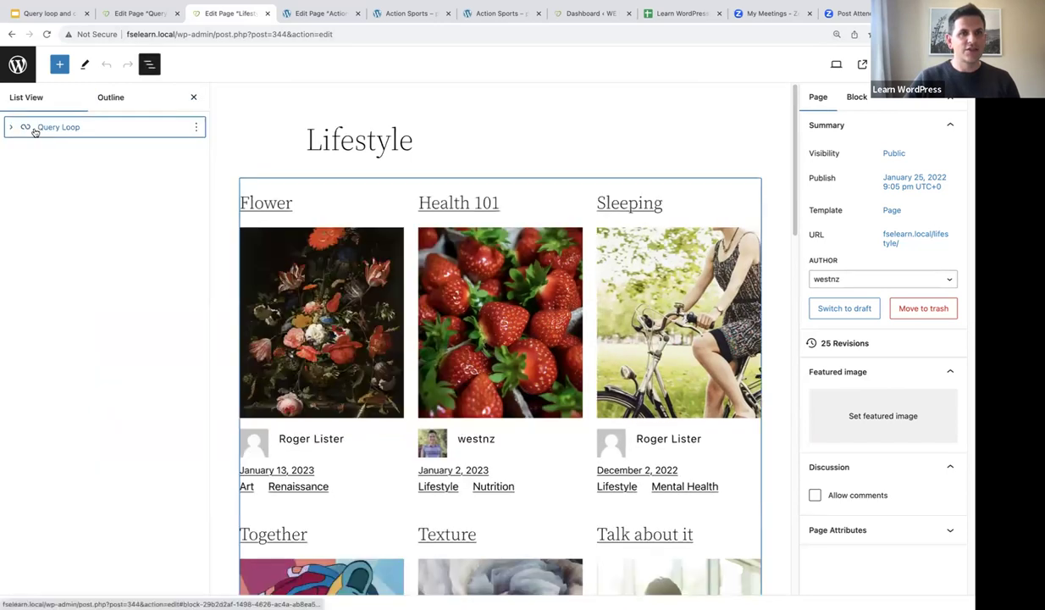
{"action": "left_click", "coordinate": [12, 128]}
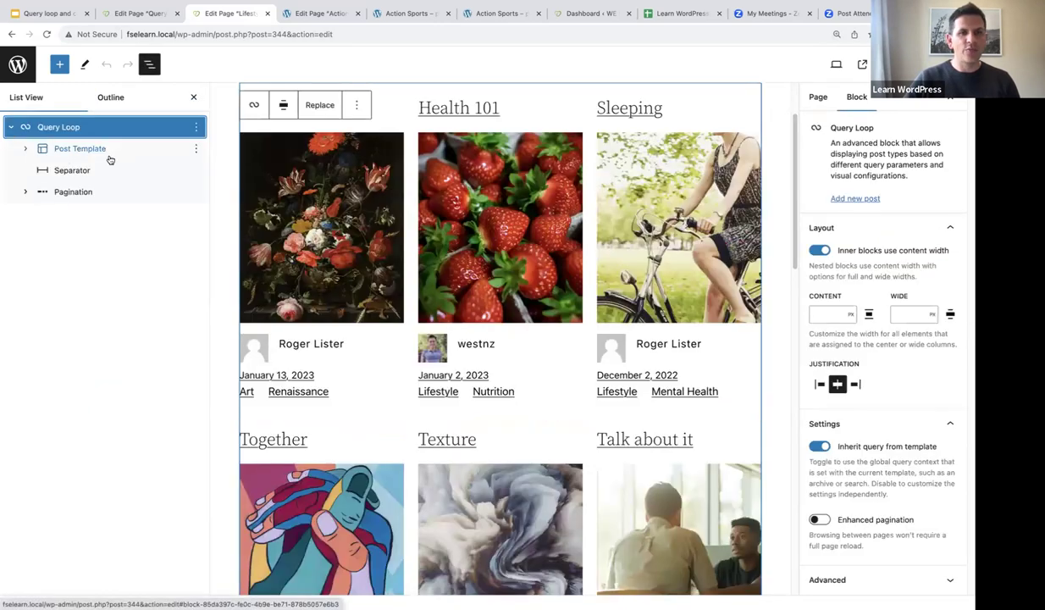
{"action": "scroll", "coordinate": [332, 220], "scroll_direction": "up", "scroll_amount": 1}
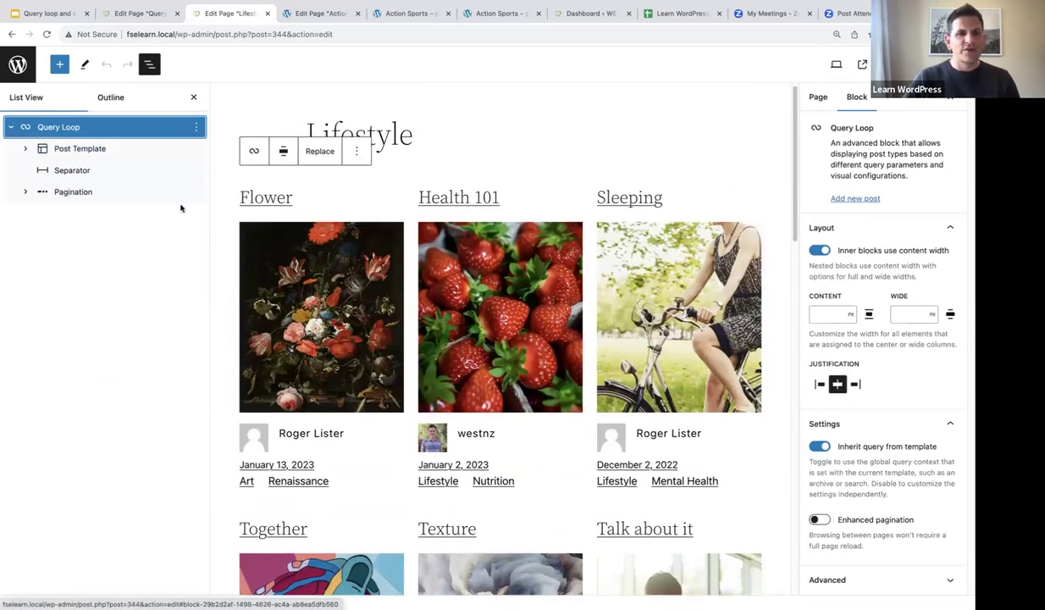
{"action": "scroll", "coordinate": [337, 288], "scroll_direction": "down", "scroll_amount": 1}
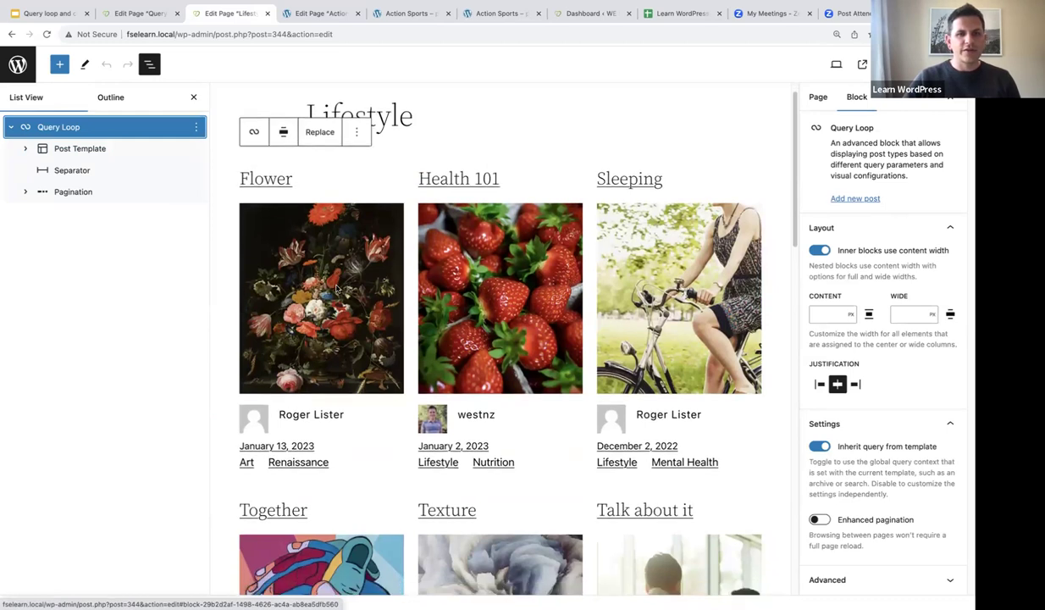
{"action": "left_click", "coordinate": [26, 149]}
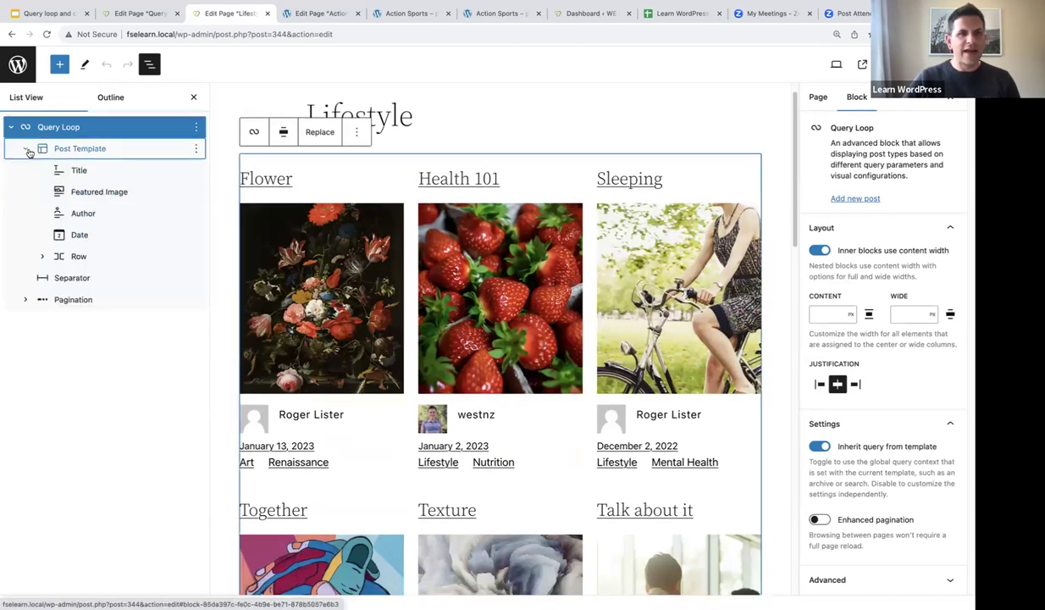
Step: Inspect the Title, Featured Image, Author and Date blocks inside the Post Template one after another
{"action": "left_click", "coordinate": [79, 171]}
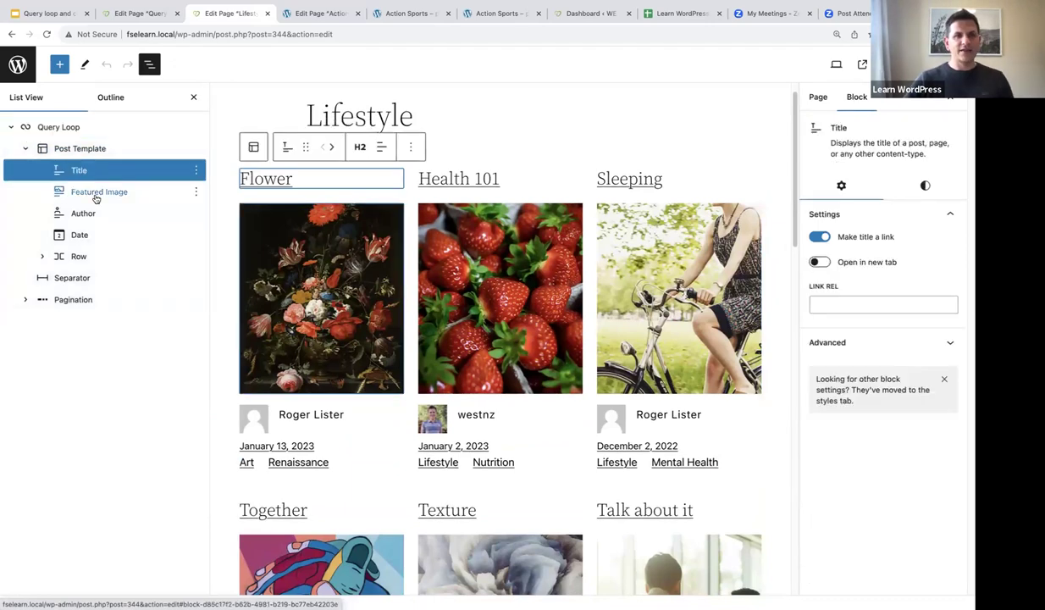
{"action": "left_click", "coordinate": [97, 193]}
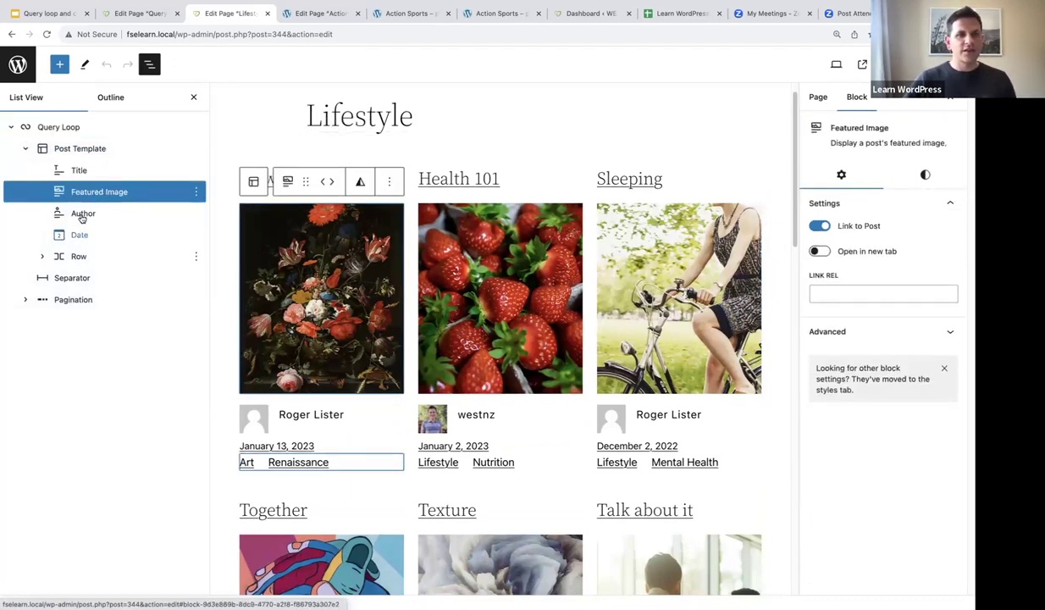
{"action": "left_click", "coordinate": [82, 215]}
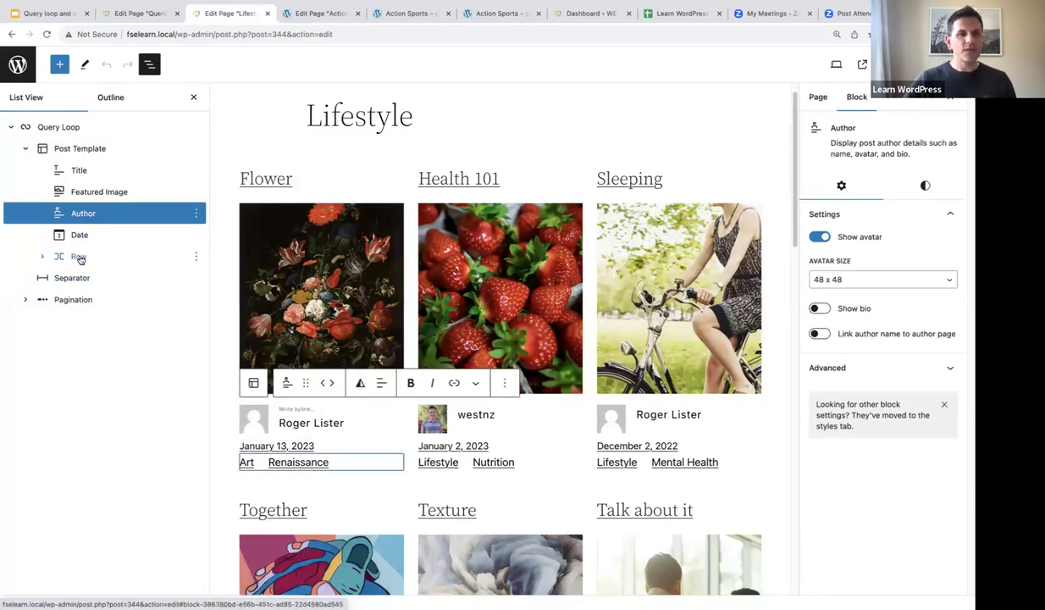
{"action": "left_click", "coordinate": [79, 237]}
{"action": "scroll", "coordinate": [355, 282], "scroll_direction": "down", "scroll_amount": 3}
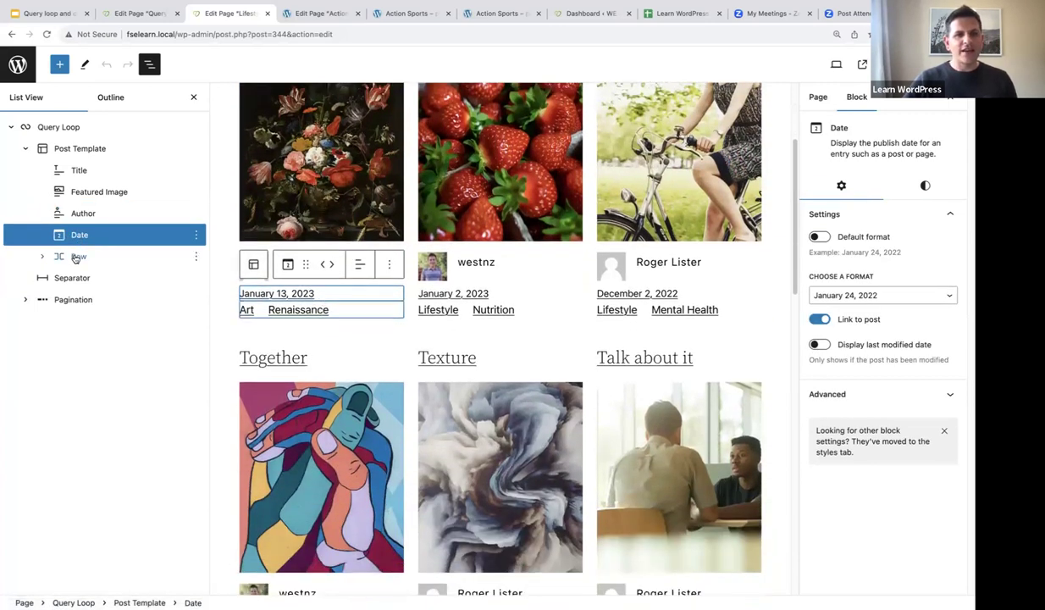
Step: Expand the Row block in the Post Template, inspect its Categories and Tags blocks, and close the block structure
{"action": "left_click", "coordinate": [74, 258]}
{"action": "left_click", "coordinate": [42, 256]}
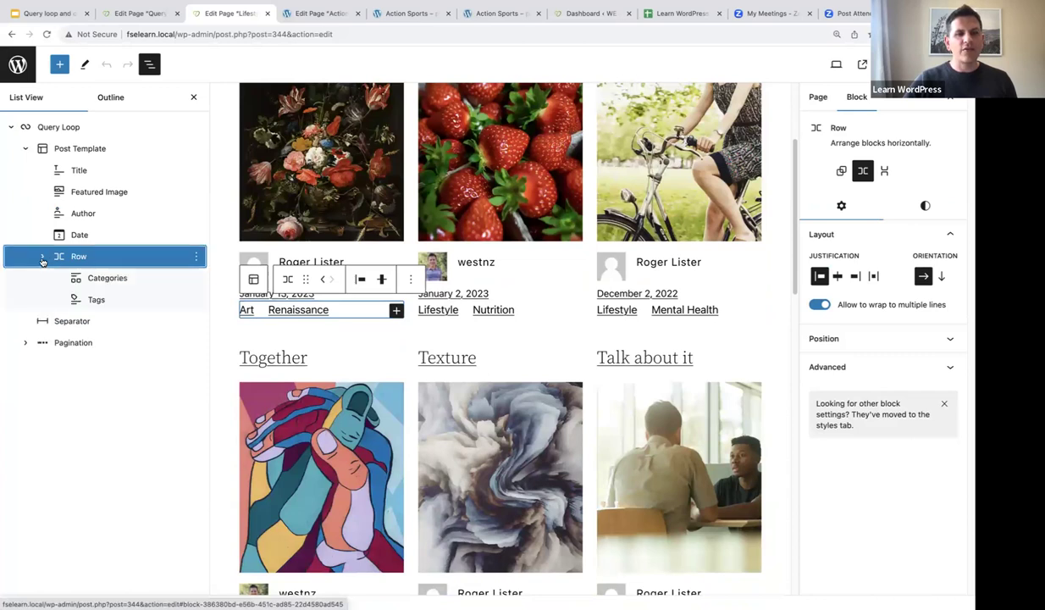
{"action": "left_click", "coordinate": [106, 284]}
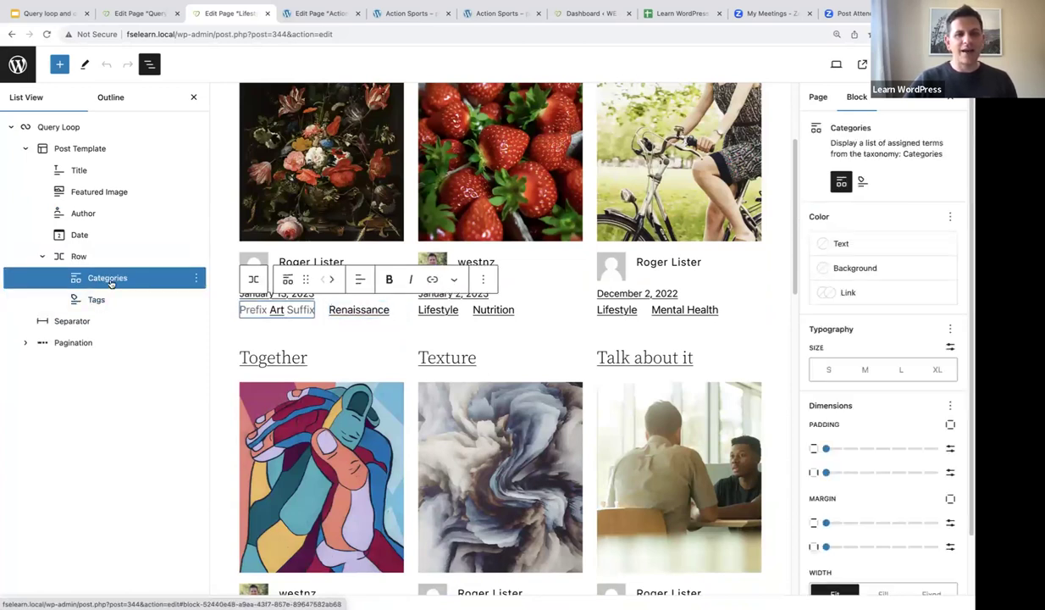
{"action": "left_click", "coordinate": [109, 281]}
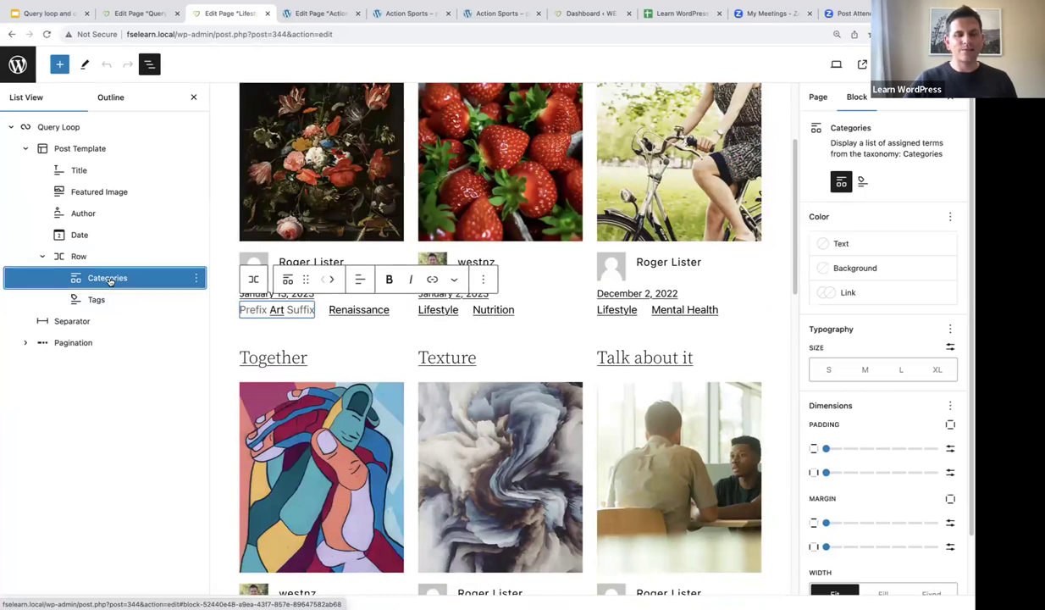
{"action": "left_click", "coordinate": [100, 298]}
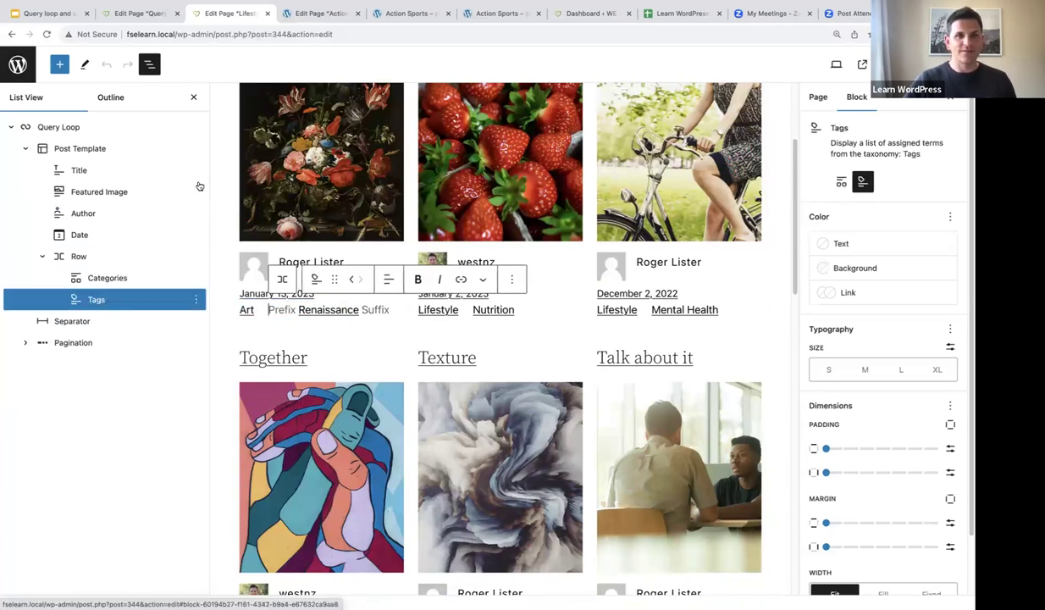
{"action": "left_click", "coordinate": [194, 100]}
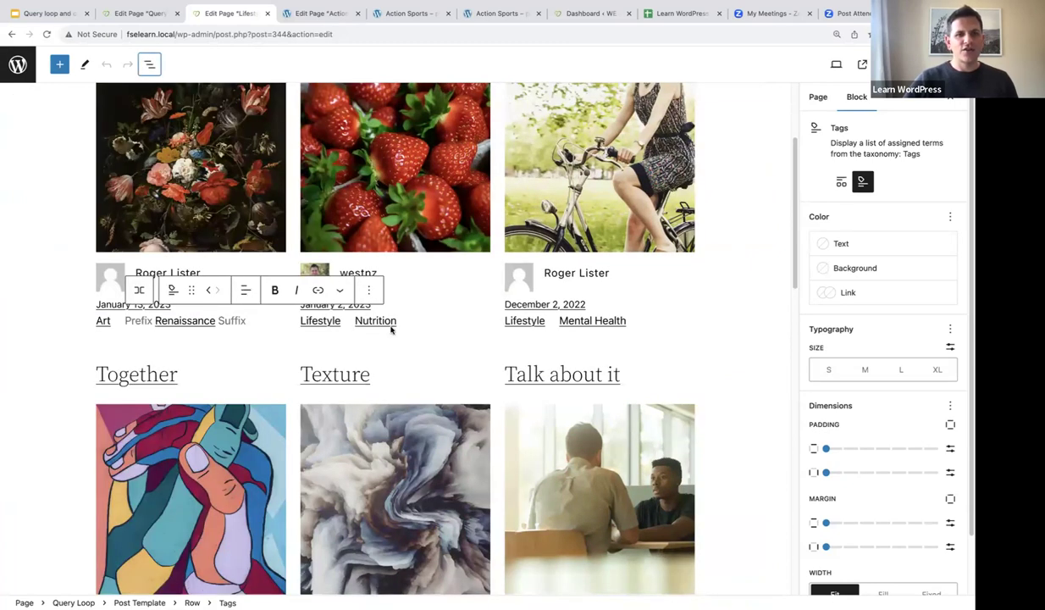
Step: Deselect the Tags block and review the categories and tags of the posts in the Lifestyle grid
{"action": "left_click", "coordinate": [27, 231]}
{"action": "scroll", "coordinate": [590, 318], "scroll_direction": "up", "scroll_amount": 2}
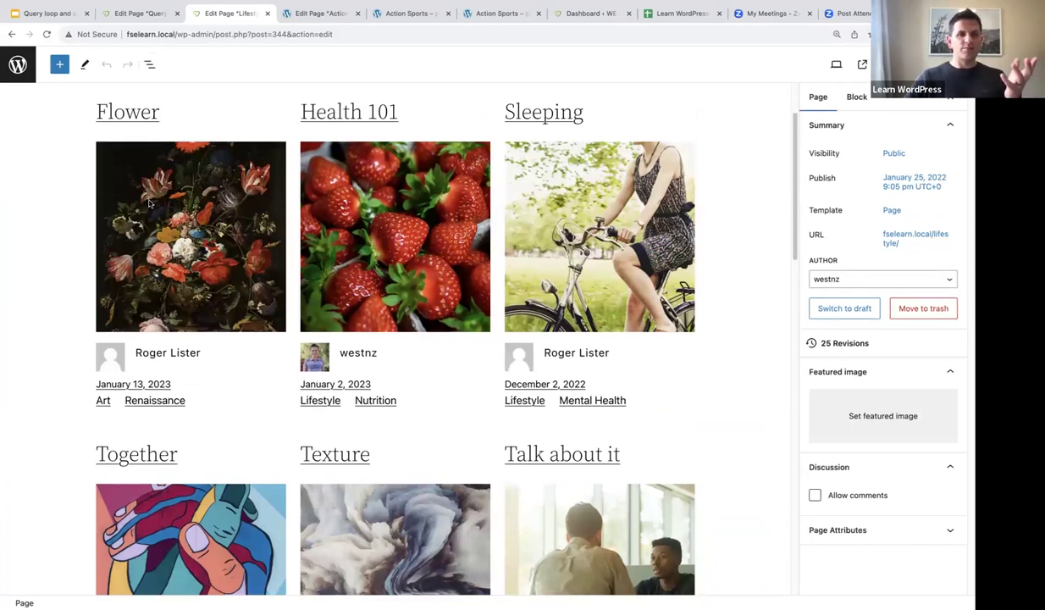
{"action": "scroll", "coordinate": [169, 254], "scroll_direction": "down", "scroll_amount": 4}
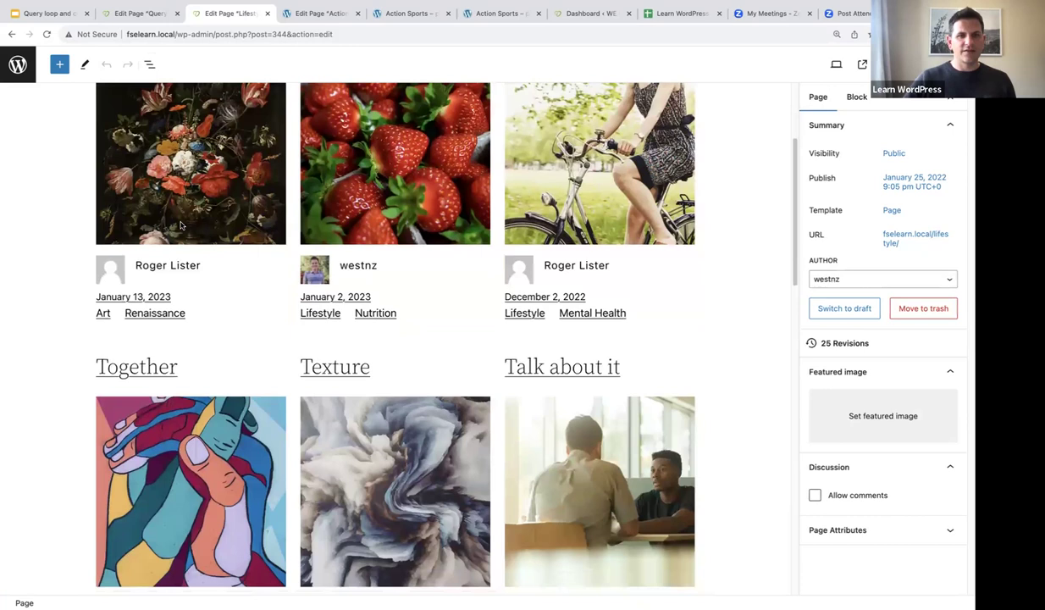
{"action": "scroll", "coordinate": [172, 263], "scroll_direction": "down", "scroll_amount": 1}
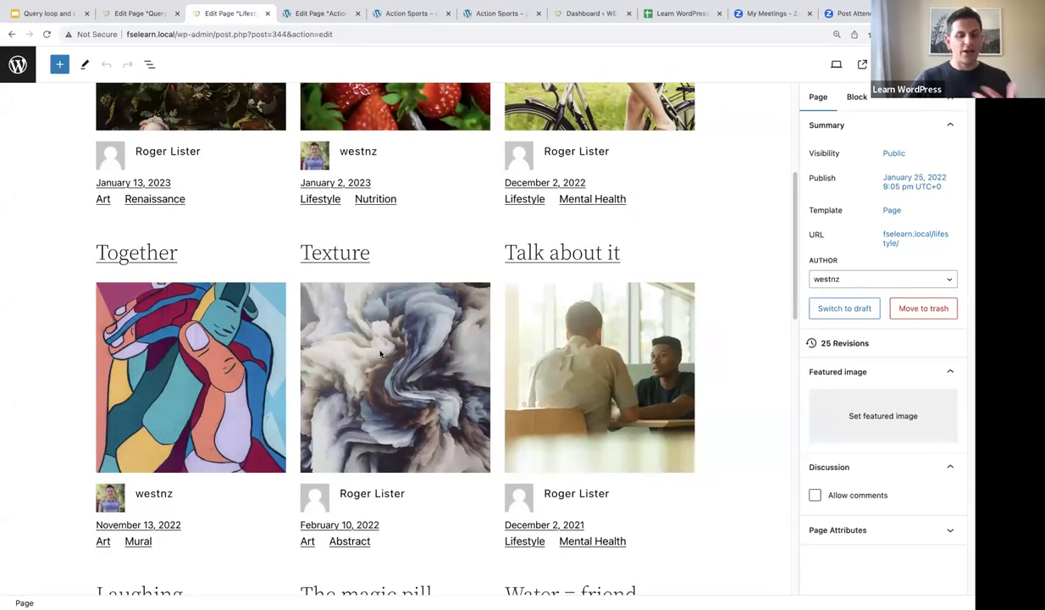
{"action": "scroll", "coordinate": [385, 357], "scroll_direction": "up", "scroll_amount": 6}
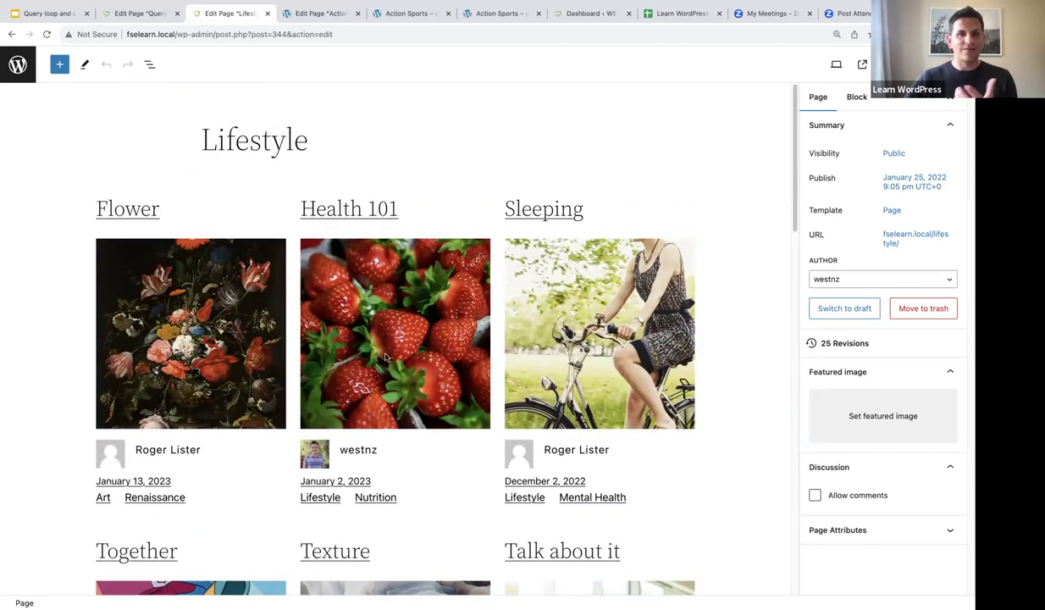
Step: Reopen the block structure of the Lifestyle page to reach its Query Loop block
{"action": "left_click", "coordinate": [149, 64]}
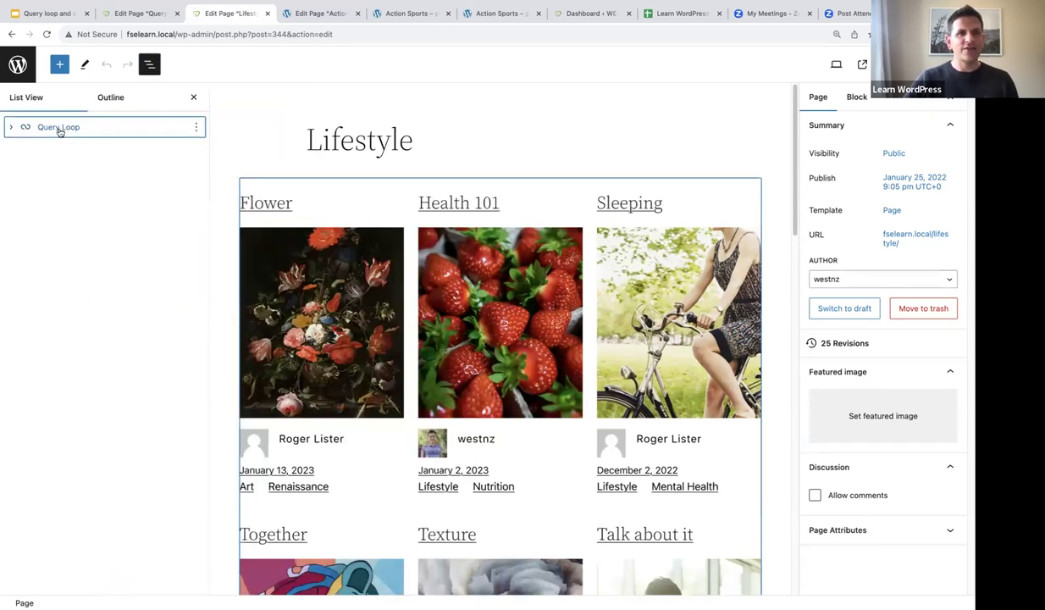
Step: Select the Query Loop block on the Lifestyle page and stop it from inheriting the query from the template
{"action": "left_click", "coordinate": [59, 128]}
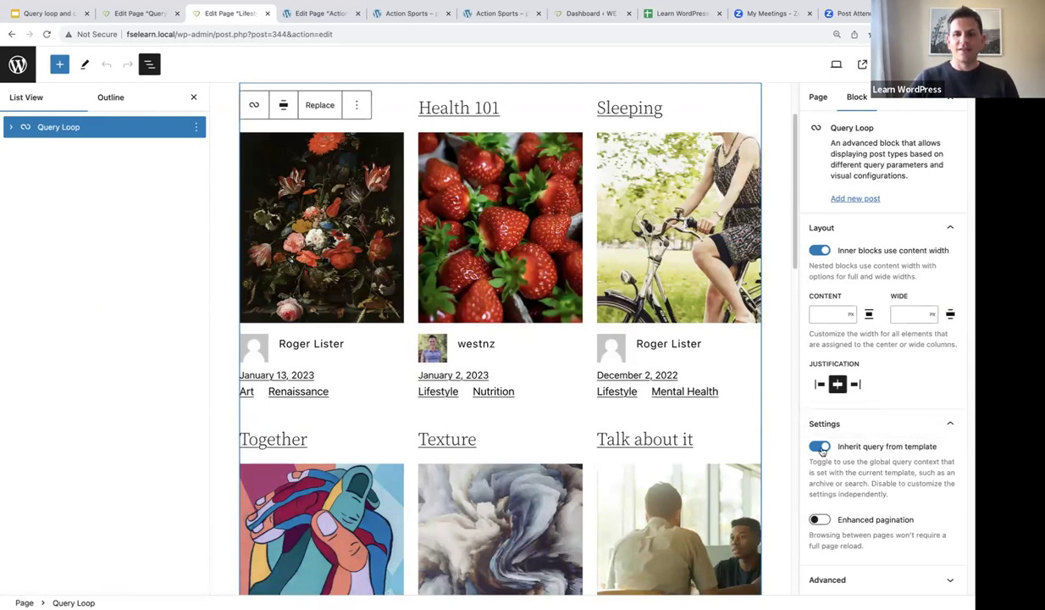
{"action": "left_click", "coordinate": [825, 449]}
{"action": "scroll", "coordinate": [880, 398], "scroll_direction": "down", "scroll_amount": 5}
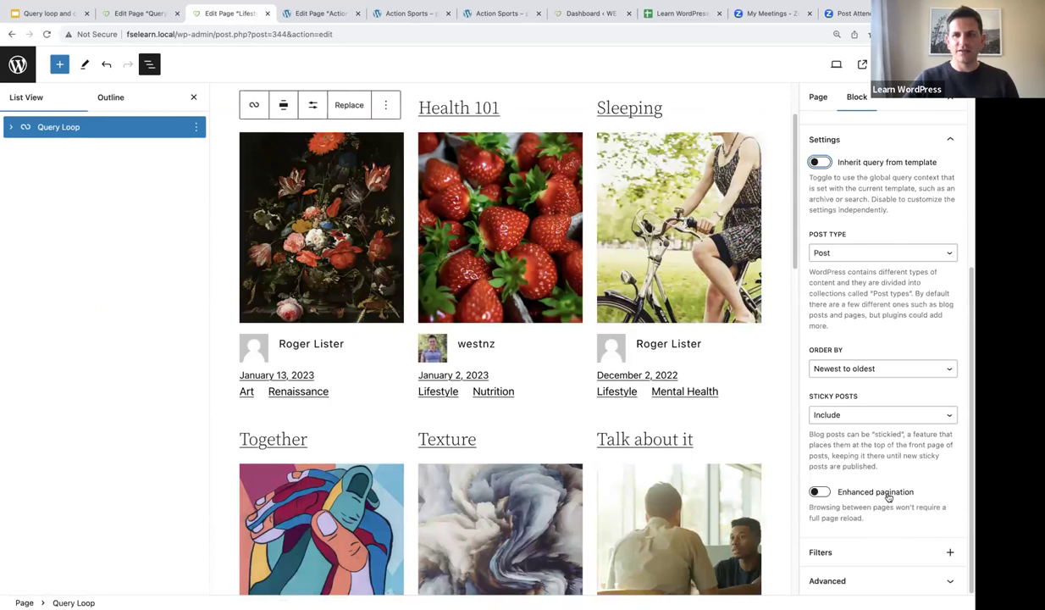
Step: Add a Taxonomies filter to the Query Loop and limit its posts to the Lifestyle category
{"action": "left_click", "coordinate": [951, 554]}
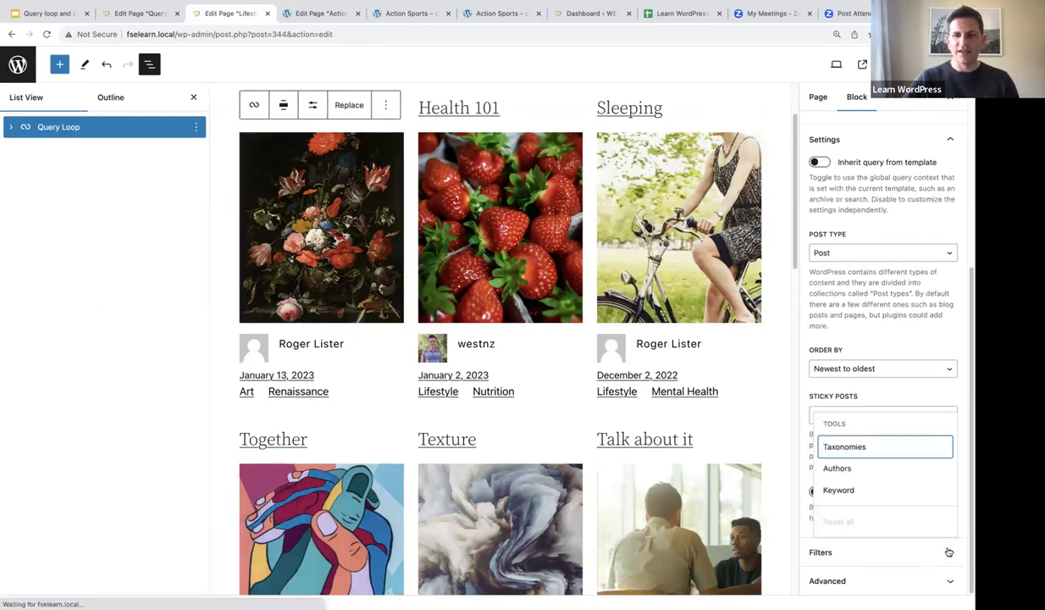
{"action": "left_click", "coordinate": [850, 448]}
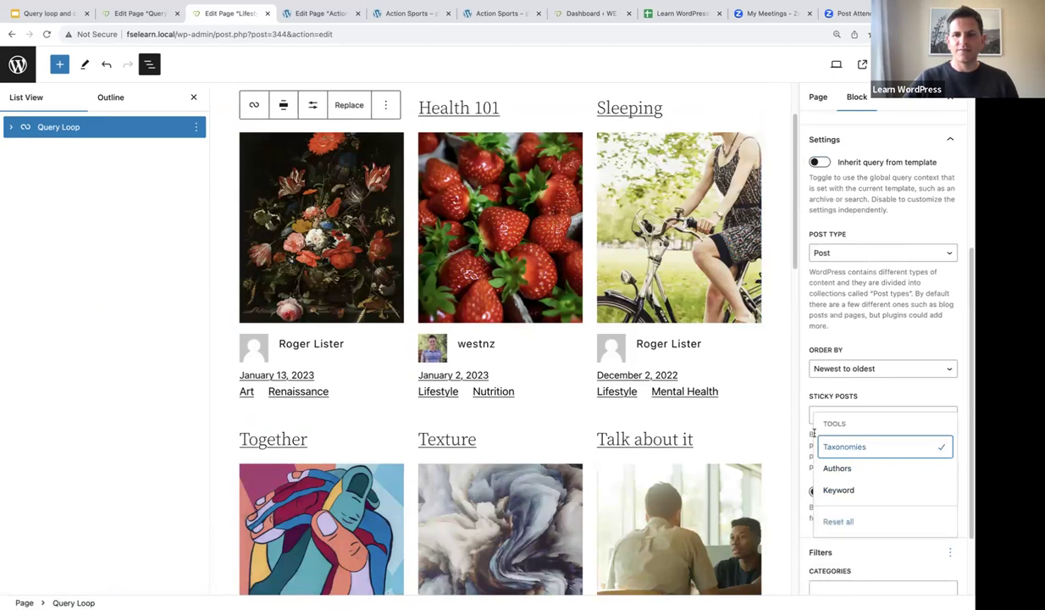
{"action": "left_click", "coordinate": [779, 413]}
{"action": "scroll", "coordinate": [872, 508], "scroll_direction": "down", "scroll_amount": 2}
{"action": "left_click", "coordinate": [827, 497]}
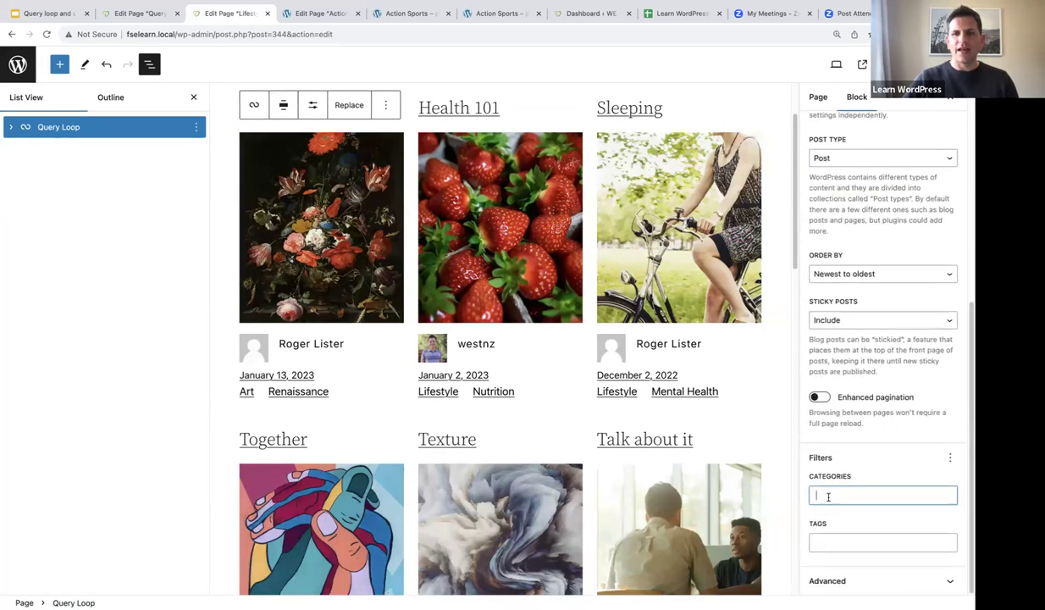
{"action": "type", "text": "Li"}
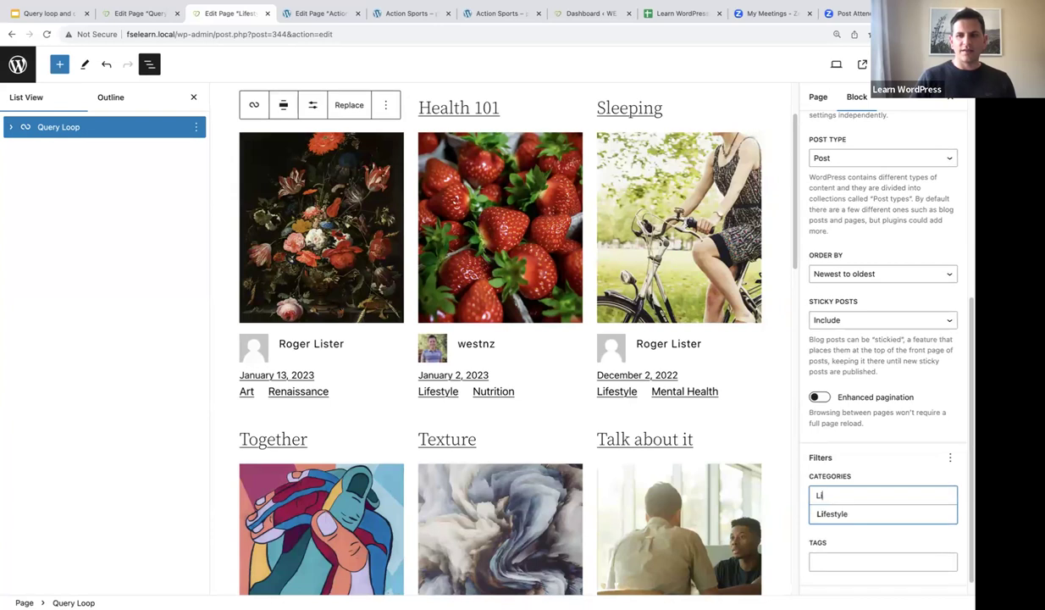
{"action": "type", "text": "festyle"}
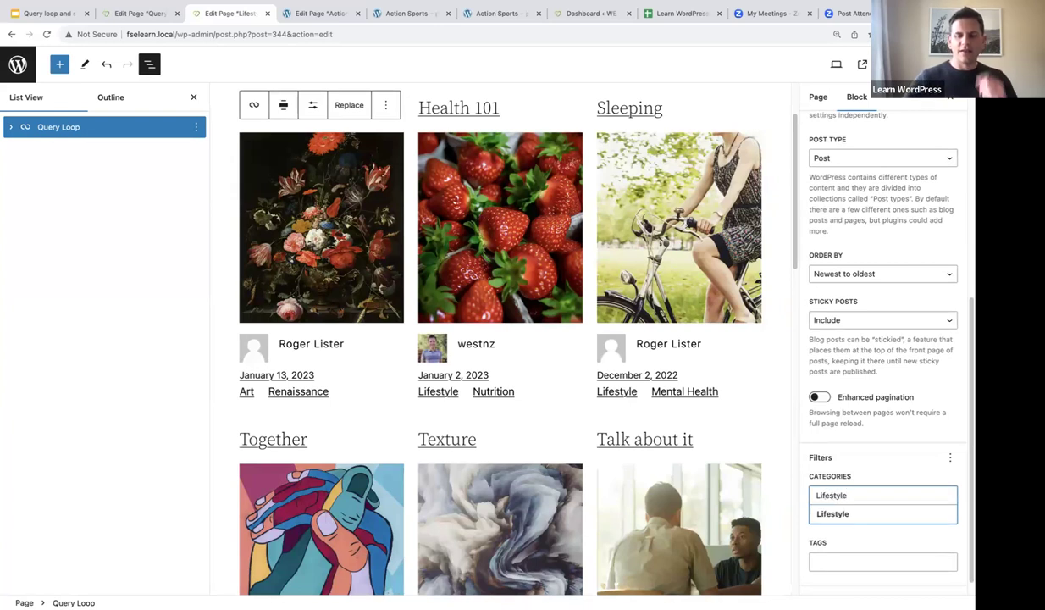
{"action": "left_click", "coordinate": [832, 514]}
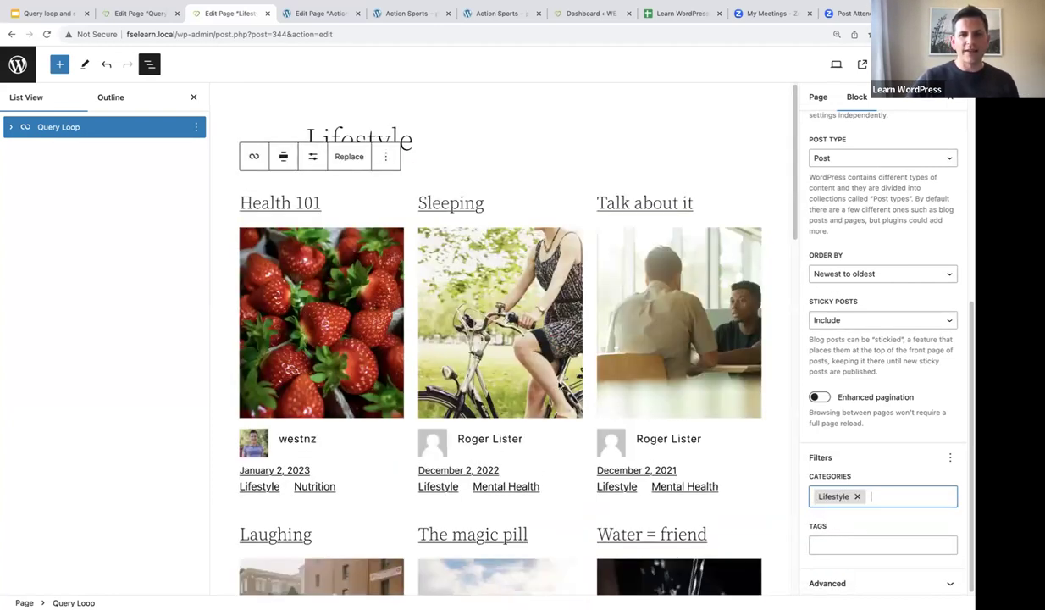
{"action": "scroll", "coordinate": [555, 385], "scroll_direction": "down", "scroll_amount": 2}
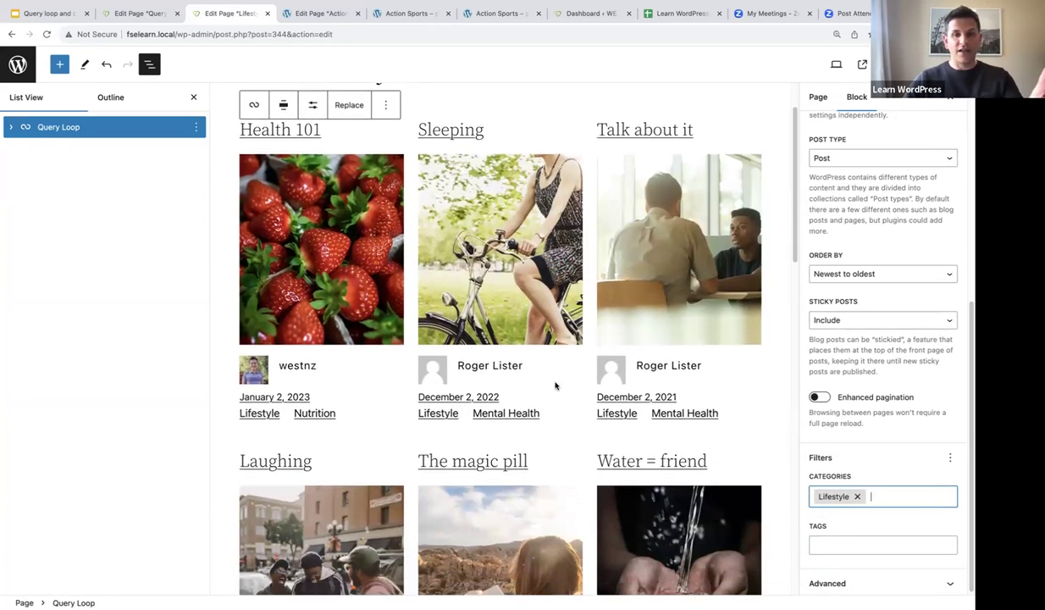
{"action": "scroll", "coordinate": [555, 385], "scroll_direction": "down", "scroll_amount": 1}
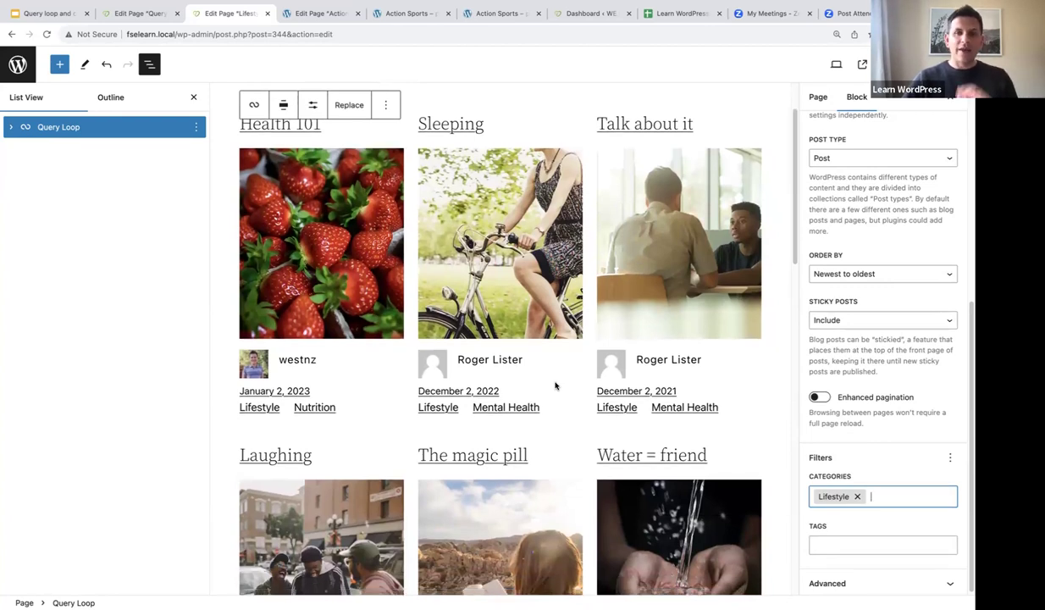
{"action": "scroll", "coordinate": [555, 385], "scroll_direction": "up", "scroll_amount": 2}
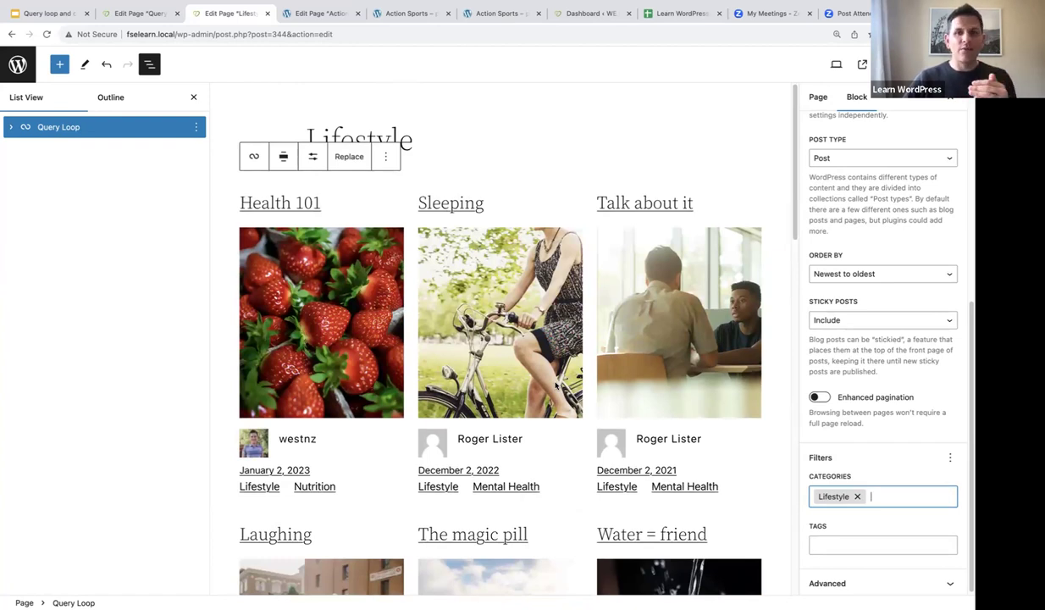
{"action": "scroll", "coordinate": [556, 385], "scroll_direction": "down", "scroll_amount": 2}
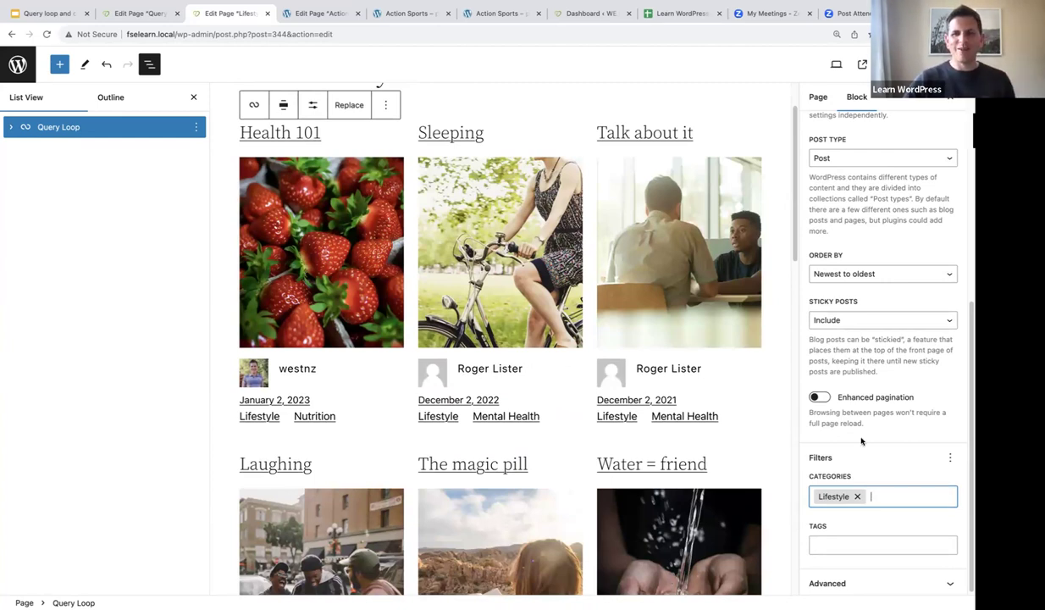
Step: Add an Authors filter to the Query Loop and limit it to the author of the Sleeping post
{"action": "scroll", "coordinate": [843, 436], "scroll_direction": "down", "scroll_amount": 1}
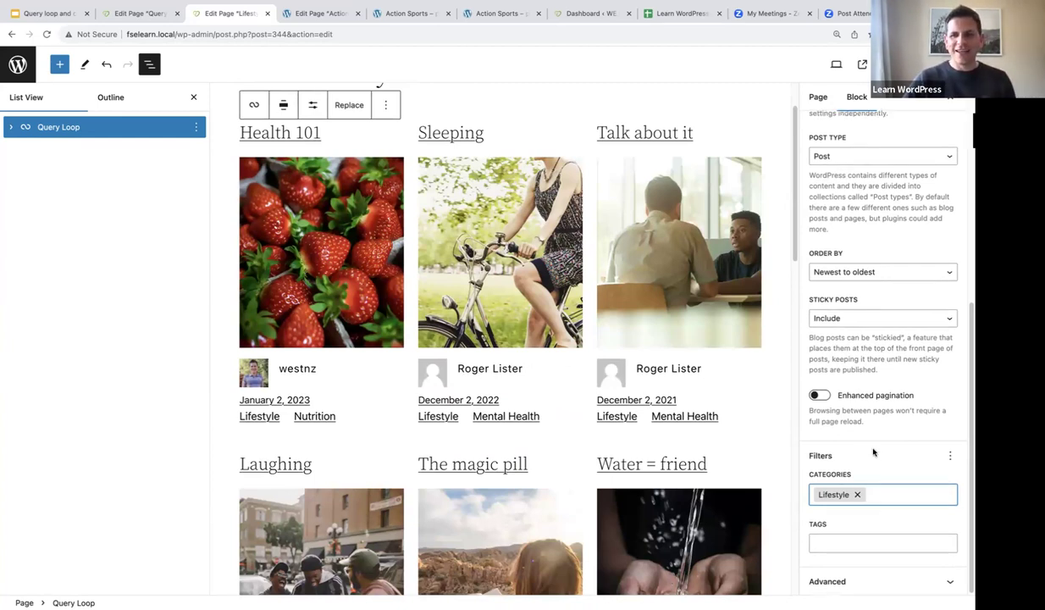
{"action": "left_click", "coordinate": [949, 454]}
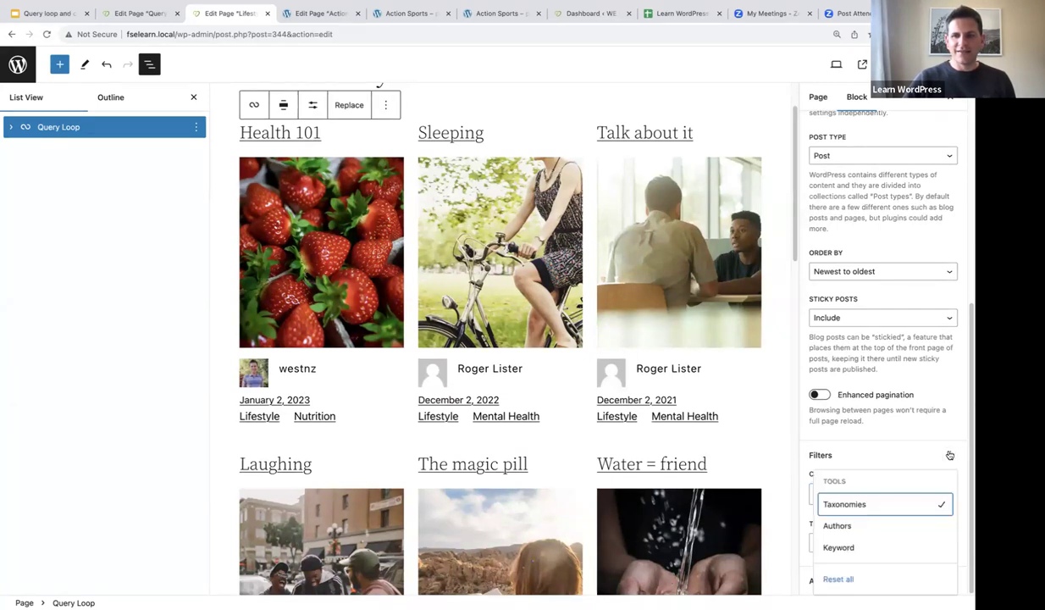
{"action": "left_click", "coordinate": [836, 526]}
{"action": "left_click", "coordinate": [805, 499]}
{"action": "scroll", "coordinate": [838, 479], "scroll_direction": "down", "scroll_amount": 1}
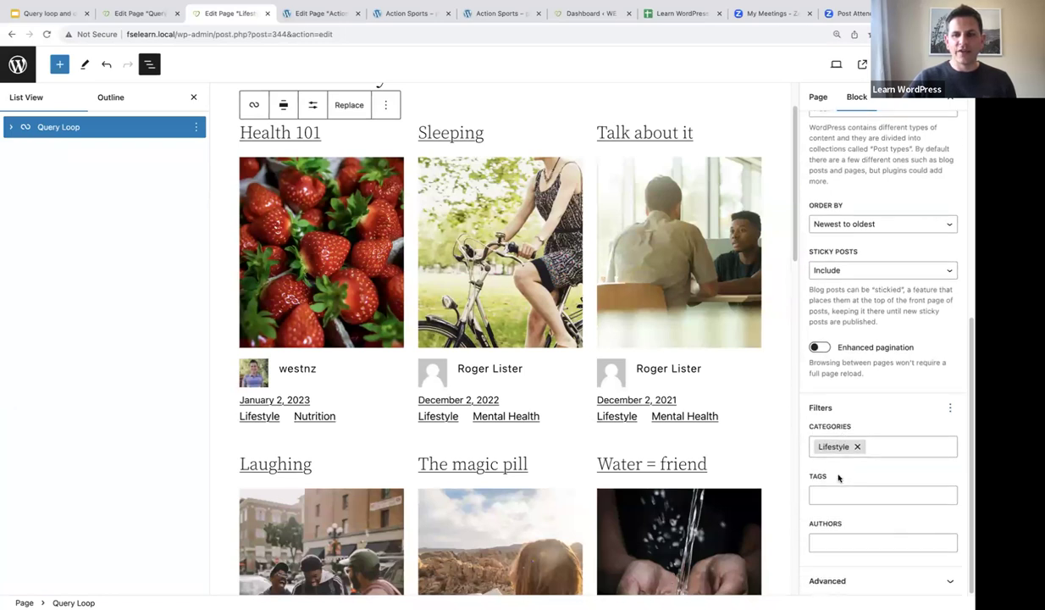
{"action": "left_click", "coordinate": [819, 537]}
{"action": "type", "text": "Roger"}
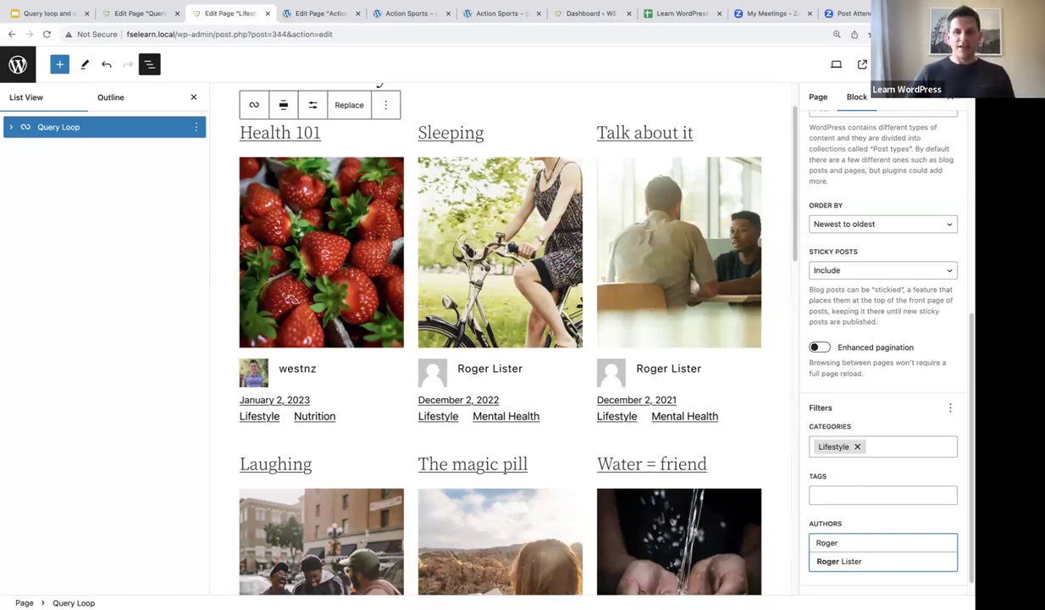
{"action": "left_click", "coordinate": [838, 561]}
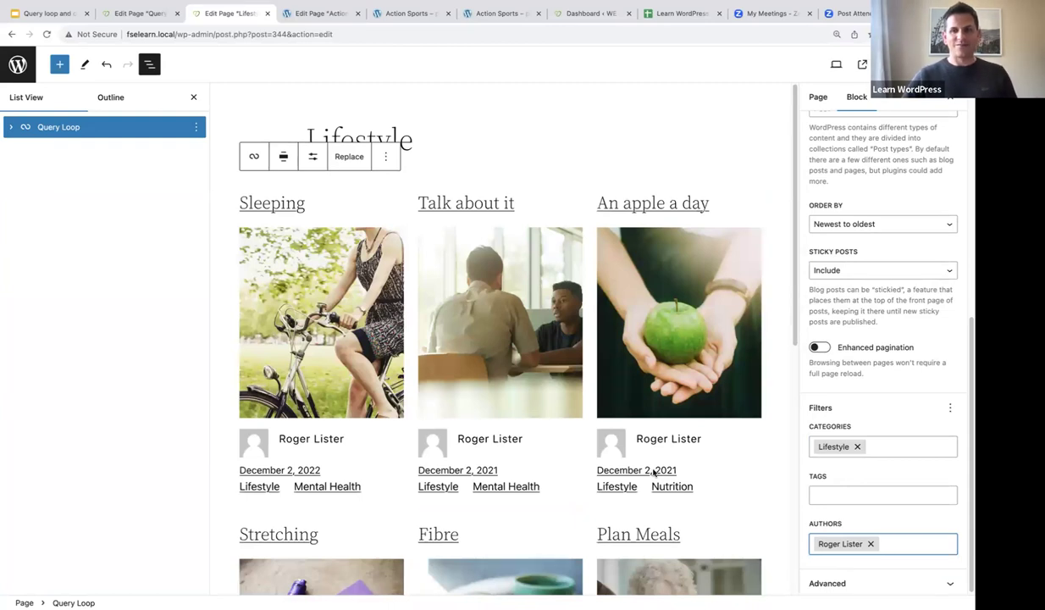
Step: Examine the filtered posts and the options available for the Query Loop's post type, order and sticky posts
{"action": "scroll", "coordinate": [645, 466], "scroll_direction": "down", "scroll_amount": 1}
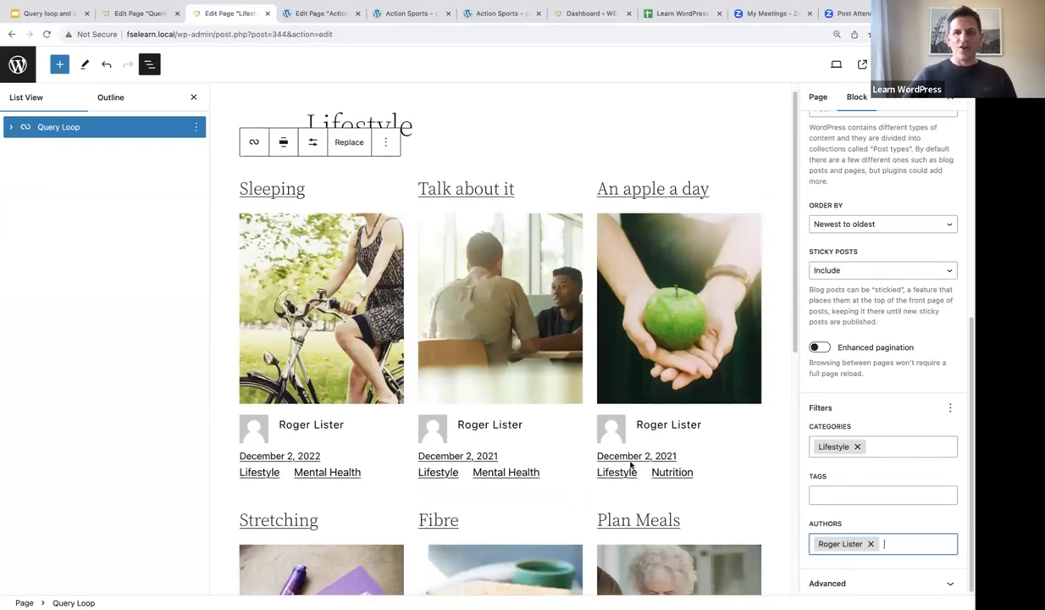
{"action": "scroll", "coordinate": [935, 338], "scroll_direction": "down", "scroll_amount": 1}
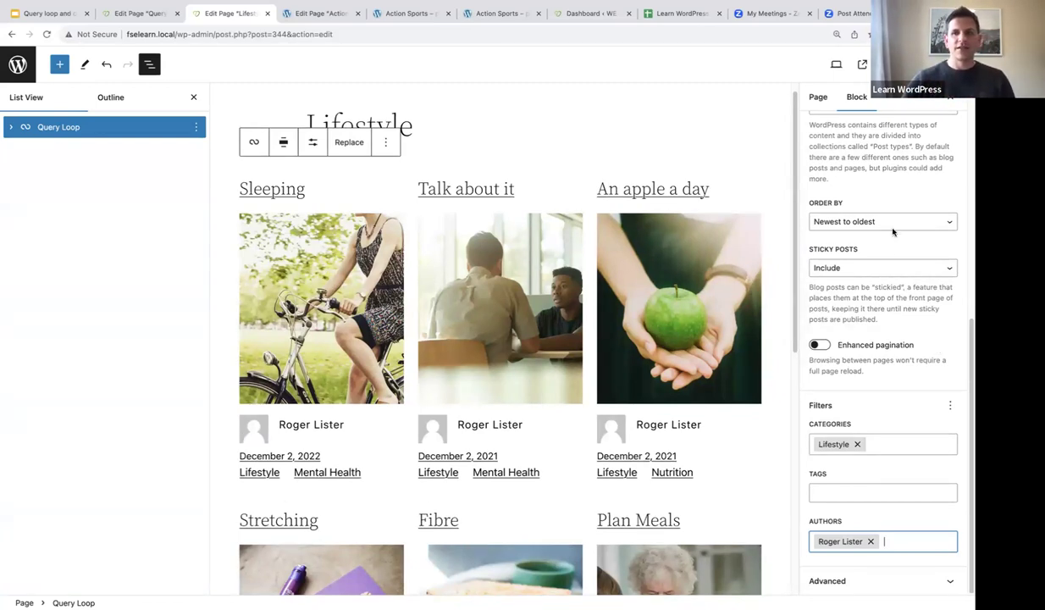
{"action": "scroll", "coordinate": [894, 195], "scroll_direction": "up", "scroll_amount": 3}
{"action": "scroll", "coordinate": [898, 196], "scroll_direction": "up", "scroll_amount": 2}
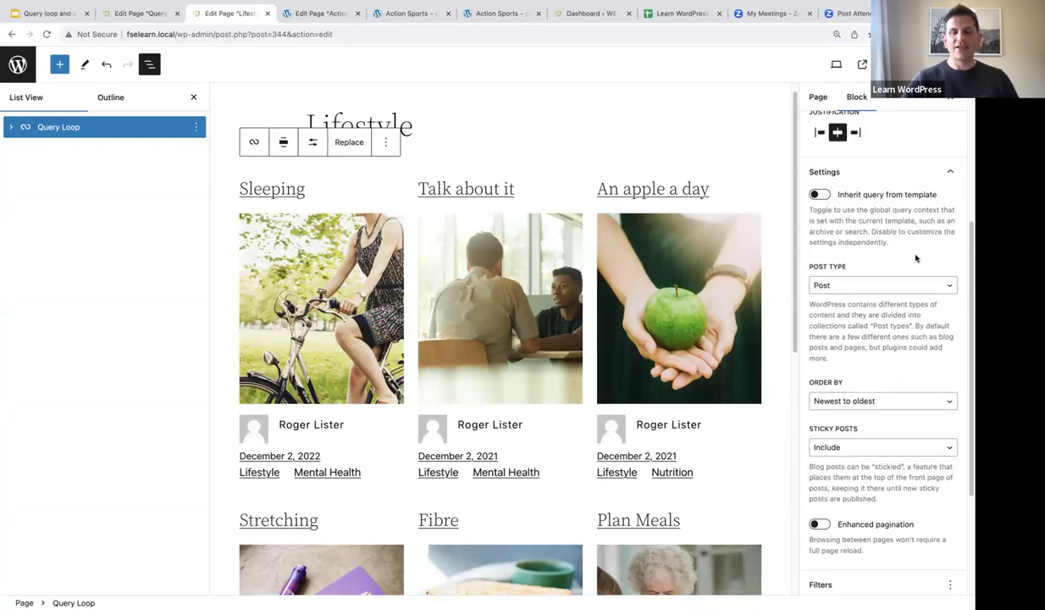
{"action": "scroll", "coordinate": [897, 254], "scroll_direction": "down", "scroll_amount": 2}
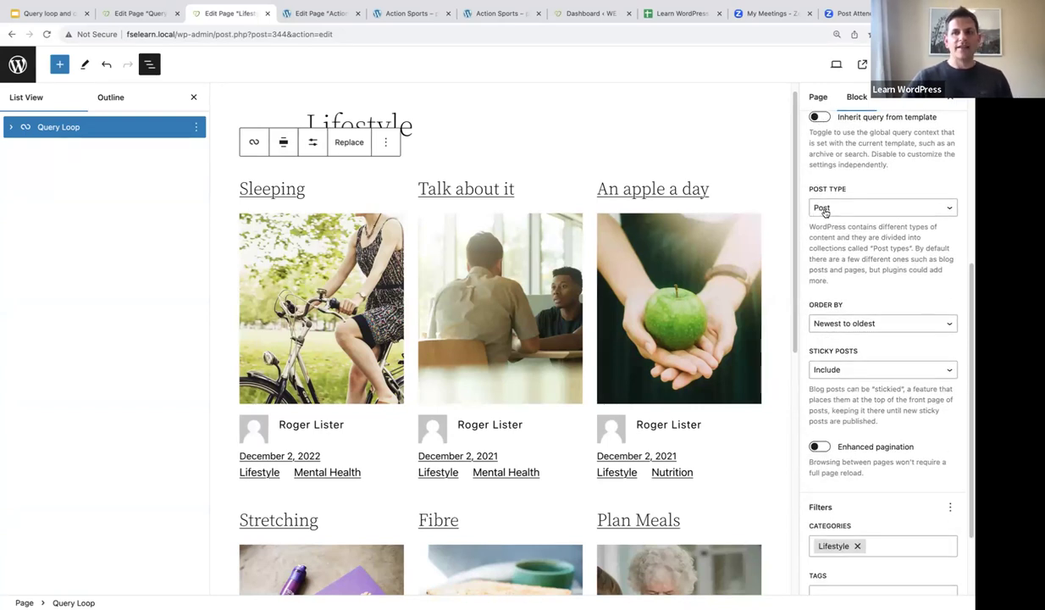
{"action": "left_click", "coordinate": [868, 213]}
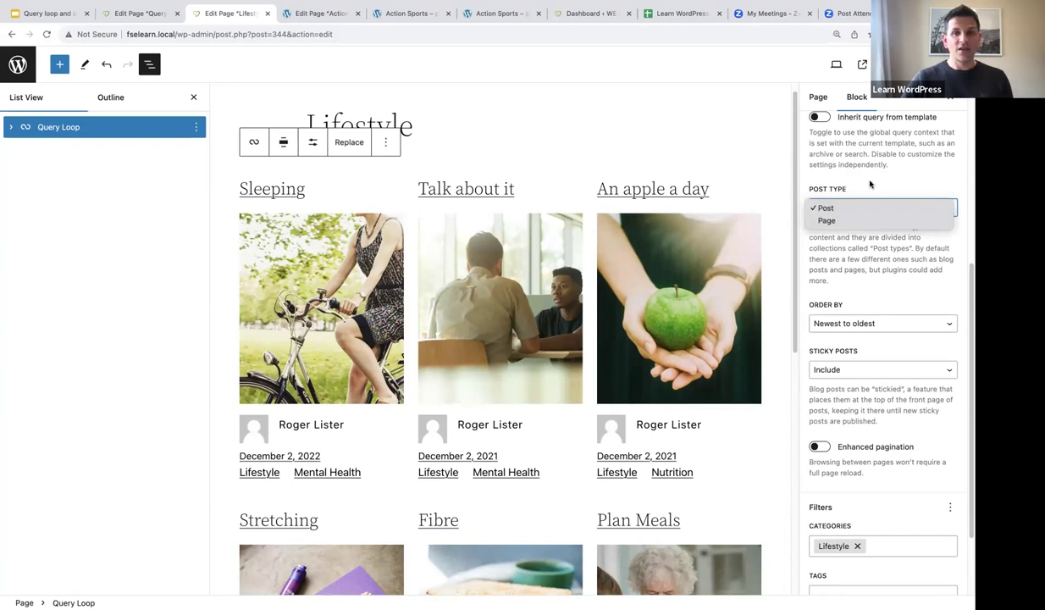
{"action": "left_click", "coordinate": [870, 183]}
{"action": "scroll", "coordinate": [888, 259], "scroll_direction": "down", "scroll_amount": 1}
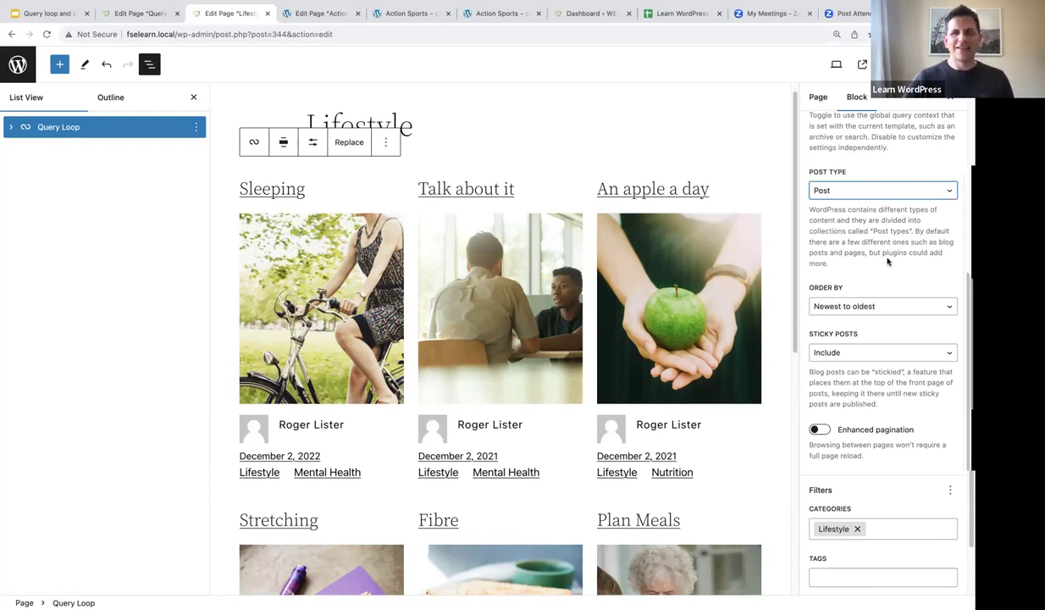
{"action": "scroll", "coordinate": [888, 260], "scroll_direction": "down", "scroll_amount": 2}
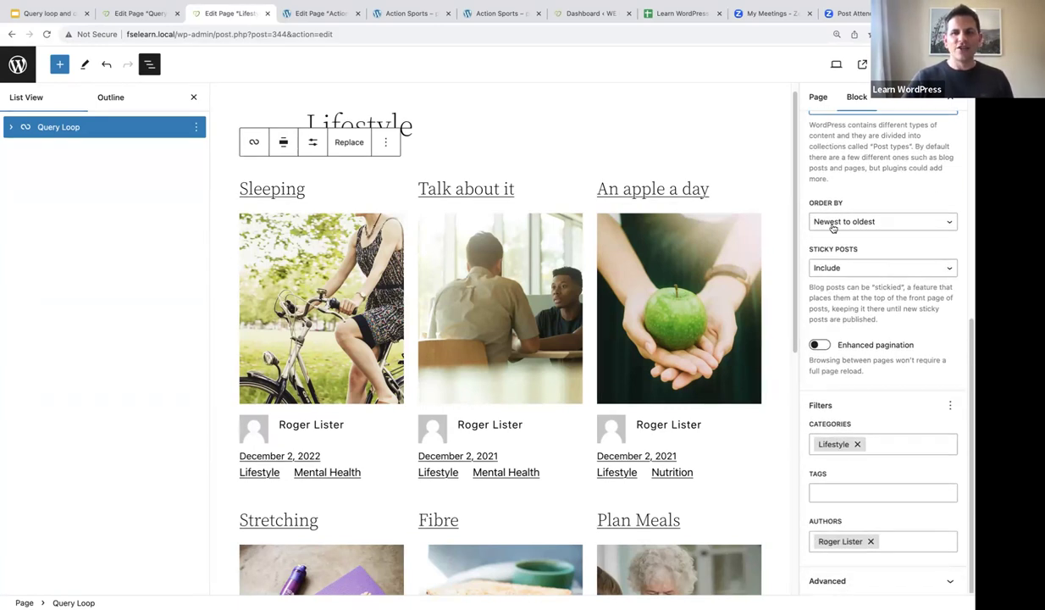
{"action": "left_click", "coordinate": [905, 223]}
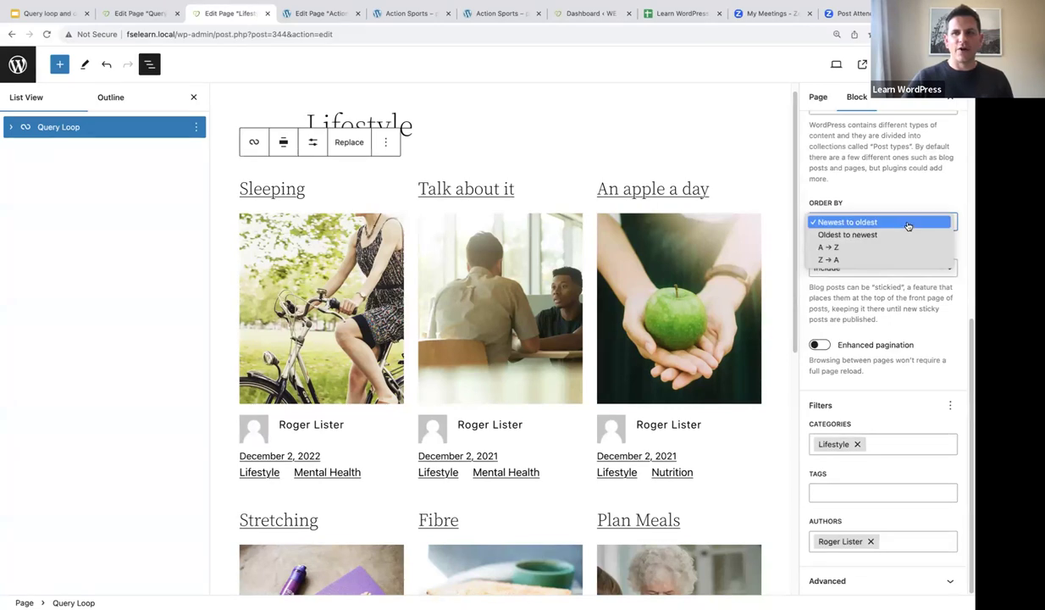
{"action": "left_click", "coordinate": [907, 222]}
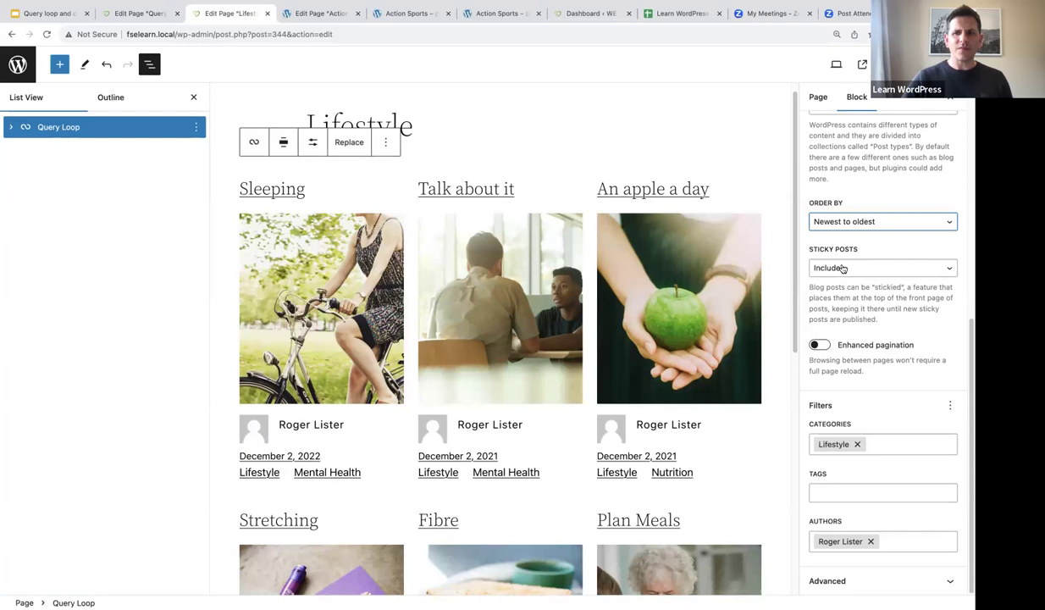
{"action": "left_click", "coordinate": [820, 271]}
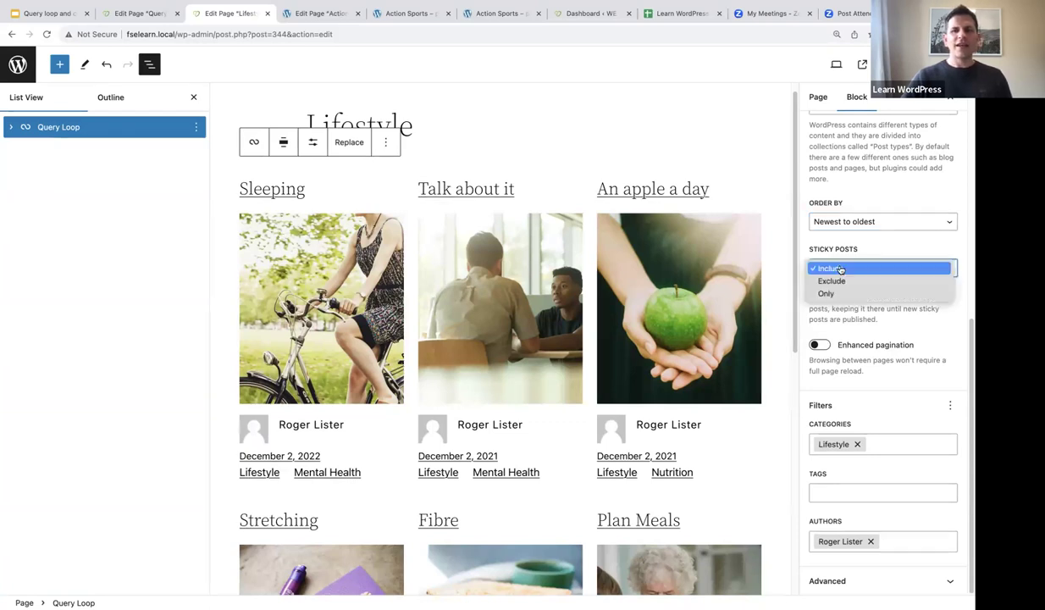
{"action": "left_click", "coordinate": [880, 249]}
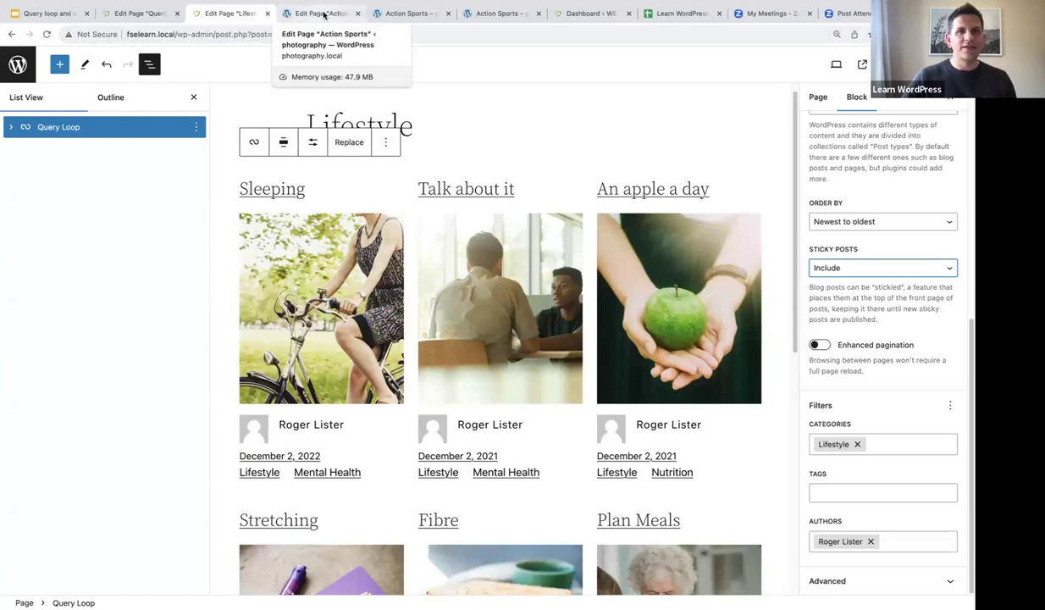
Step: Leave the Query Loop page without saving its changes and open the Health 101 post from the posts list for editing
{"action": "left_click", "coordinate": [132, 14]}
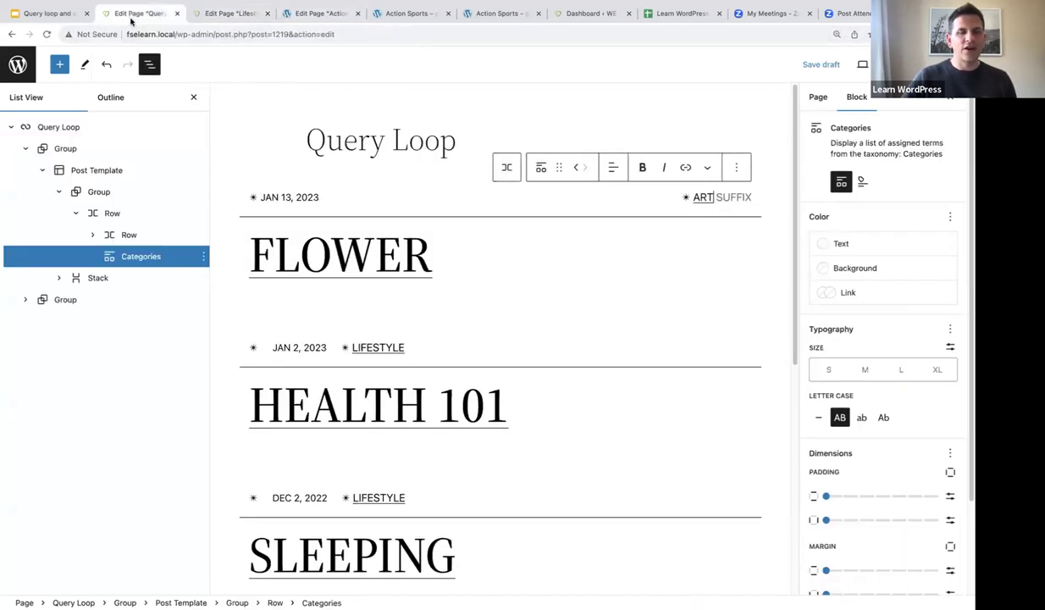
{"action": "left_click", "coordinate": [25, 64]}
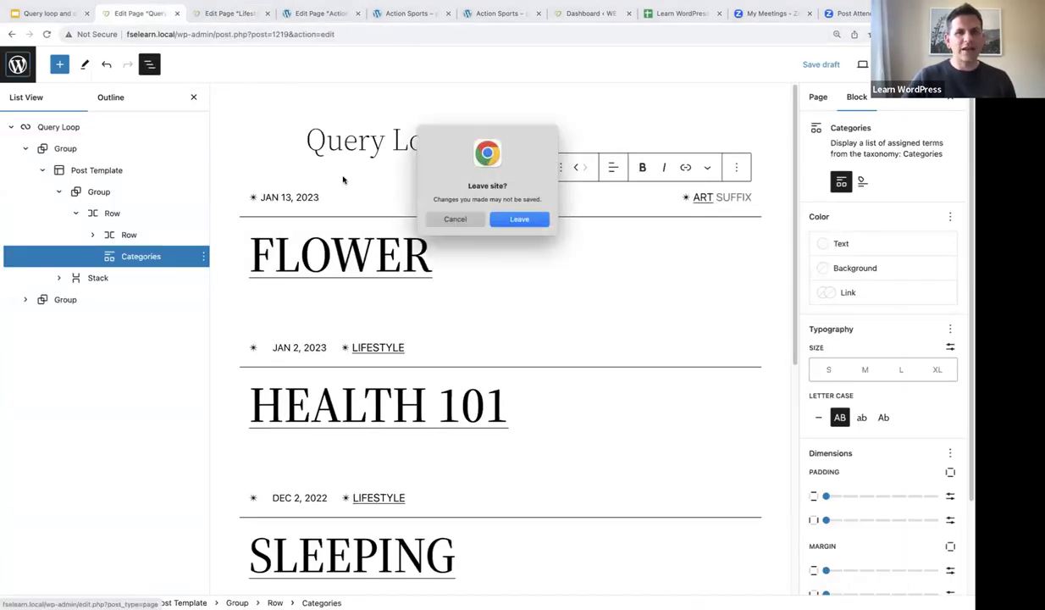
{"action": "left_click", "coordinate": [527, 219]}
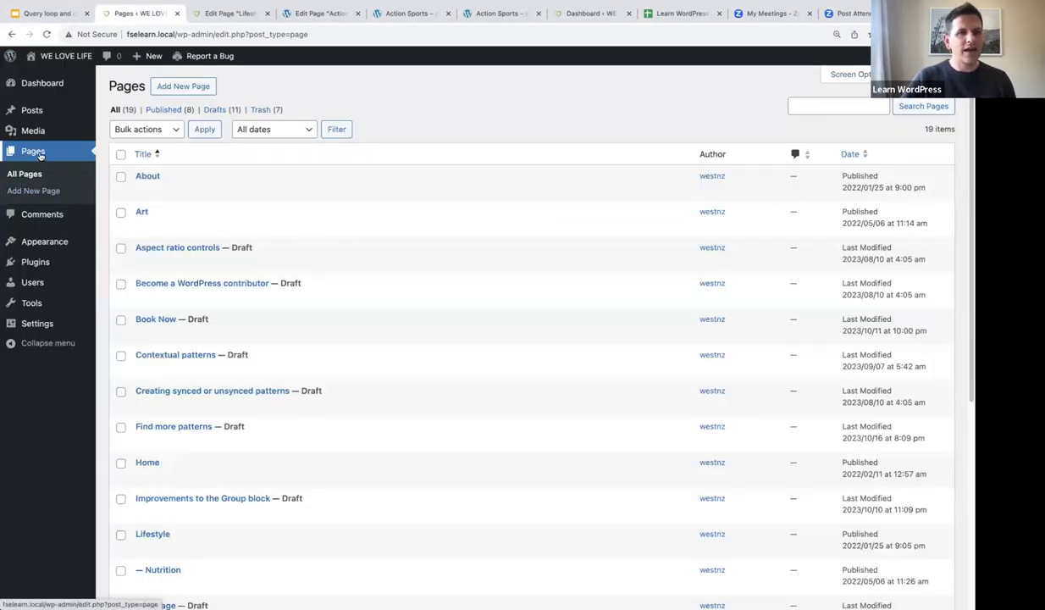
{"action": "left_click", "coordinate": [34, 111]}
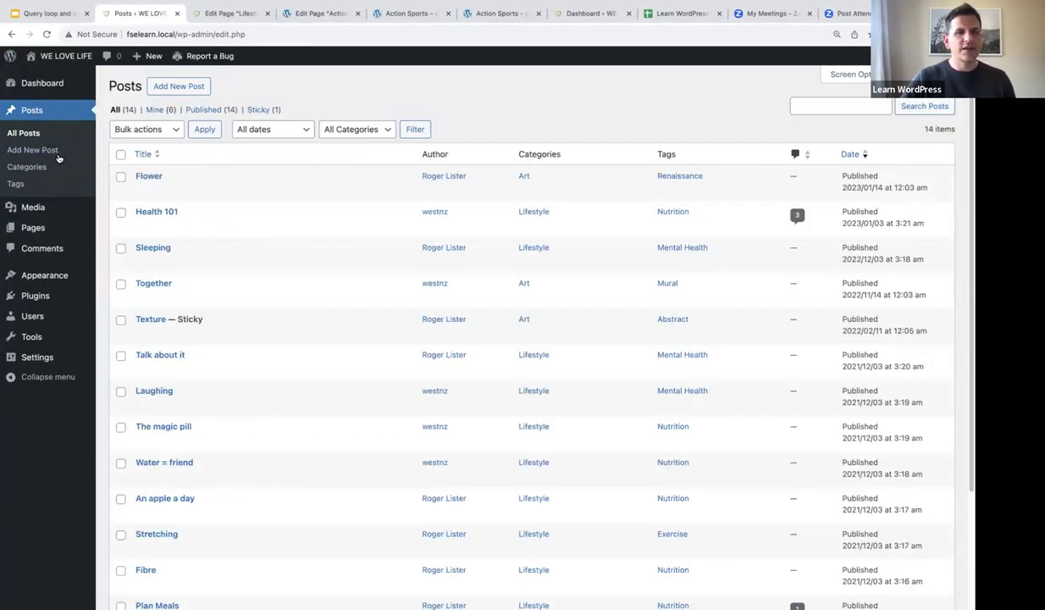
{"action": "left_click", "coordinate": [154, 212]}
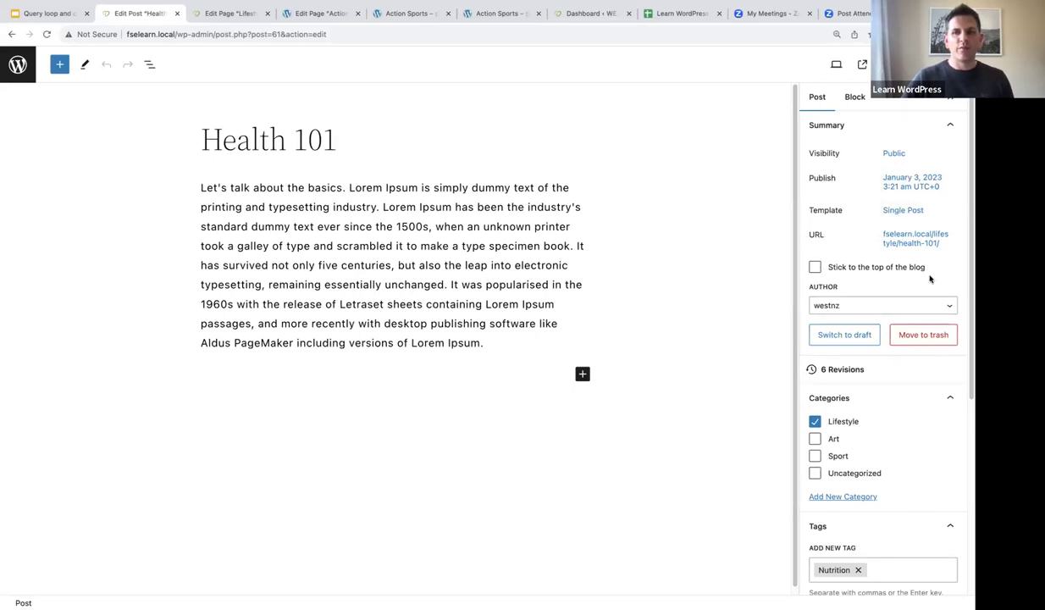
Step: Try the option that sticks the Health 101 post to the top of the blog, and switch it off again
{"action": "left_click", "coordinate": [814, 267]}
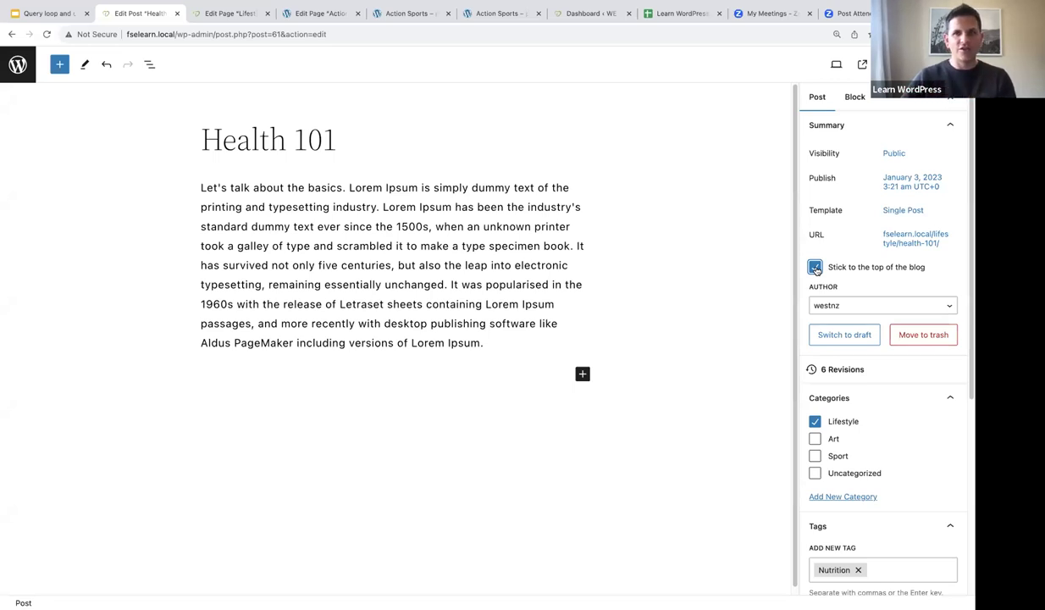
{"action": "left_click", "coordinate": [816, 268]}
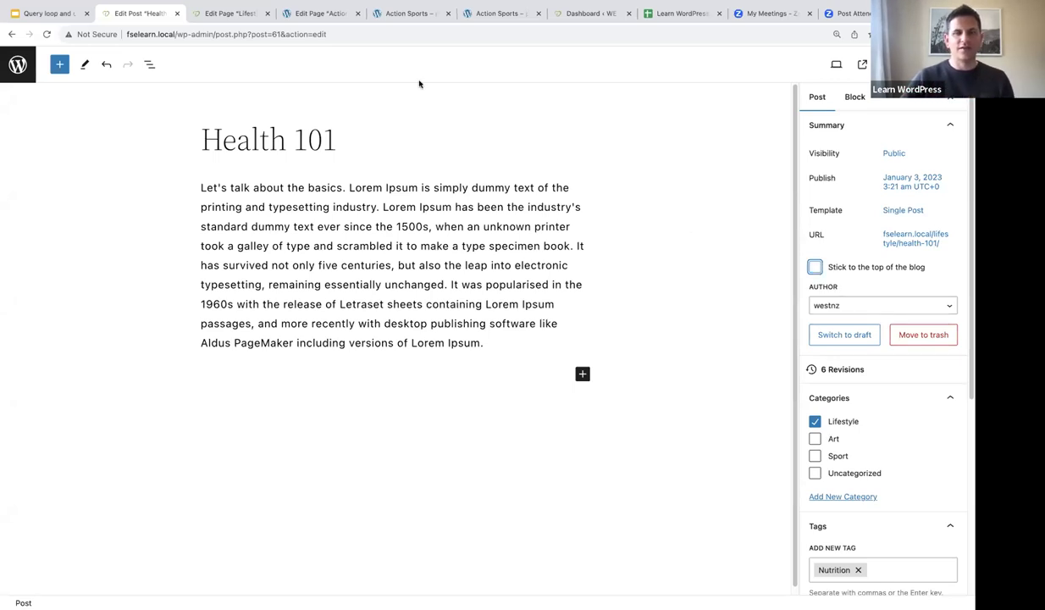
Step: Return to the Lifestyle page being edited and try the Query Loop's Enhanced pagination option, switching it off again
{"action": "left_click", "coordinate": [229, 15]}
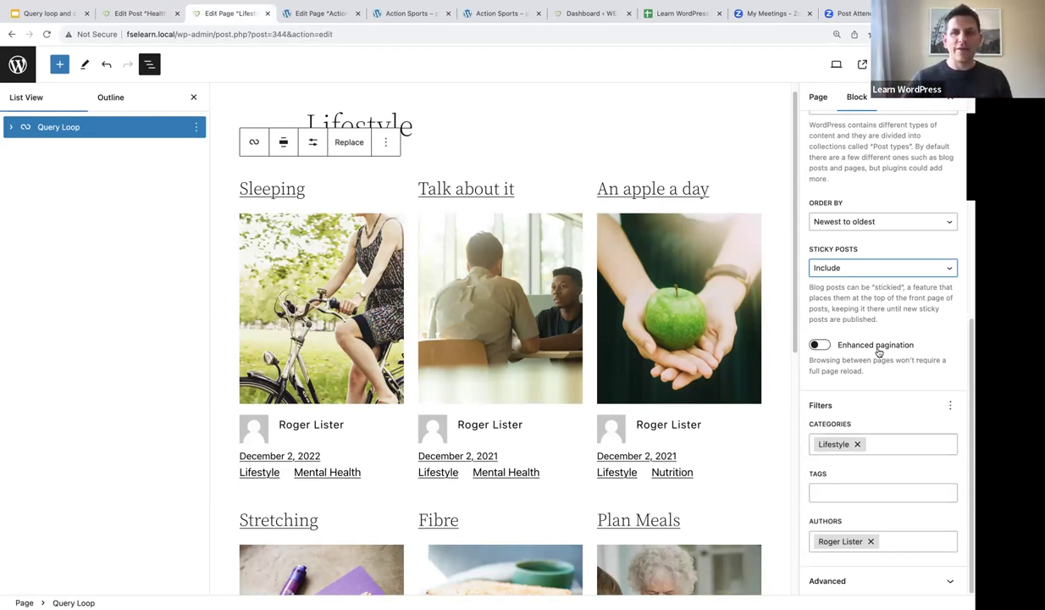
{"action": "left_click", "coordinate": [815, 346]}
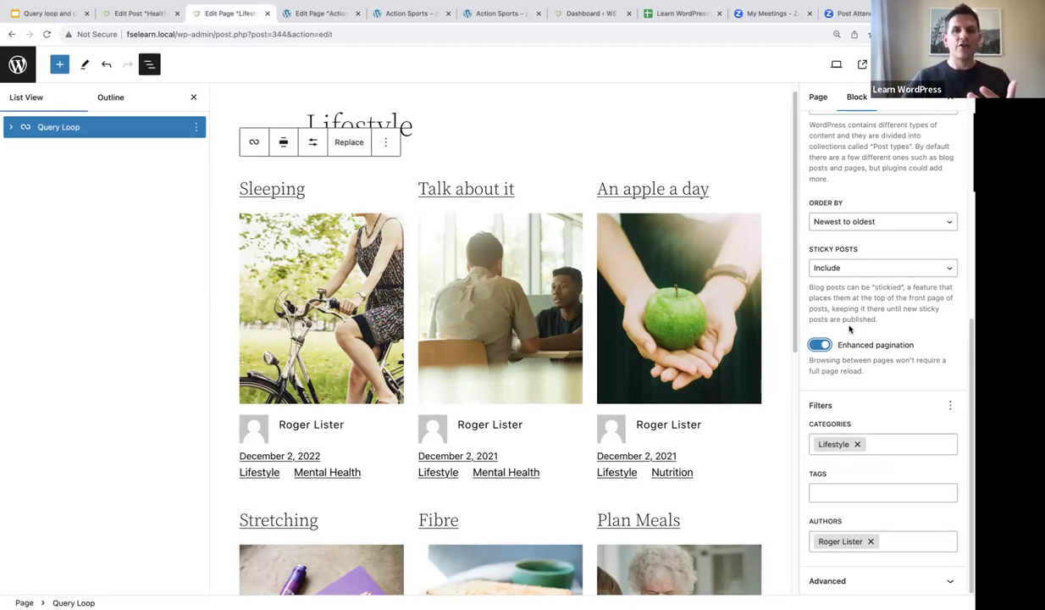
{"action": "left_click", "coordinate": [825, 347]}
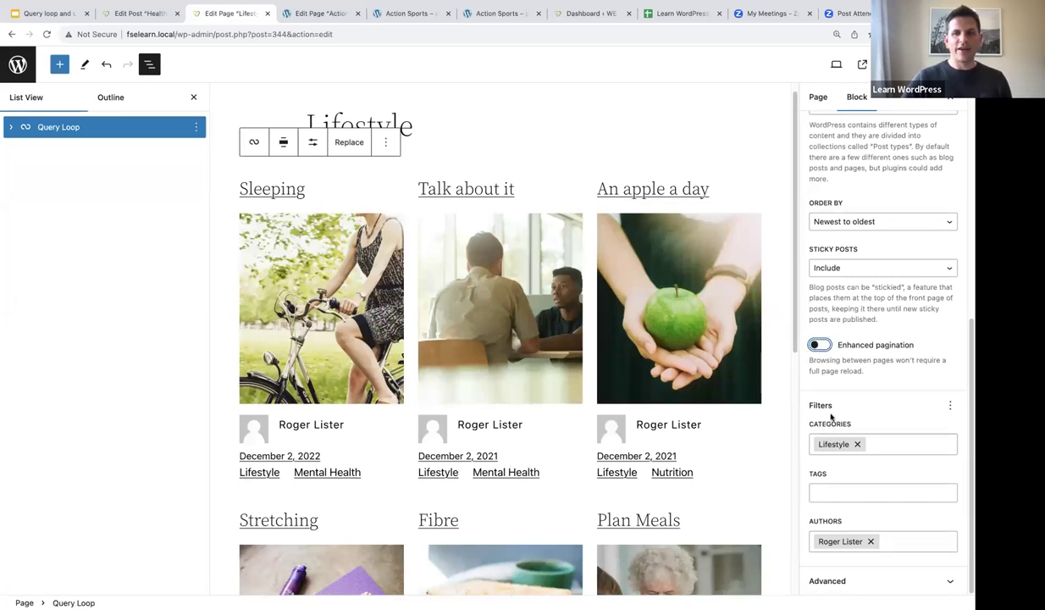
Step: Examine the Query Loop's advanced settings and its post layout down to the pagination
{"action": "left_click", "coordinate": [946, 582]}
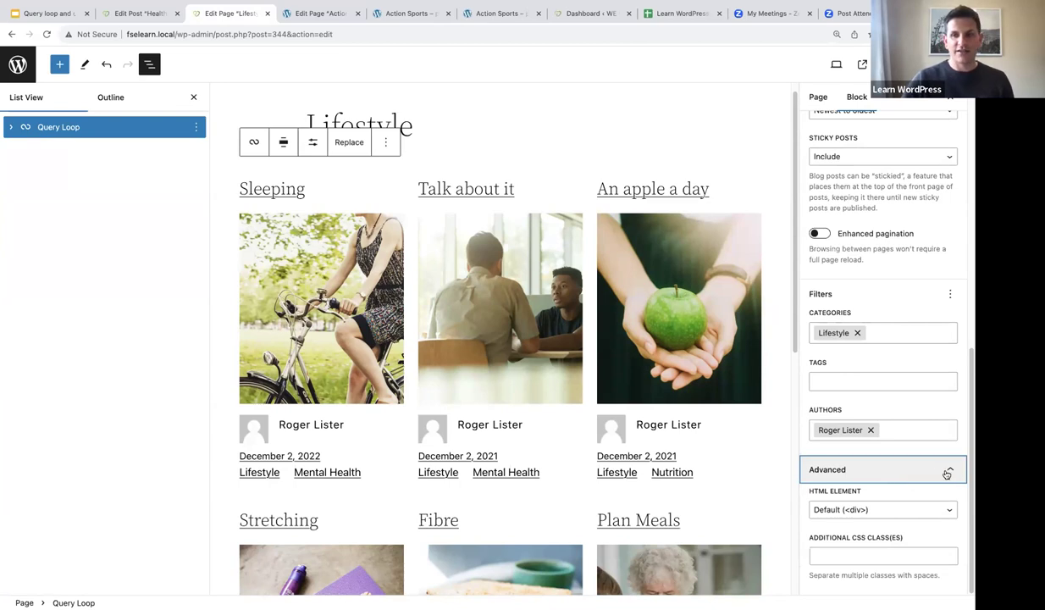
{"action": "left_click", "coordinate": [948, 472]}
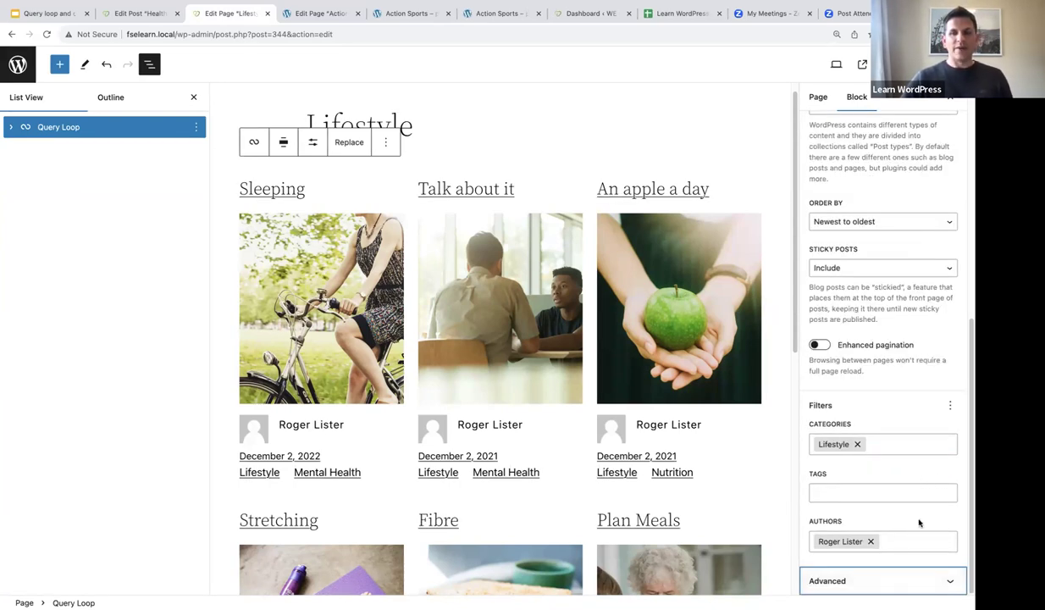
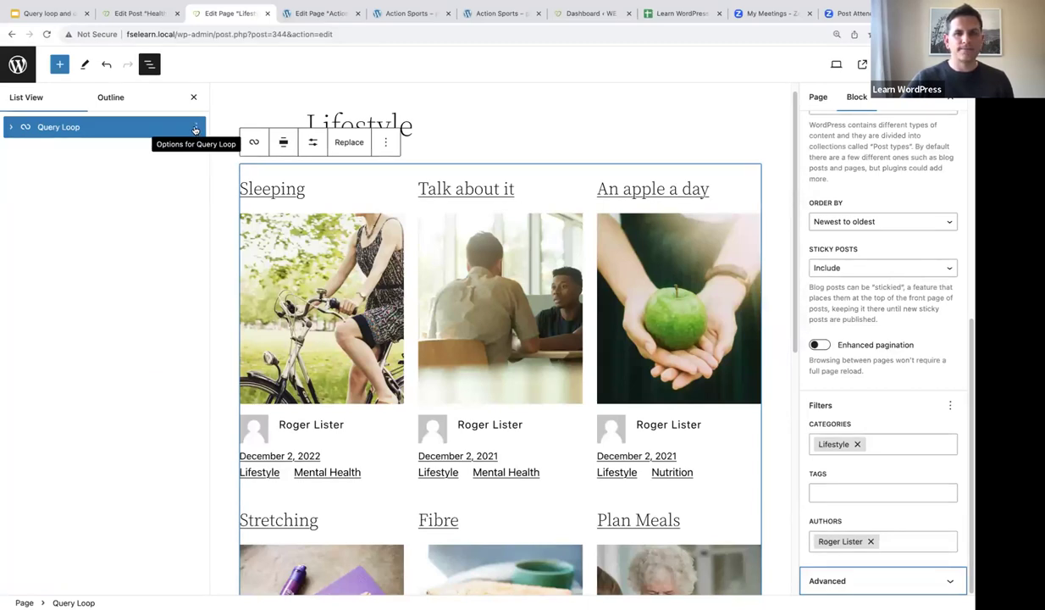
{"action": "scroll", "coordinate": [312, 222], "scroll_direction": "down", "scroll_amount": 4}
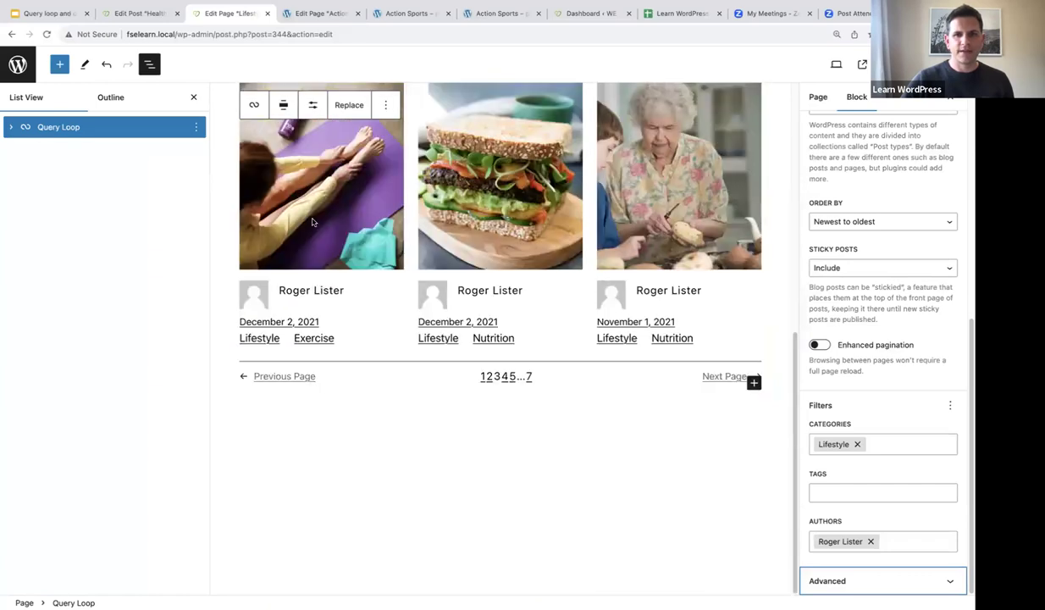
{"action": "scroll", "coordinate": [313, 222], "scroll_direction": "up", "scroll_amount": 4}
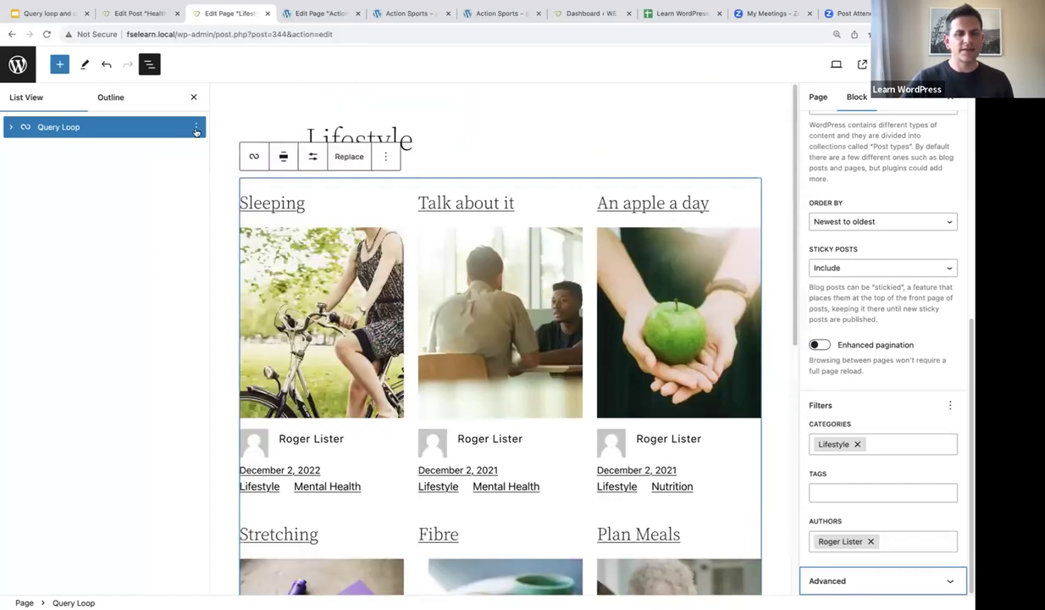
{"action": "left_click", "coordinate": [196, 128]}
{"action": "left_click", "coordinate": [193, 127]}
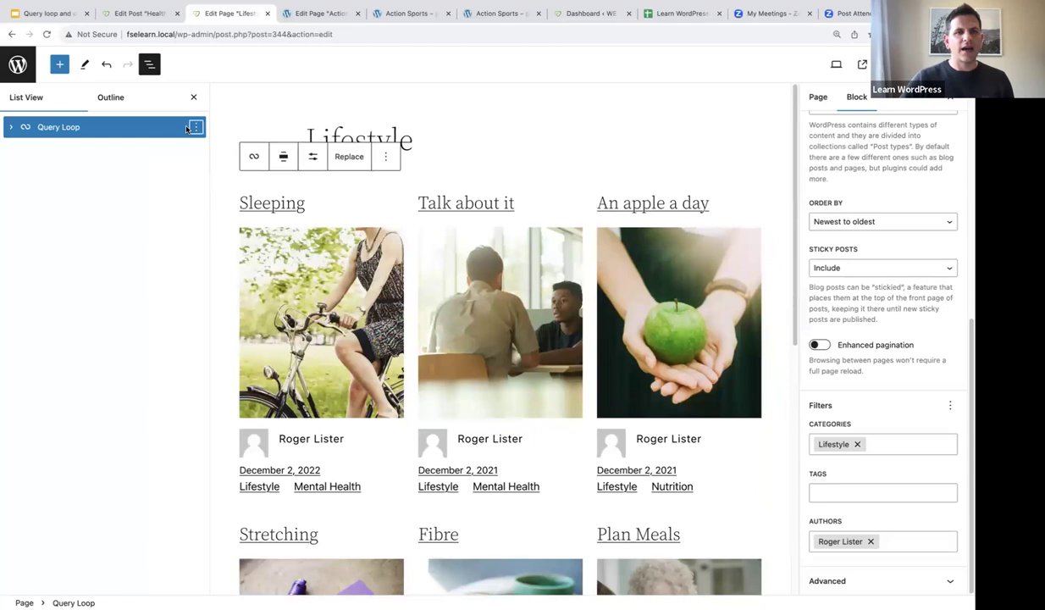
Step: Browse the patterns available for the Query Loop and replace its design with the Irregular grid of posts pattern
{"action": "left_click", "coordinate": [346, 157]}
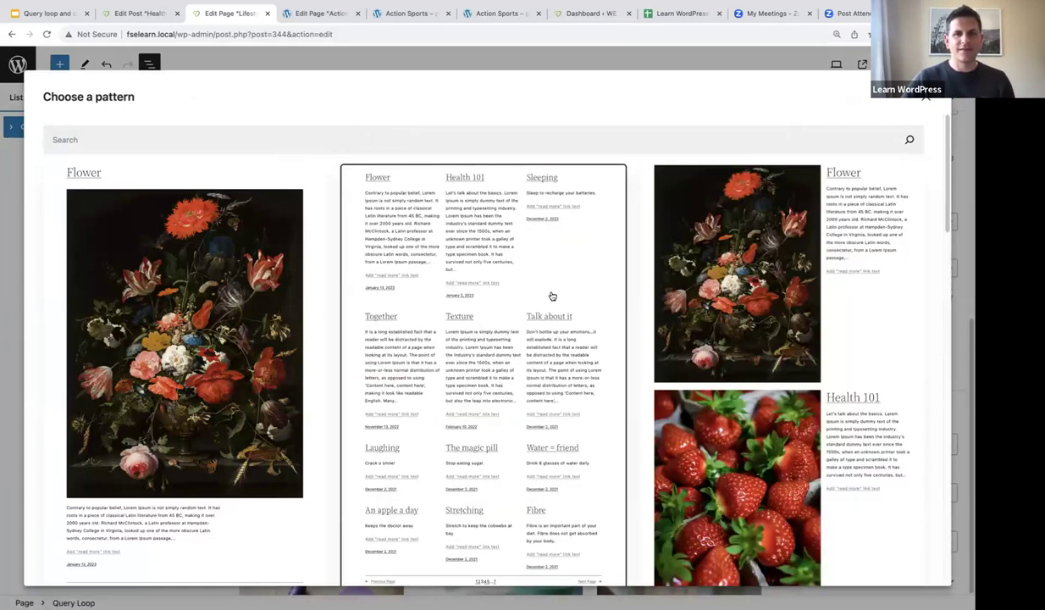
{"action": "scroll", "coordinate": [554, 292], "scroll_direction": "down", "scroll_amount": 2}
{"action": "scroll", "coordinate": [552, 296], "scroll_direction": "down", "scroll_amount": 10}
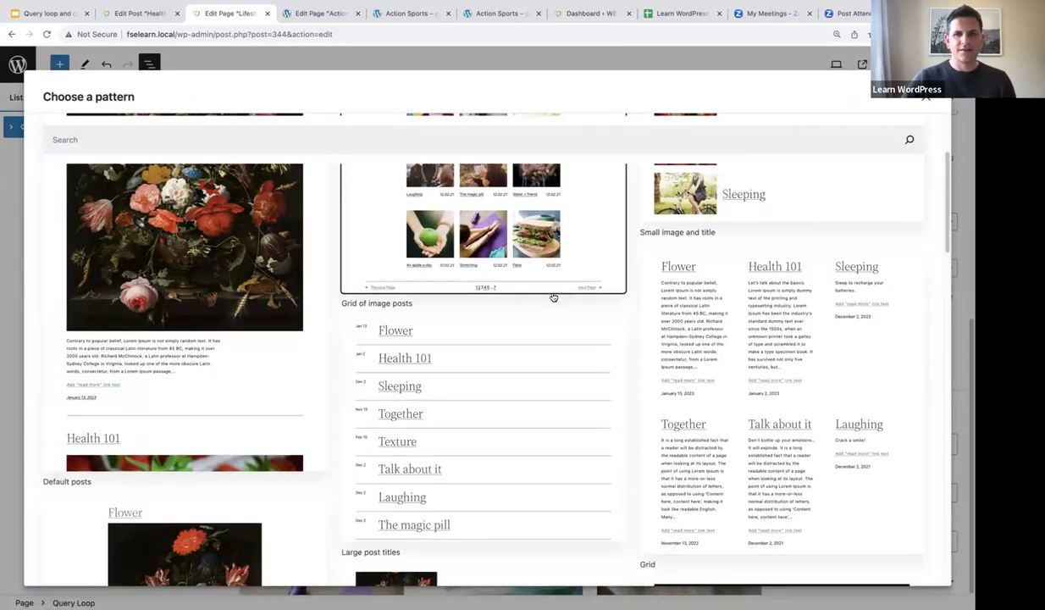
{"action": "scroll", "coordinate": [552, 296], "scroll_direction": "down", "scroll_amount": 6}
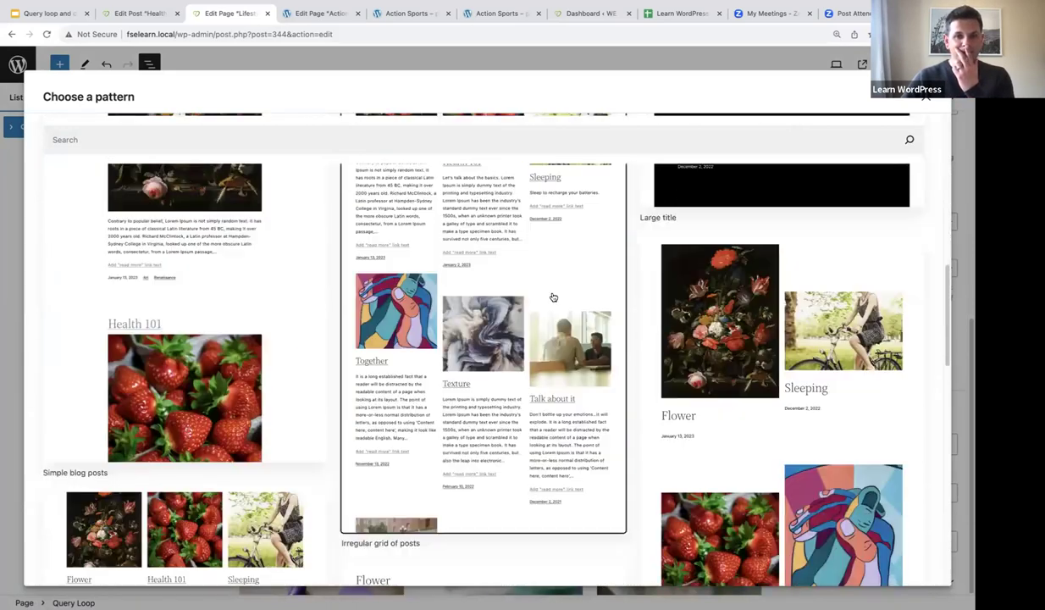
{"action": "scroll", "coordinate": [508, 305], "scroll_direction": "up", "scroll_amount": 4}
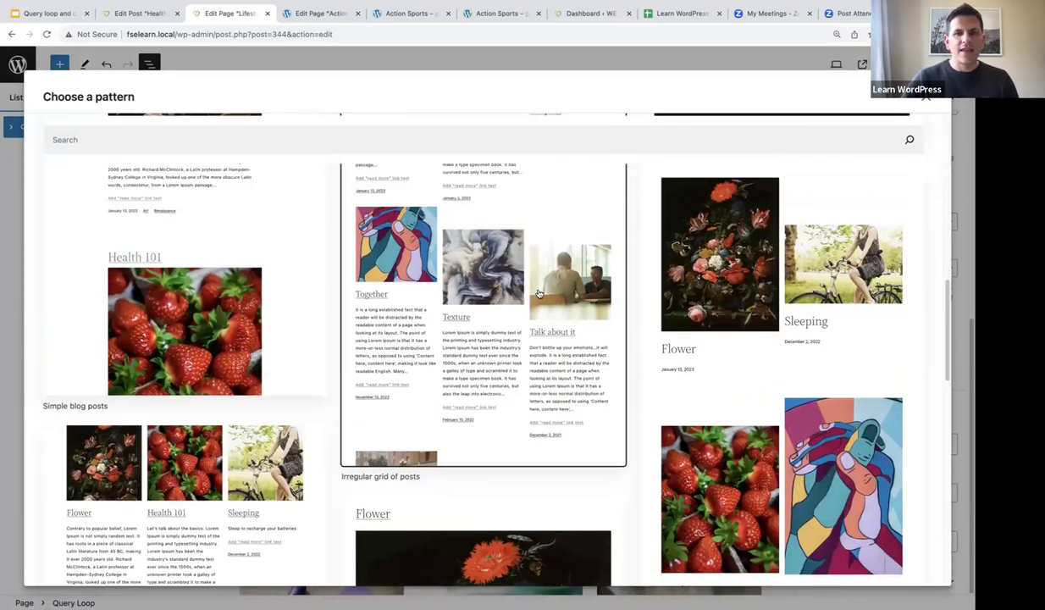
{"action": "scroll", "coordinate": [460, 317], "scroll_direction": "down", "scroll_amount": 3}
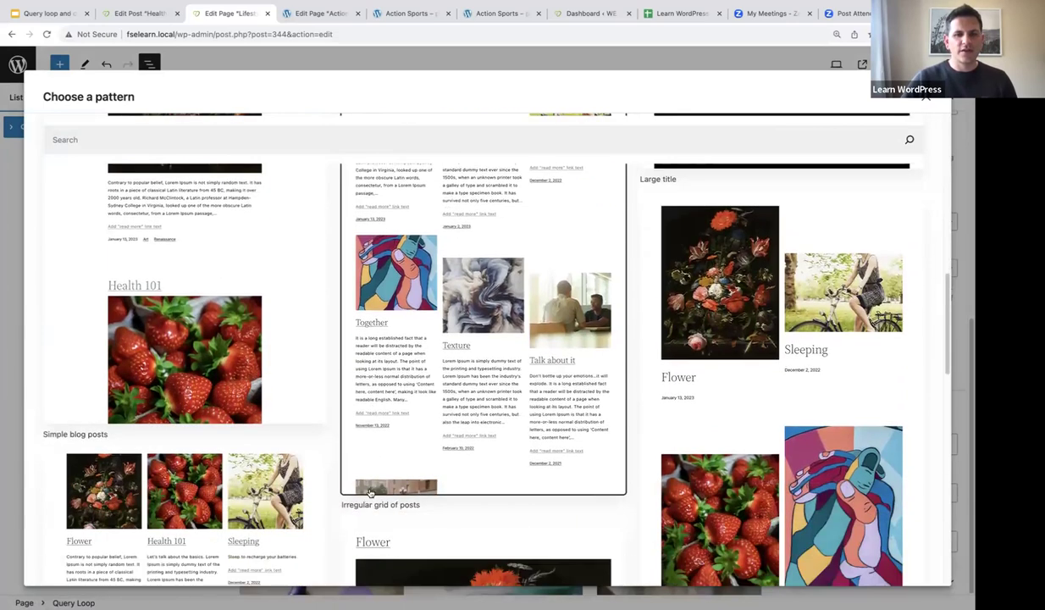
{"action": "scroll", "coordinate": [523, 402], "scroll_direction": "up", "scroll_amount": 5}
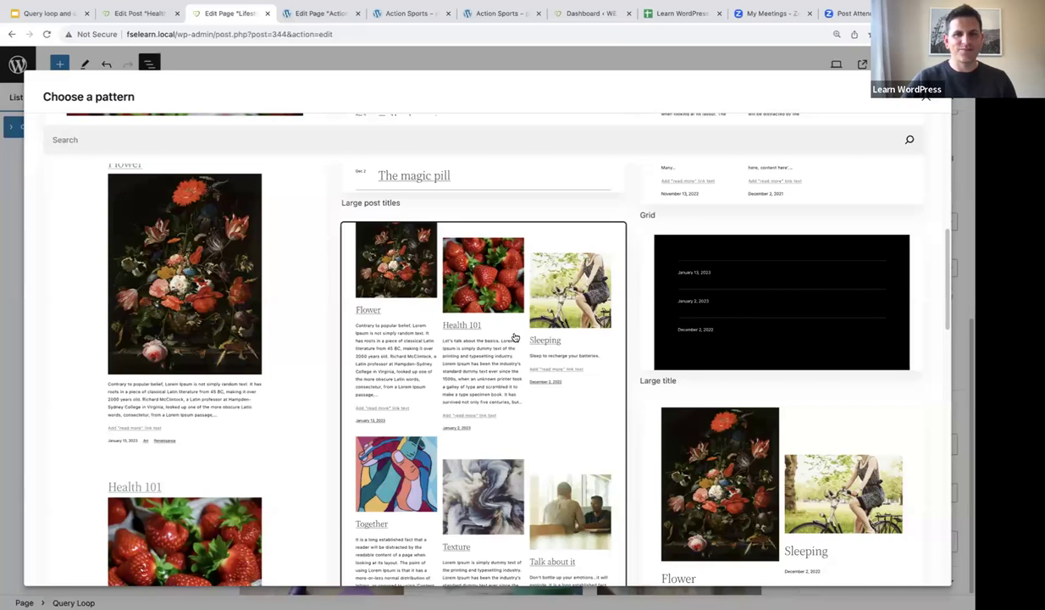
{"action": "scroll", "coordinate": [513, 337], "scroll_direction": "down", "scroll_amount": 4}
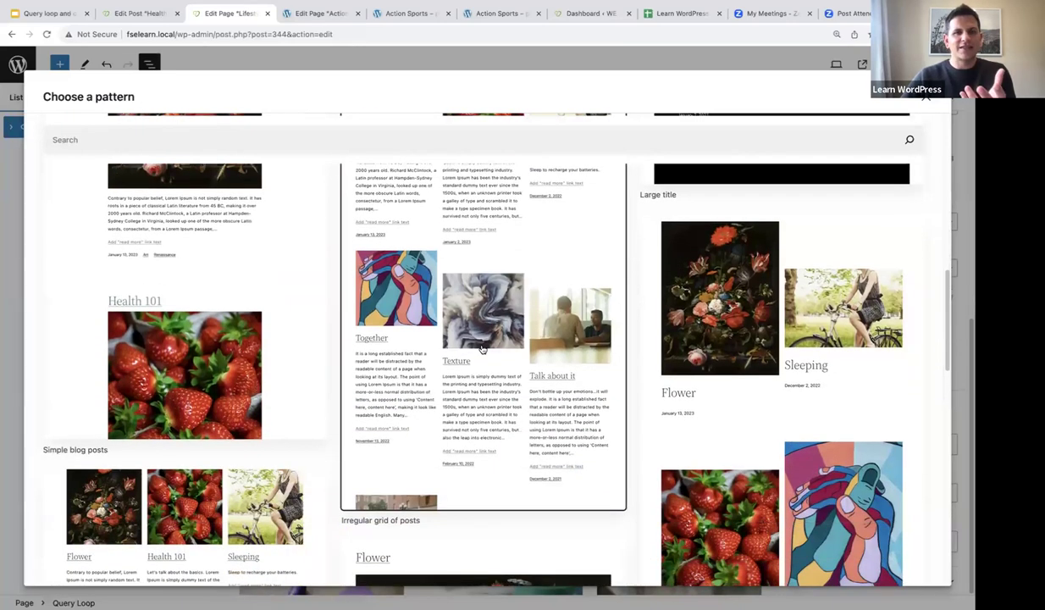
{"action": "scroll", "coordinate": [481, 348], "scroll_direction": "up", "scroll_amount": 2}
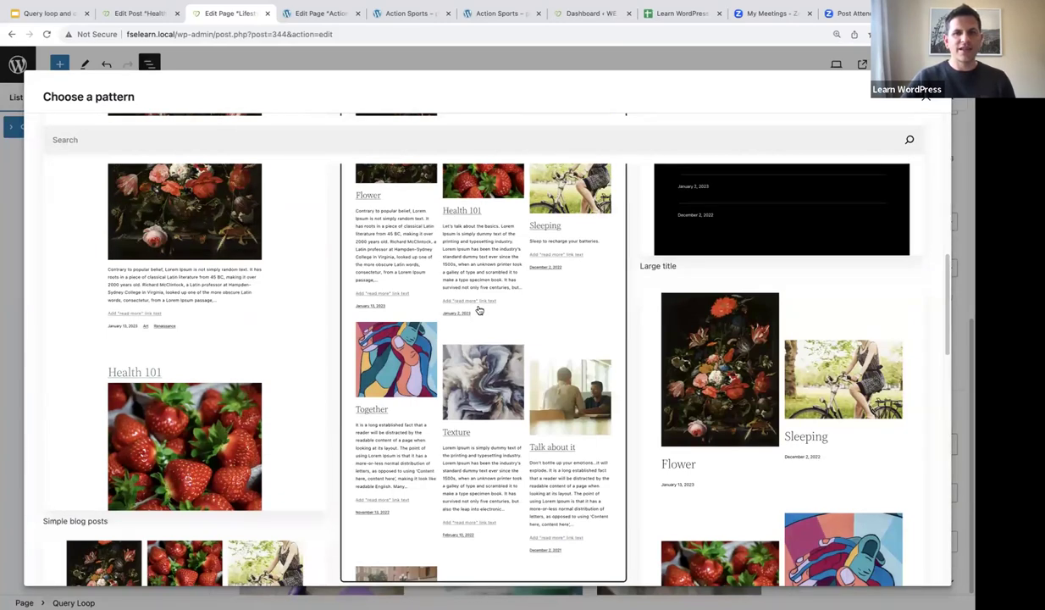
{"action": "left_click", "coordinate": [479, 310]}
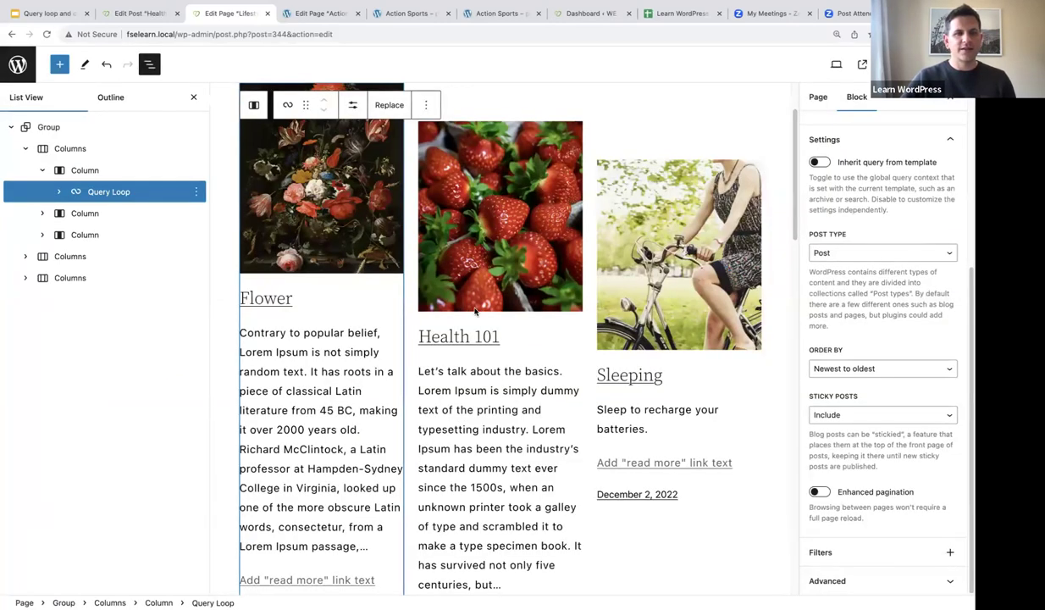
Step: Delete the second and third Columns blocks from the pattern's Group, keeping only the first row
{"action": "left_click", "coordinate": [196, 258]}
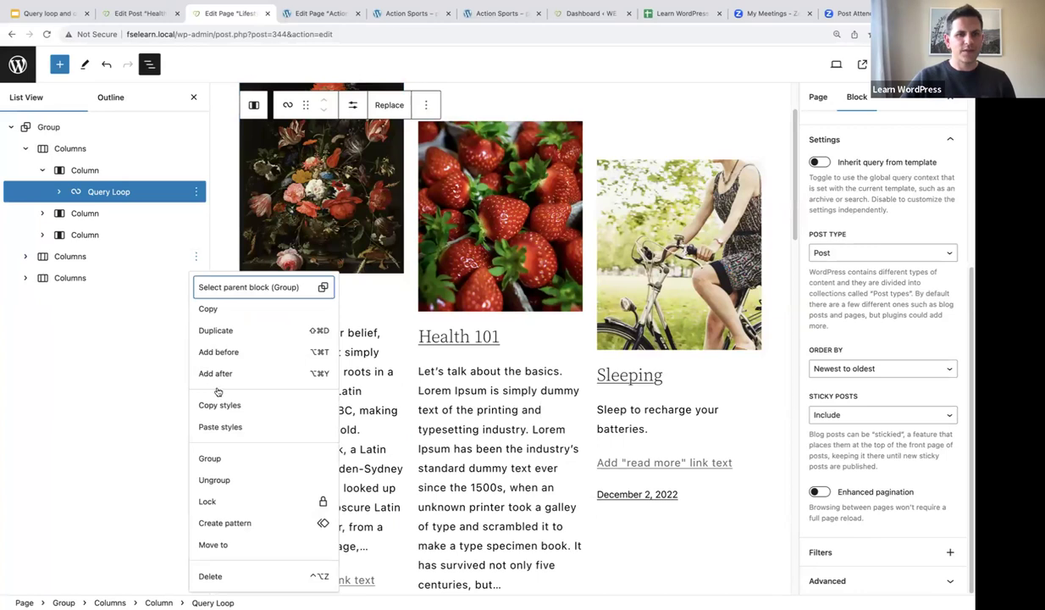
{"action": "left_click", "coordinate": [210, 575]}
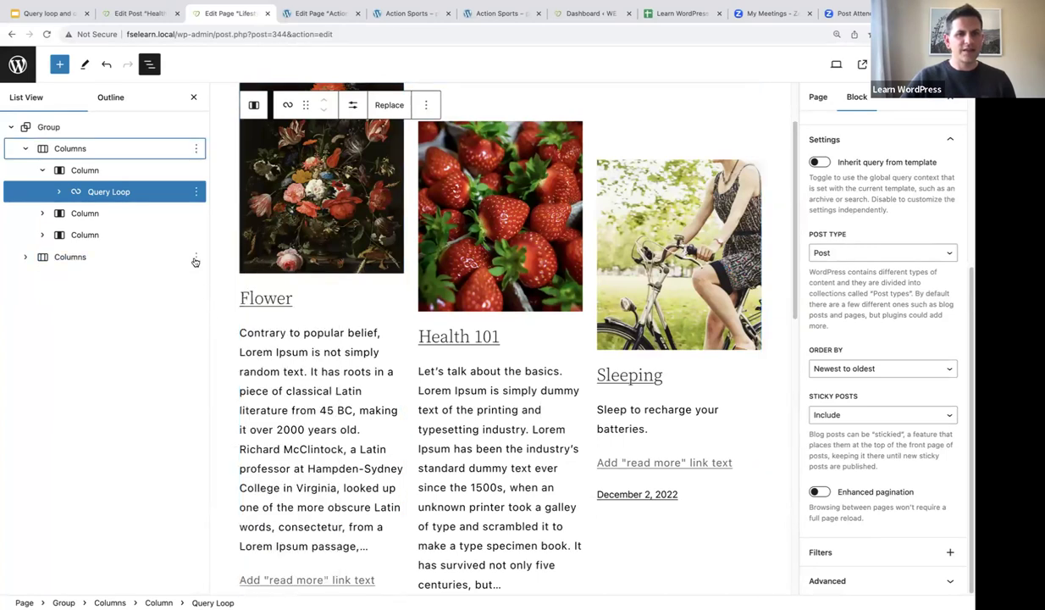
{"action": "left_click", "coordinate": [196, 256]}
{"action": "left_click", "coordinate": [210, 576]}
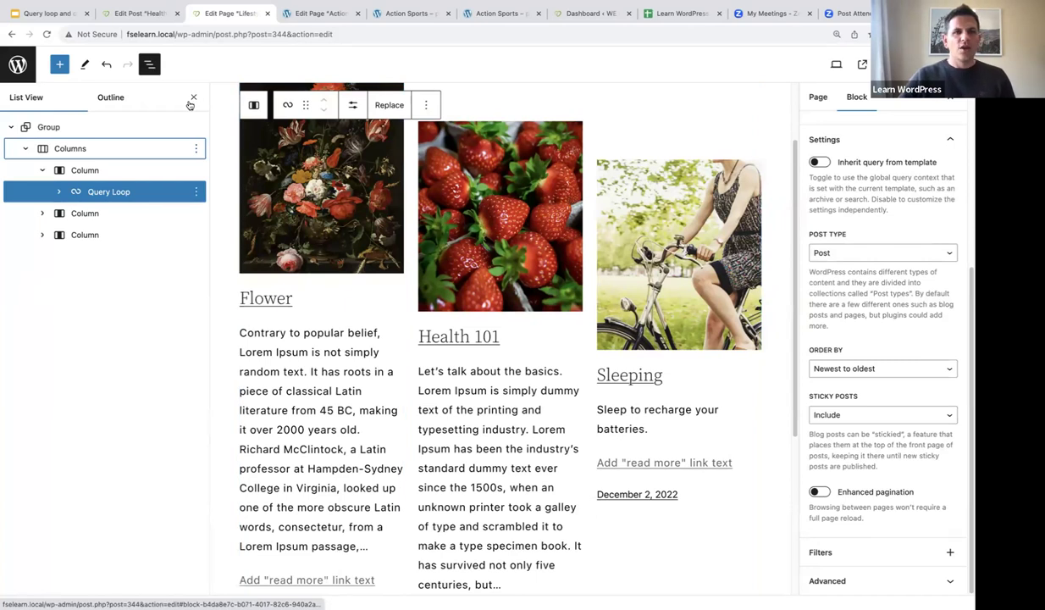
{"action": "scroll", "coordinate": [606, 196], "scroll_direction": "up", "scroll_amount": 2}
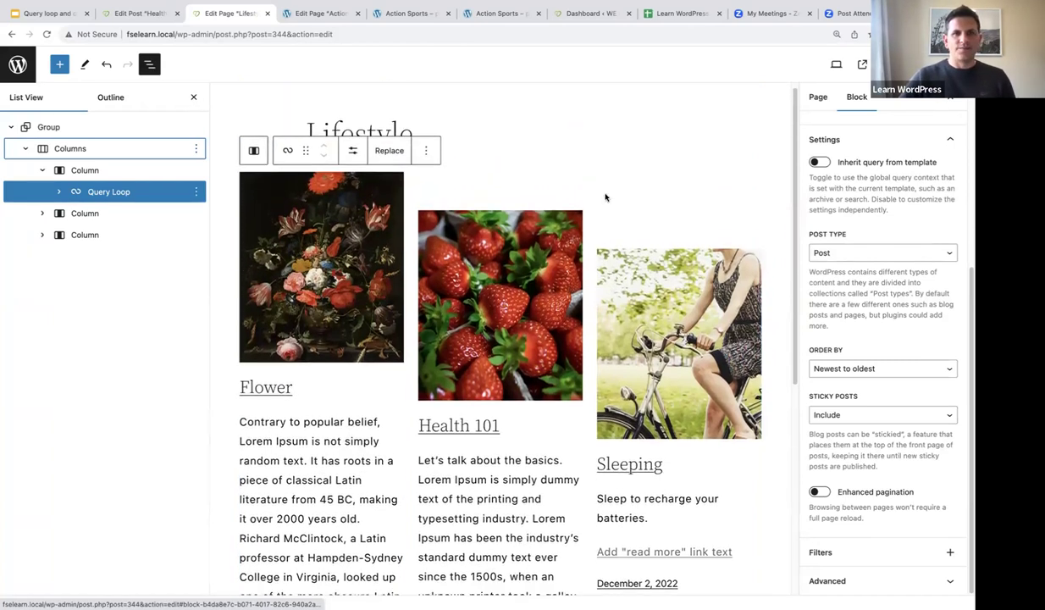
Step: Hide the block settings sidebar and expand the second and third columns in the block list to show their Query Loops
{"action": "left_click", "coordinate": [950, 100]}
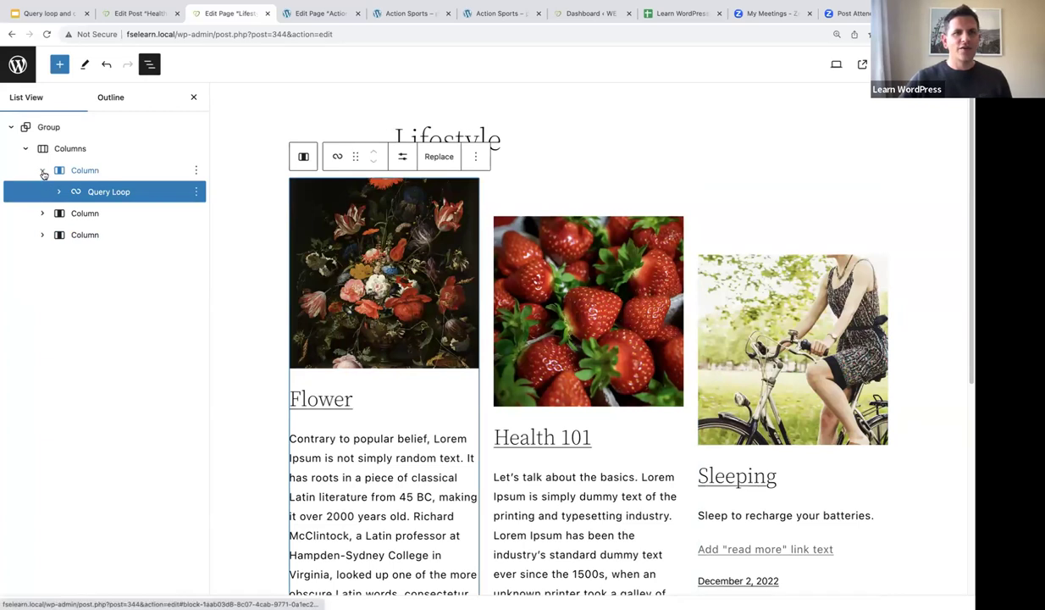
{"action": "left_click", "coordinate": [42, 212]}
{"action": "left_click", "coordinate": [43, 256]}
{"action": "scroll", "coordinate": [718, 334], "scroll_direction": "down", "scroll_amount": 8}
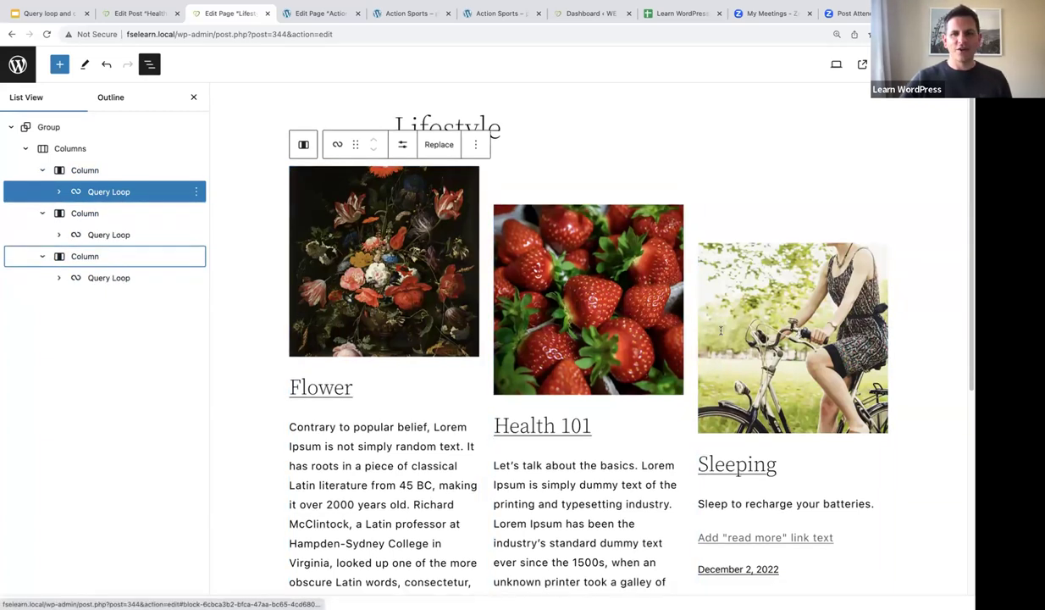
{"action": "scroll", "coordinate": [721, 332], "scroll_direction": "up", "scroll_amount": 8}
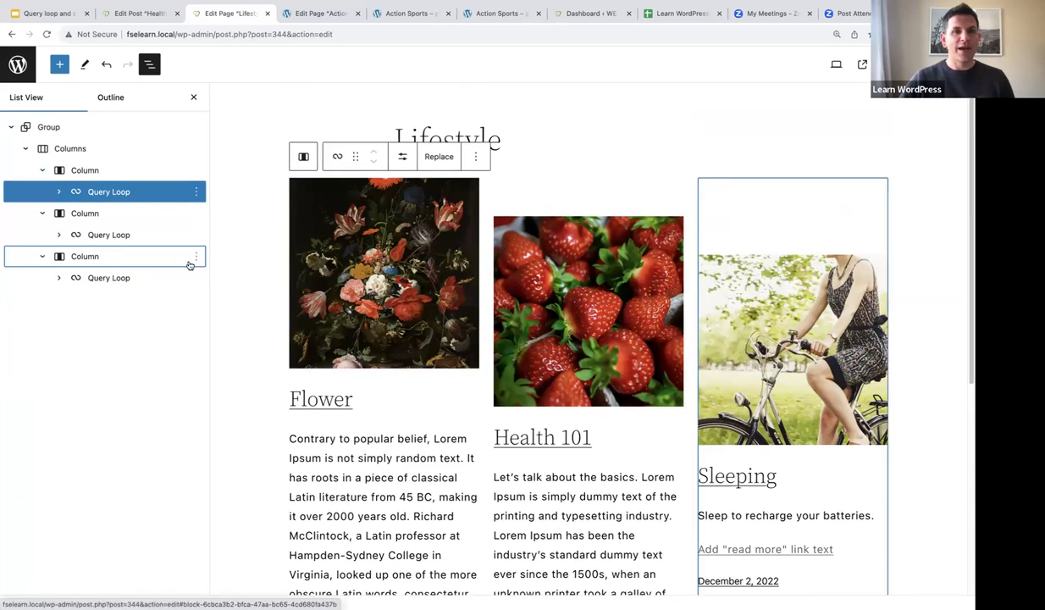
Step: Set the first column's Query Loop to display 4 items per page
{"action": "left_click", "coordinate": [403, 157]}
{"action": "left_click", "coordinate": [405, 157]}
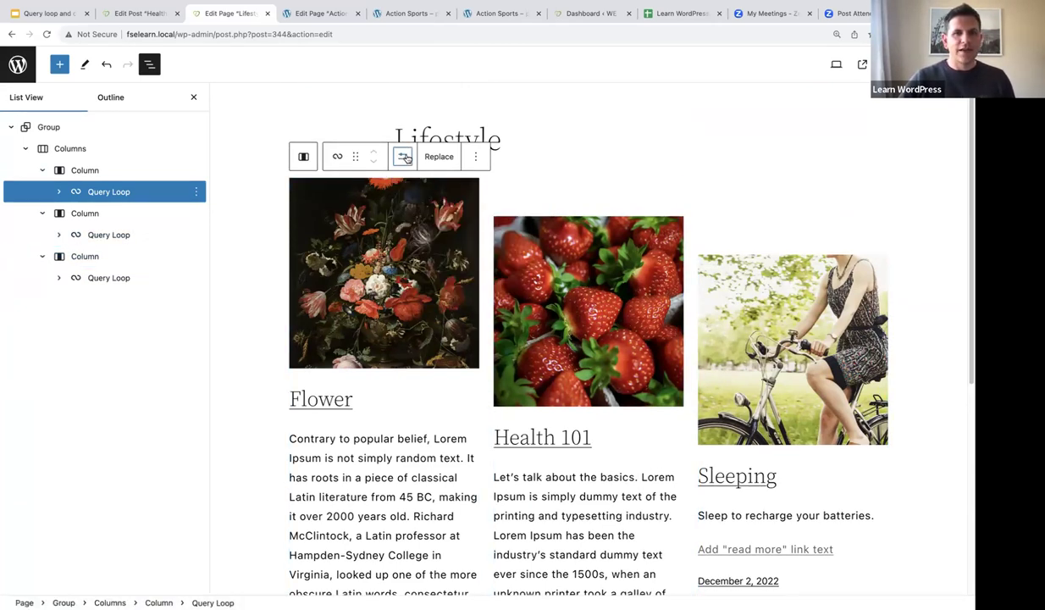
{"action": "left_click", "coordinate": [405, 157]}
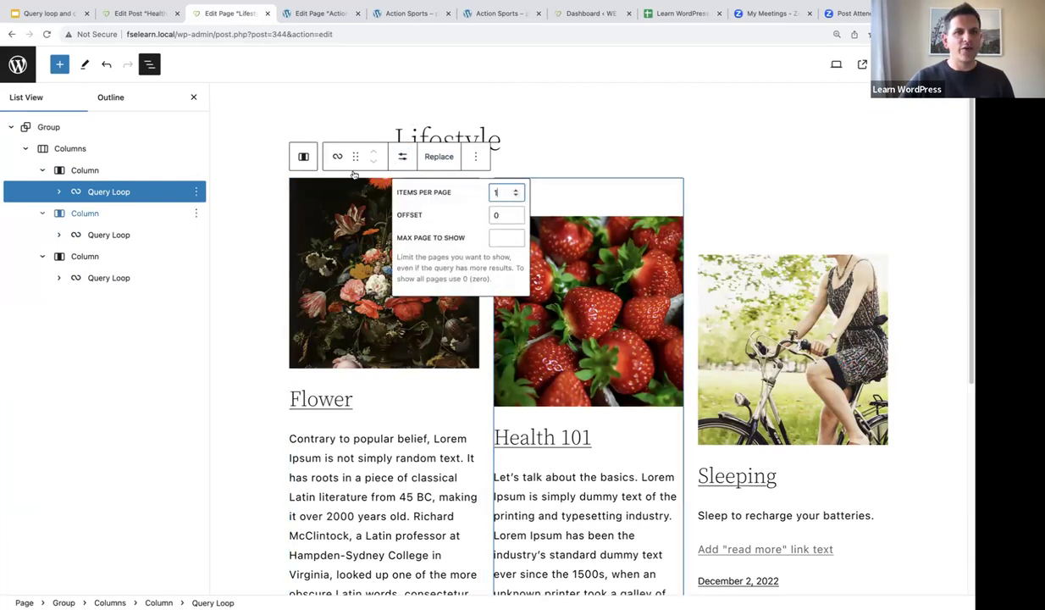
{"action": "left_click", "coordinate": [517, 189]}
{"action": "left_click", "coordinate": [517, 188]}
{"action": "left_click", "coordinate": [516, 188]}
{"action": "scroll", "coordinate": [350, 267], "scroll_direction": "down", "scroll_amount": 1}
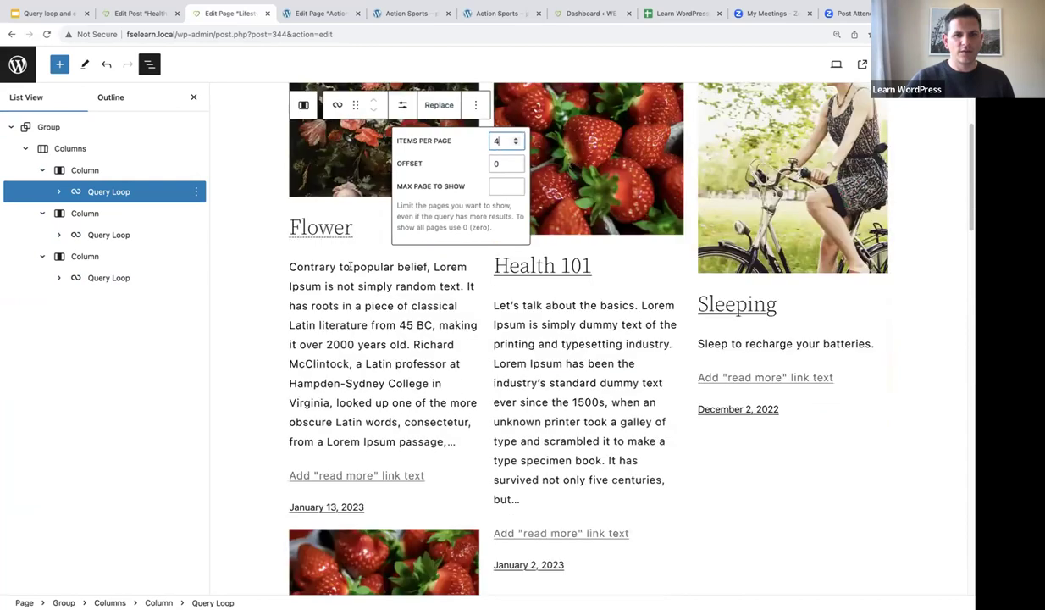
Step: Set the second column's Query Loop to display 2 items per page
{"action": "left_click", "coordinate": [93, 234]}
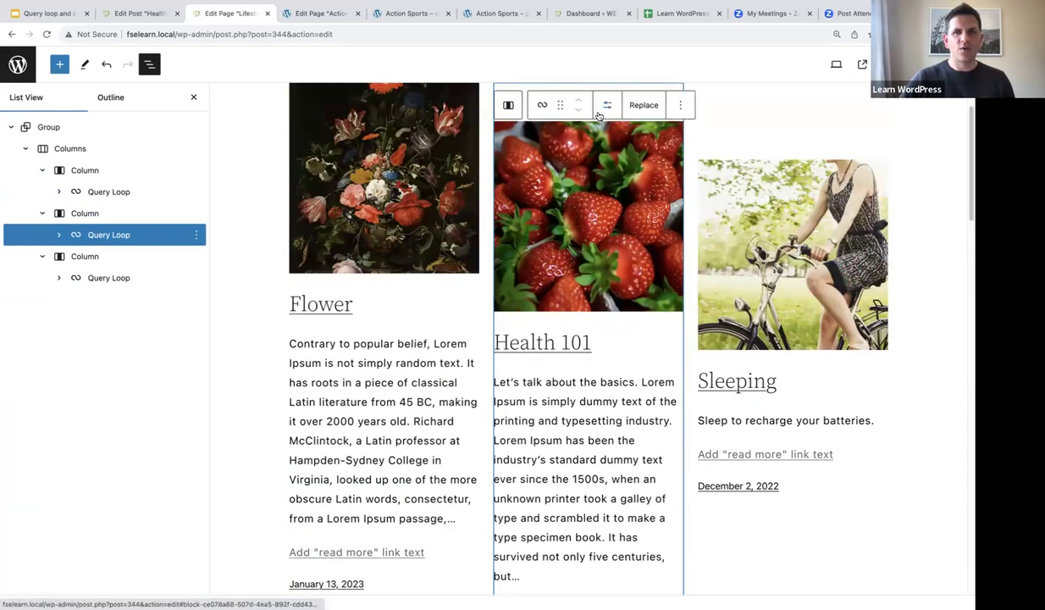
{"action": "left_click", "coordinate": [604, 107]}
{"action": "left_click", "coordinate": [720, 138]}
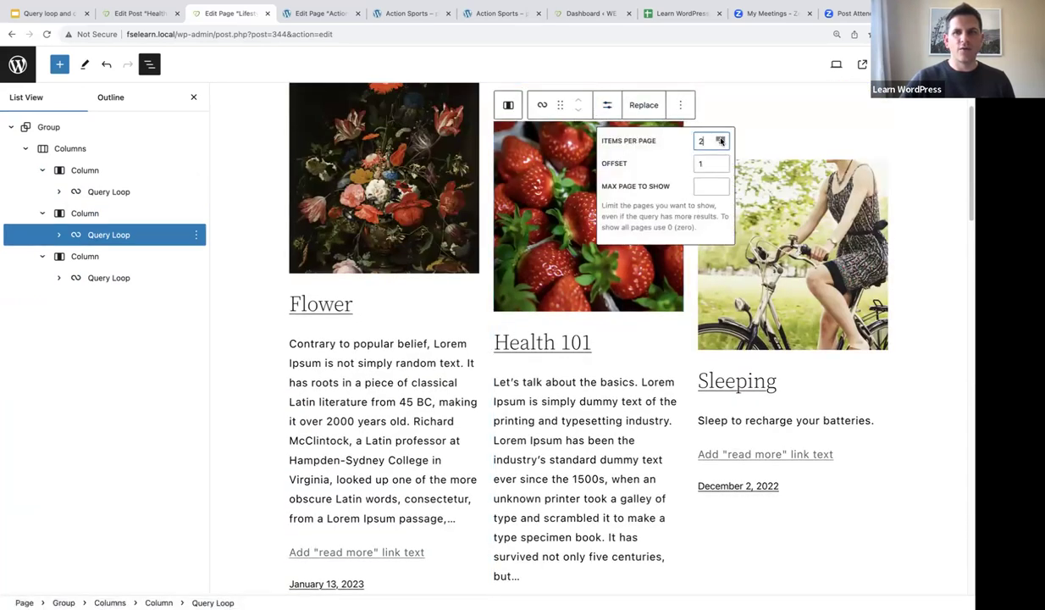
Step: Delete the third column containing the Sleeping post and check the two-column layout
{"action": "left_click", "coordinate": [89, 262]}
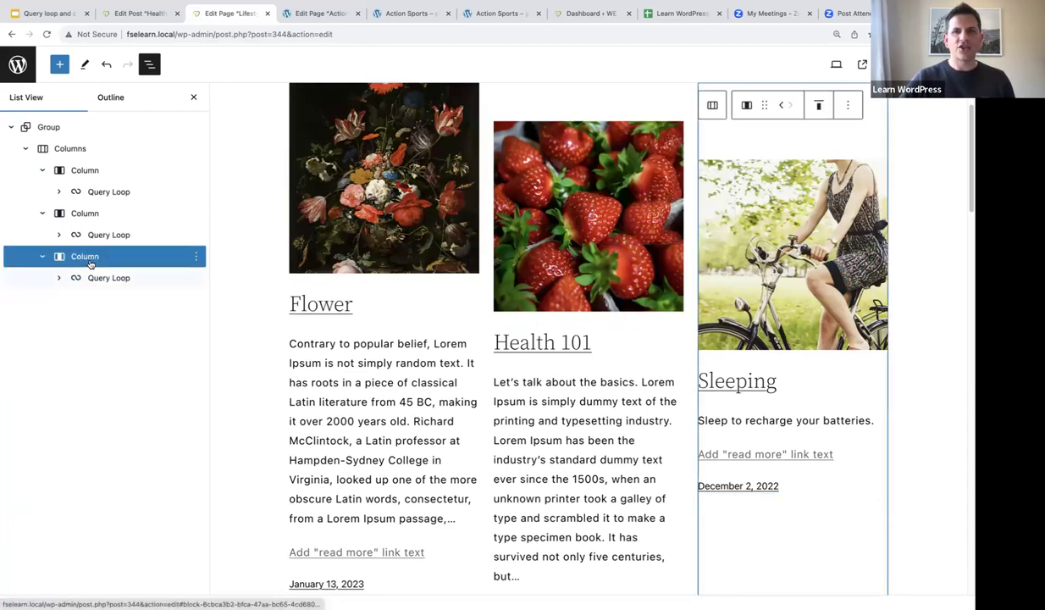
{"action": "left_click", "coordinate": [196, 259]}
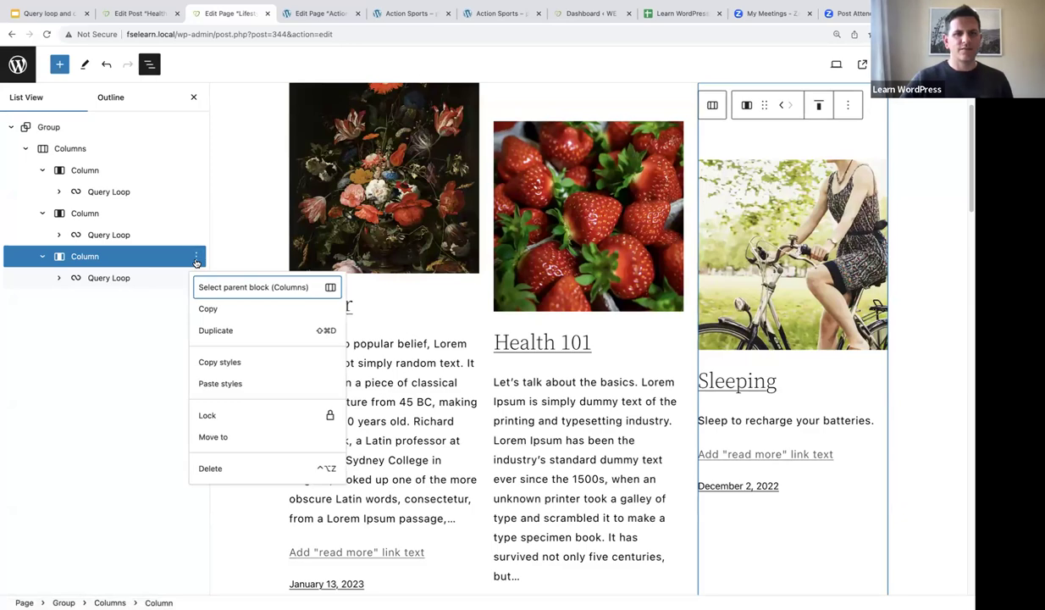
{"action": "left_click", "coordinate": [210, 468]}
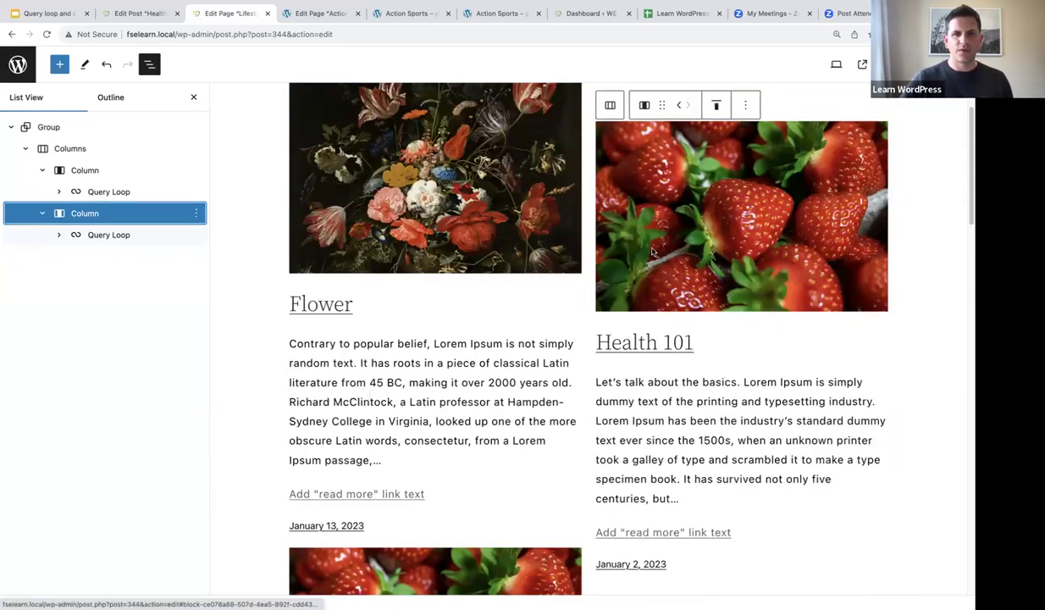
{"action": "scroll", "coordinate": [661, 256], "scroll_direction": "down", "scroll_amount": 7}
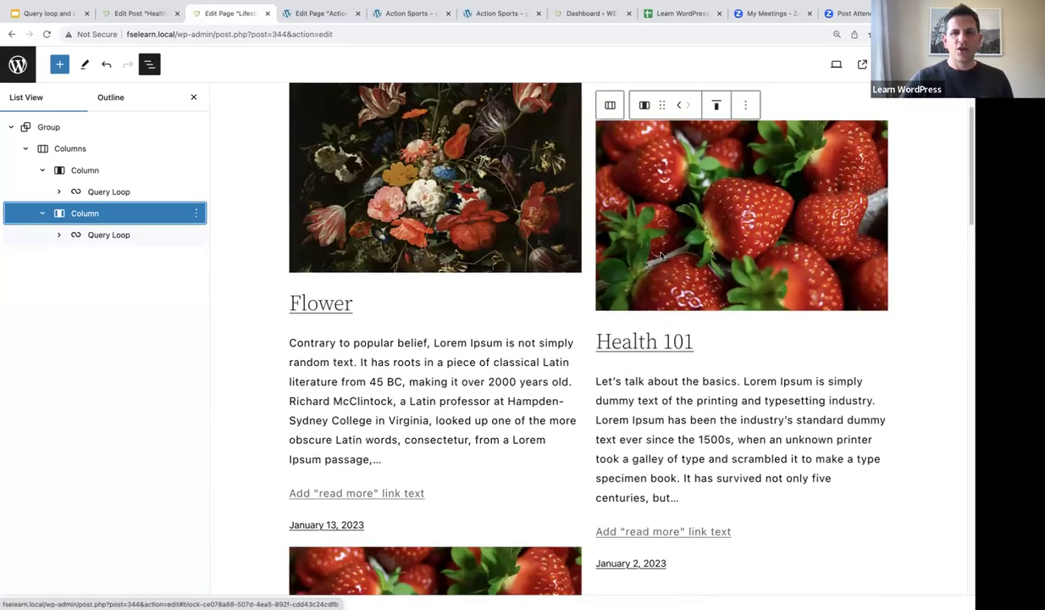
{"action": "scroll", "coordinate": [664, 261], "scroll_direction": "up", "scroll_amount": 2}
{"action": "scroll", "coordinate": [663, 257], "scroll_direction": "up", "scroll_amount": 6}
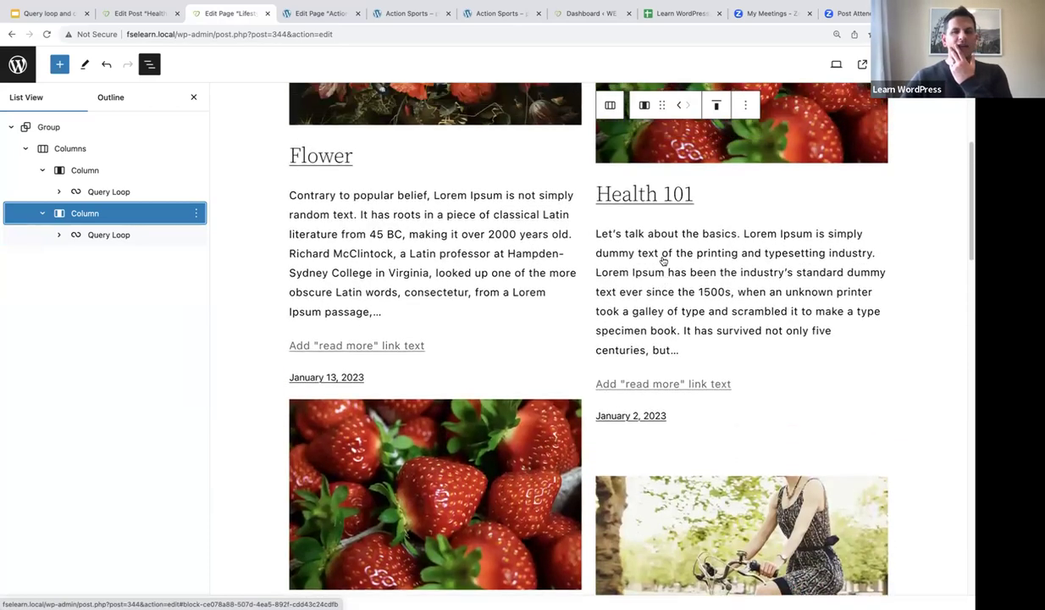
Step: Examine the posts and excerpts shown in both columns of the Lifestyle page
{"action": "scroll", "coordinate": [642, 320], "scroll_direction": "down", "scroll_amount": 7}
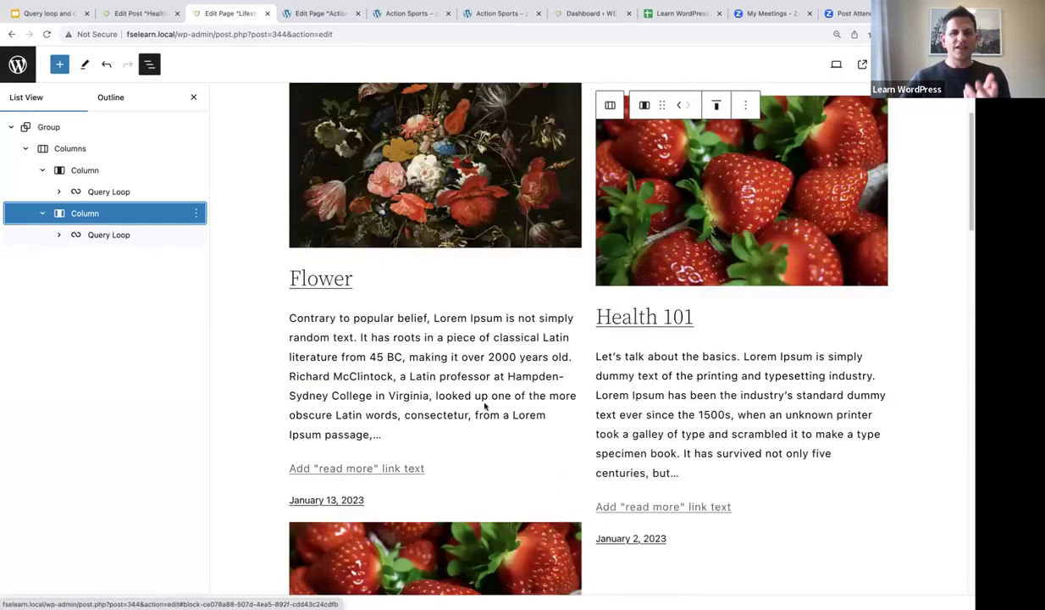
{"action": "scroll", "coordinate": [692, 232], "scroll_direction": "up", "scroll_amount": 4}
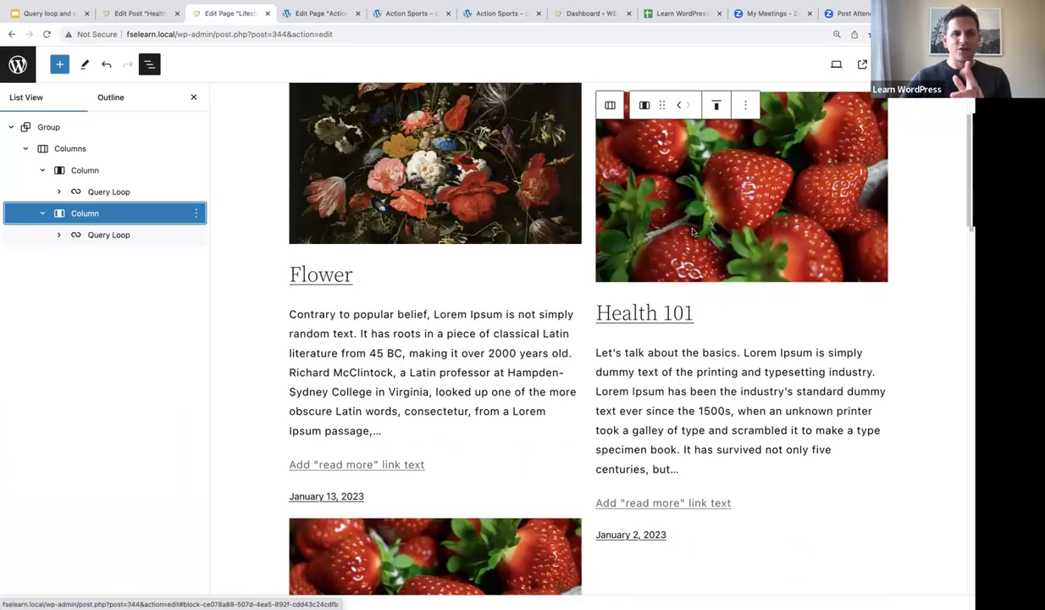
{"action": "scroll", "coordinate": [694, 237], "scroll_direction": "up", "scroll_amount": 2}
{"action": "scroll", "coordinate": [708, 263], "scroll_direction": "down", "scroll_amount": 1}
{"action": "scroll", "coordinate": [708, 263], "scroll_direction": "down", "scroll_amount": 13}
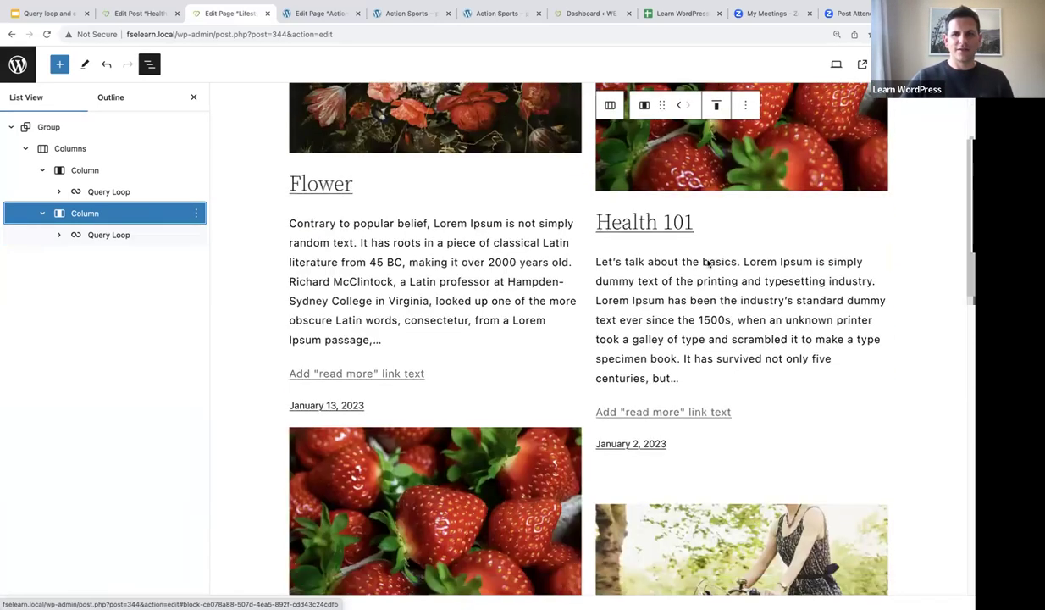
{"action": "scroll", "coordinate": [708, 263], "scroll_direction": "down", "scroll_amount": 5}
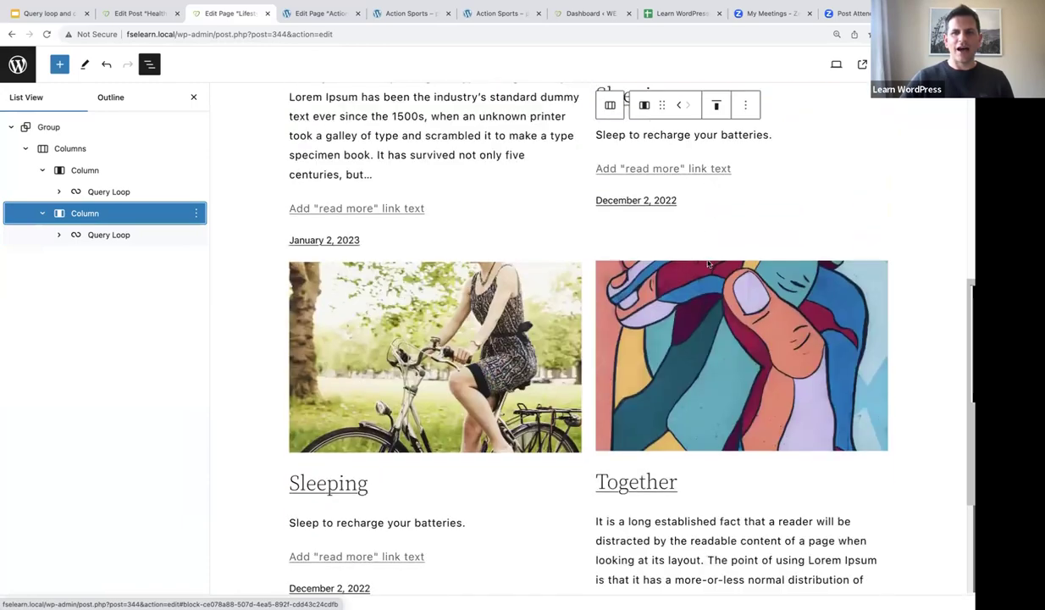
{"action": "scroll", "coordinate": [708, 263], "scroll_direction": "down", "scroll_amount": 7}
{"action": "scroll", "coordinate": [707, 263], "scroll_direction": "down", "scroll_amount": 7}
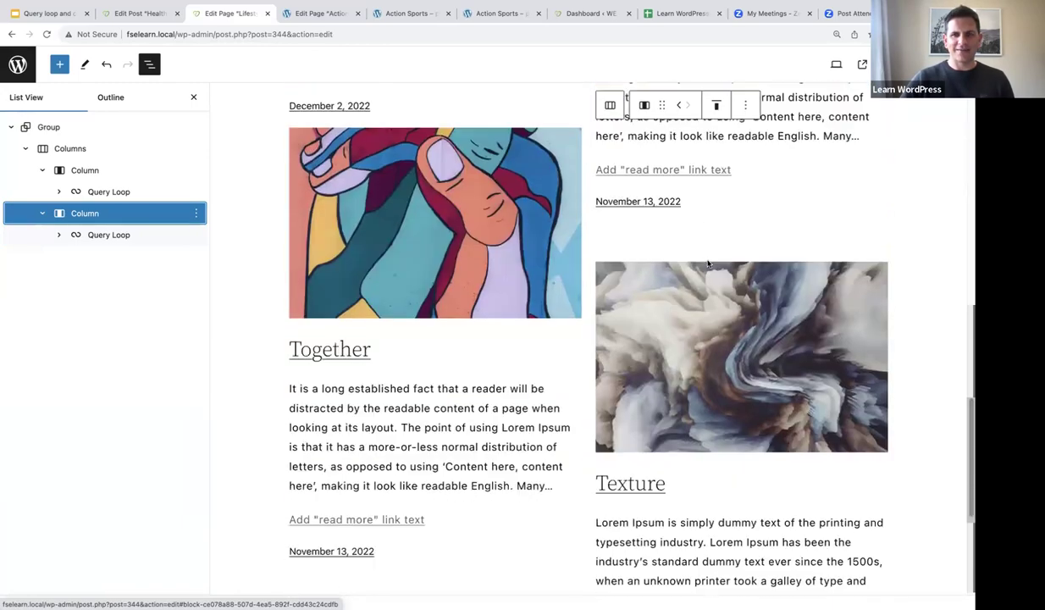
{"action": "scroll", "coordinate": [708, 263], "scroll_direction": "up", "scroll_amount": 7}
{"action": "scroll", "coordinate": [708, 261], "scroll_direction": "up", "scroll_amount": 16}
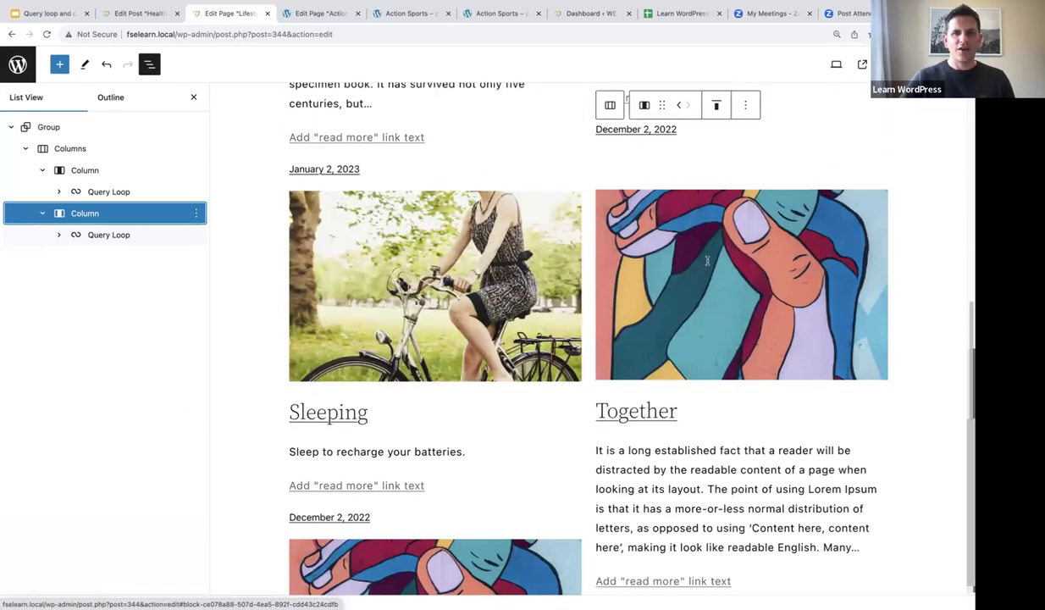
{"action": "scroll", "coordinate": [406, 303], "scroll_direction": "up", "scroll_amount": 11}
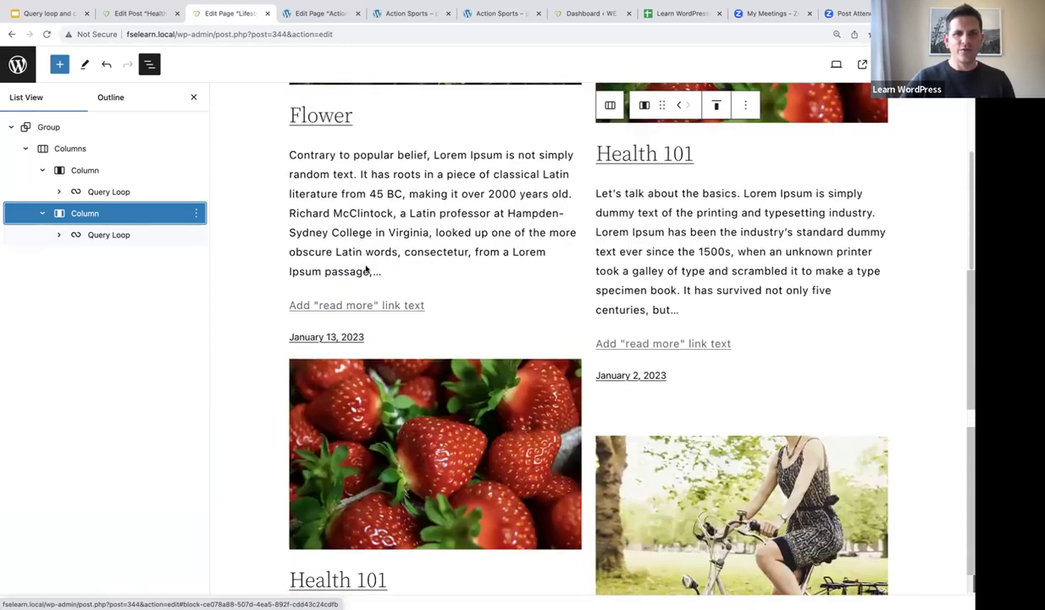
Step: Delete the Excerpt block from the first column's Post Template
{"action": "scroll", "coordinate": [365, 269], "scroll_direction": "down", "scroll_amount": 5}
{"action": "left_click", "coordinate": [365, 269]}
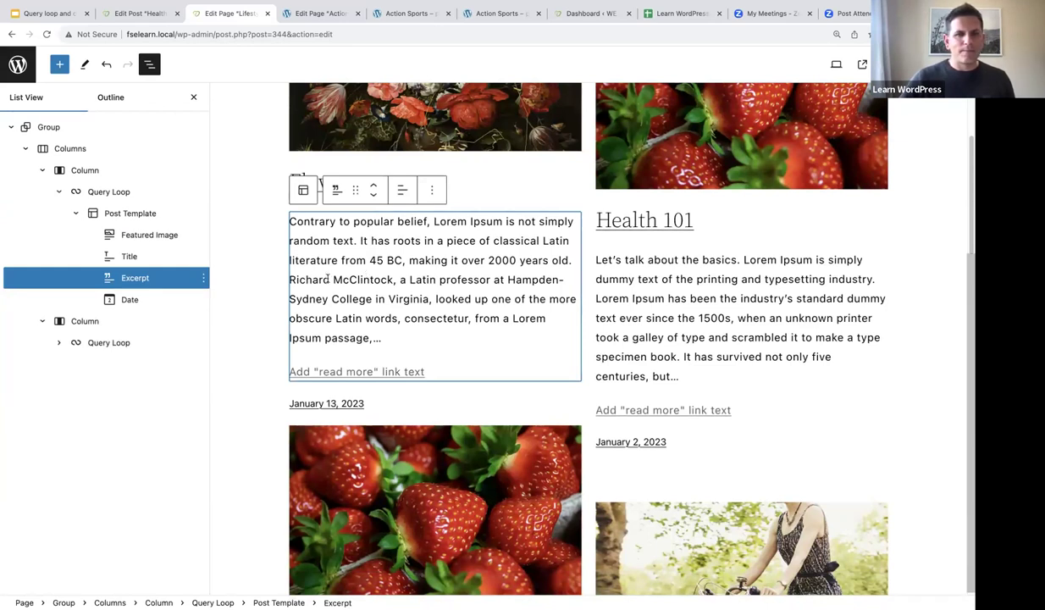
{"action": "left_click", "coordinate": [203, 279]}
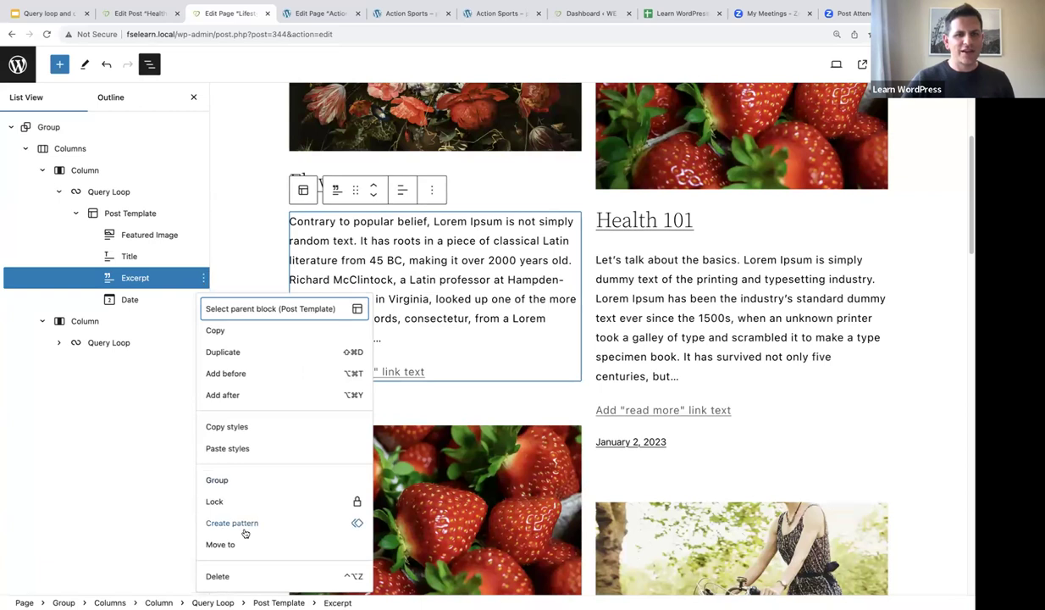
{"action": "left_click", "coordinate": [217, 576]}
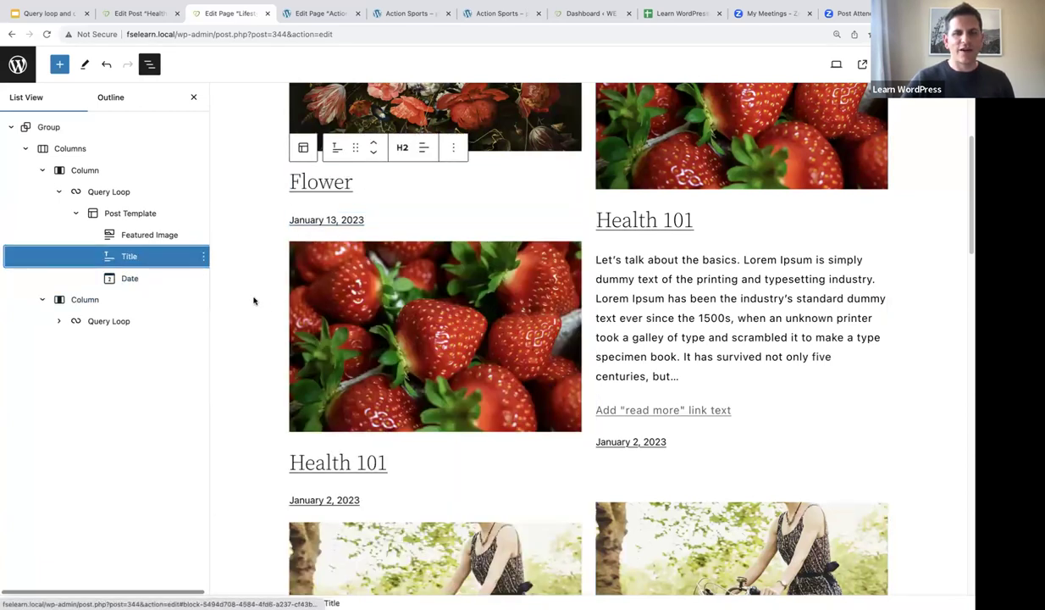
Step: Expand the second column's Query Loop in the block list and delete the Excerpt block from its Post Template
{"action": "left_click", "coordinate": [102, 323]}
{"action": "left_click", "coordinate": [58, 321]}
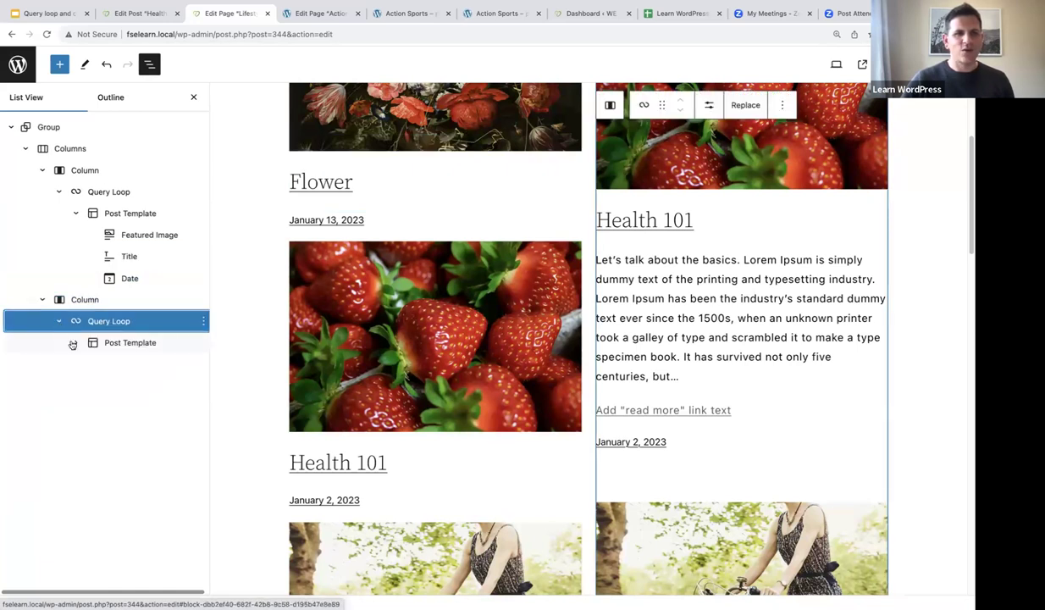
{"action": "left_click", "coordinate": [75, 342]}
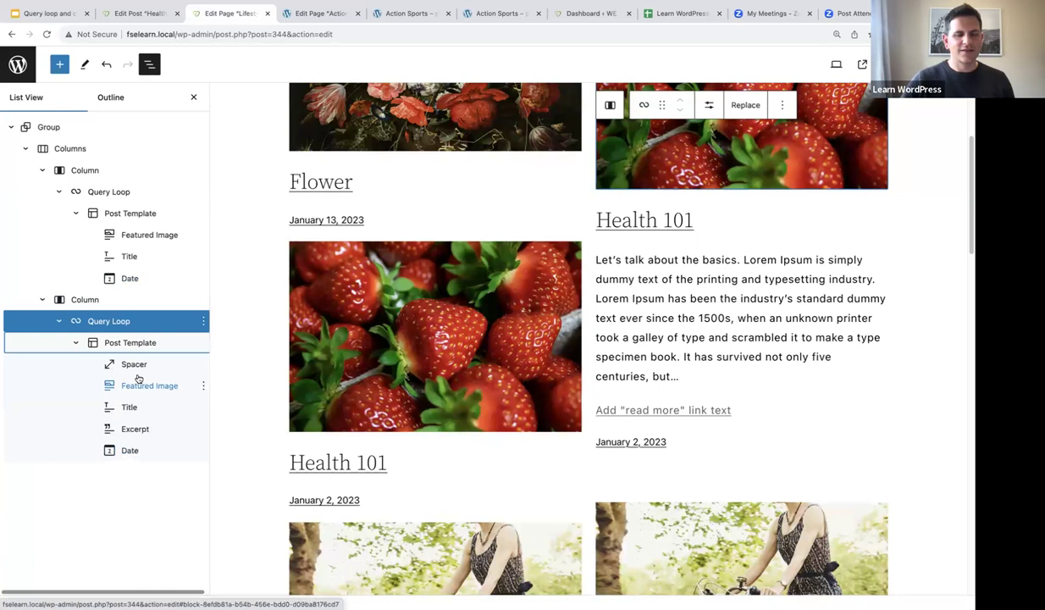
{"action": "left_click", "coordinate": [140, 430]}
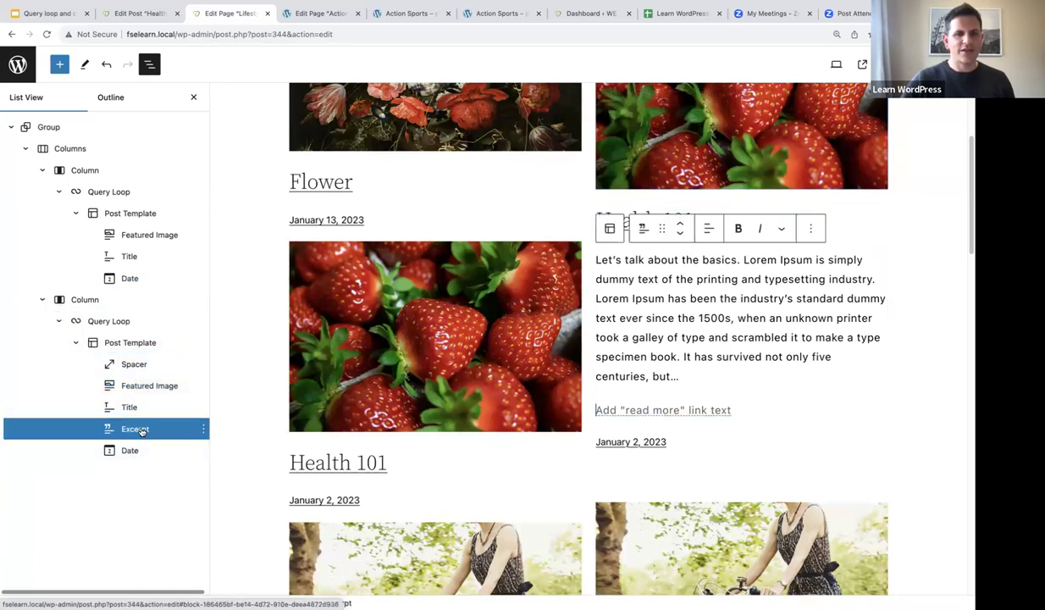
{"action": "left_click", "coordinate": [204, 430]}
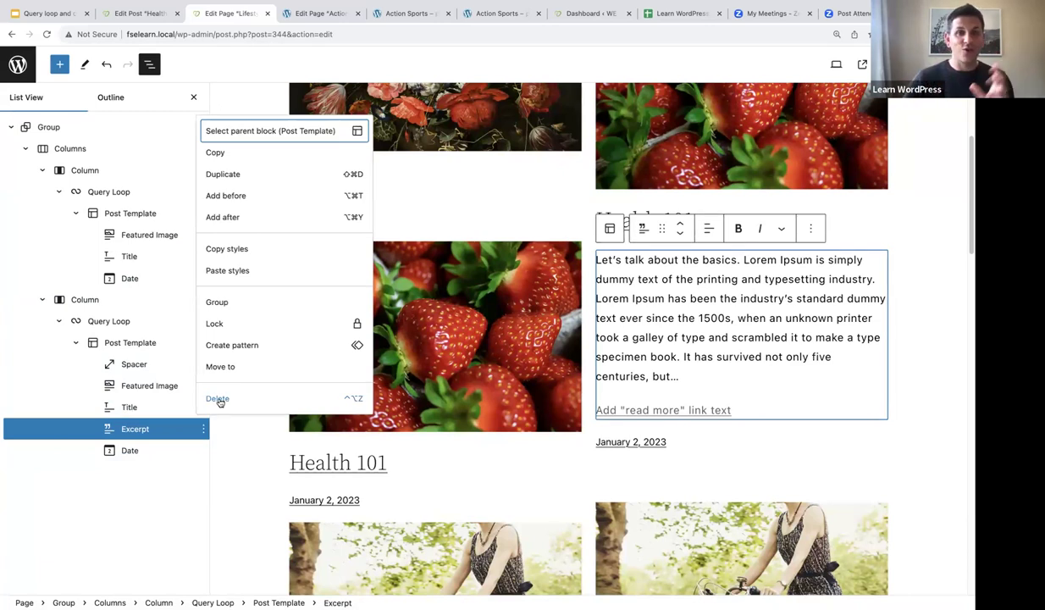
{"action": "left_click", "coordinate": [217, 400]}
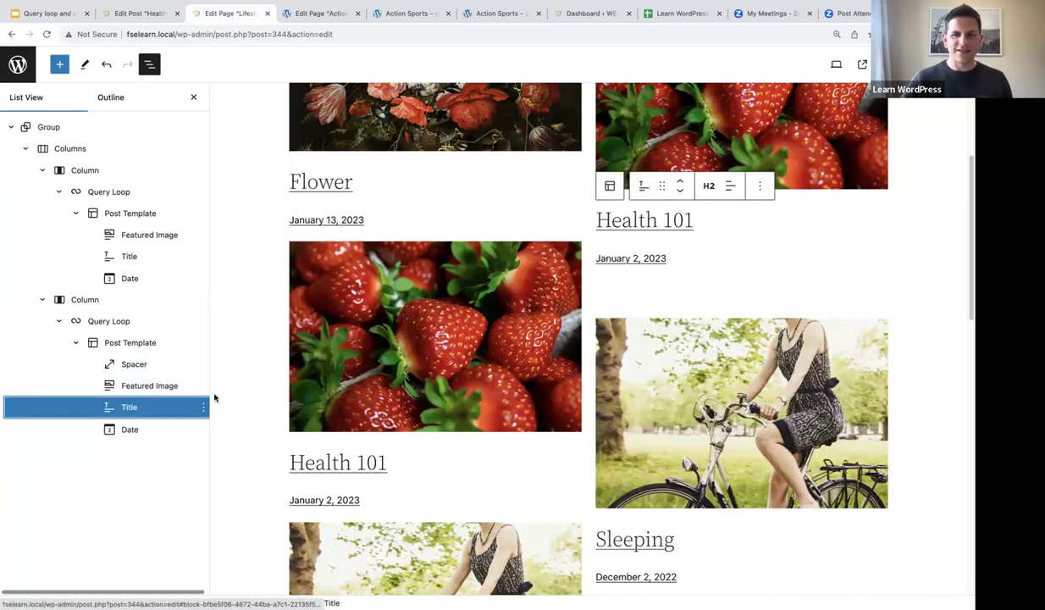
Step: Hide the block list and examine the two-column layout without excerpts down the page
{"action": "left_click", "coordinate": [193, 96]}
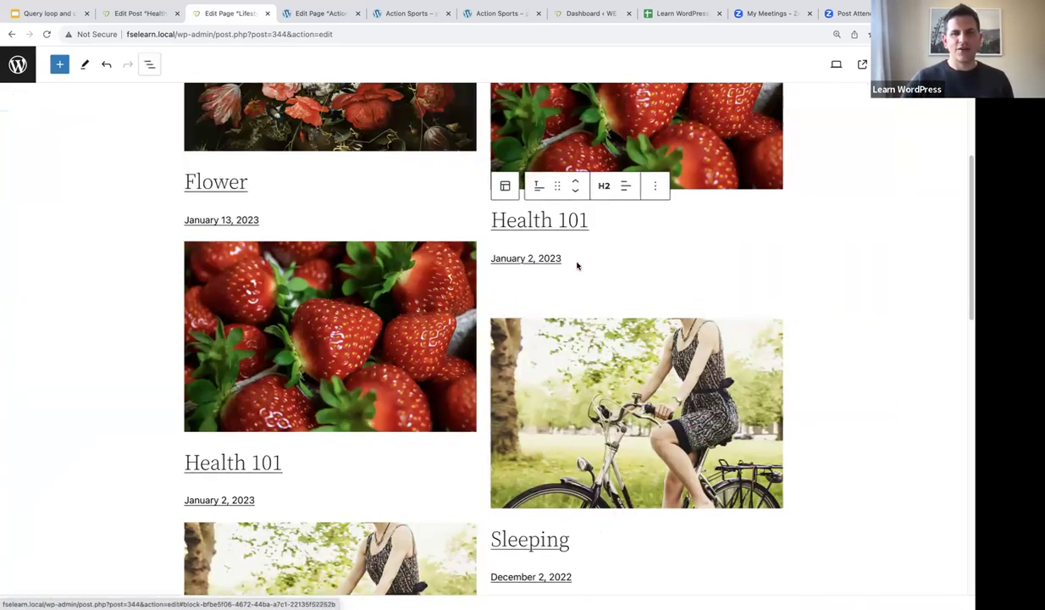
{"action": "scroll", "coordinate": [576, 268], "scroll_direction": "up", "scroll_amount": 5}
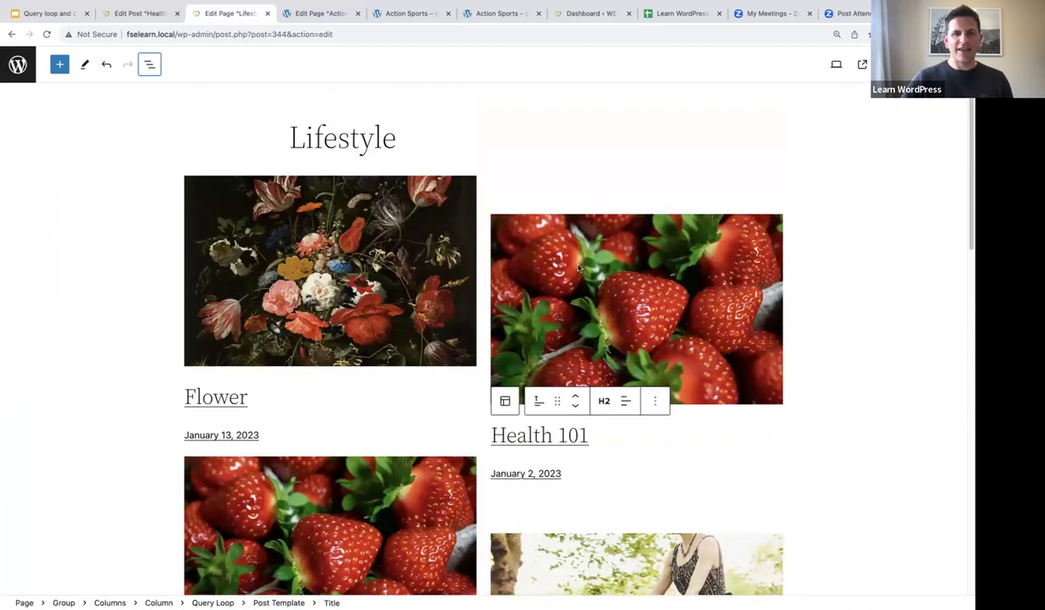
{"action": "scroll", "coordinate": [578, 266], "scroll_direction": "down", "scroll_amount": 3}
{"action": "scroll", "coordinate": [578, 266], "scroll_direction": "down", "scroll_amount": 4}
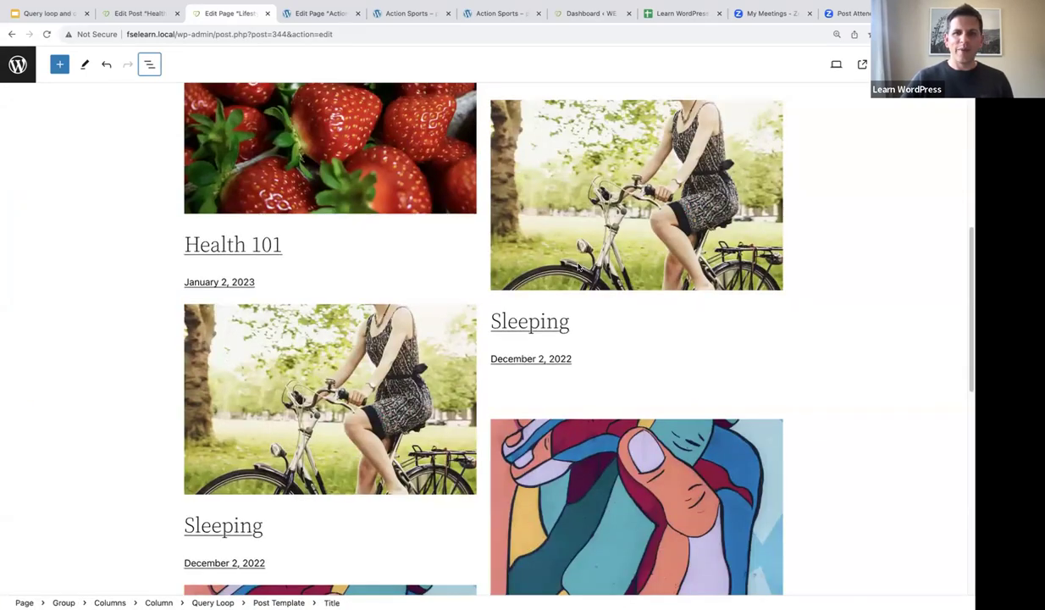
{"action": "scroll", "coordinate": [579, 267], "scroll_direction": "down", "scroll_amount": 3}
{"action": "scroll", "coordinate": [578, 268], "scroll_direction": "down", "scroll_amount": 4}
{"action": "scroll", "coordinate": [578, 267], "scroll_direction": "up", "scroll_amount": 4}
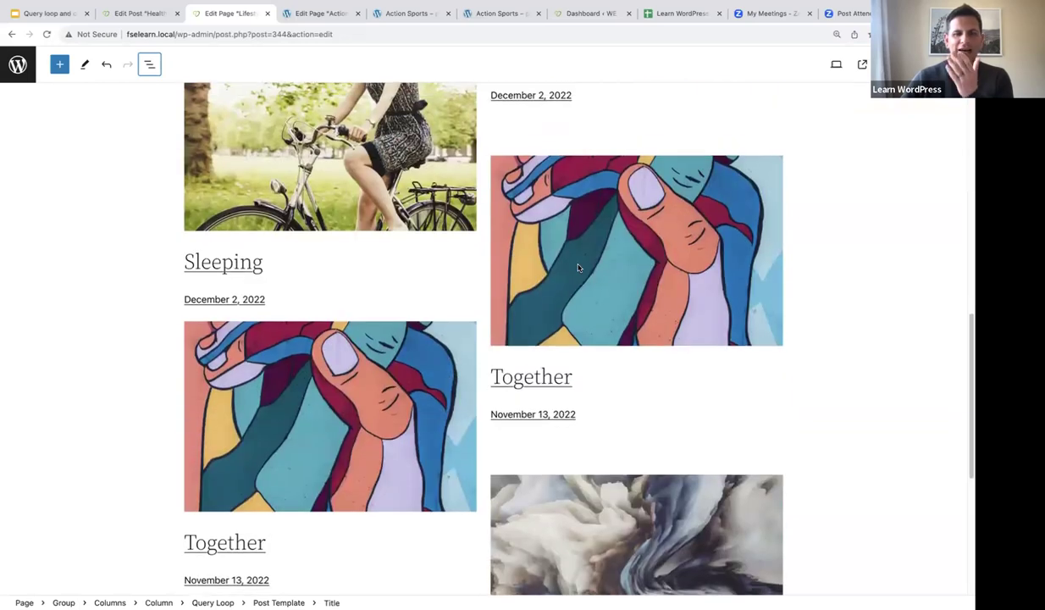
{"action": "scroll", "coordinate": [578, 268], "scroll_direction": "up", "scroll_amount": 10}
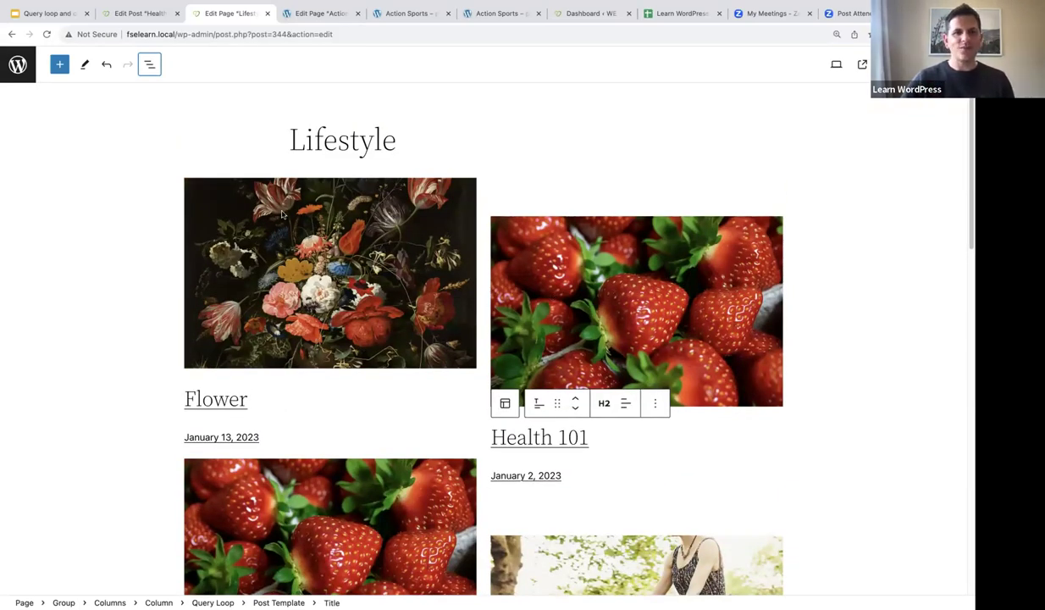
Step: Reopen the block list, select the first column's Query Loop and show its block settings
{"action": "left_click", "coordinate": [150, 66]}
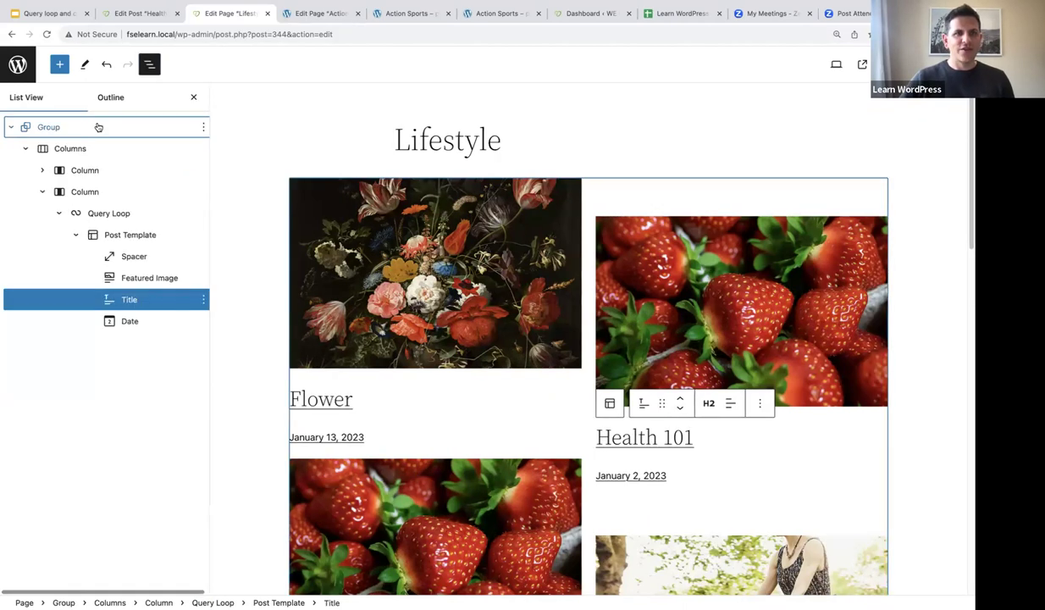
{"action": "left_click", "coordinate": [74, 171]}
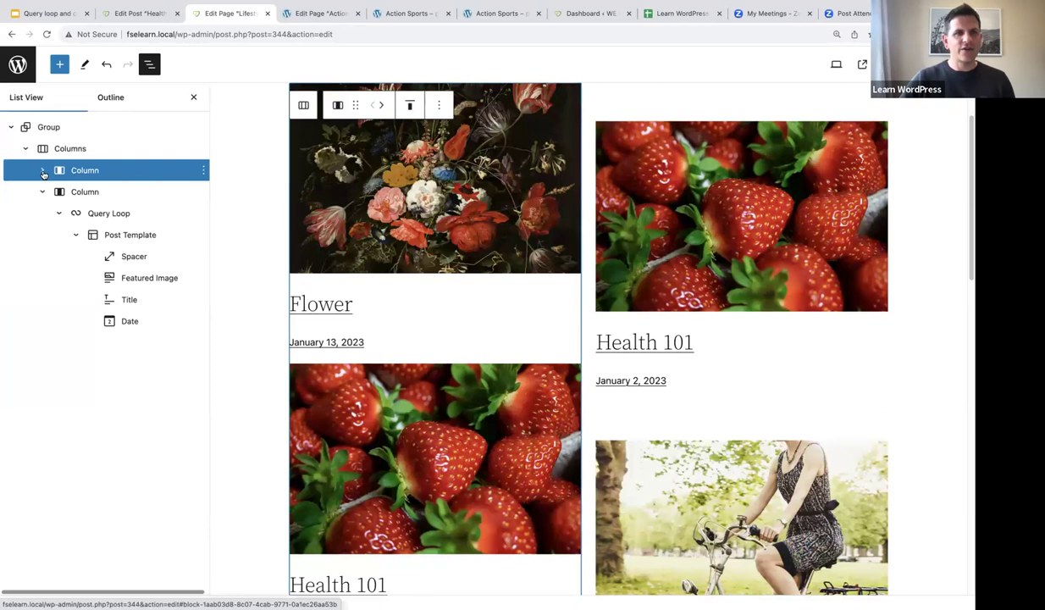
{"action": "left_click", "coordinate": [43, 171]}
{"action": "left_click", "coordinate": [56, 192]}
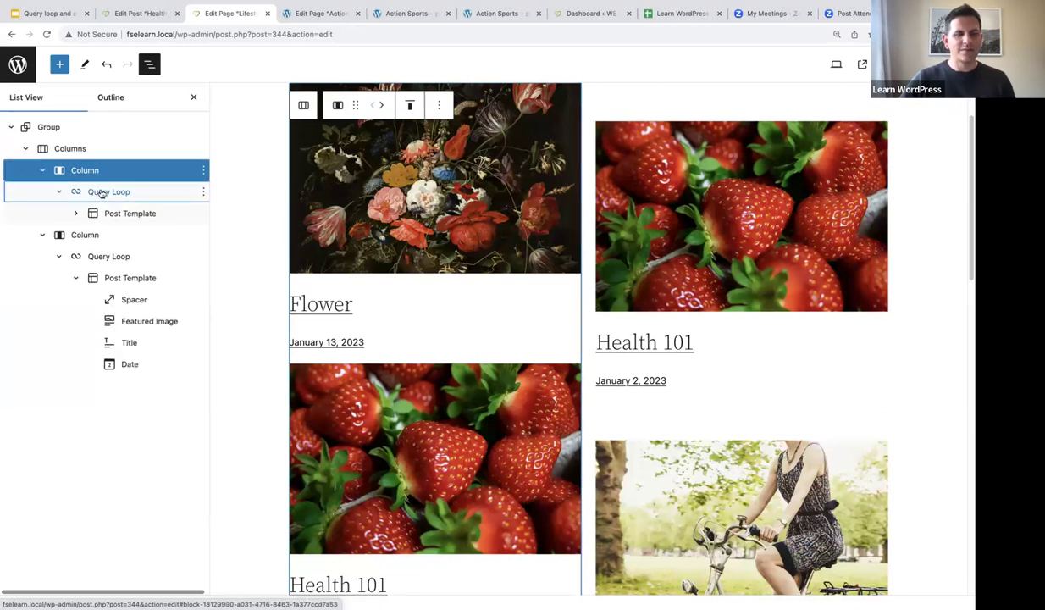
{"action": "left_click", "coordinate": [106, 192]}
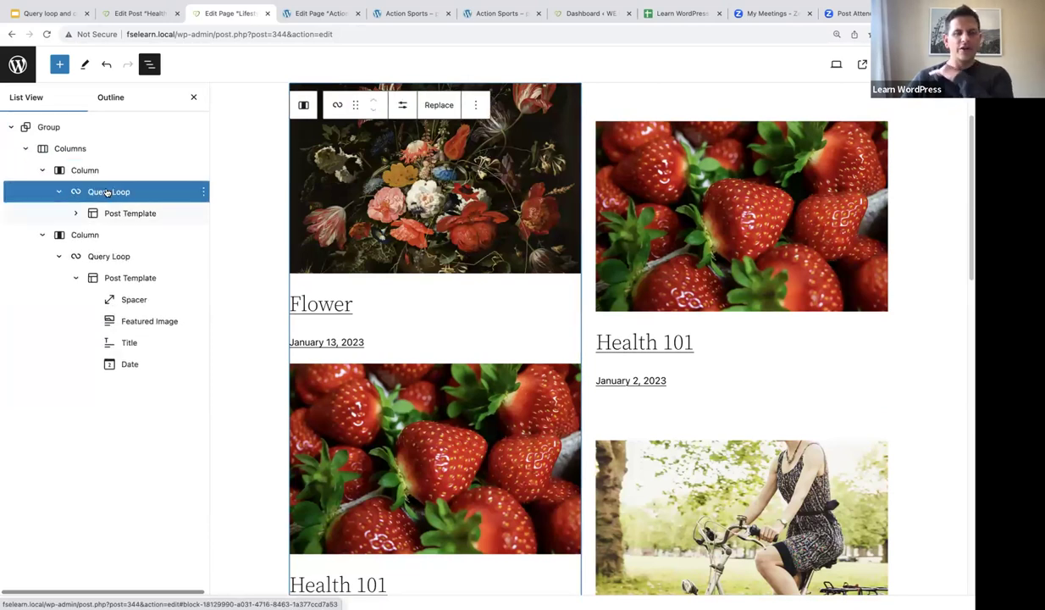
{"action": "scroll", "coordinate": [413, 268], "scroll_direction": "up", "scroll_amount": 1}
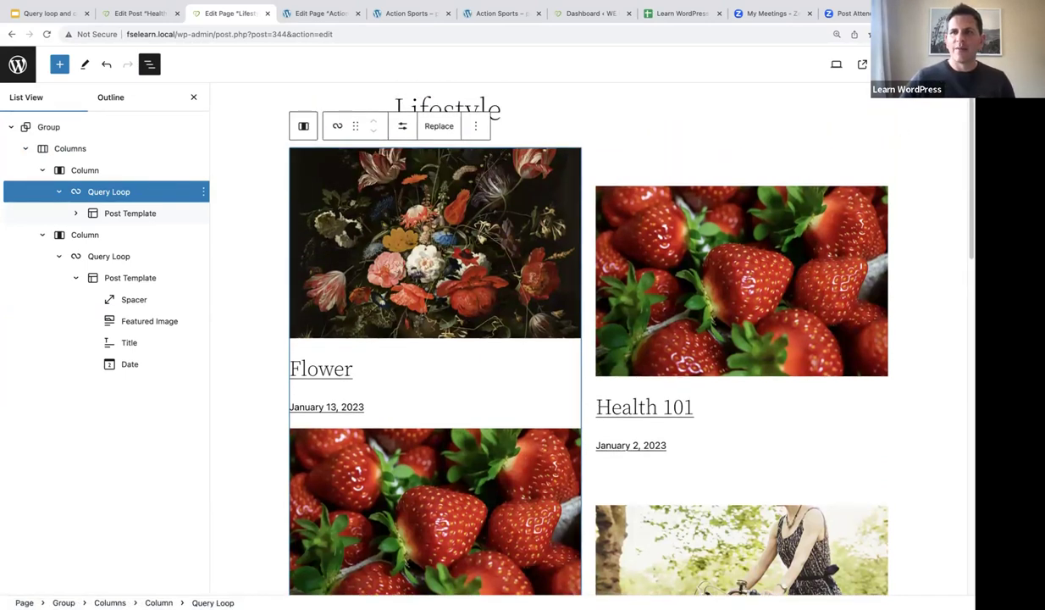
{"action": "left_click", "coordinate": [931, 64]}
{"action": "scroll", "coordinate": [894, 364], "scroll_direction": "down", "scroll_amount": 5}
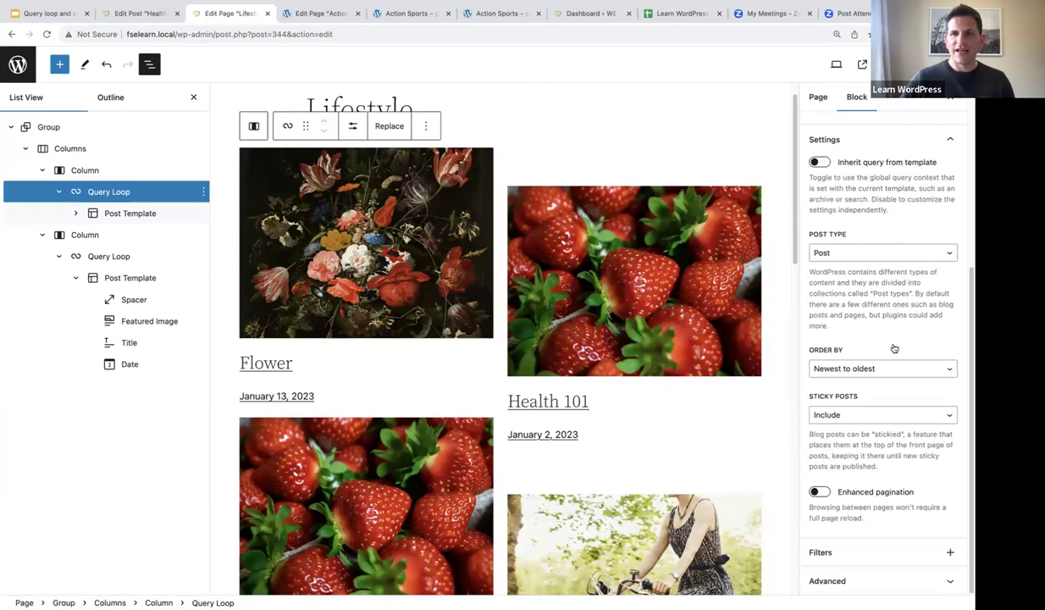
Step: Try inheriting the query from the template for the first column's Query Loop, ending with the option switched off
{"action": "left_click", "coordinate": [815, 162]}
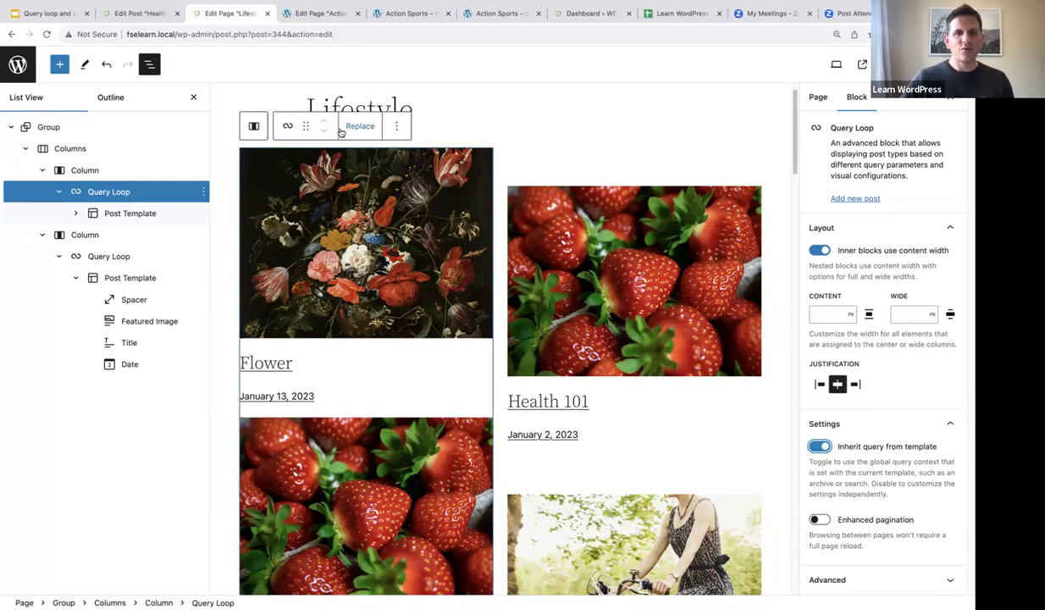
{"action": "left_click", "coordinate": [820, 447]}
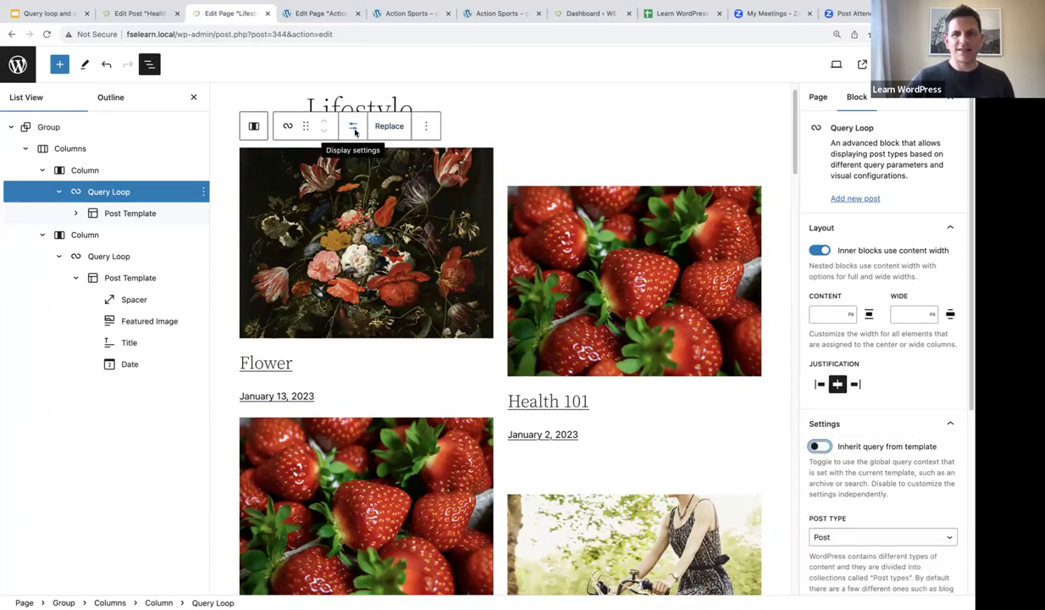
{"action": "left_click", "coordinate": [818, 446]}
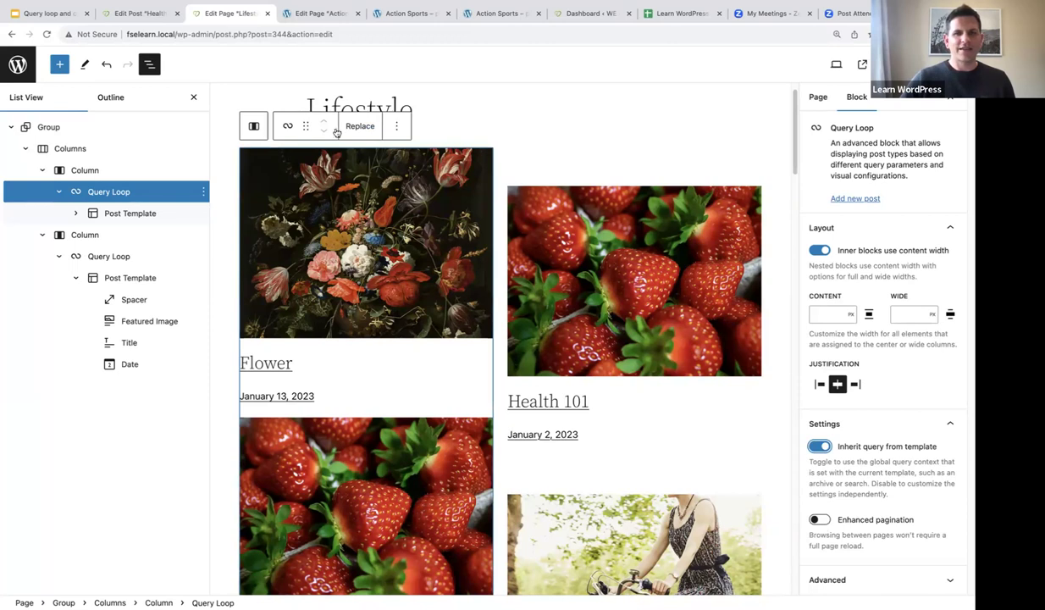
{"action": "left_click", "coordinate": [817, 445]}
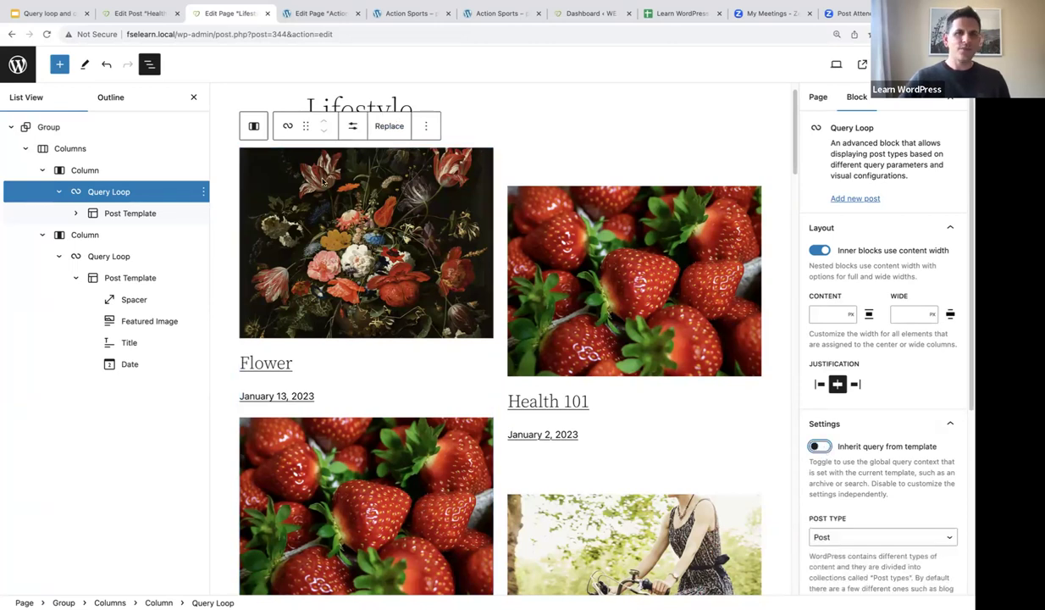
Step: Set the first column's Query Loop to 4 items per page and check the column's post list
{"action": "left_click", "coordinate": [352, 125]}
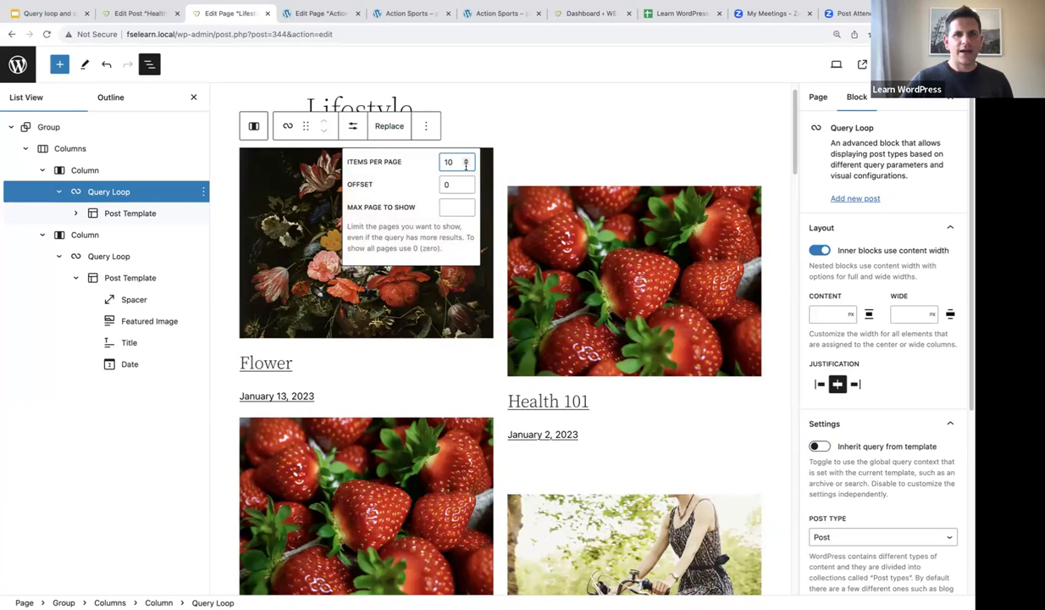
{"action": "left_click", "coordinate": [466, 166]}
{"action": "left_click", "coordinate": [465, 167]}
{"action": "left_click", "coordinate": [466, 167]}
{"action": "left_click", "coordinate": [466, 167]}
{"action": "left_click", "coordinate": [466, 167]}
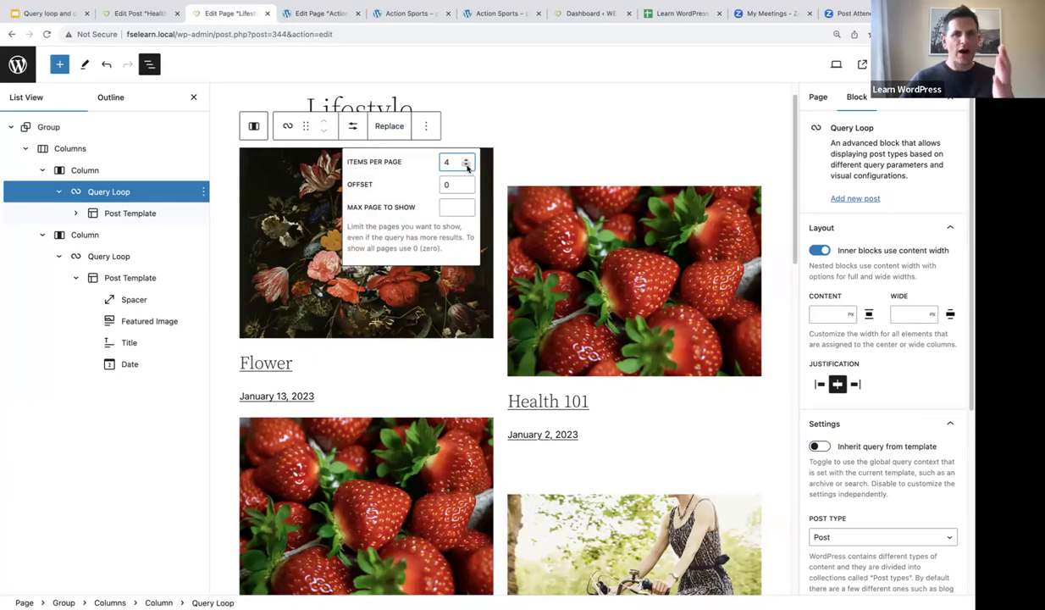
{"action": "scroll", "coordinate": [287, 303], "scroll_direction": "down", "scroll_amount": 5}
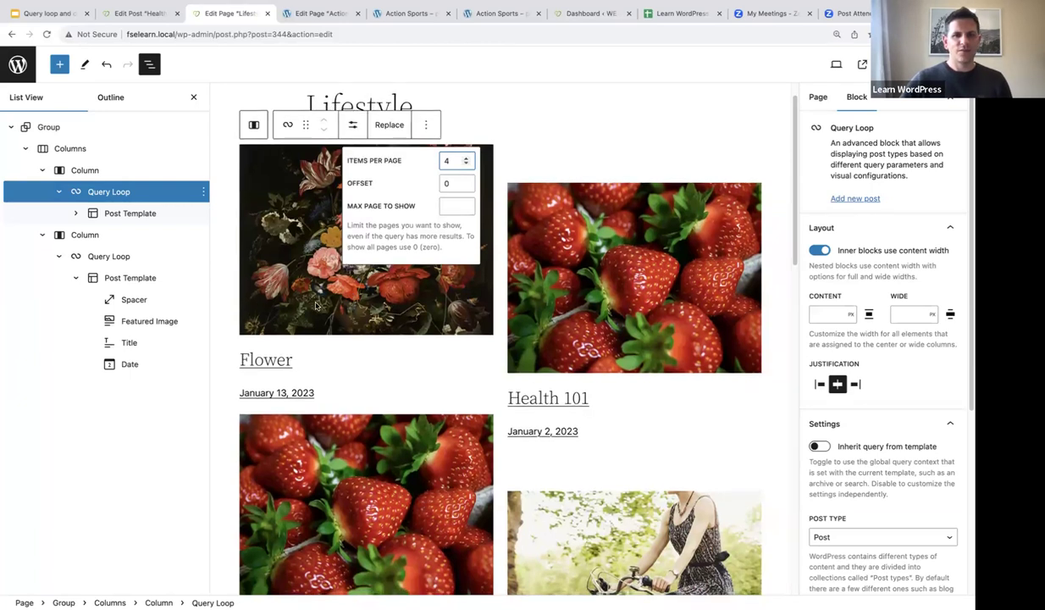
{"action": "scroll", "coordinate": [317, 305], "scroll_direction": "down", "scroll_amount": 7}
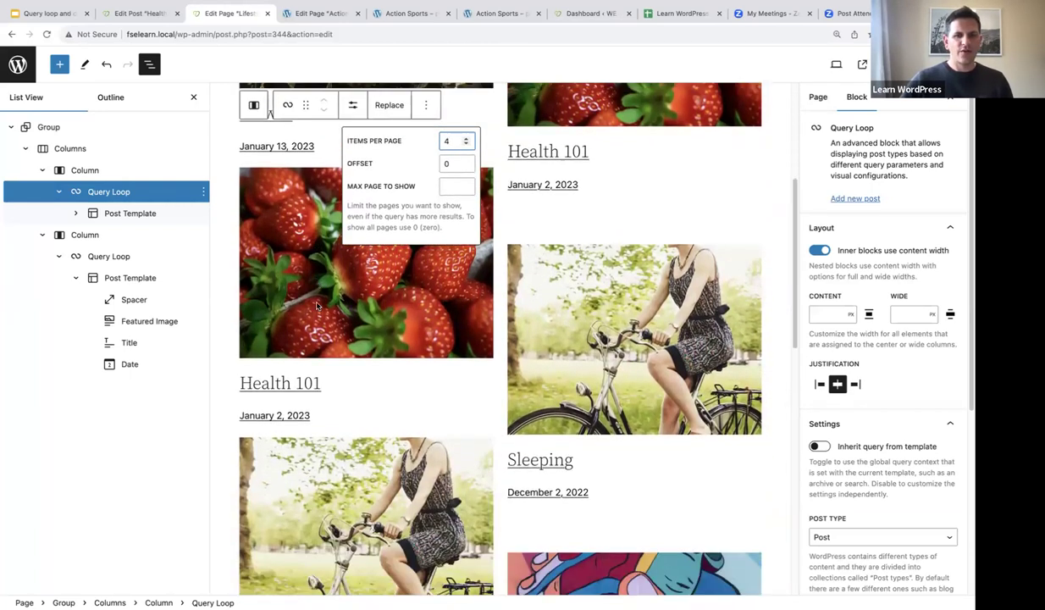
{"action": "scroll", "coordinate": [317, 306], "scroll_direction": "down", "scroll_amount": 12}
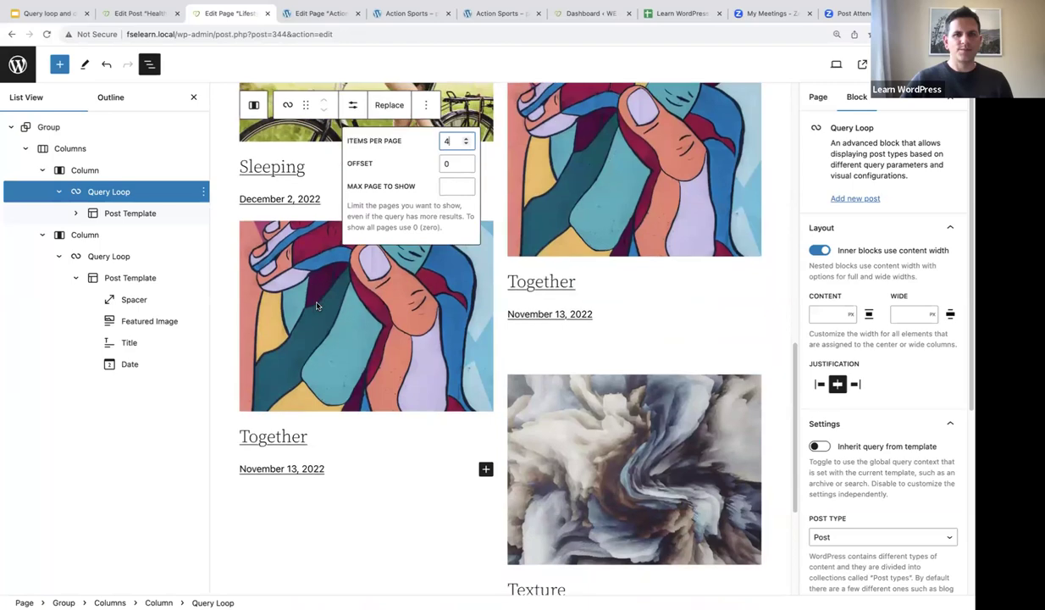
Step: Select the second column's Query Loop and open its display settings
{"action": "scroll", "coordinate": [317, 301], "scroll_direction": "up", "scroll_amount": 13}
{"action": "scroll", "coordinate": [293, 313], "scroll_direction": "up", "scroll_amount": 12}
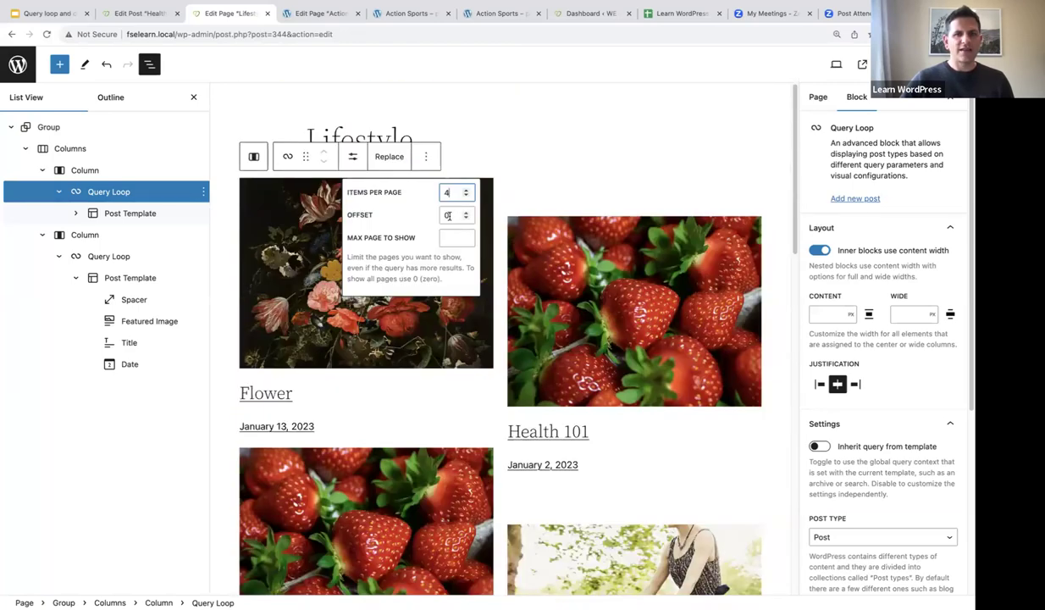
{"action": "left_click", "coordinate": [100, 257]}
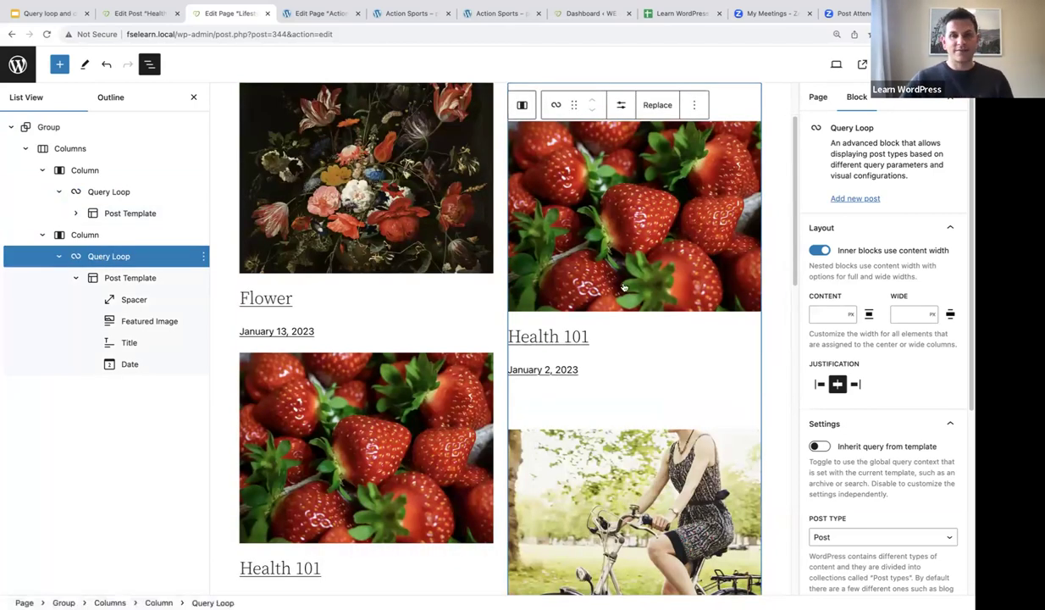
{"action": "scroll", "coordinate": [622, 288], "scroll_direction": "up", "scroll_amount": 2}
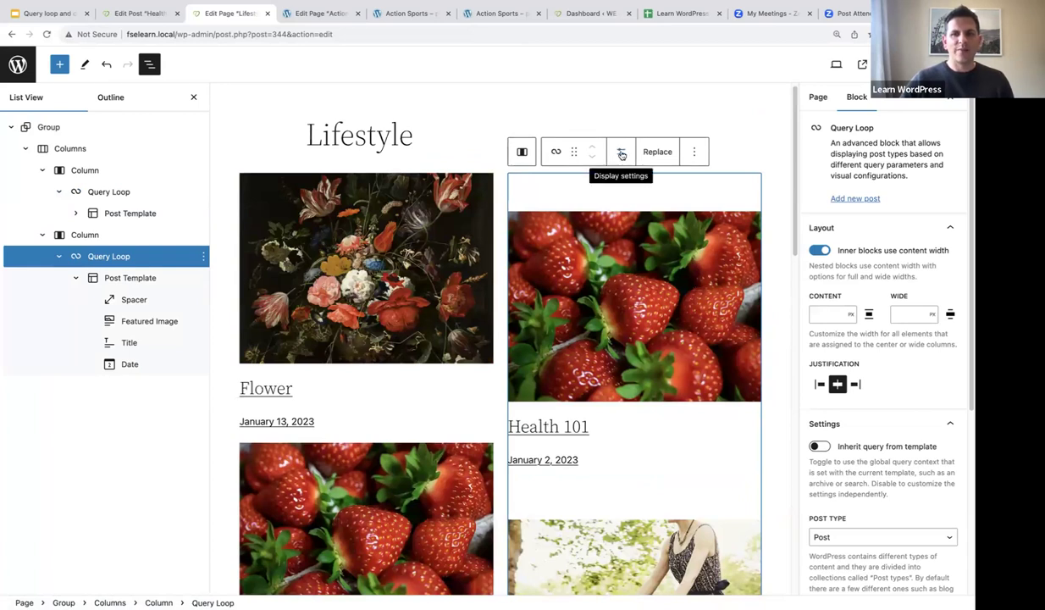
{"action": "left_click", "coordinate": [622, 154]}
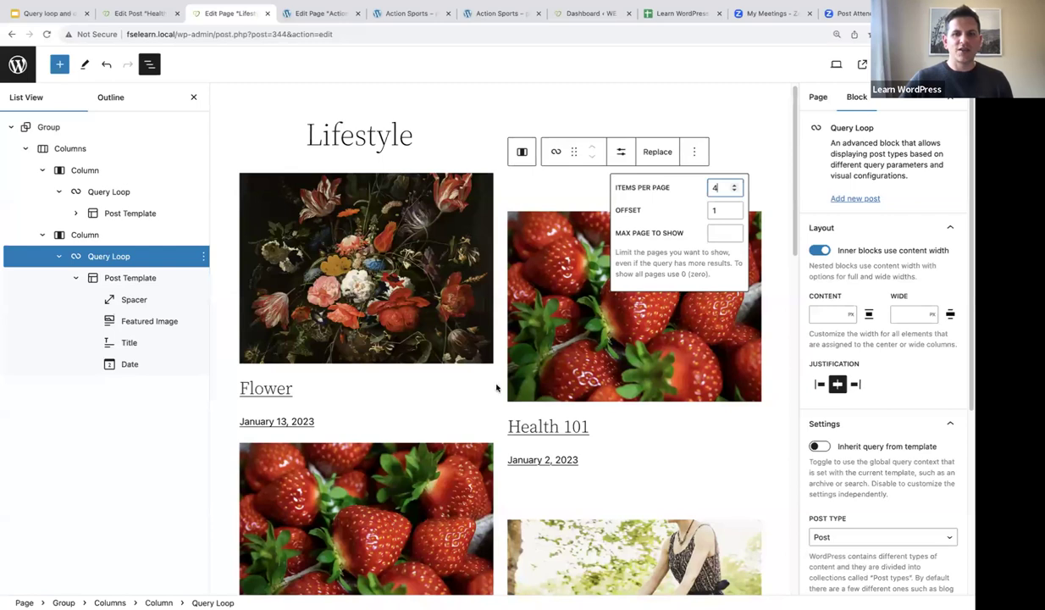
Step: Try an offset of 0 for the second column's Query Loop and compare its posts with the first column
{"action": "left_click", "coordinate": [733, 215]}
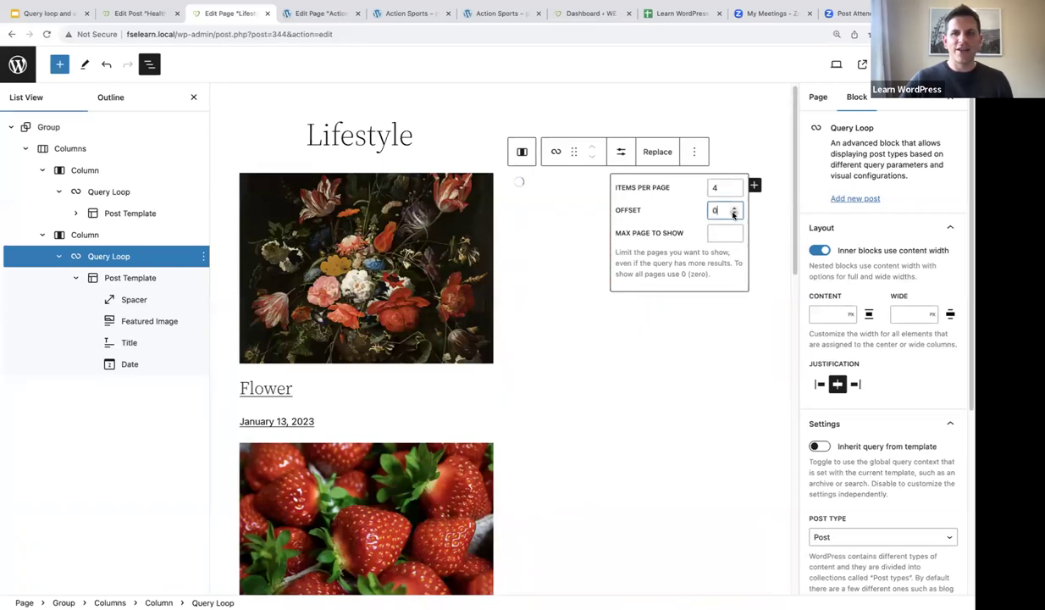
{"action": "scroll", "coordinate": [573, 330], "scroll_direction": "down", "scroll_amount": 5}
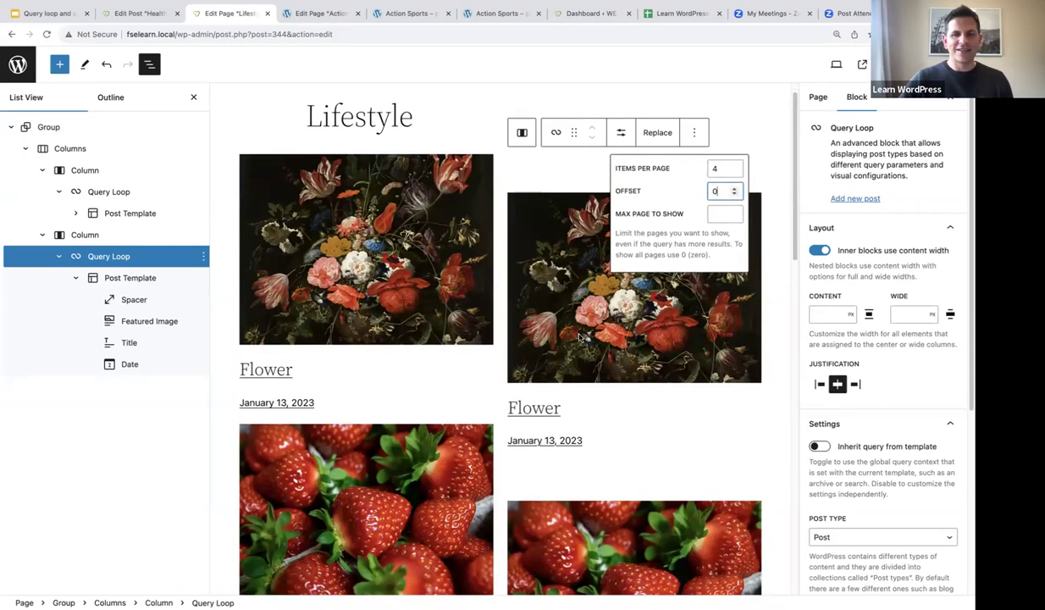
{"action": "scroll", "coordinate": [578, 342], "scroll_direction": "up", "scroll_amount": 7}
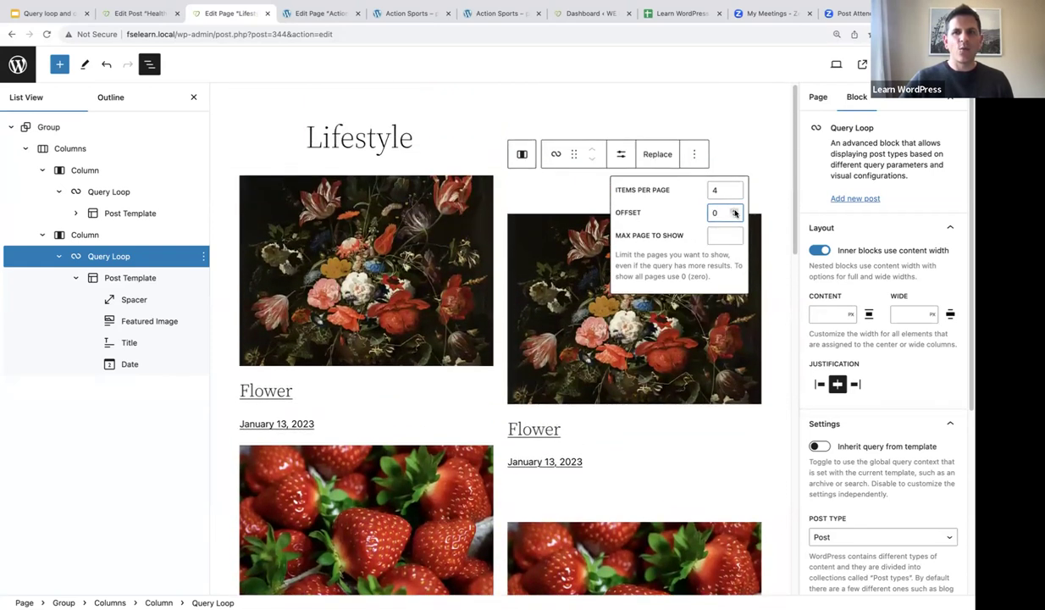
Step: Set the second column's Query Loop offset to 4
{"action": "left_click", "coordinate": [734, 211]}
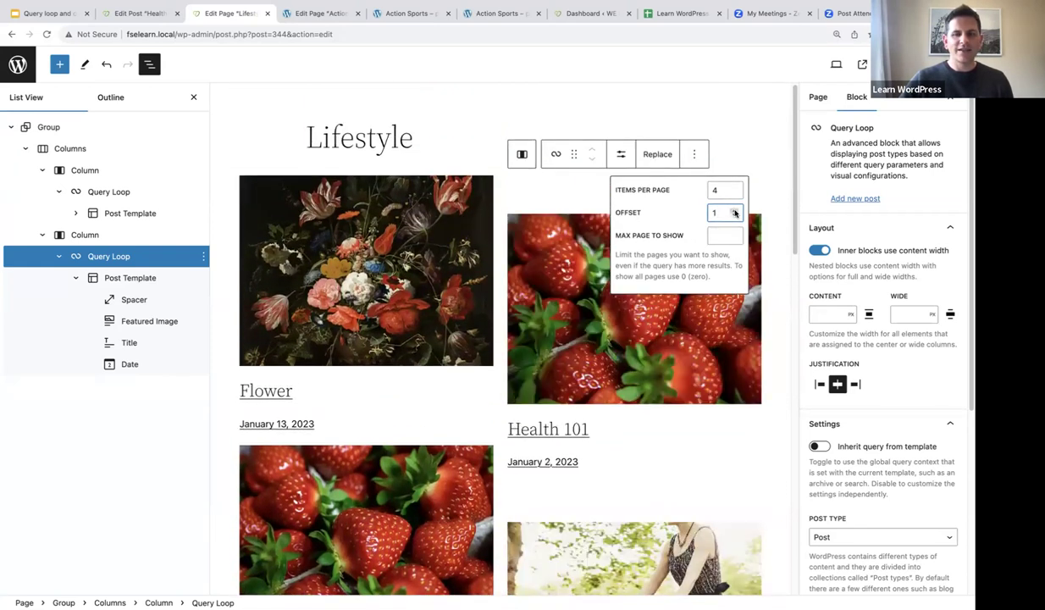
{"action": "left_click", "coordinate": [734, 211]}
{"action": "left_click", "coordinate": [734, 211]}
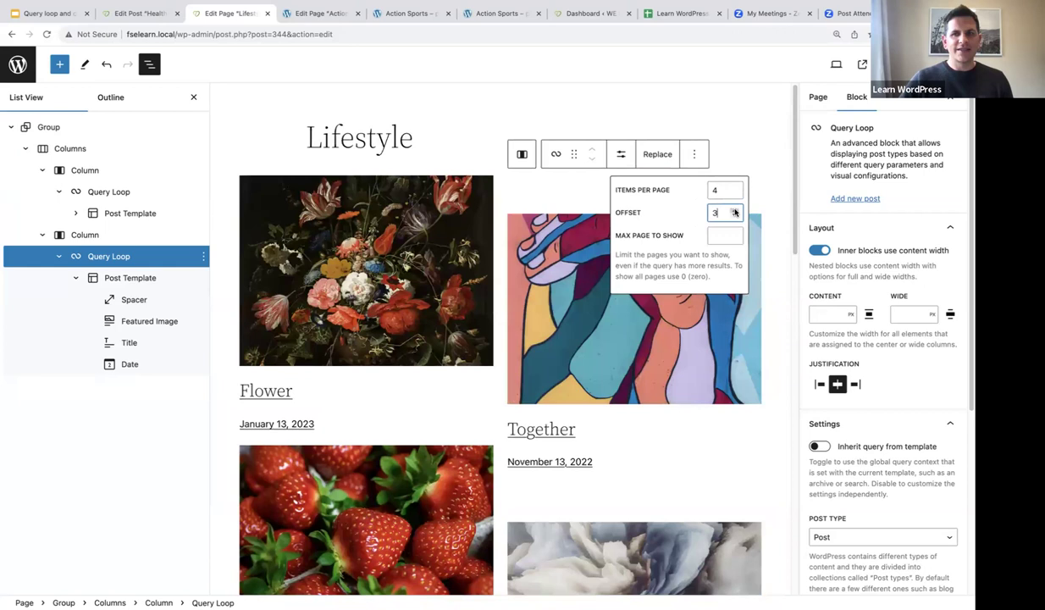
{"action": "left_click", "coordinate": [734, 211]}
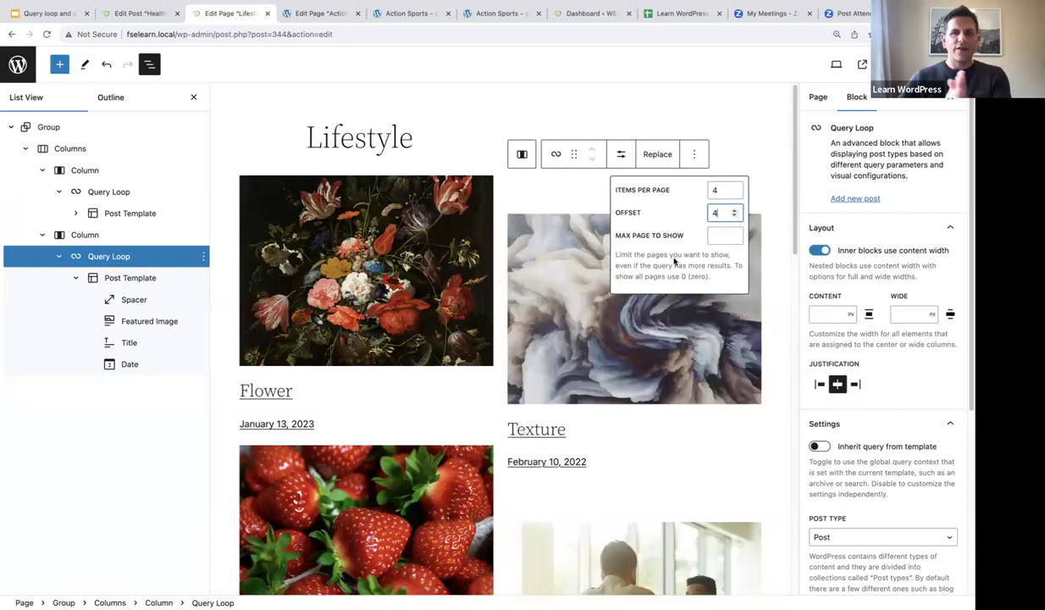
Step: Compare the posts in both columns down the page, checking that the second column continues where the first ends
{"action": "scroll", "coordinate": [313, 206], "scroll_direction": "down", "scroll_amount": 5}
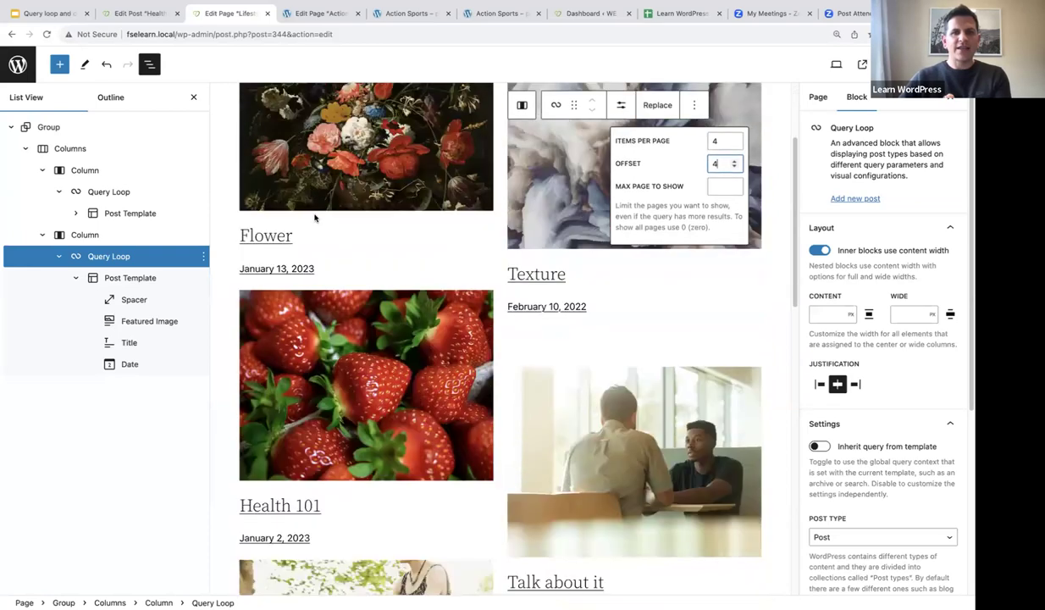
{"action": "scroll", "coordinate": [533, 266], "scroll_direction": "up", "scroll_amount": 5}
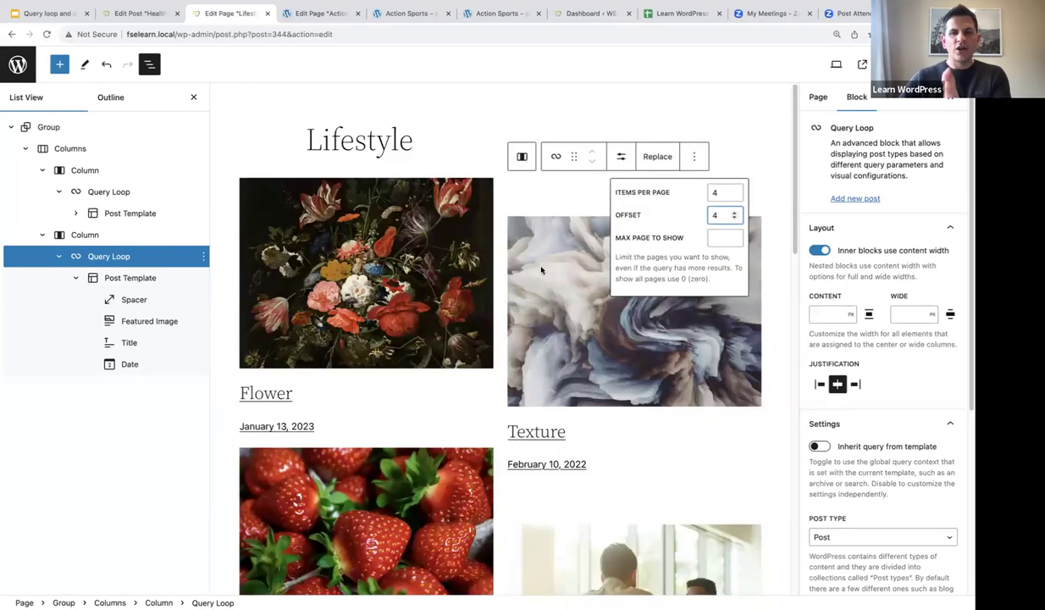
{"action": "scroll", "coordinate": [368, 279], "scroll_direction": "down", "scroll_amount": 3}
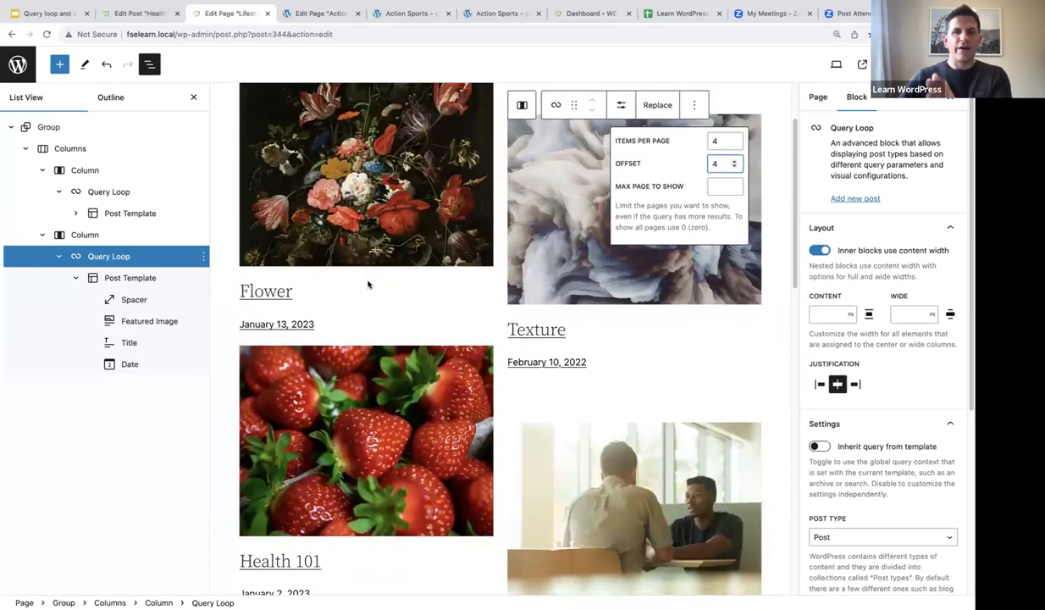
{"action": "scroll", "coordinate": [368, 284], "scroll_direction": "down", "scroll_amount": 5}
{"action": "scroll", "coordinate": [340, 257], "scroll_direction": "up", "scroll_amount": 5}
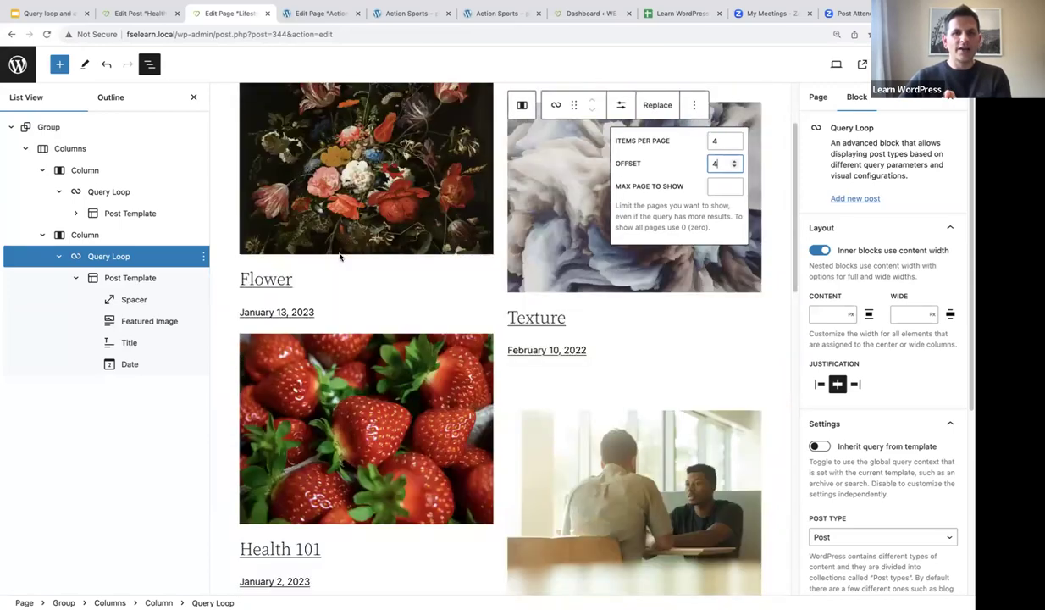
{"action": "scroll", "coordinate": [340, 256], "scroll_direction": "down", "scroll_amount": 15}
{"action": "scroll", "coordinate": [332, 342], "scroll_direction": "up", "scroll_amount": 18}
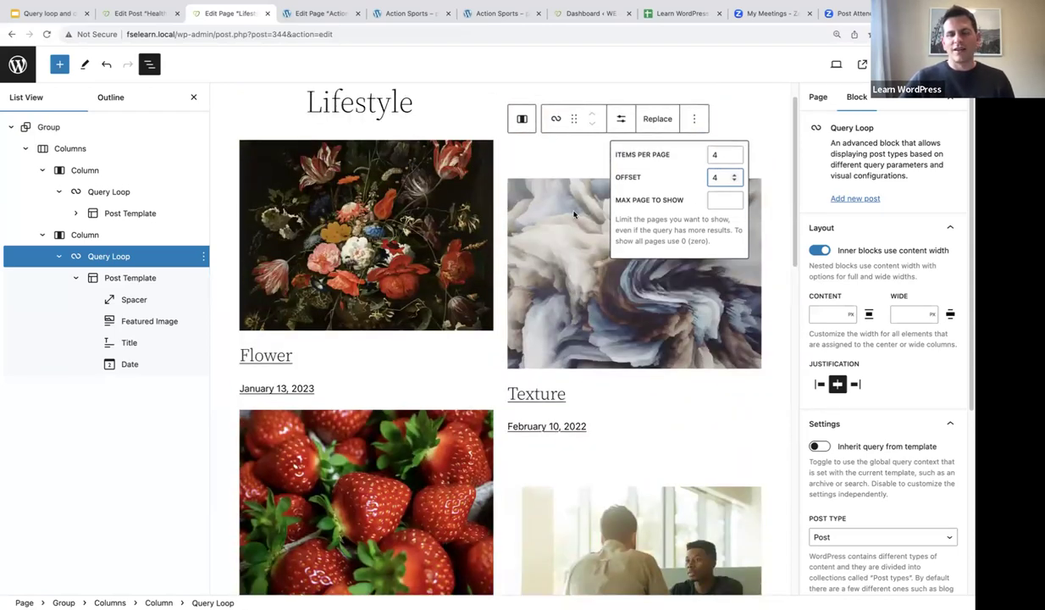
{"action": "scroll", "coordinate": [608, 316], "scroll_direction": "down", "scroll_amount": 13}
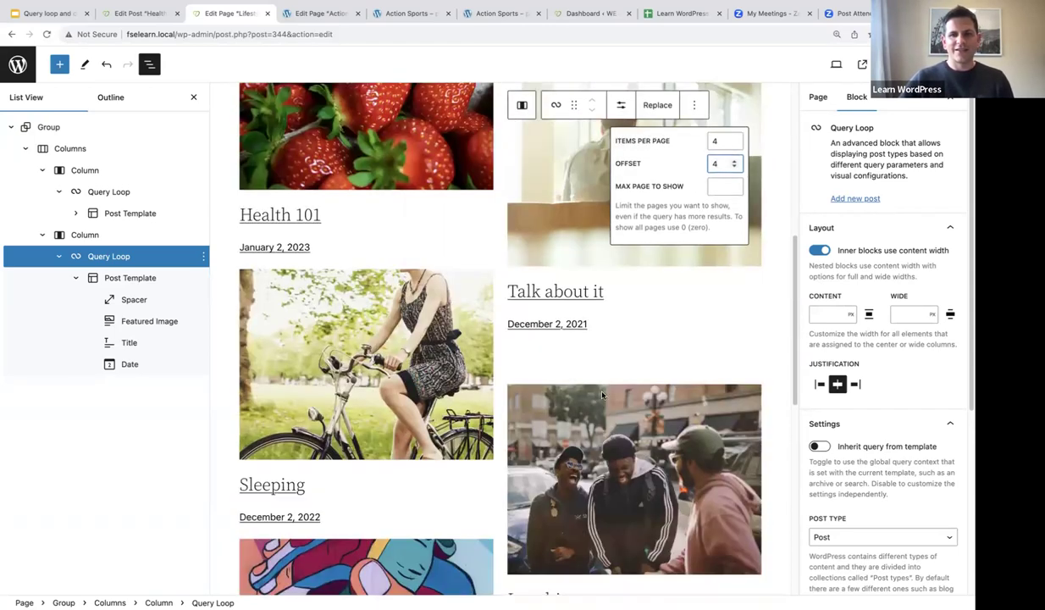
{"action": "scroll", "coordinate": [607, 406], "scroll_direction": "down", "scroll_amount": 4}
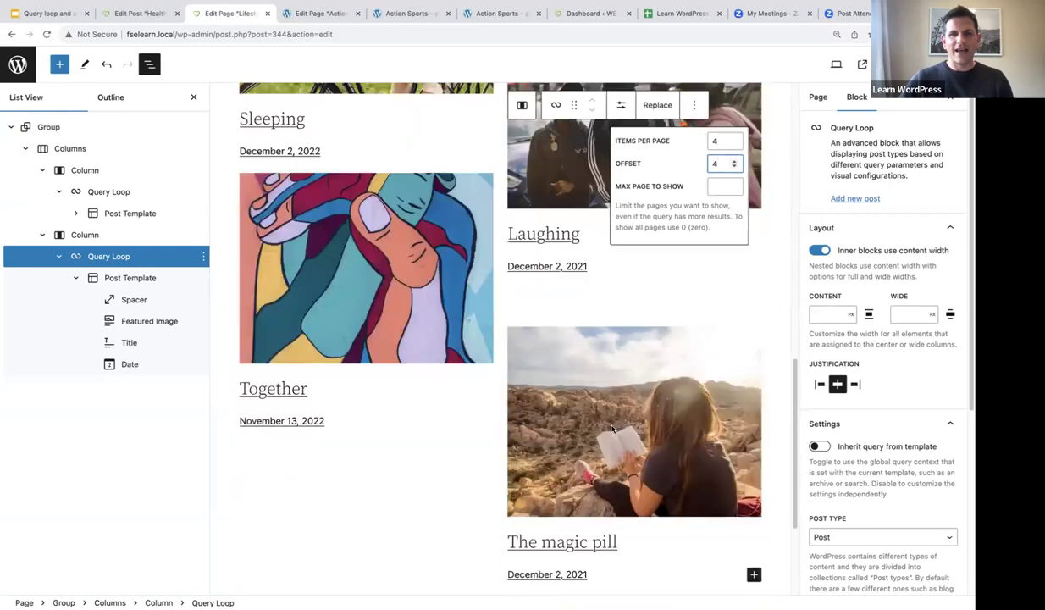
Step: Hide the block list and the settings sidebar and review the two-column layout up to the page title
{"action": "left_click", "coordinate": [193, 98]}
{"action": "left_click", "coordinate": [949, 100]}
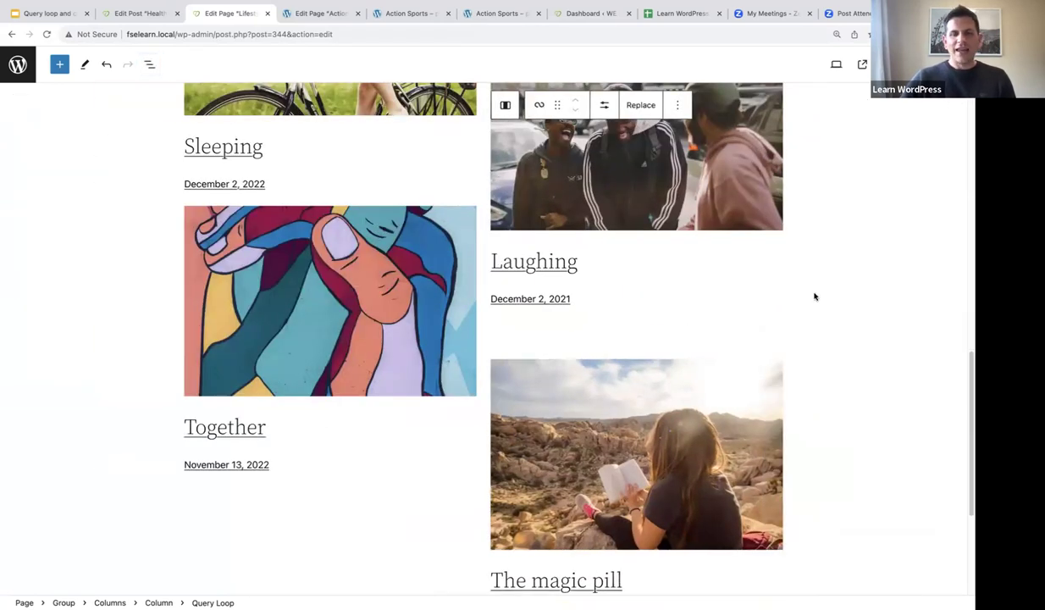
{"action": "scroll", "coordinate": [814, 293], "scroll_direction": "up", "scroll_amount": 13}
{"action": "scroll", "coordinate": [816, 295], "scroll_direction": "up", "scroll_amount": 5}
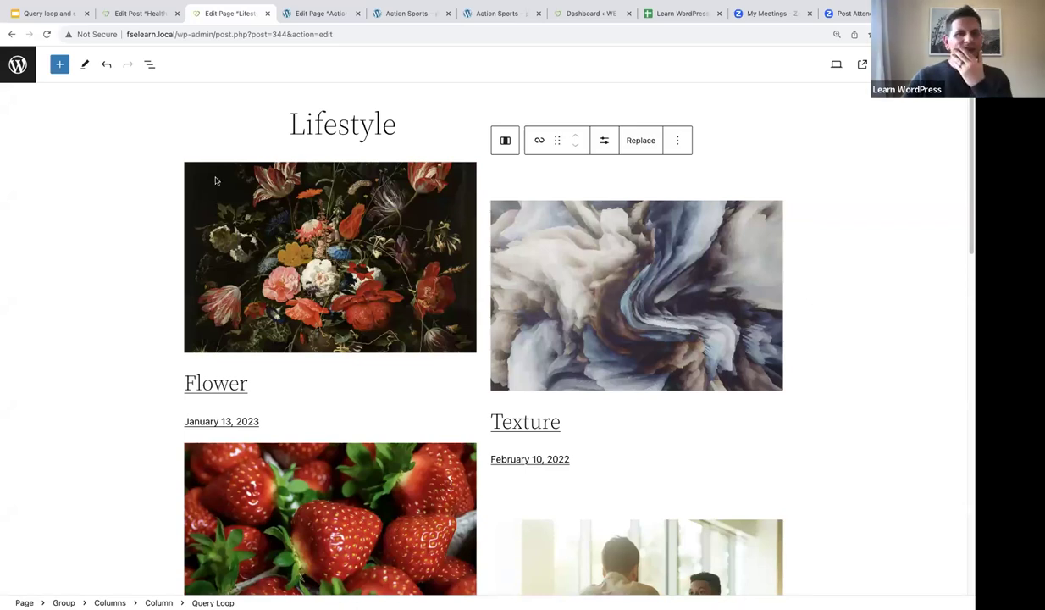
Step: Reopen the block list, expand the nested columns and select the first column's Query Loop
{"action": "left_click", "coordinate": [149, 64]}
{"action": "left_click", "coordinate": [11, 127]}
{"action": "left_click", "coordinate": [26, 148]}
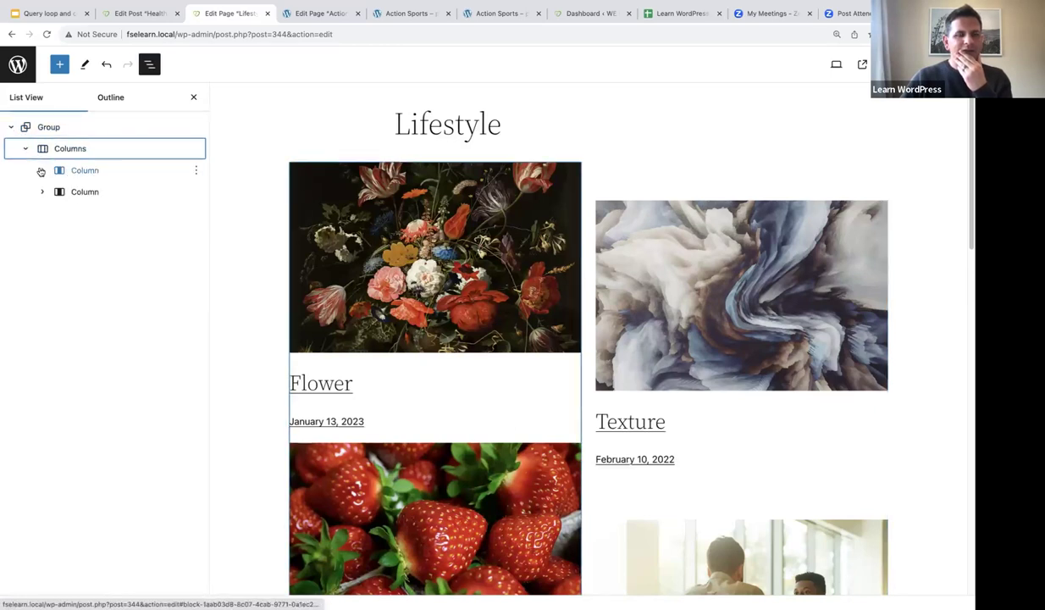
{"action": "left_click", "coordinate": [42, 170]}
{"action": "left_click", "coordinate": [99, 193]}
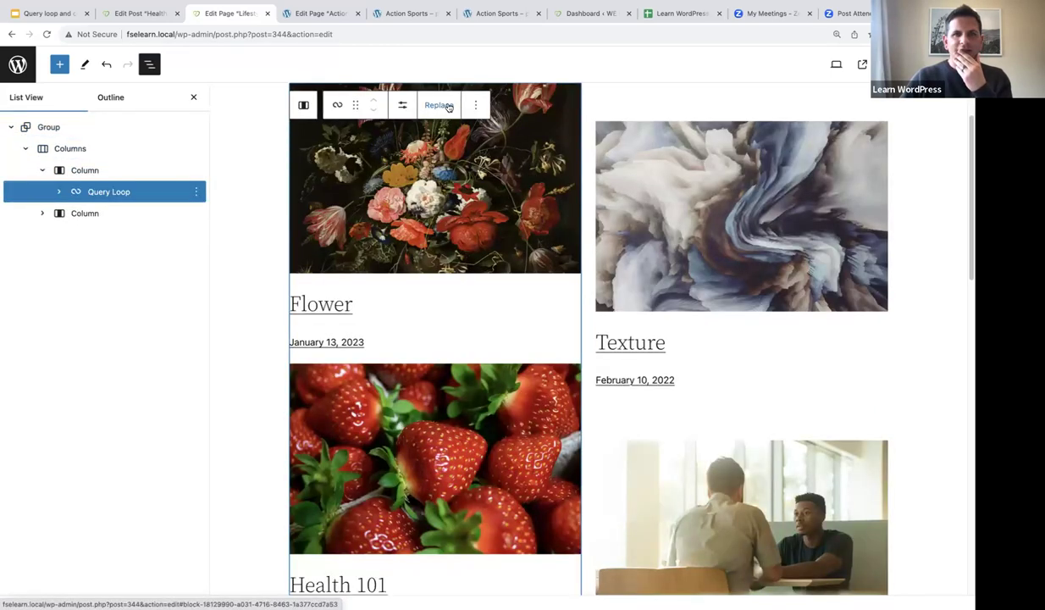
Step: Browse the replacement patterns for the first column's Query Loop, including the Offset pattern, and return to the page without replacing the layout
{"action": "left_click", "coordinate": [430, 106]}
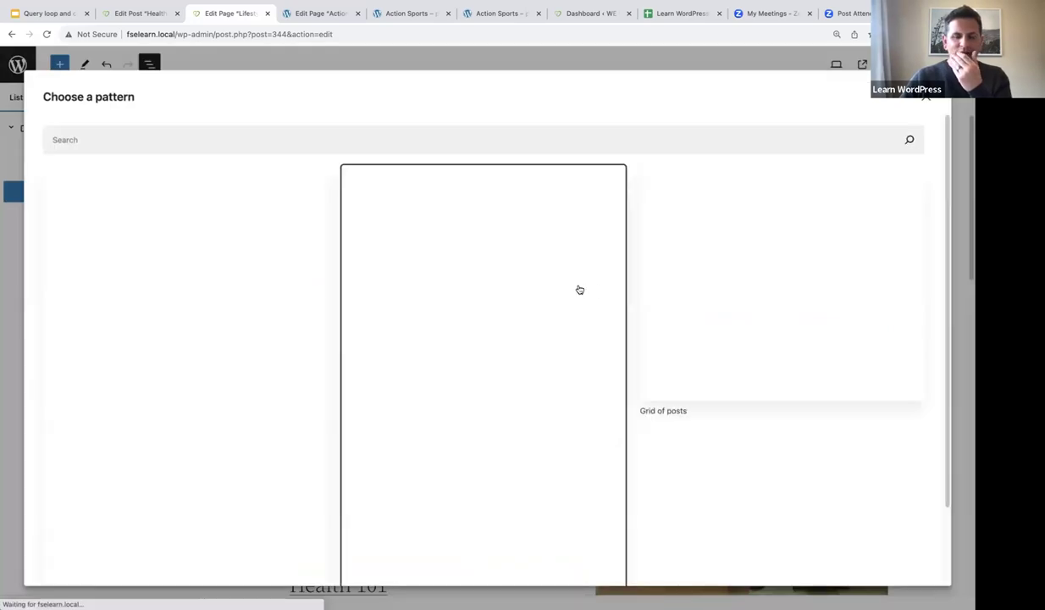
{"action": "scroll", "coordinate": [579, 289], "scroll_direction": "down", "scroll_amount": 2}
{"action": "scroll", "coordinate": [579, 290], "scroll_direction": "down", "scroll_amount": 5}
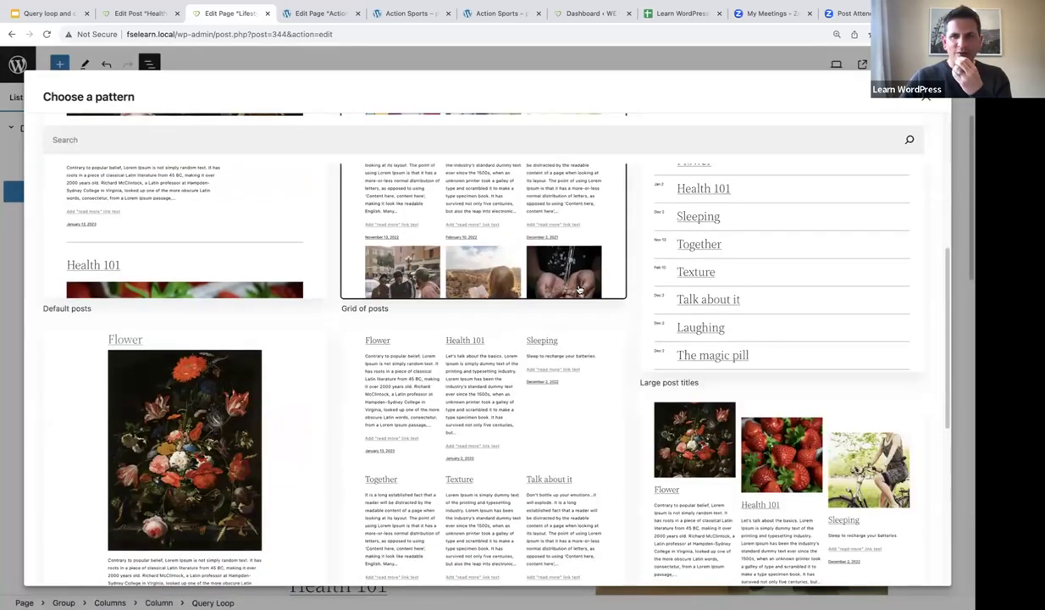
{"action": "scroll", "coordinate": [579, 289], "scroll_direction": "down", "scroll_amount": 10}
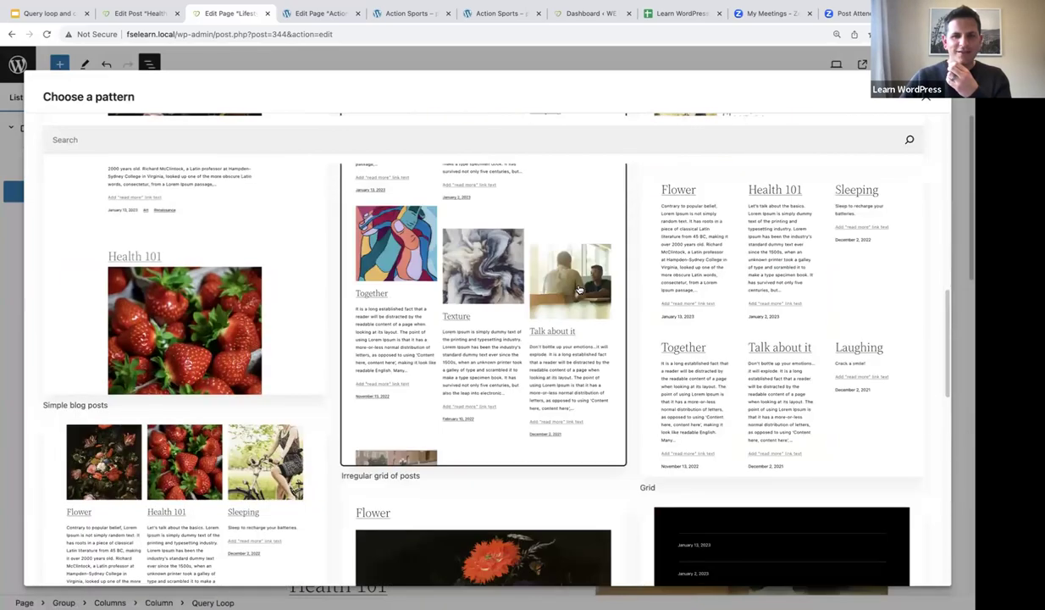
{"action": "scroll", "coordinate": [579, 290], "scroll_direction": "down", "scroll_amount": 10}
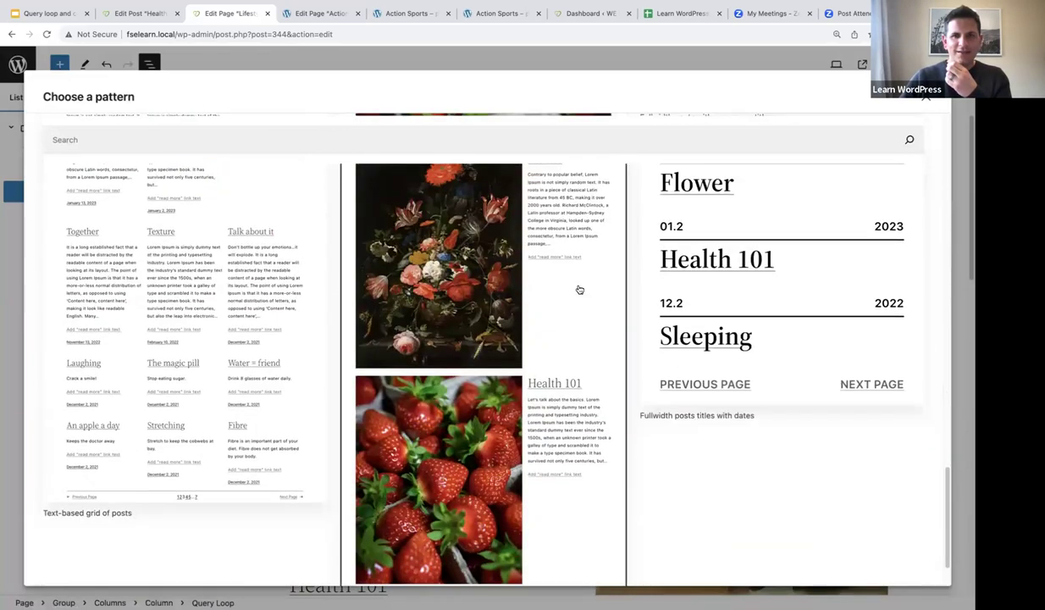
{"action": "scroll", "coordinate": [579, 290], "scroll_direction": "up", "scroll_amount": 10}
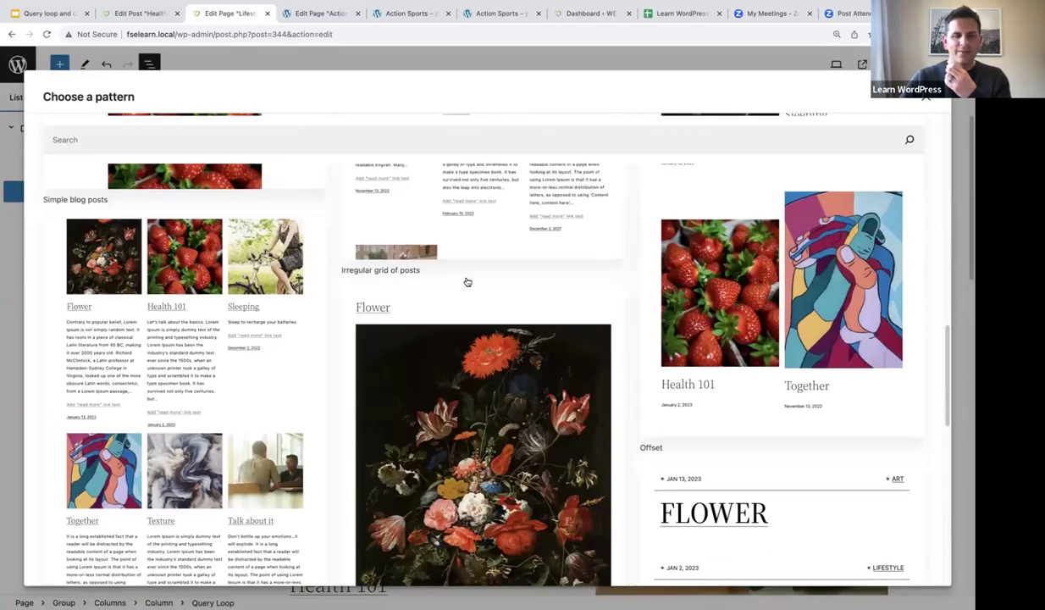
{"action": "scroll", "coordinate": [495, 329], "scroll_direction": "down", "scroll_amount": 5}
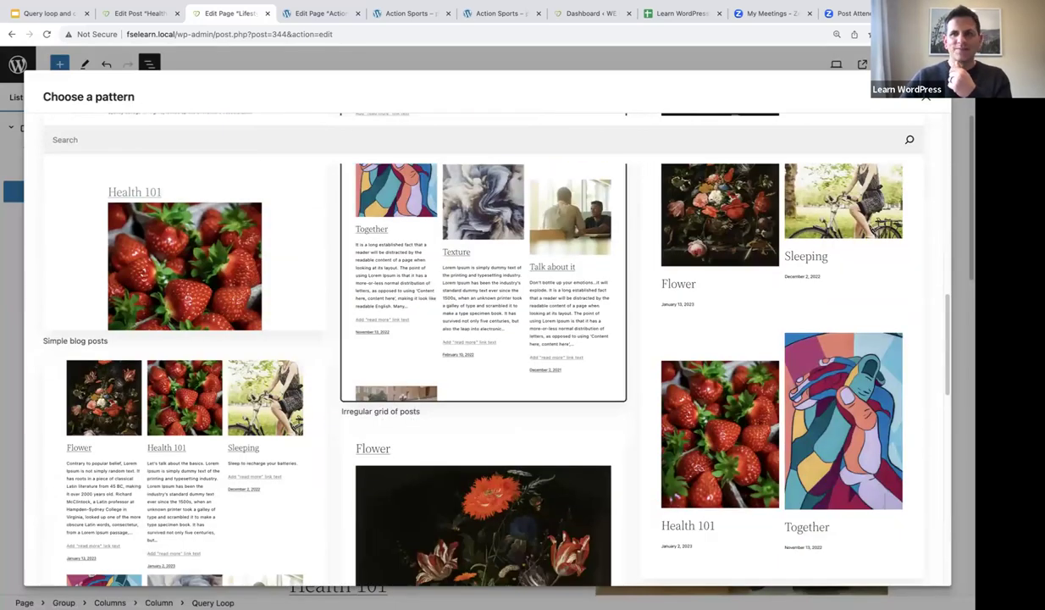
{"action": "left_click", "coordinate": [710, 255]}
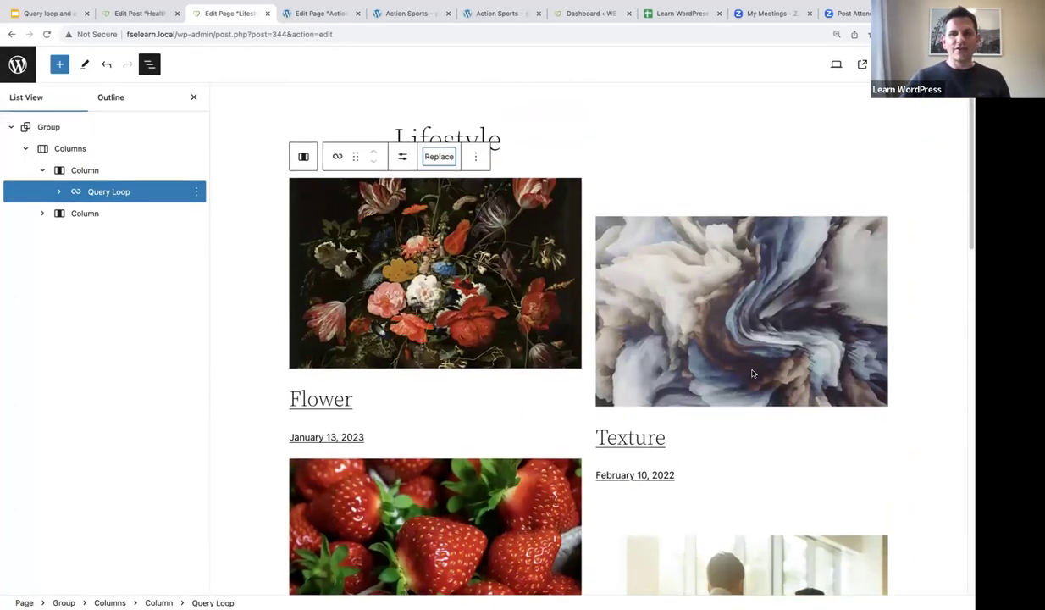
Step: Check the first column's Query Loop display settings and the spacer above the second column's featured image, ending with no block selected
{"action": "left_click", "coordinate": [402, 156]}
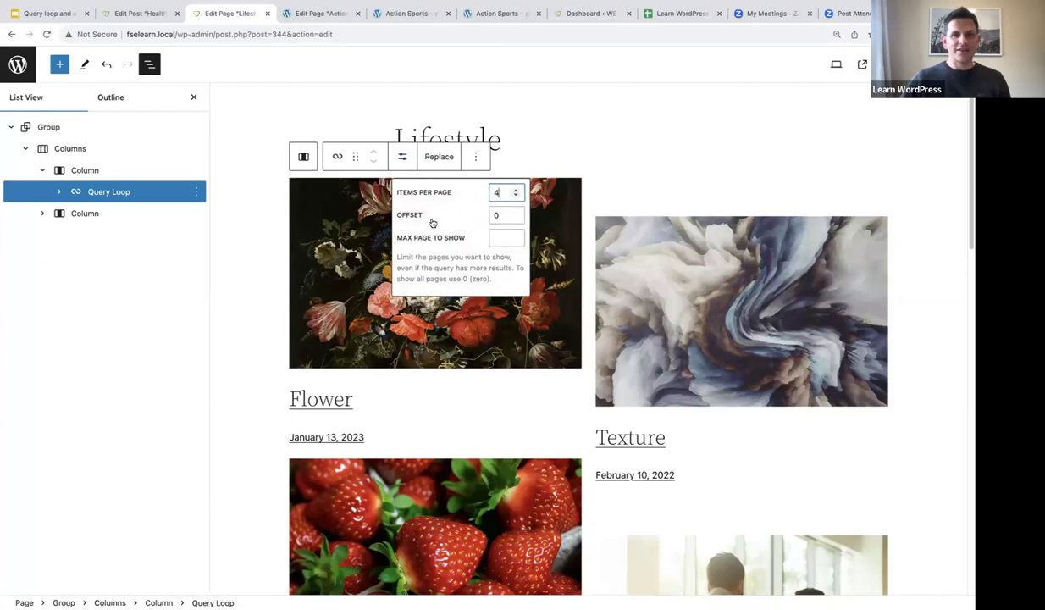
{"action": "left_click", "coordinate": [672, 195]}
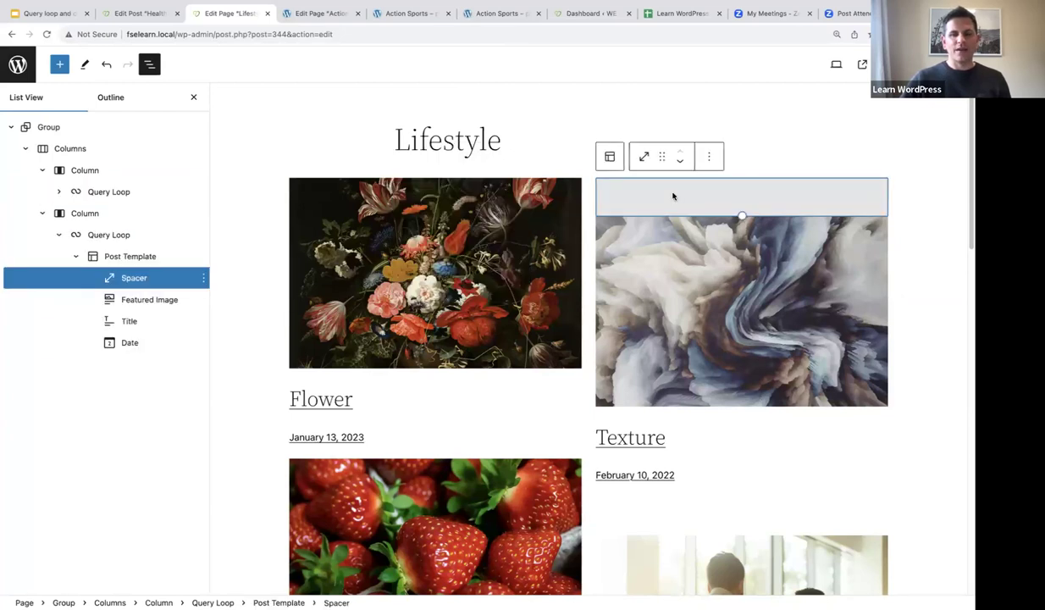
{"action": "left_click", "coordinate": [906, 274]}
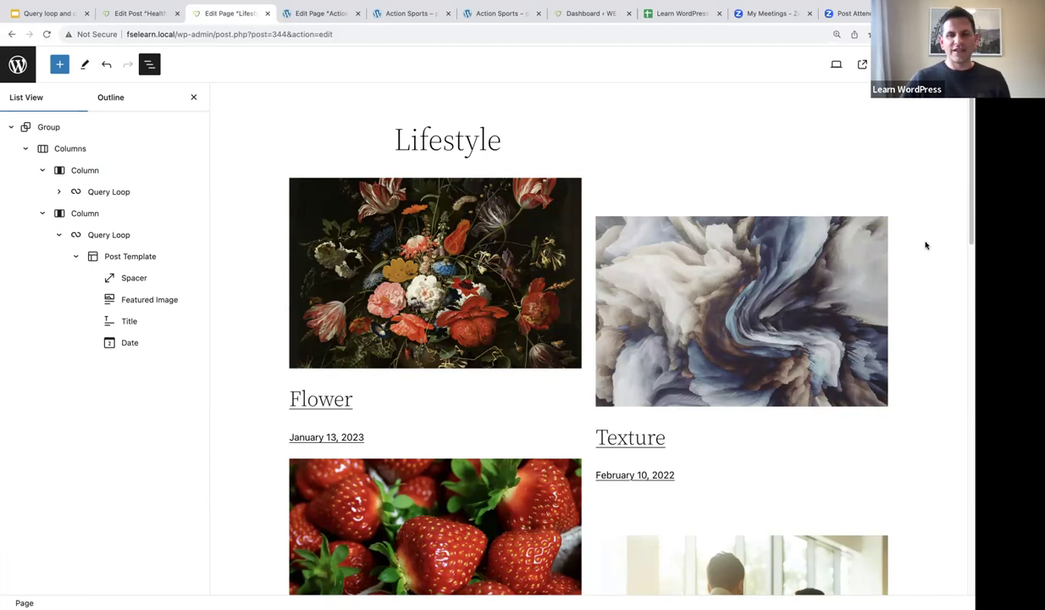
Step: Examine the staggered two-column post layout on the Lifestyle page
{"action": "scroll", "coordinate": [925, 245], "scroll_direction": "down", "scroll_amount": 5}
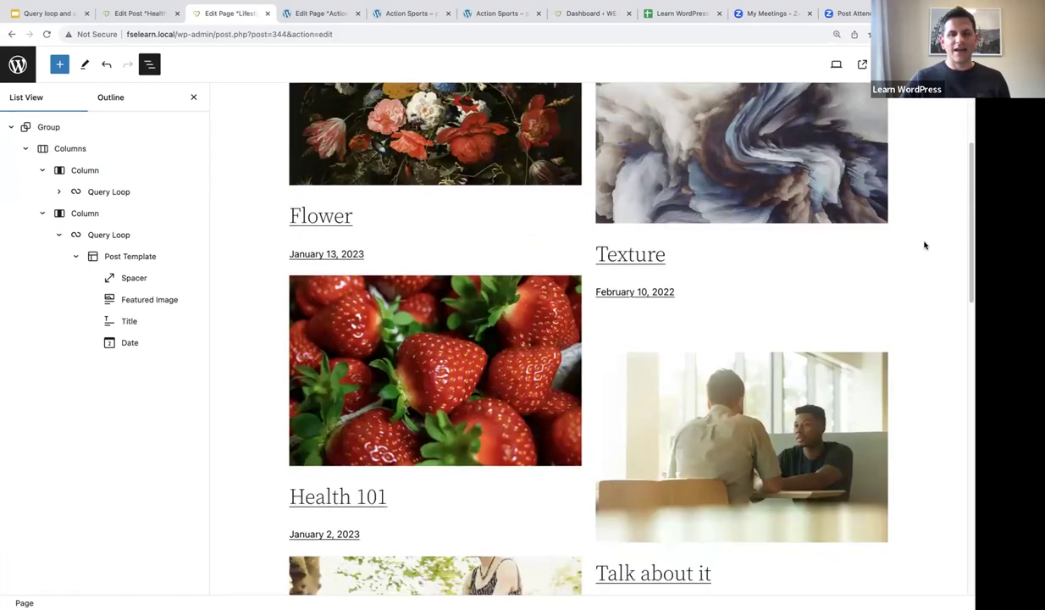
{"action": "scroll", "coordinate": [925, 245], "scroll_direction": "up", "scroll_amount": 5}
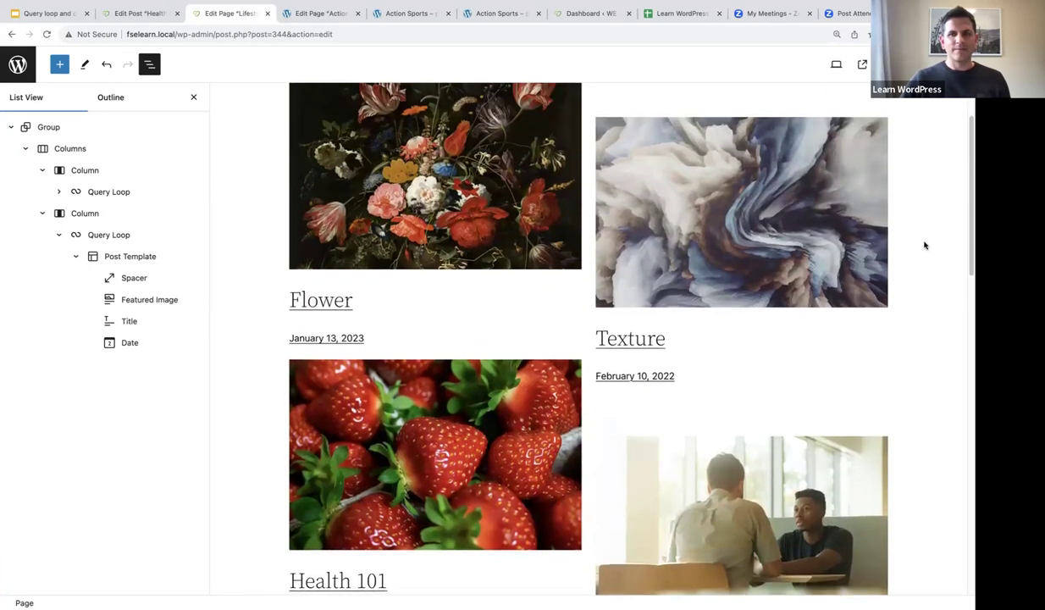
{"action": "scroll", "coordinate": [793, 304], "scroll_direction": "down", "scroll_amount": 5}
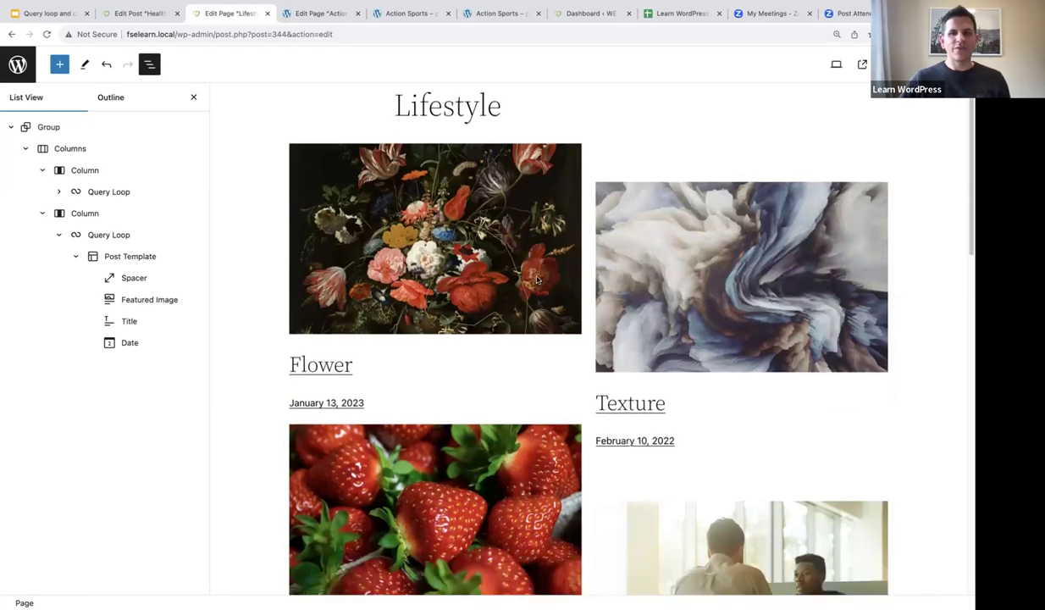
{"action": "scroll", "coordinate": [819, 306], "scroll_direction": "up", "scroll_amount": 2}
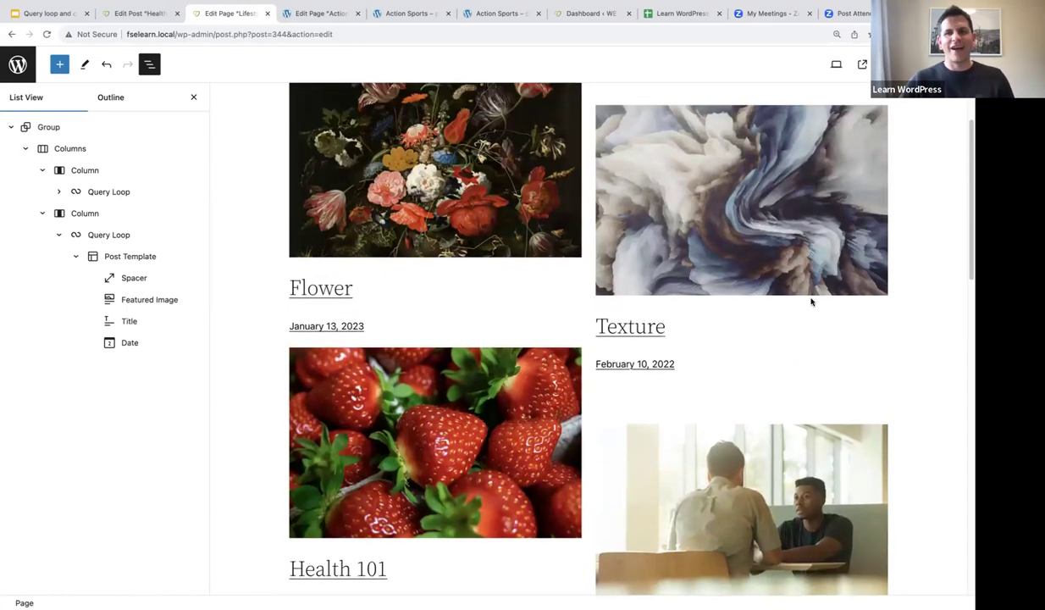
Step: Leave the Health post editor and open the site's live homepage
{"action": "scroll", "coordinate": [811, 301], "scroll_direction": "up", "scroll_amount": 3}
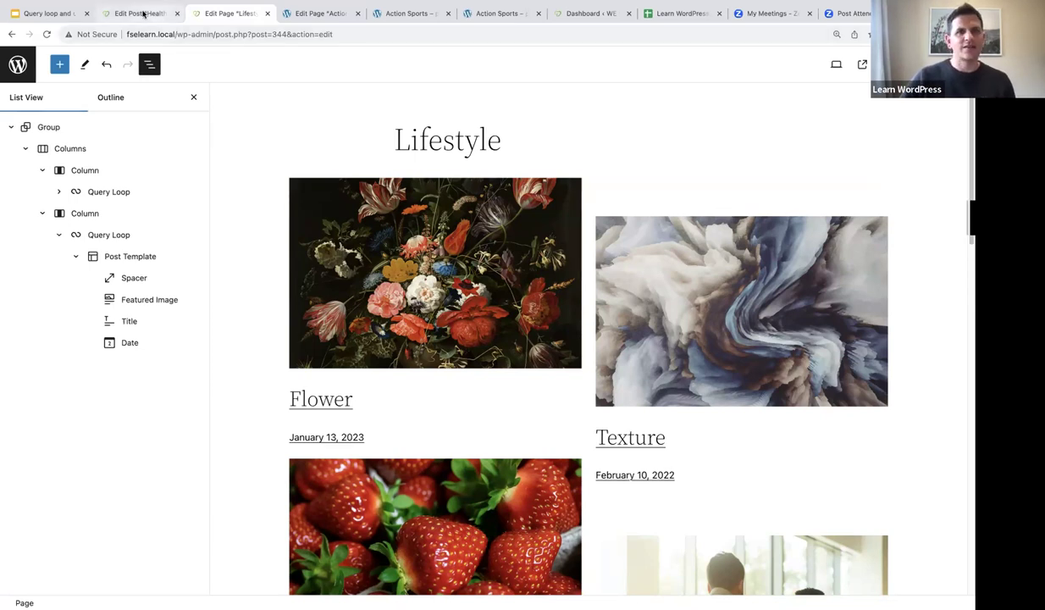
{"action": "left_click", "coordinate": [144, 15]}
{"action": "left_click", "coordinate": [15, 70]}
{"action": "left_click", "coordinate": [42, 75]}
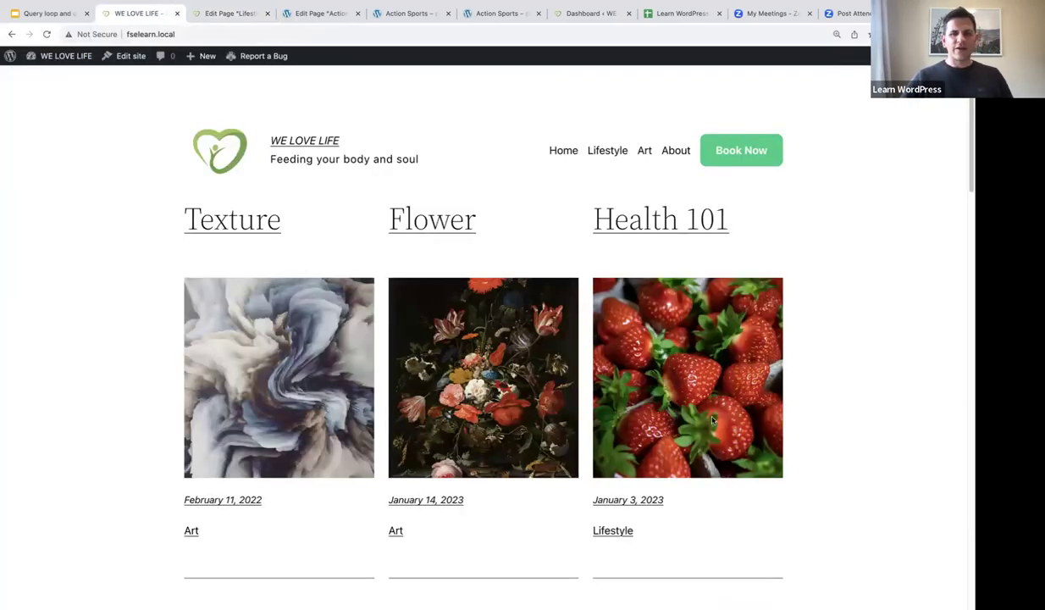
Step: Examine the three-column post grid on the homepage and the category link beneath each post's date
{"action": "scroll", "coordinate": [819, 319], "scroll_direction": "down", "scroll_amount": 5}
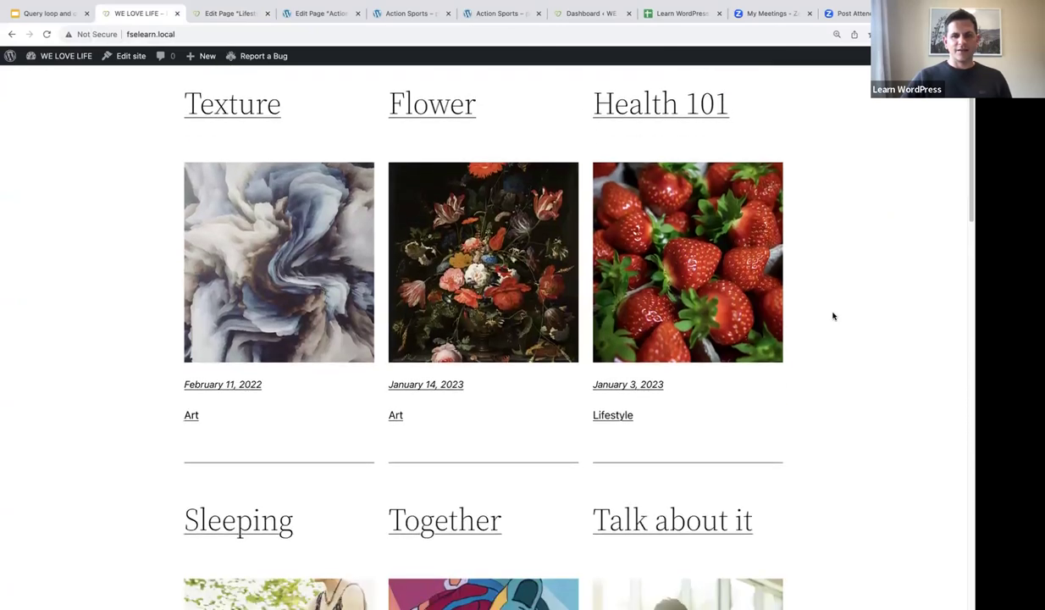
{"action": "scroll", "coordinate": [836, 316], "scroll_direction": "up", "scroll_amount": 6}
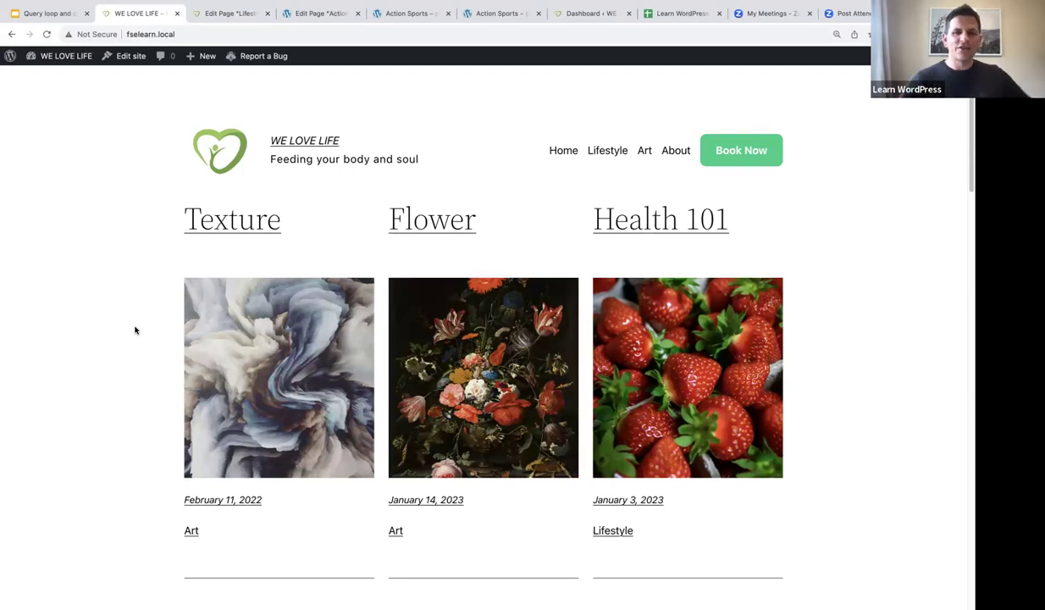
{"action": "scroll", "coordinate": [107, 389], "scroll_direction": "down", "scroll_amount": 3}
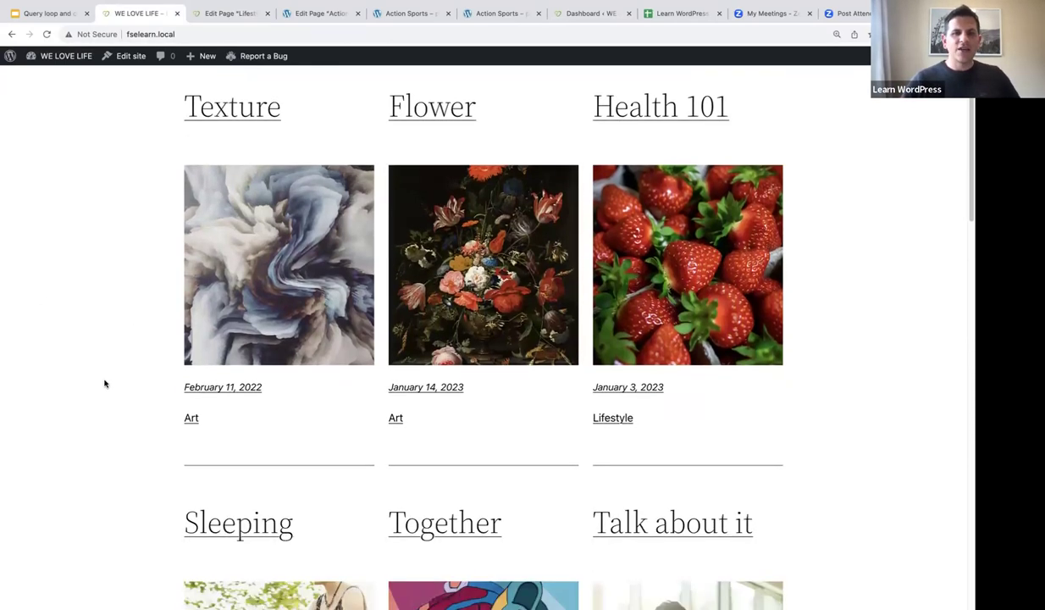
{"action": "scroll", "coordinate": [105, 384], "scroll_direction": "down", "scroll_amount": 9}
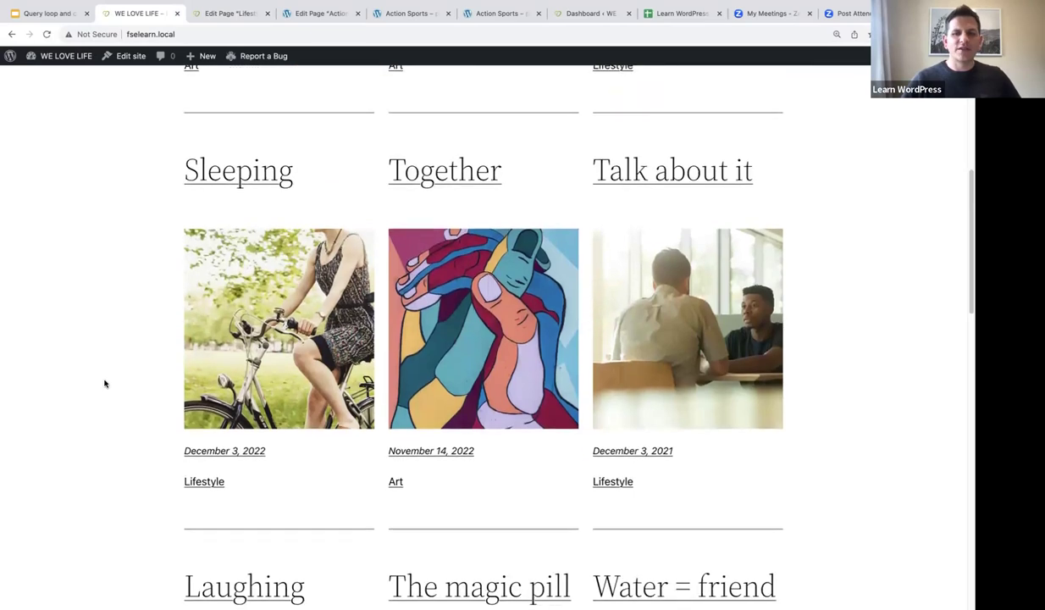
{"action": "scroll", "coordinate": [105, 384], "scroll_direction": "down", "scroll_amount": 9}
{"action": "scroll", "coordinate": [107, 381], "scroll_direction": "up", "scroll_amount": 13}
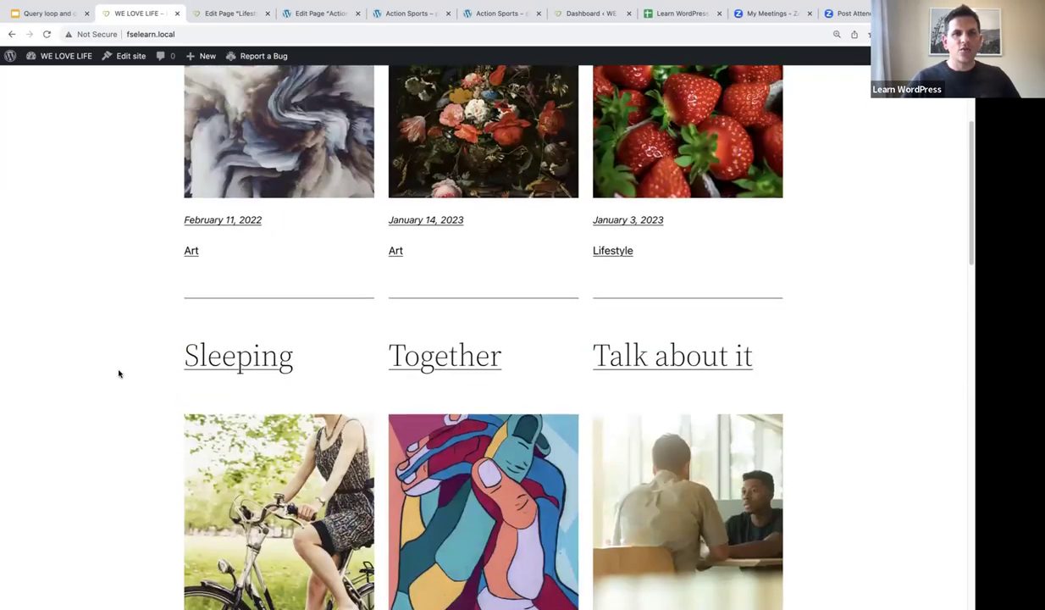
{"action": "scroll", "coordinate": [118, 374], "scroll_direction": "up", "scroll_amount": 5}
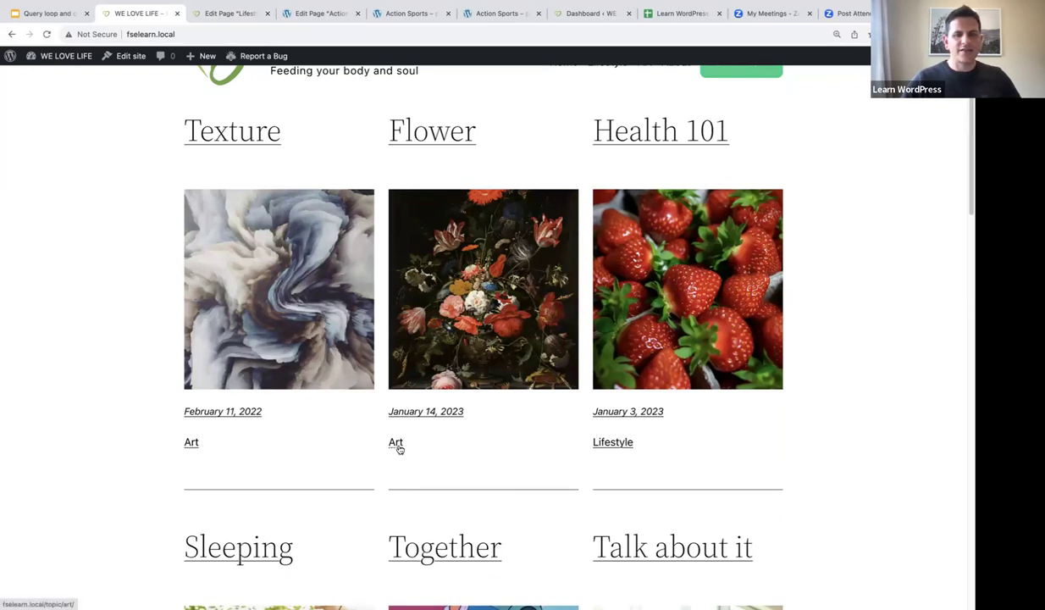
{"action": "scroll", "coordinate": [417, 432], "scroll_direction": "down", "scroll_amount": 1}
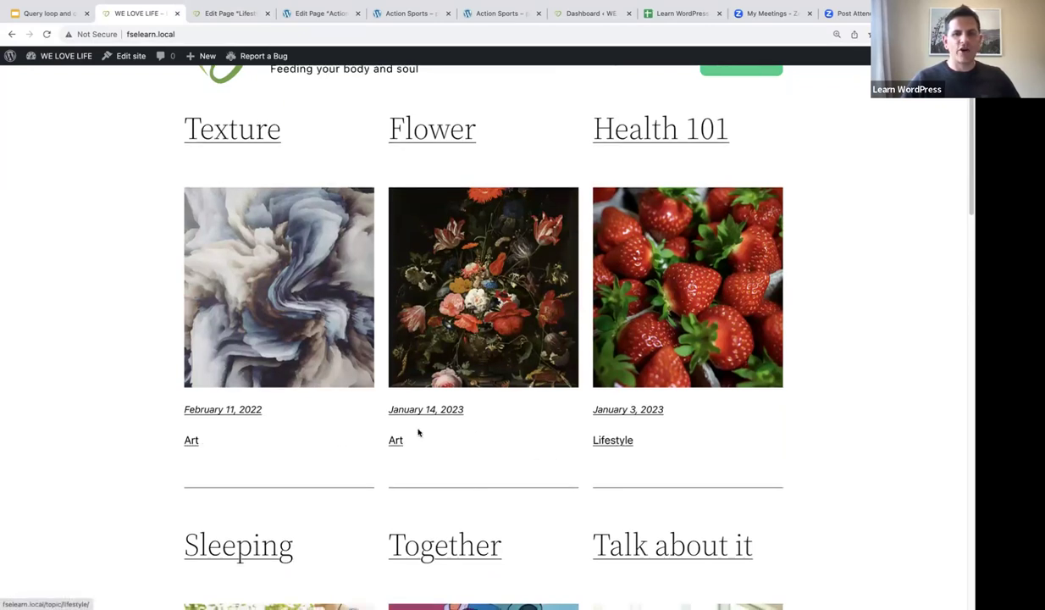
{"action": "scroll", "coordinate": [406, 428], "scroll_direction": "down", "scroll_amount": 9}
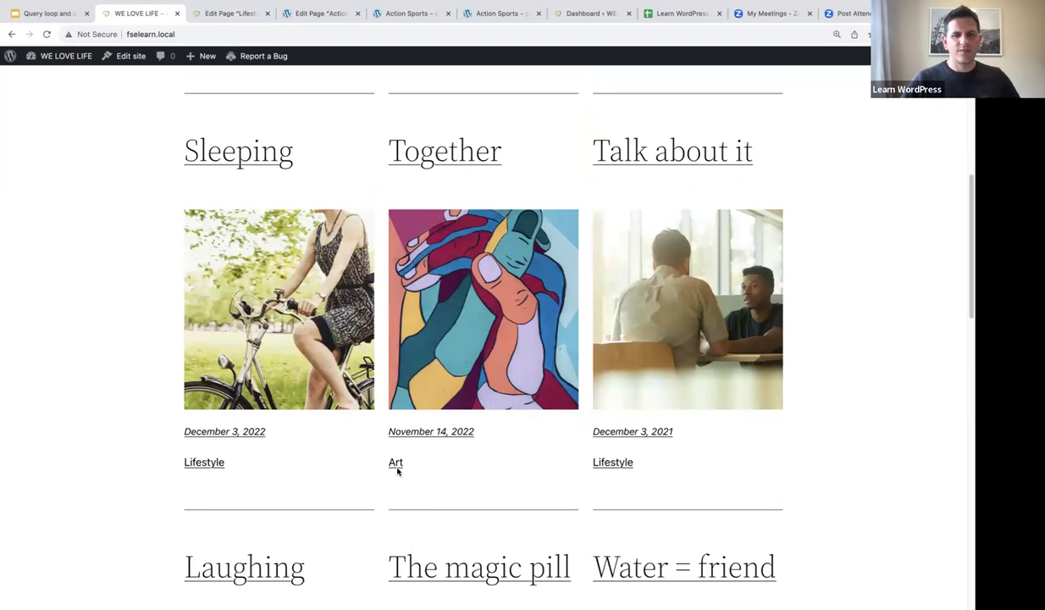
{"action": "scroll", "coordinate": [405, 441], "scroll_direction": "up", "scroll_amount": 8}
{"action": "scroll", "coordinate": [461, 417], "scroll_direction": "up", "scroll_amount": 2}
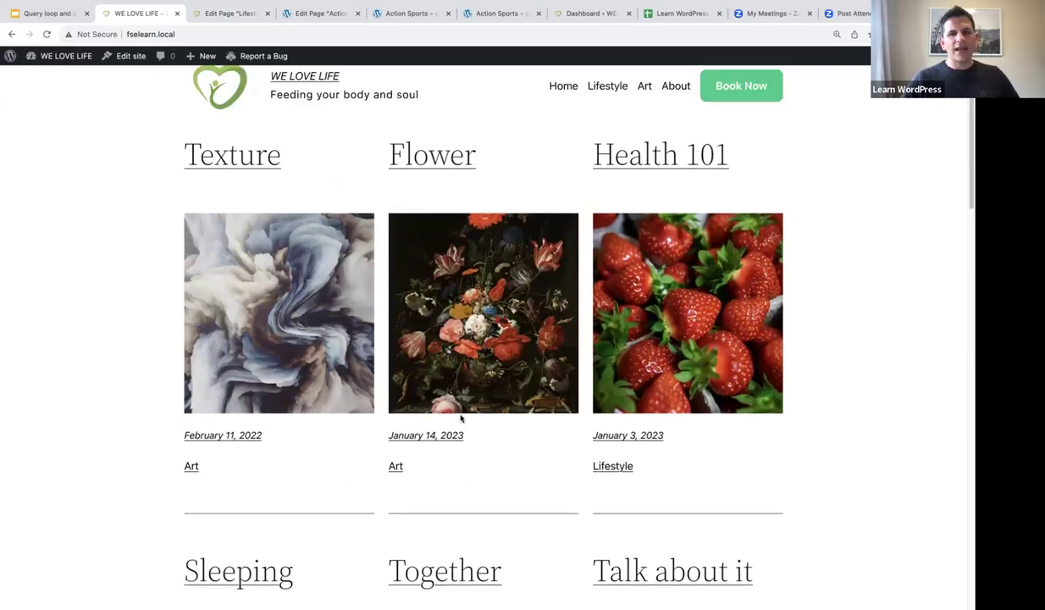
{"action": "scroll", "coordinate": [462, 417], "scroll_direction": "up", "scroll_amount": 2}
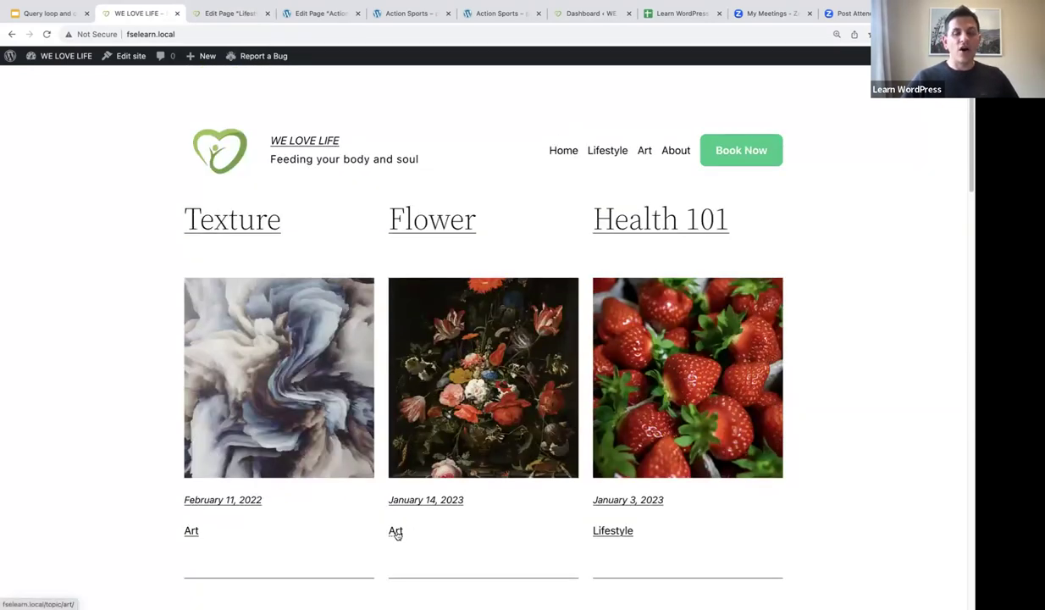
{"action": "scroll", "coordinate": [450, 520], "scroll_direction": "down", "scroll_amount": 1}
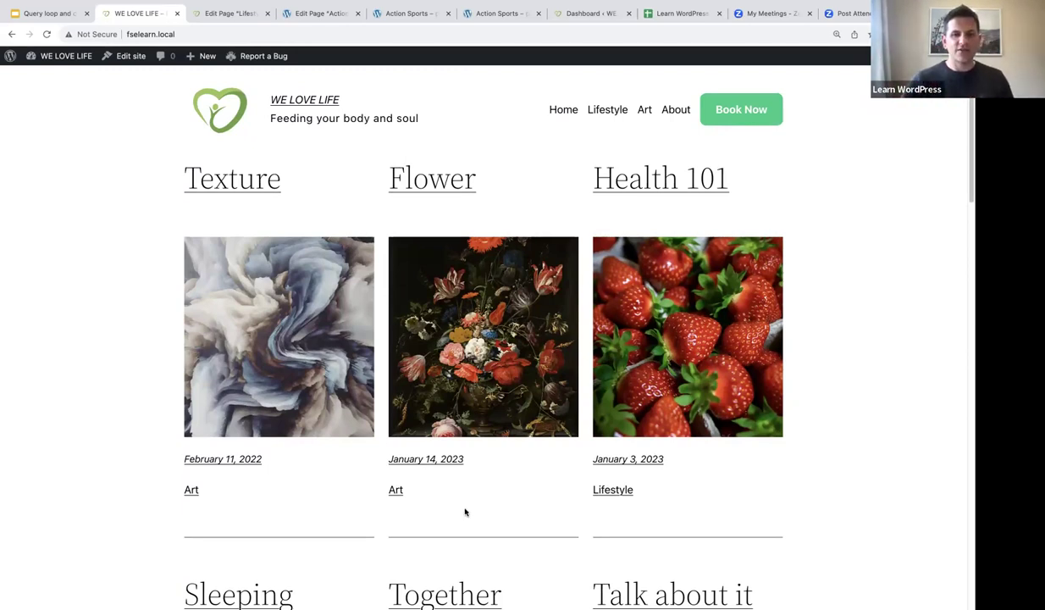
Step: Open the Art category archive from the Flower post and examine how its posts are laid out
{"action": "left_click", "coordinate": [395, 491]}
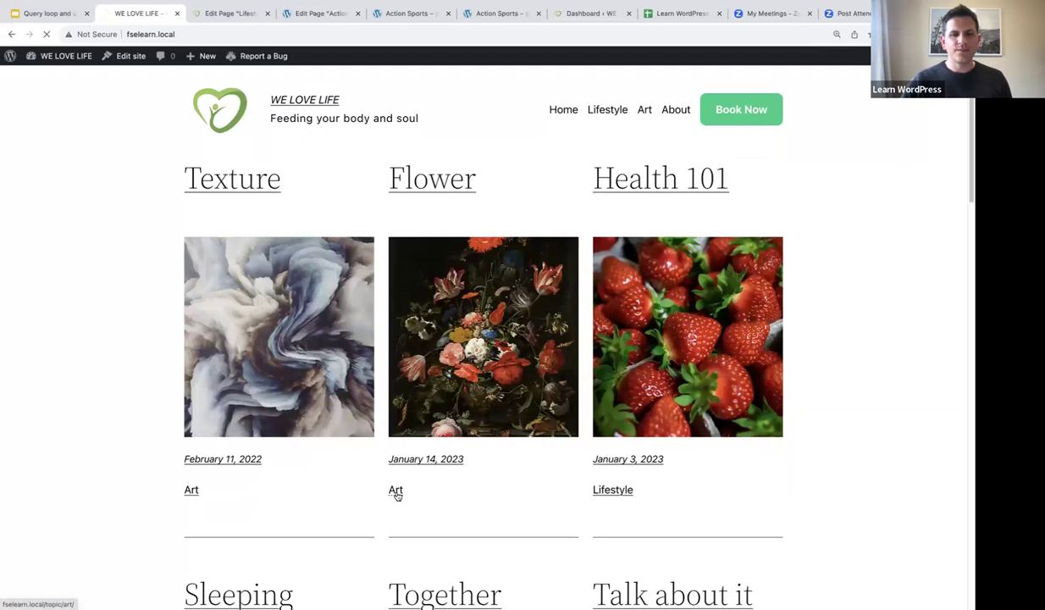
{"action": "scroll", "coordinate": [457, 493], "scroll_direction": "down", "scroll_amount": 4}
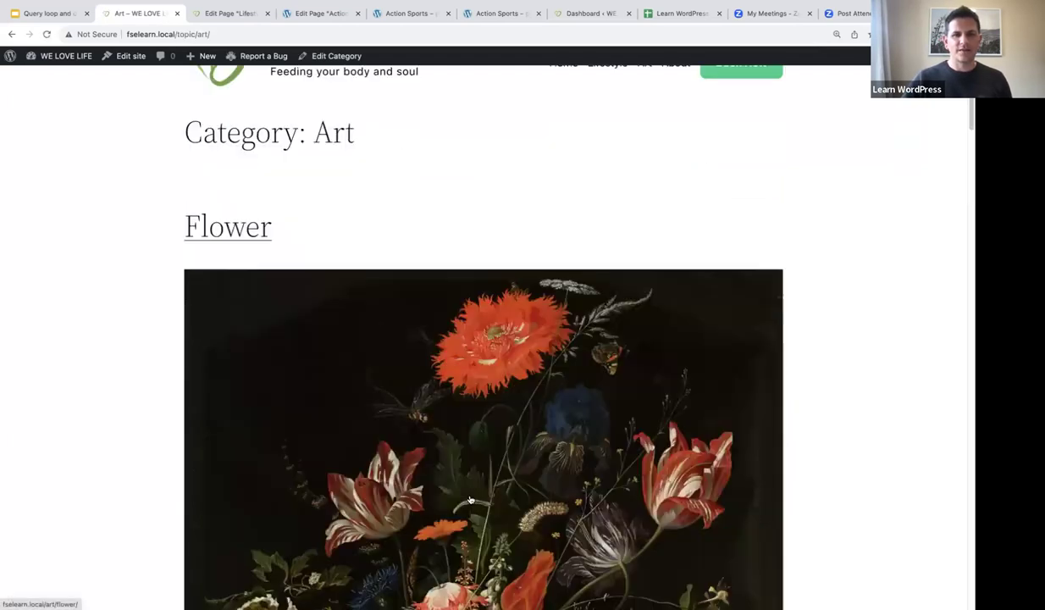
{"action": "scroll", "coordinate": [470, 499], "scroll_direction": "up", "scroll_amount": 4}
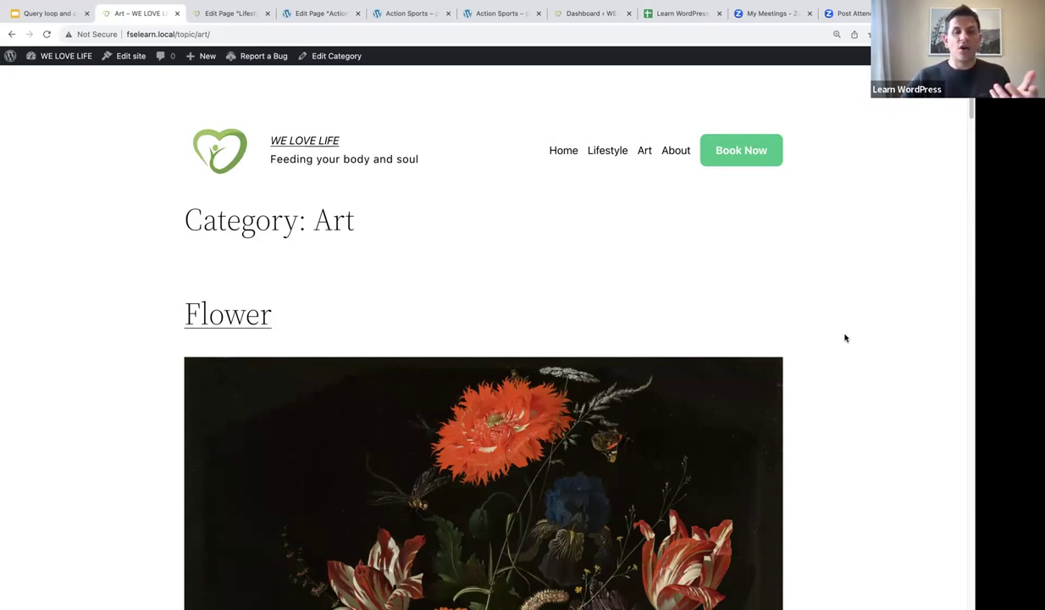
{"action": "scroll", "coordinate": [844, 338], "scroll_direction": "down", "scroll_amount": 8}
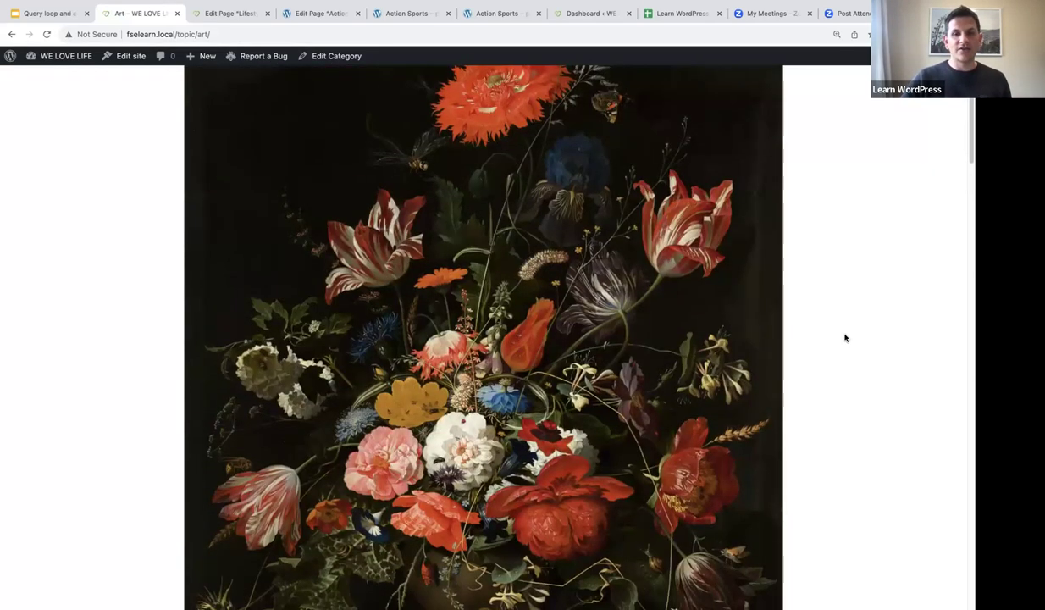
{"action": "scroll", "coordinate": [844, 337], "scroll_direction": "down", "scroll_amount": 15}
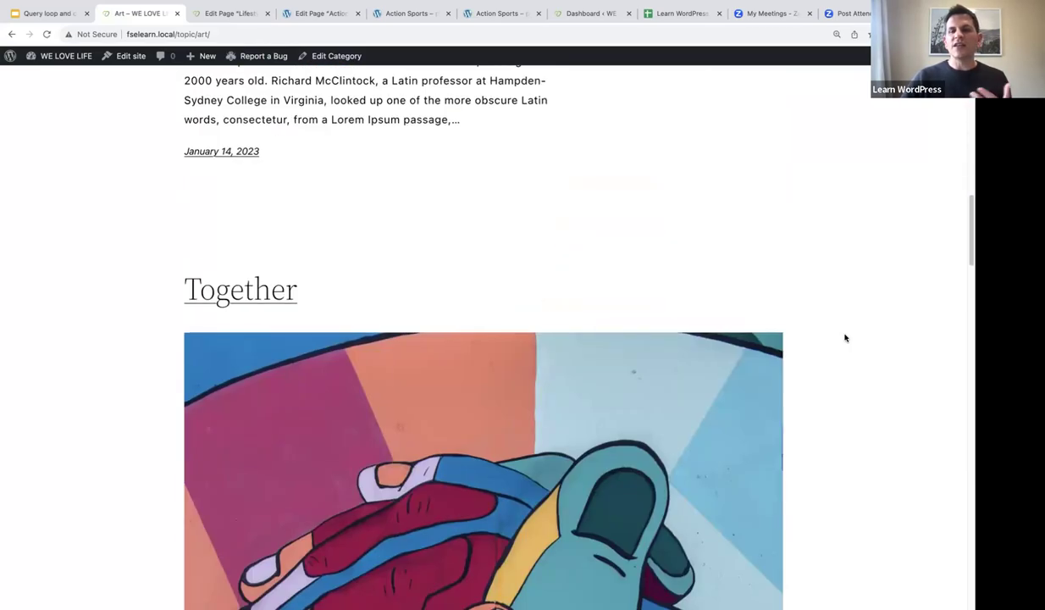
{"action": "scroll", "coordinate": [844, 338], "scroll_direction": "down", "scroll_amount": 15}
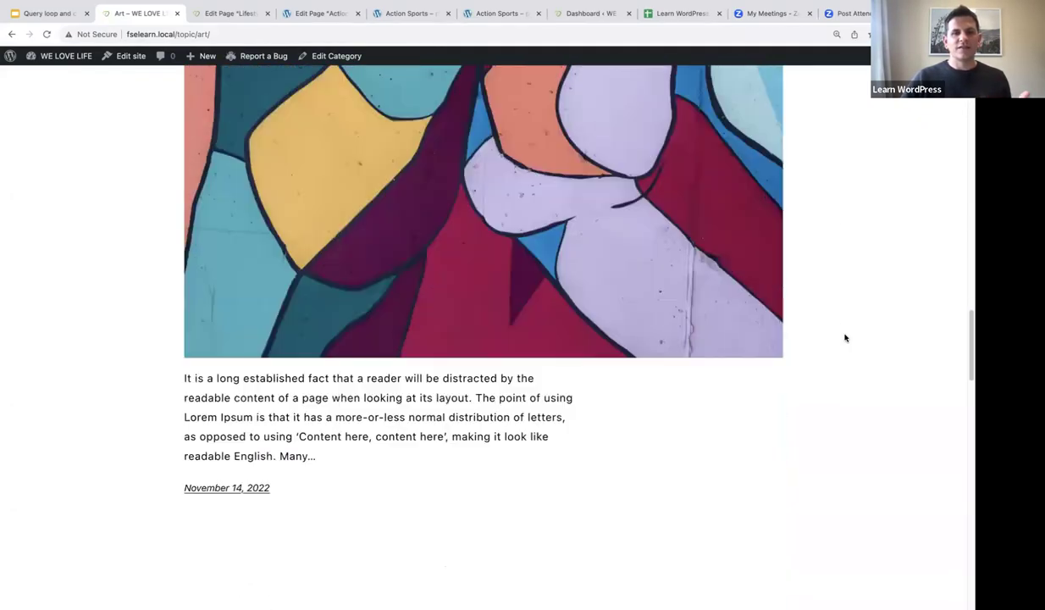
{"action": "scroll", "coordinate": [844, 338], "scroll_direction": "down", "scroll_amount": 15}
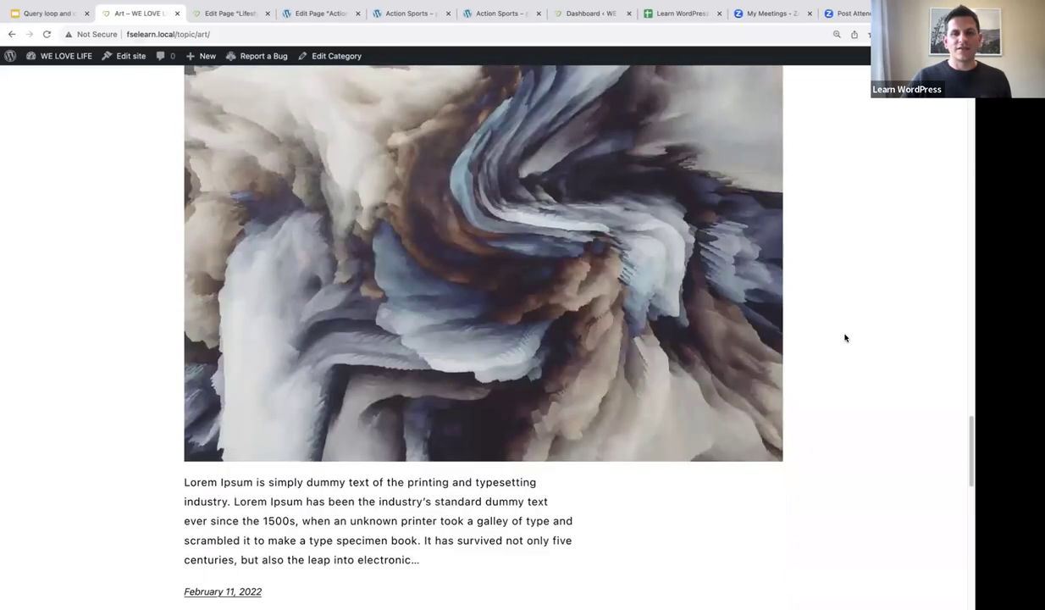
{"action": "scroll", "coordinate": [844, 337], "scroll_direction": "down", "scroll_amount": 15}
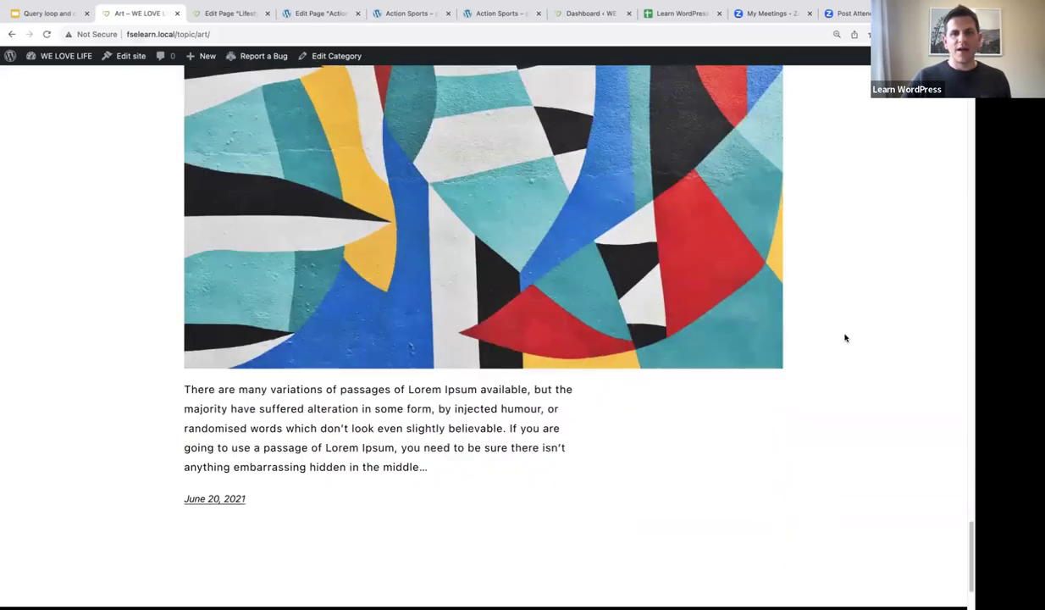
{"action": "scroll", "coordinate": [844, 338], "scroll_direction": "up", "scroll_amount": 15}
{"action": "scroll", "coordinate": [846, 338], "scroll_direction": "up", "scroll_amount": 15}
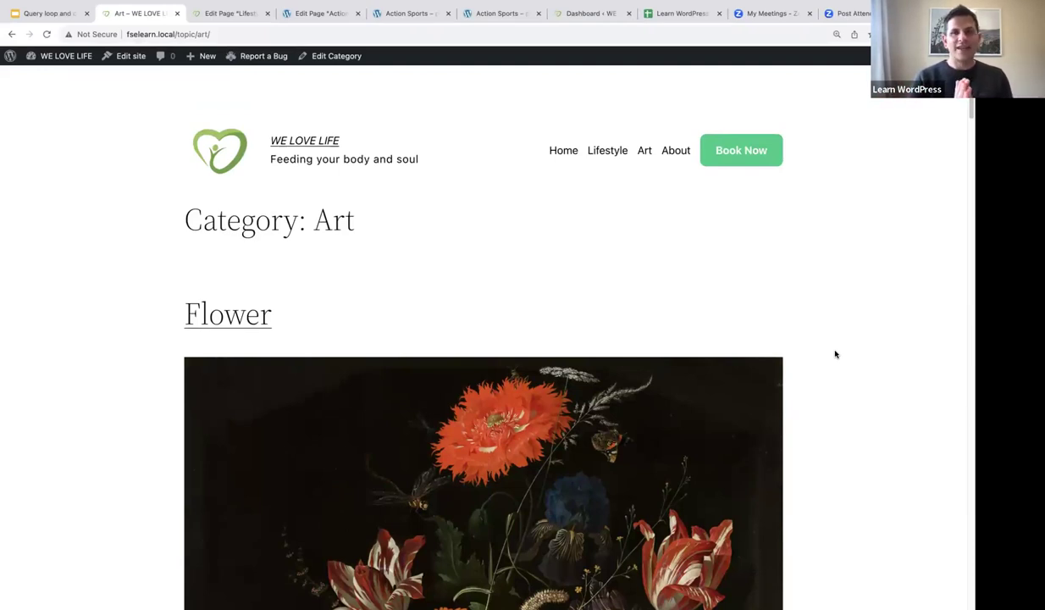
{"action": "scroll", "coordinate": [834, 353], "scroll_direction": "up", "scroll_amount": 1}
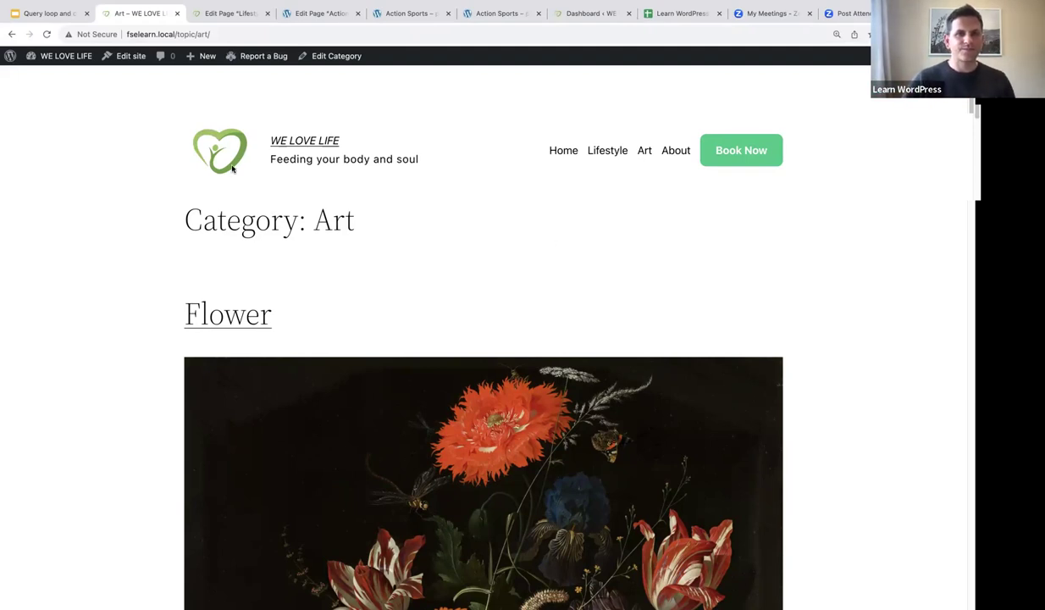
Step: Go to the site's dashboard and open the list of templates in the Site Editor
{"action": "left_click", "coordinate": [72, 57]}
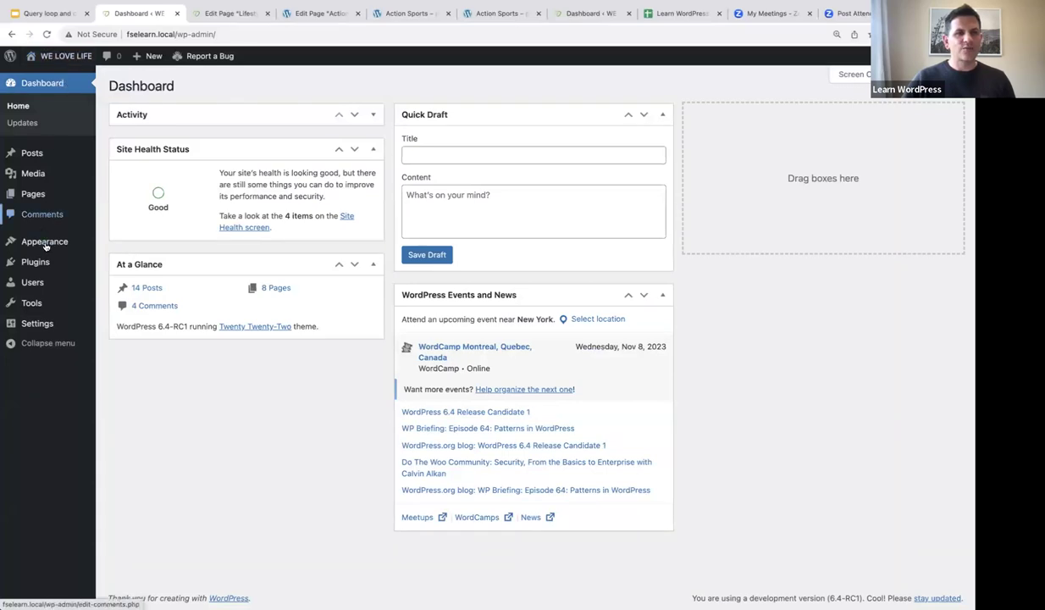
{"action": "mouse_move", "coordinate": [45, 242]}
{"action": "left_click", "coordinate": [118, 260]}
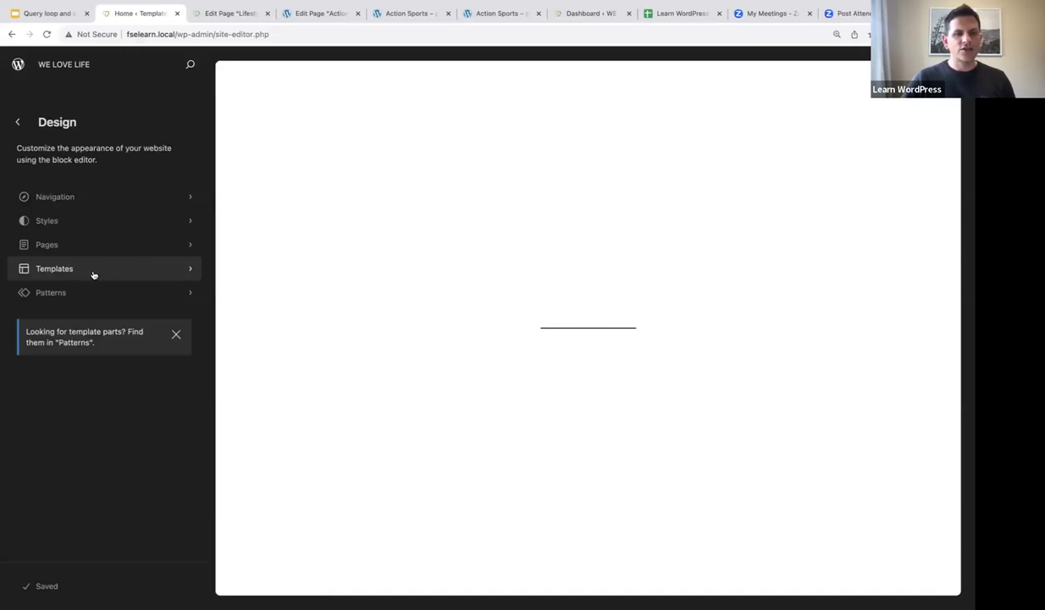
{"action": "left_click", "coordinate": [94, 272]}
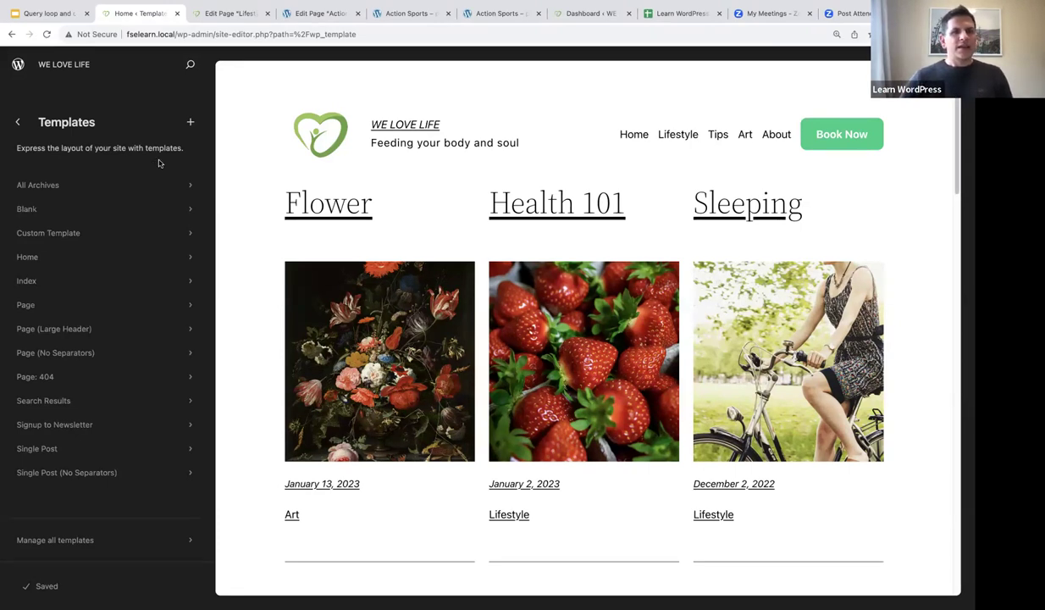
Step: Add a Category Archives template that applies only to the specific category Art
{"action": "left_click", "coordinate": [192, 124]}
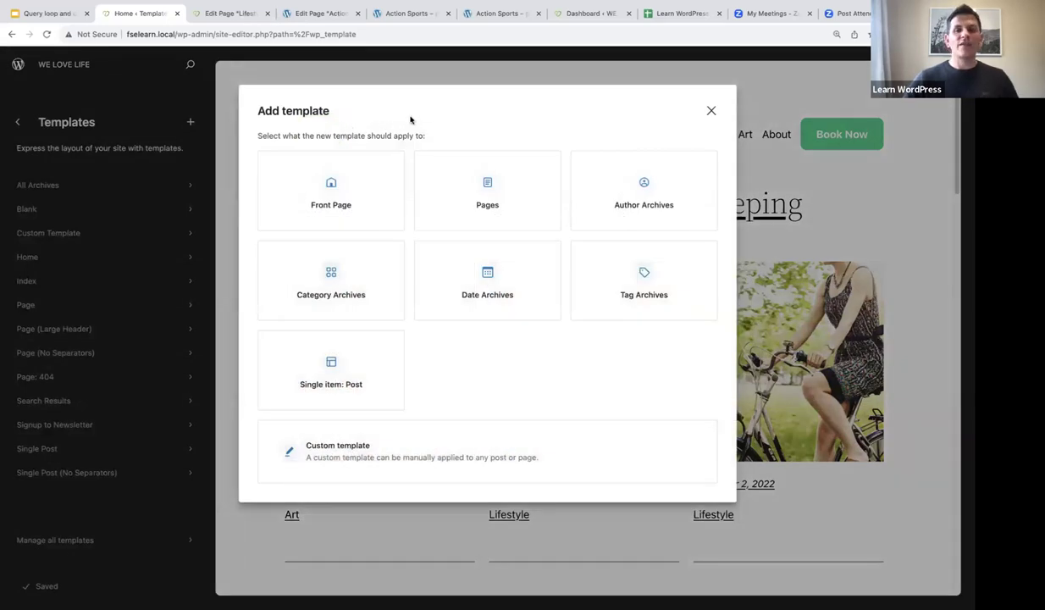
{"action": "left_click", "coordinate": [326, 295]}
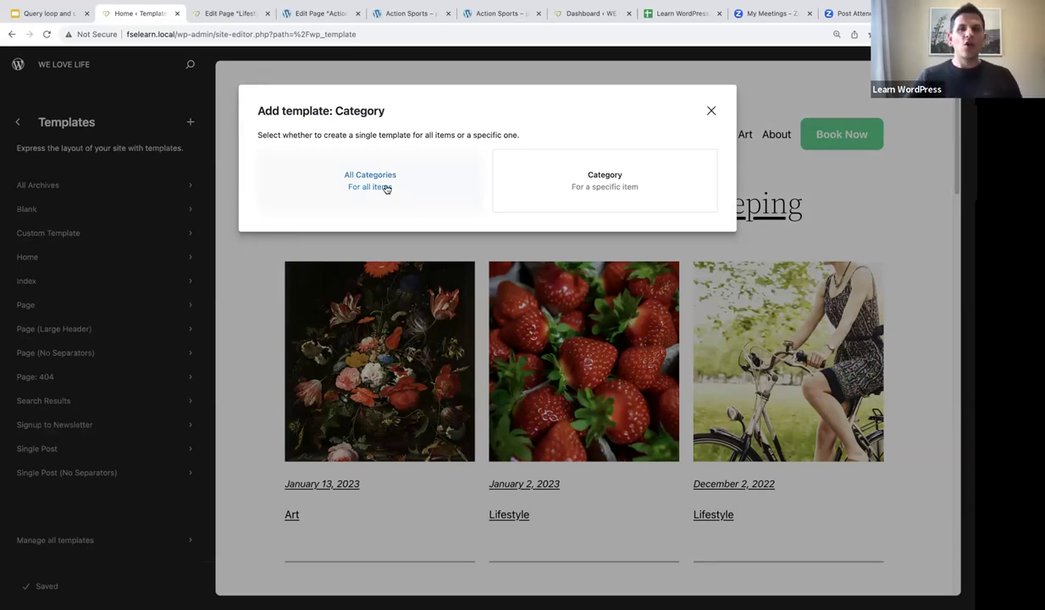
{"action": "left_click", "coordinate": [605, 181]}
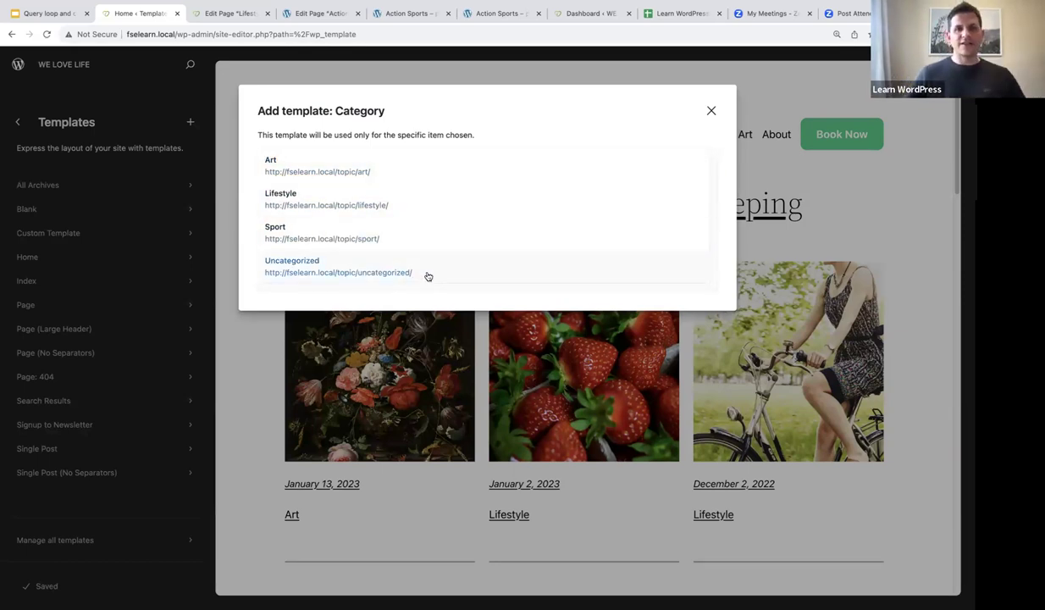
{"action": "left_click", "coordinate": [397, 171]}
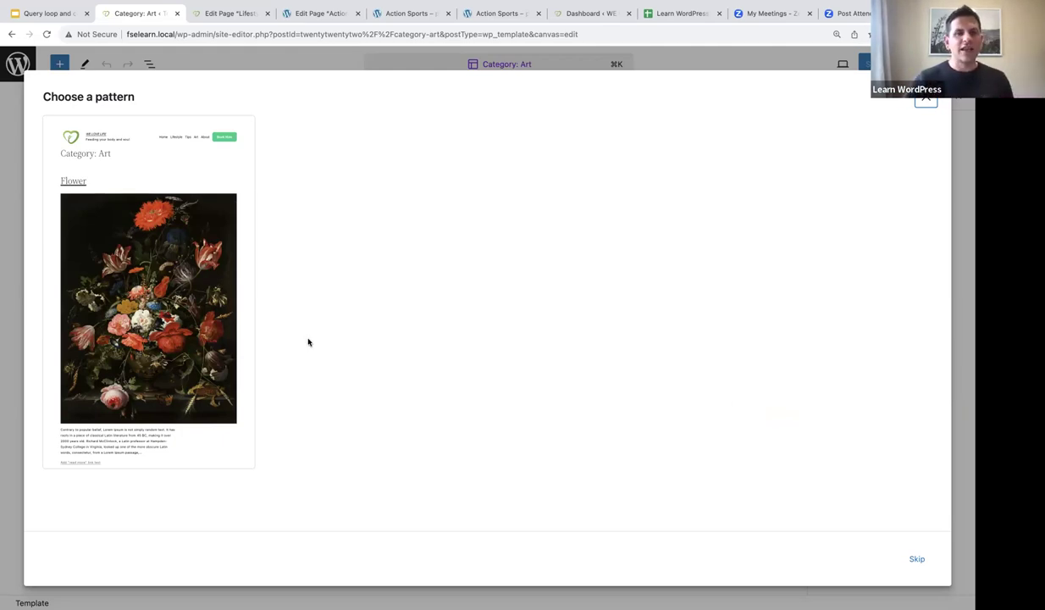
Step: Start the Category: Art template from the offered pattern and review its header, archive title and post layout
{"action": "left_click", "coordinate": [147, 206]}
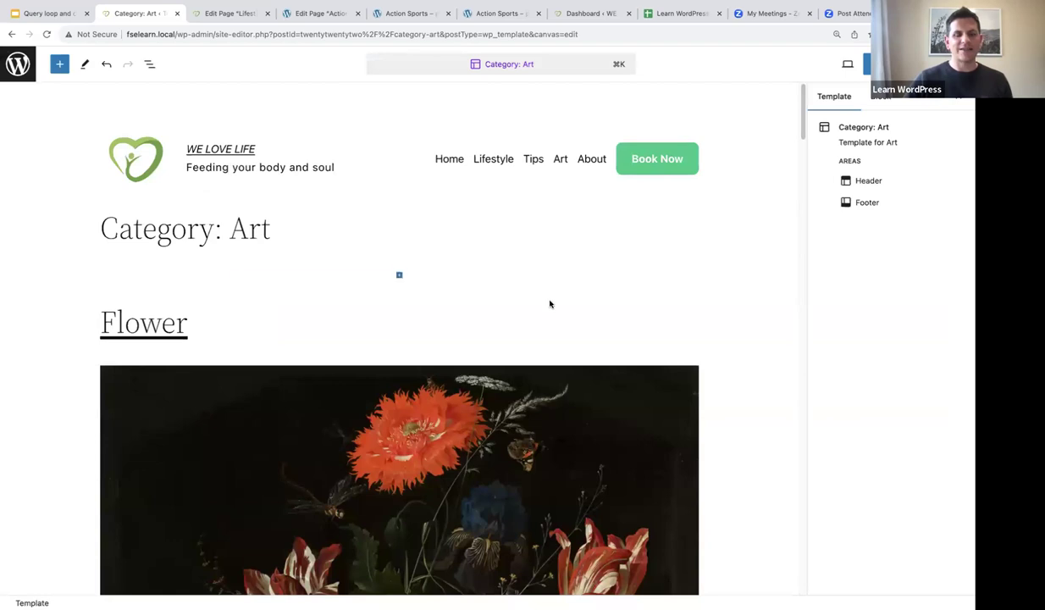
{"action": "scroll", "coordinate": [566, 326], "scroll_direction": "down", "scroll_amount": 2}
{"action": "scroll", "coordinate": [566, 327], "scroll_direction": "up", "scroll_amount": 2}
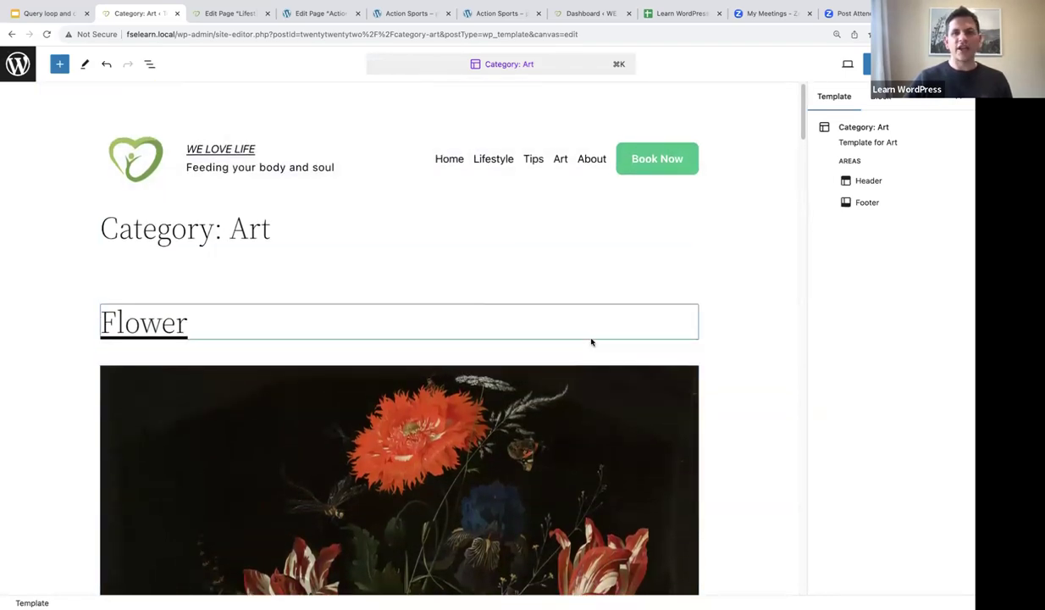
{"action": "scroll", "coordinate": [590, 341], "scroll_direction": "down", "scroll_amount": 12}
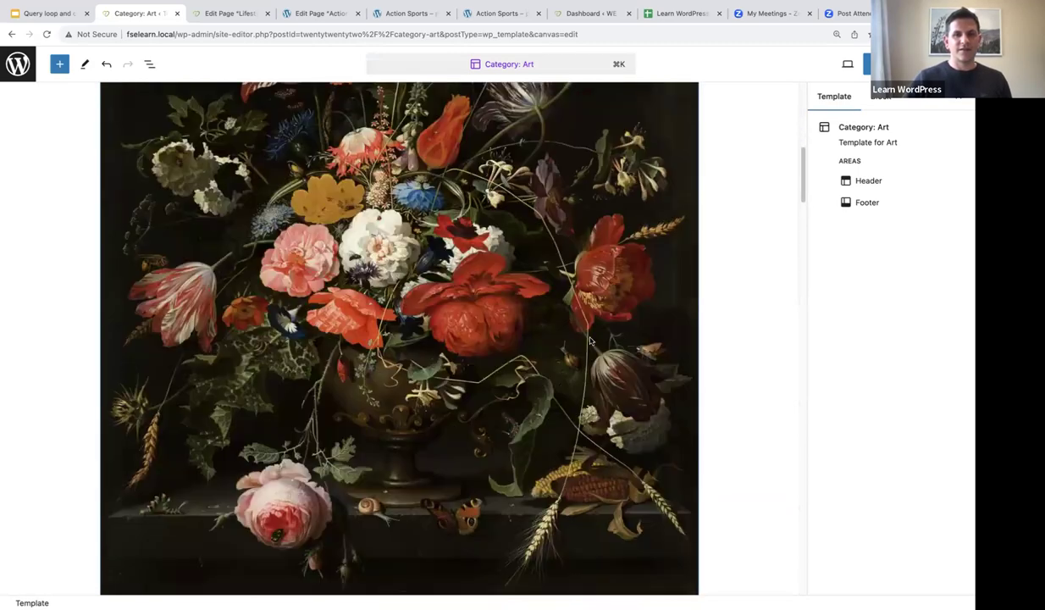
{"action": "scroll", "coordinate": [591, 341], "scroll_direction": "down", "scroll_amount": 9}
{"action": "scroll", "coordinate": [564, 312], "scroll_direction": "up", "scroll_amount": 12}
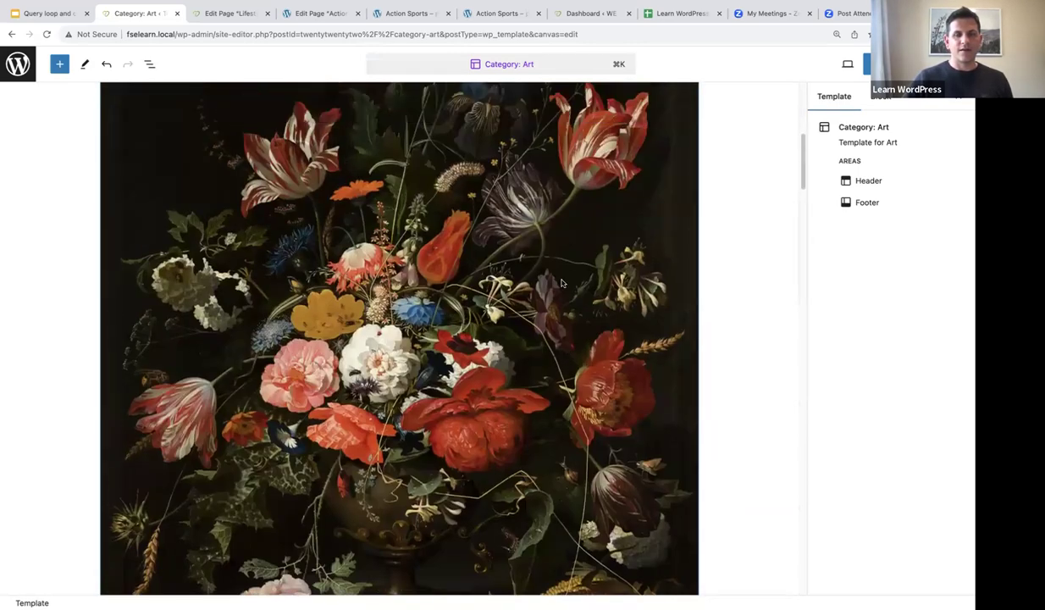
{"action": "scroll", "coordinate": [733, 283], "scroll_direction": "up", "scroll_amount": 10}
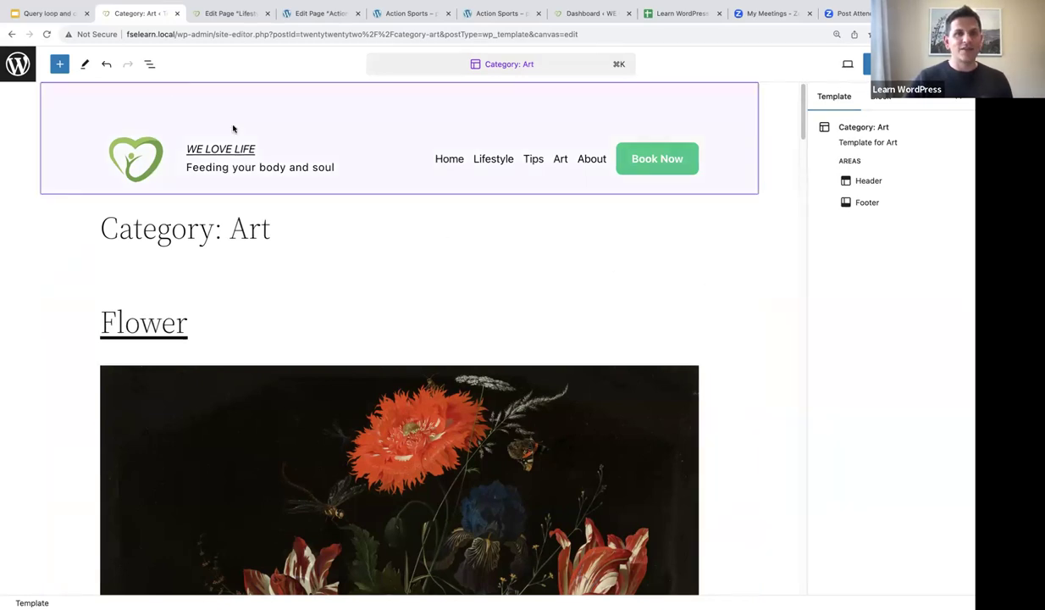
Step: Delete the Header template part from the Category: Art template
{"action": "left_click", "coordinate": [149, 64]}
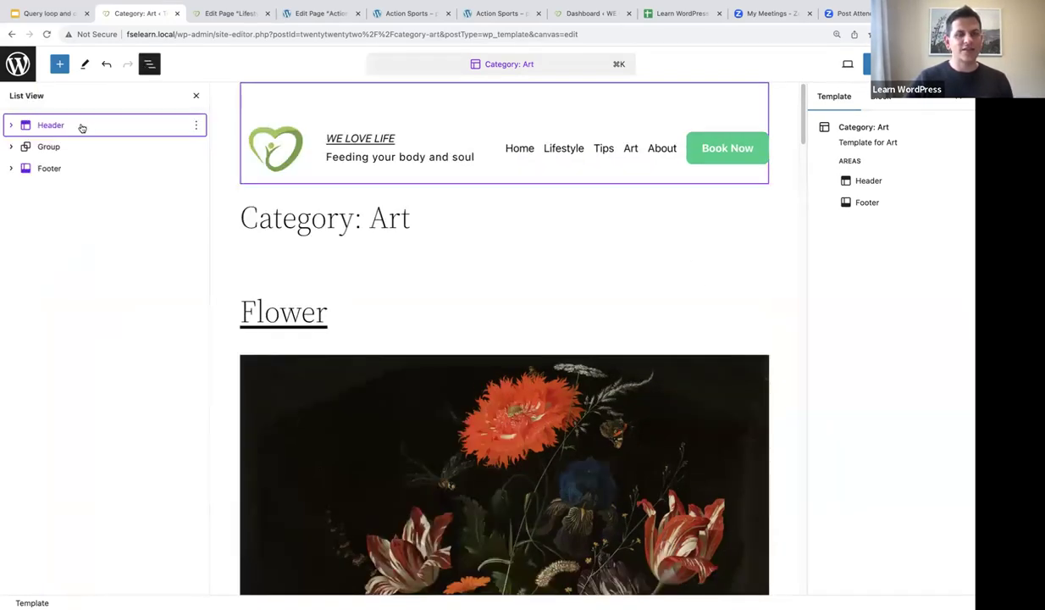
{"action": "left_click", "coordinate": [81, 127]}
{"action": "left_click", "coordinate": [196, 126]}
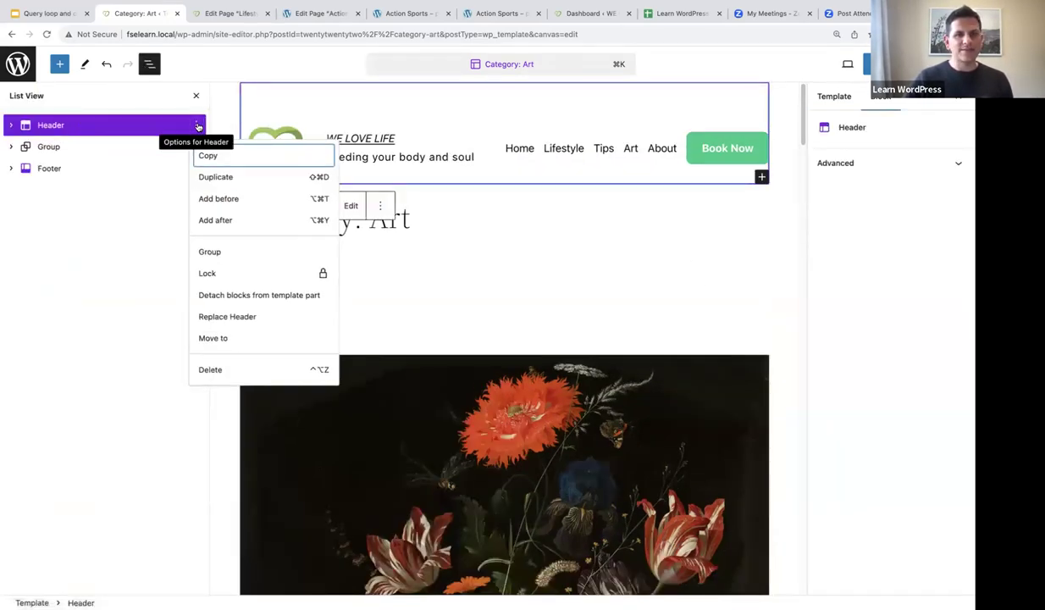
{"action": "left_click", "coordinate": [225, 370]}
Step: Add a Cover block above the Group and fill it with the neon ART image from the media library
{"action": "left_click", "coordinate": [196, 126]}
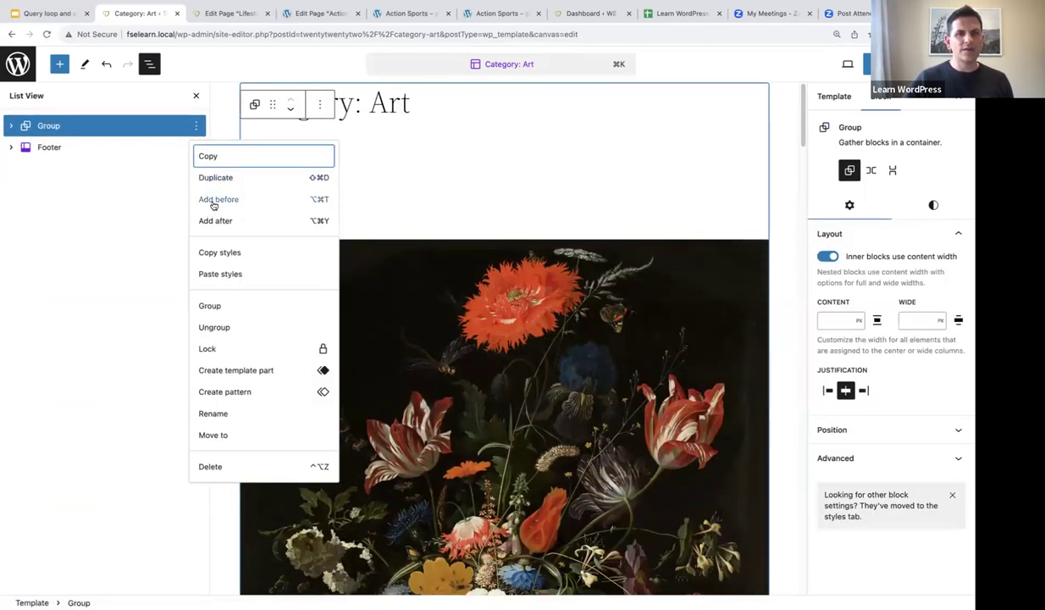
{"action": "left_click", "coordinate": [211, 200]}
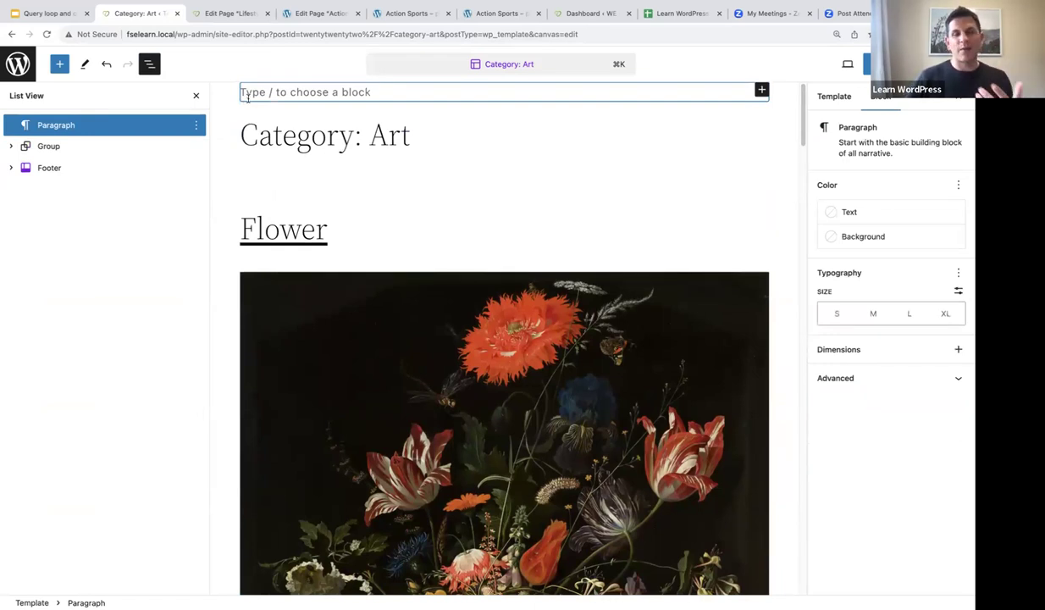
{"action": "type", "text": "/cover"}
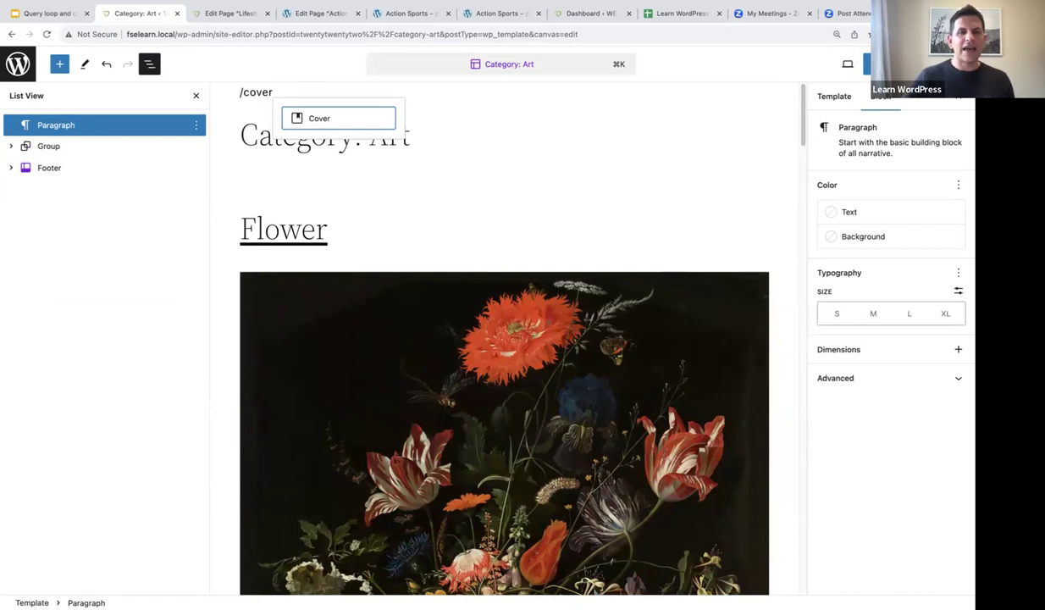
{"action": "left_click", "coordinate": [316, 122]}
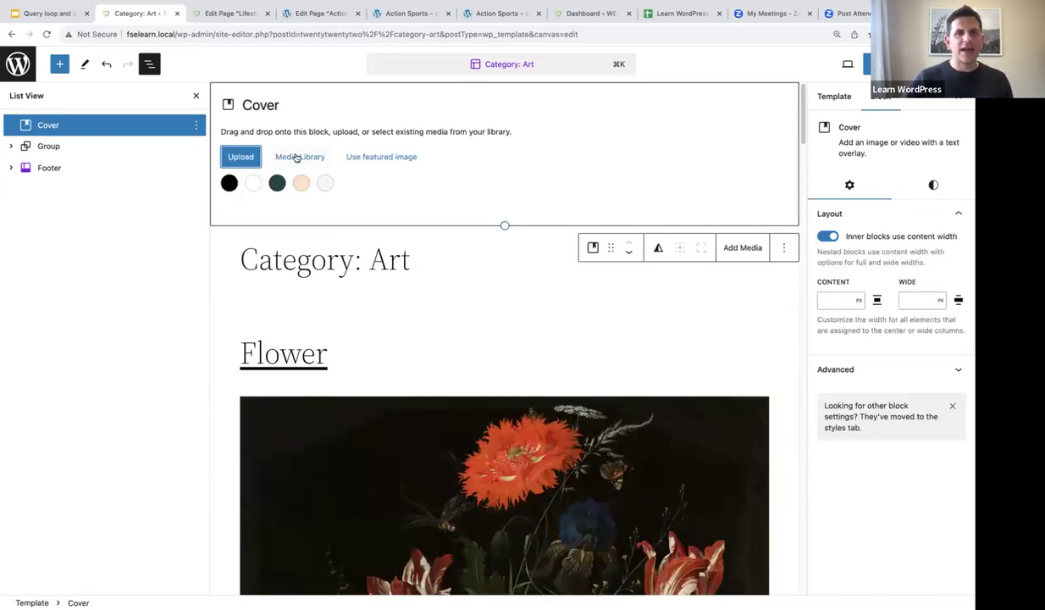
{"action": "left_click", "coordinate": [296, 156]}
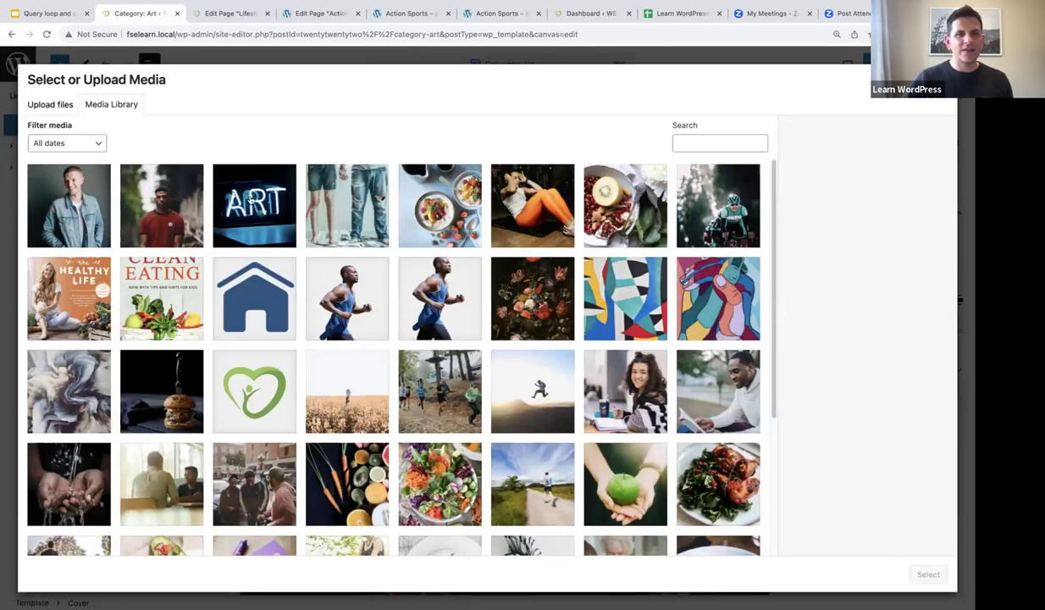
{"action": "left_click", "coordinate": [250, 214]}
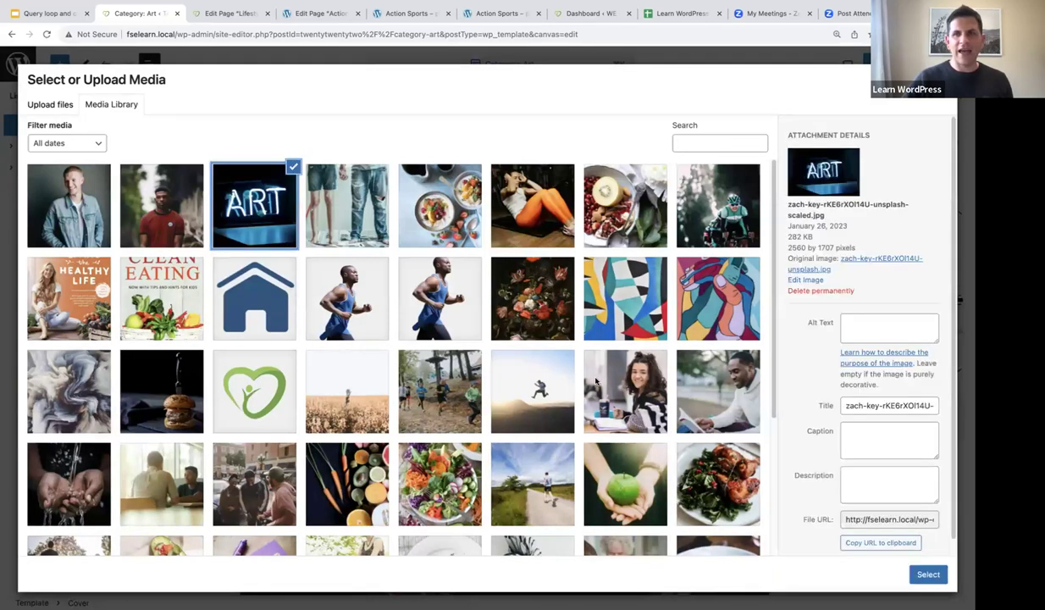
{"action": "left_click", "coordinate": [928, 573]}
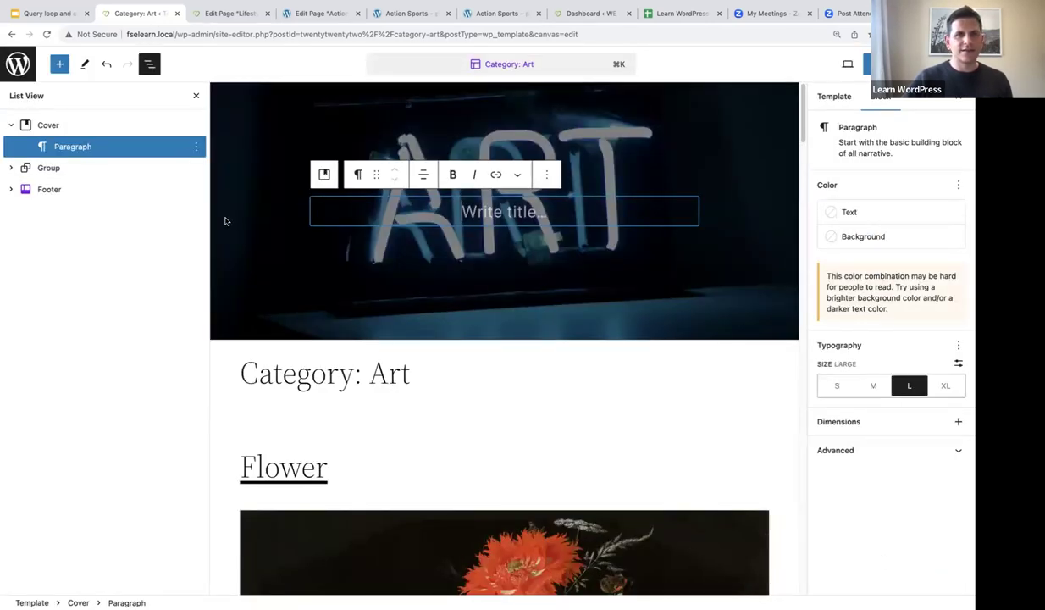
Step: Set the Cover block's overlay opacity to 0
{"action": "left_click", "coordinate": [195, 98]}
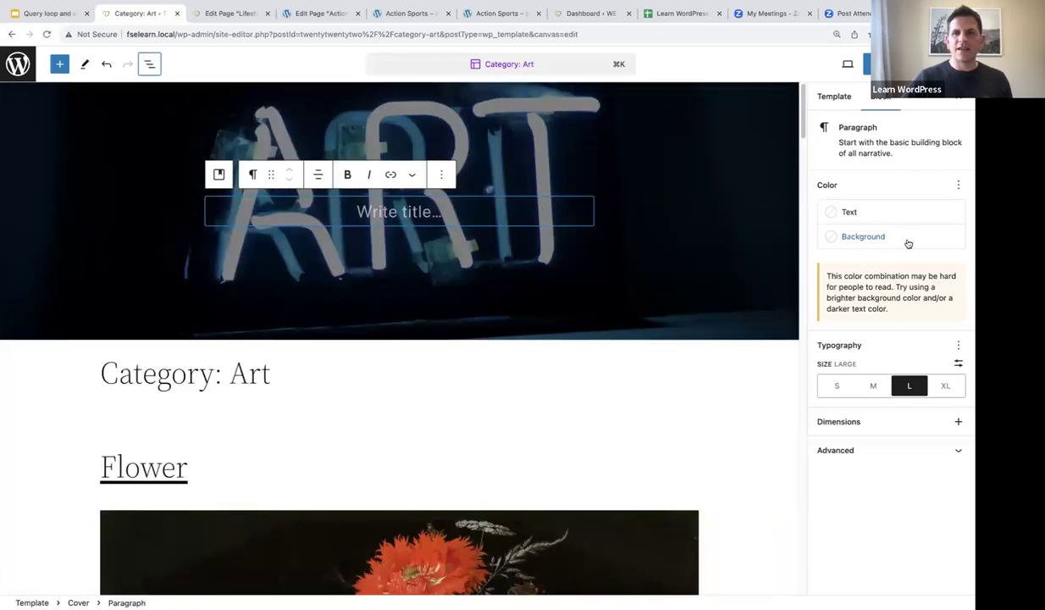
{"action": "left_click", "coordinate": [149, 64]}
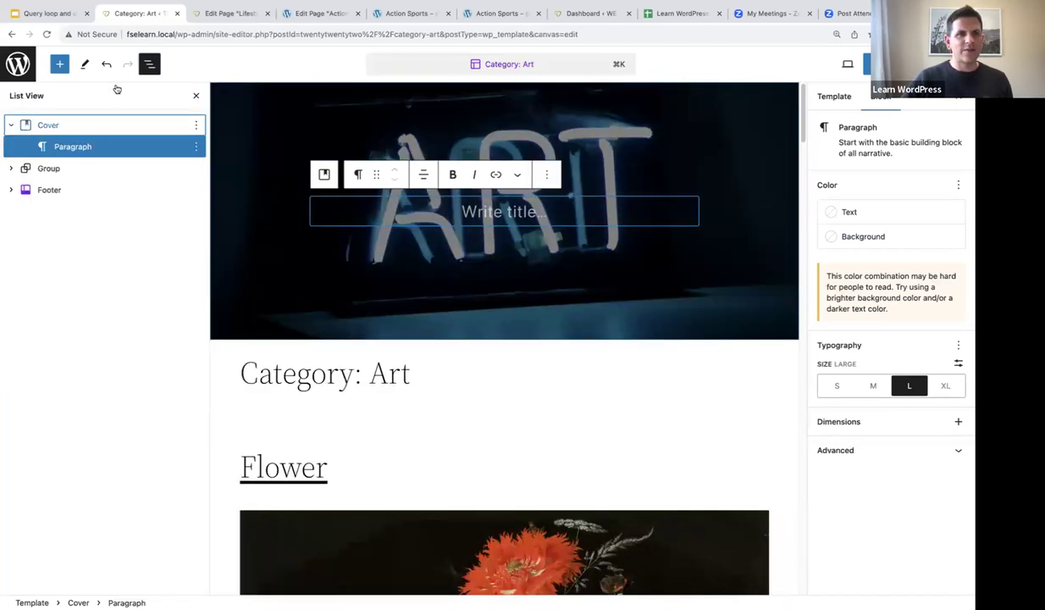
{"action": "left_click", "coordinate": [42, 129]}
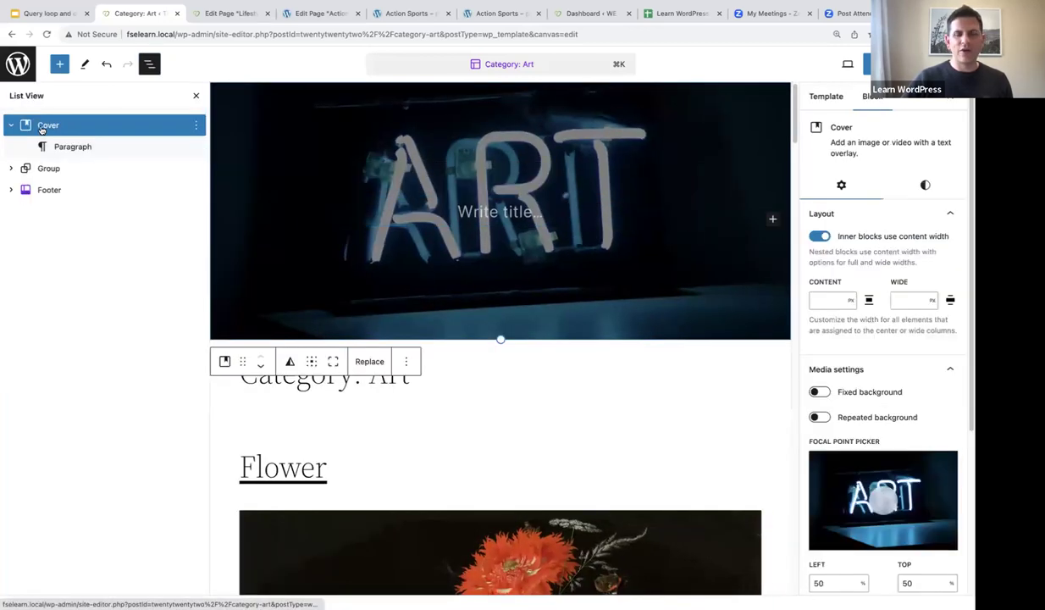
{"action": "left_click", "coordinate": [925, 184]}
{"action": "mouse_move", "coordinate": [855, 343]}
{"action": "left_click_drag", "start_coordinate": [831, 345], "coordinate": [800, 349]}
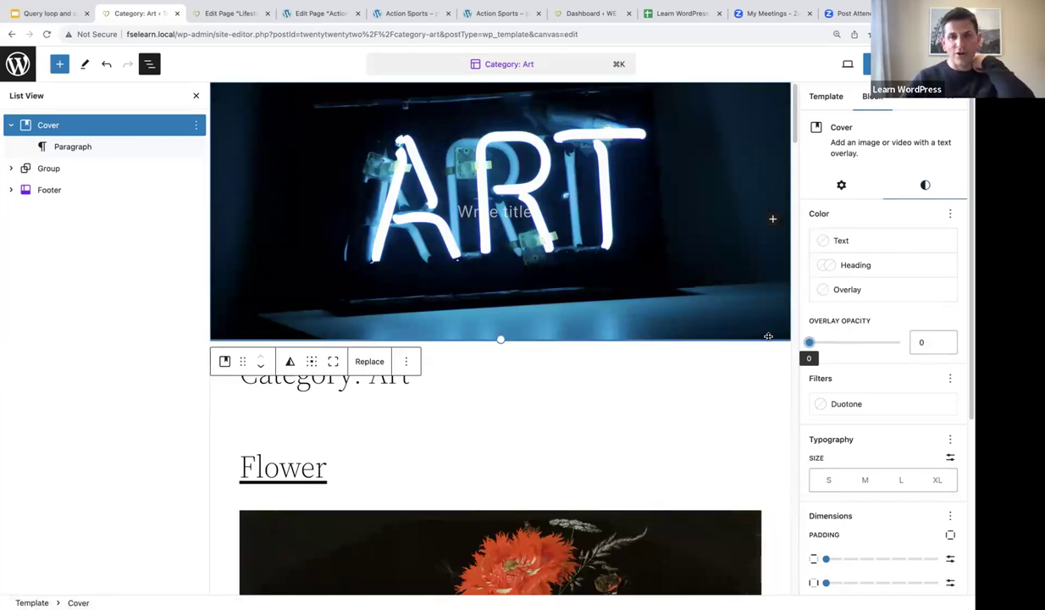
Step: Close the side panels and increase the Cover block's height to show the whole neon ART sign
{"action": "left_click", "coordinate": [196, 95]}
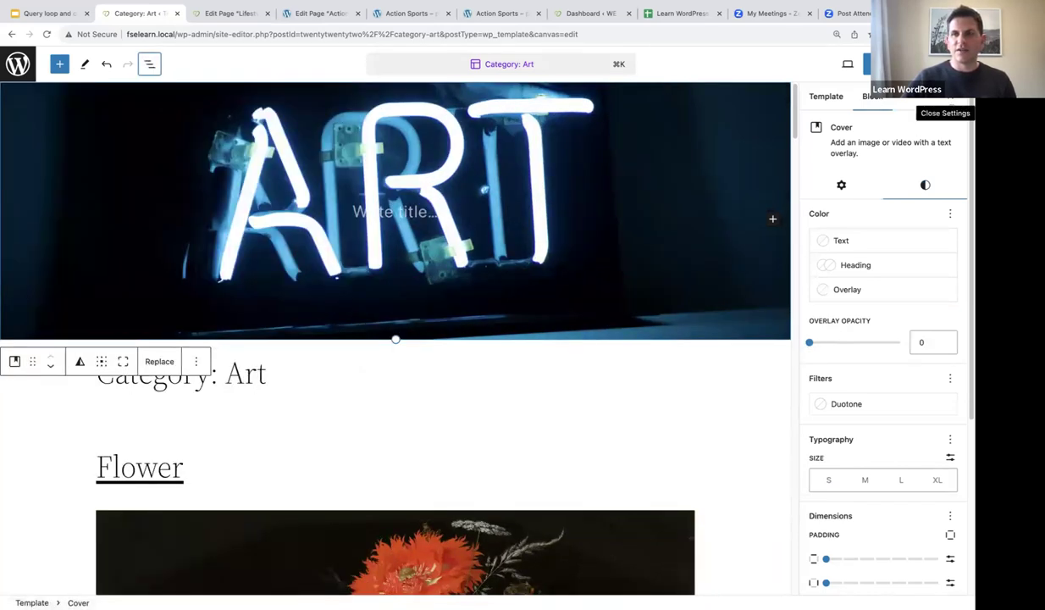
{"action": "left_click", "coordinate": [904, 63]}
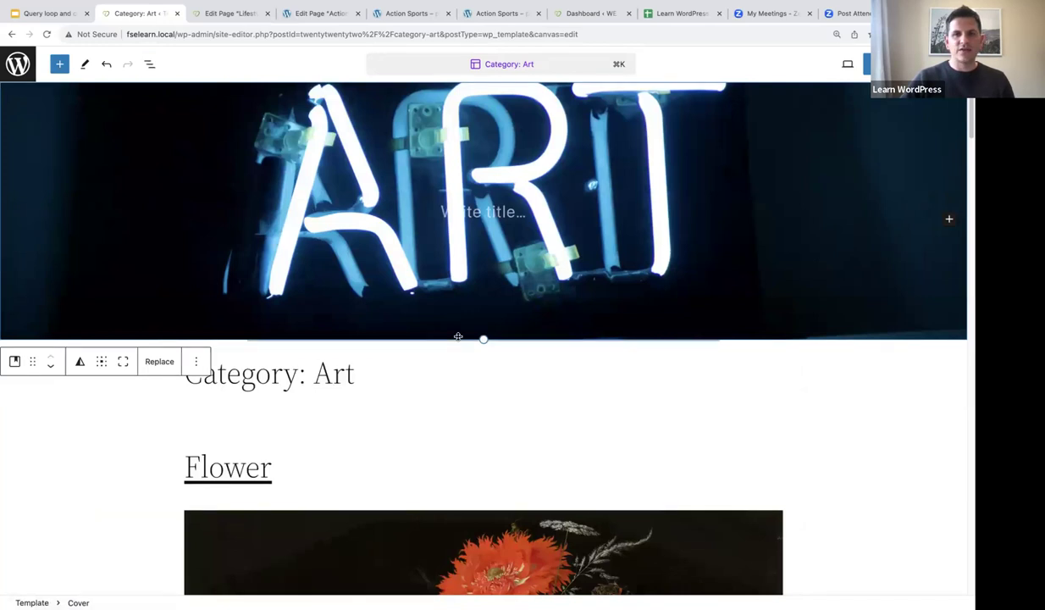
{"action": "left_click_drag", "start_coordinate": [482, 339], "coordinate": [479, 497]}
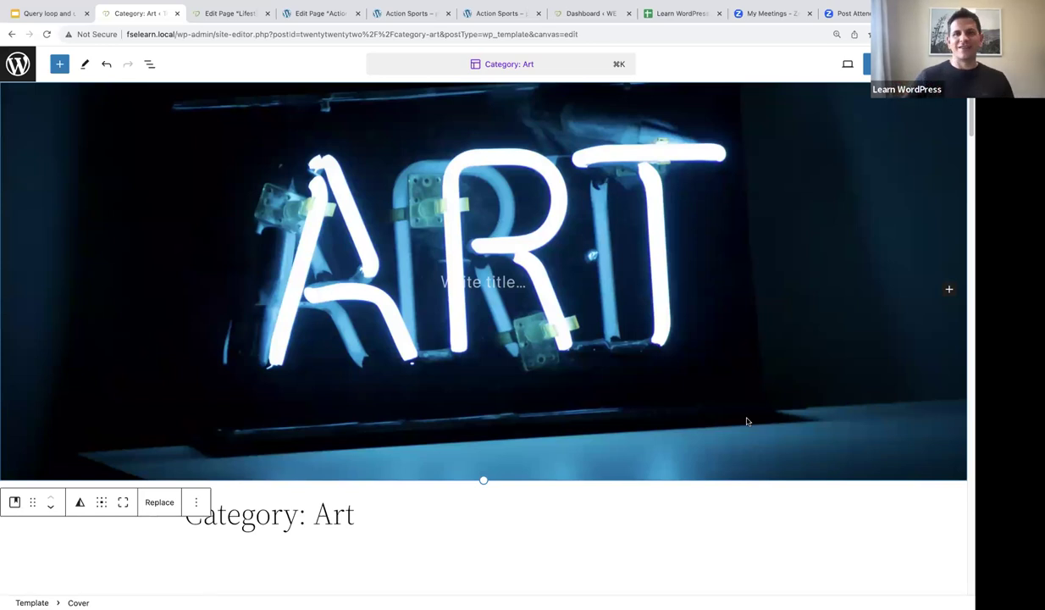
Step: Replace the layout of the Query Loop inside the Group with the Grid of image posts pattern
{"action": "scroll", "coordinate": [622, 338], "scroll_direction": "down", "scroll_amount": 5}
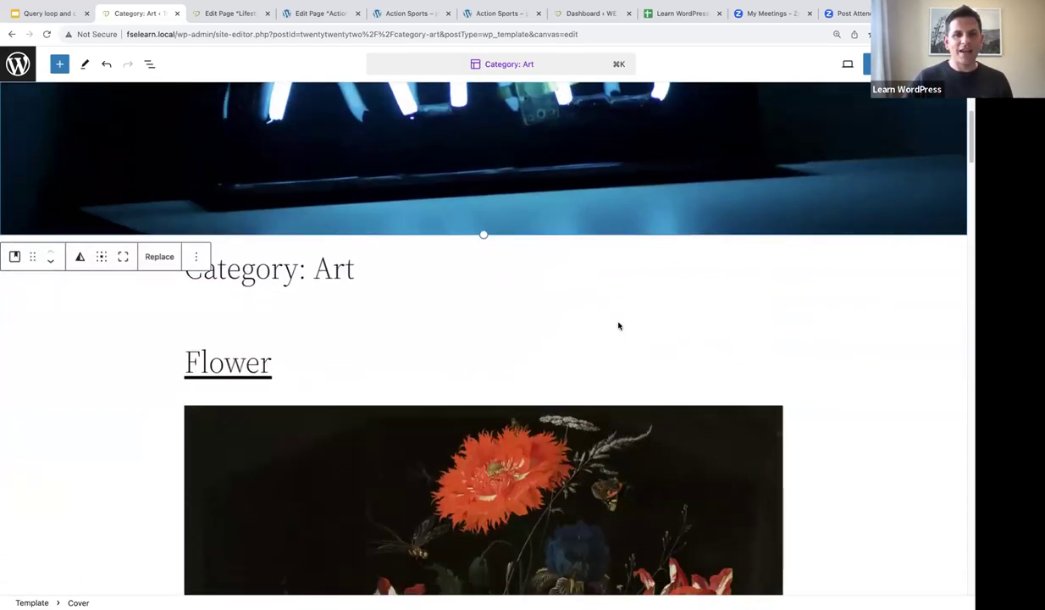
{"action": "left_click", "coordinate": [149, 64]}
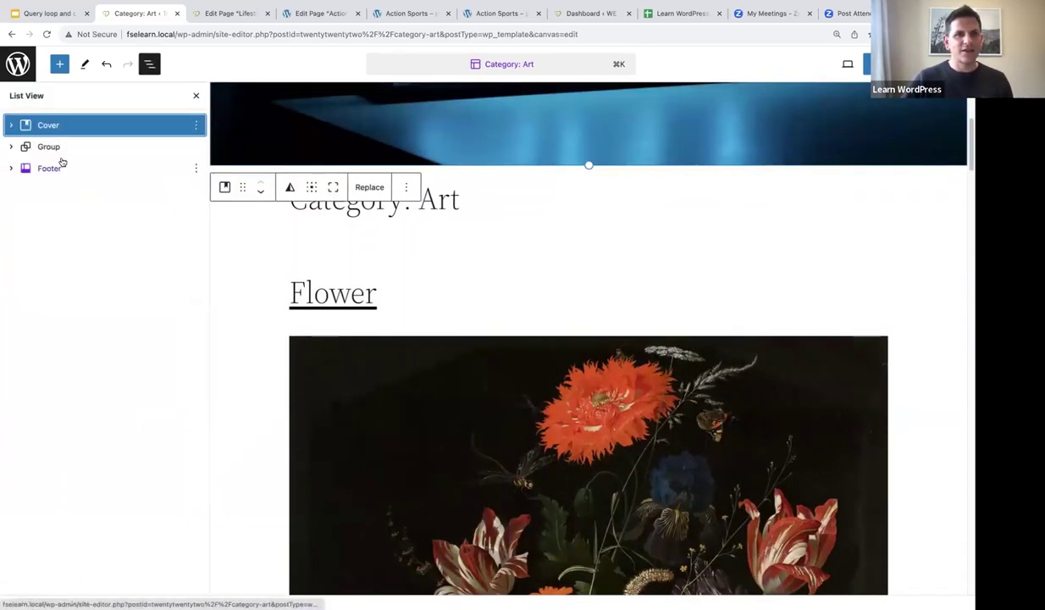
{"action": "left_click", "coordinate": [41, 149]}
{"action": "left_click", "coordinate": [11, 147]}
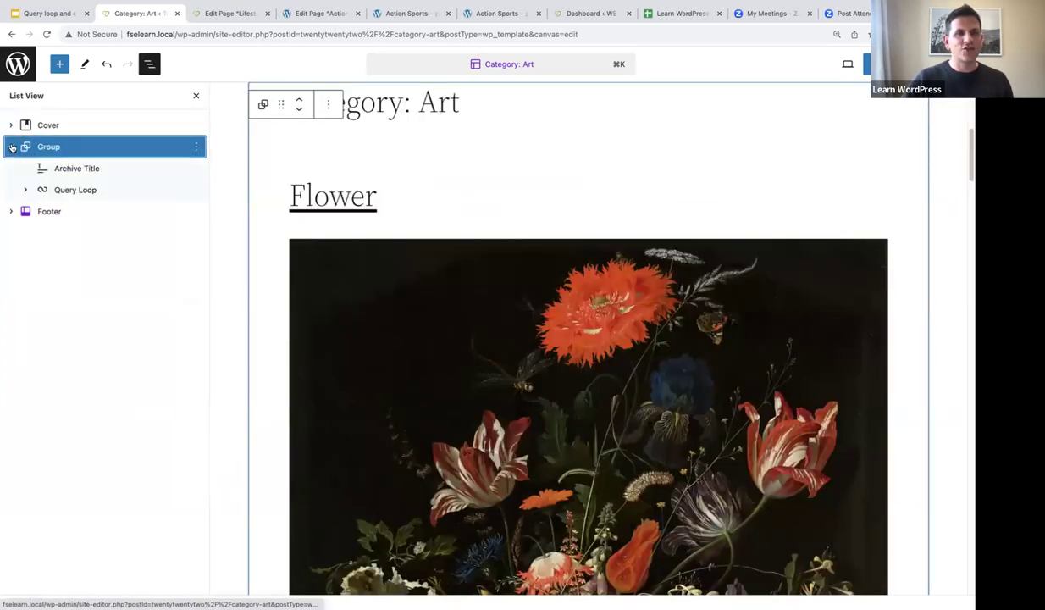
{"action": "left_click", "coordinate": [74, 192]}
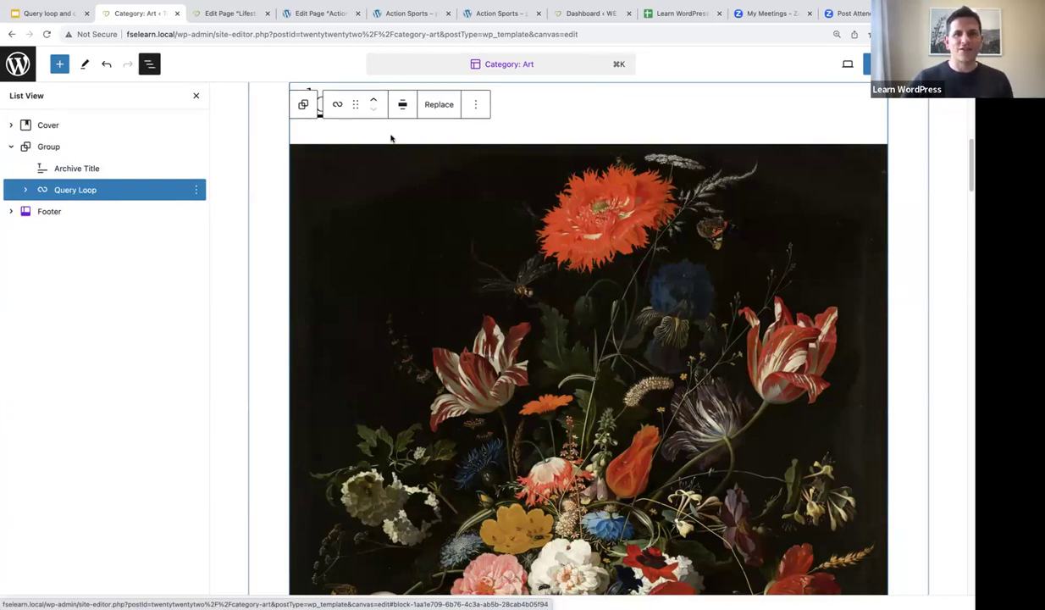
{"action": "scroll", "coordinate": [468, 326], "scroll_direction": "down", "scroll_amount": 10}
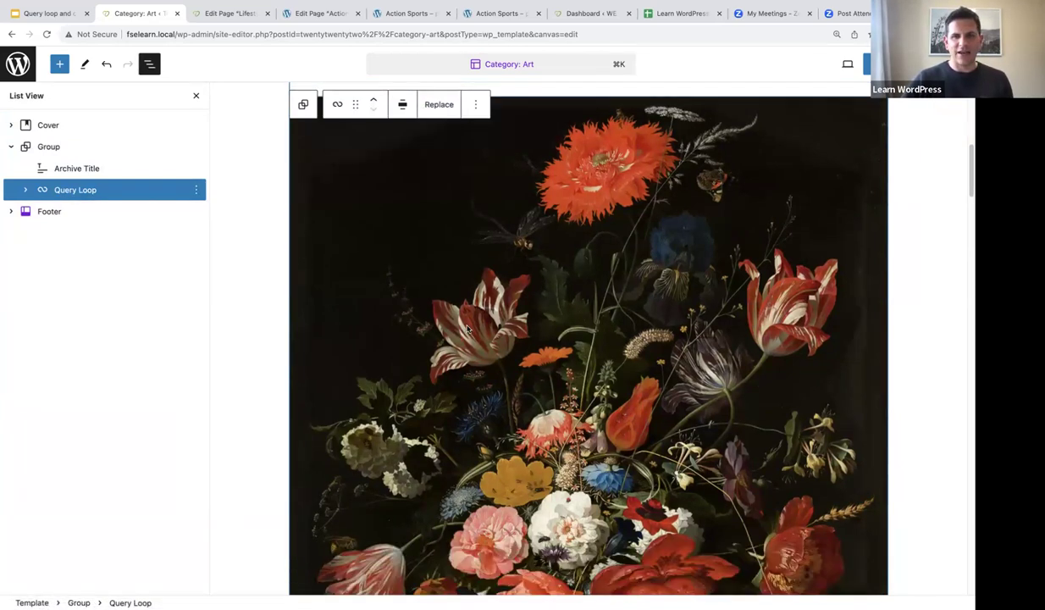
{"action": "scroll", "coordinate": [468, 325], "scroll_direction": "down", "scroll_amount": 5}
{"action": "scroll", "coordinate": [457, 335], "scroll_direction": "up", "scroll_amount": 8}
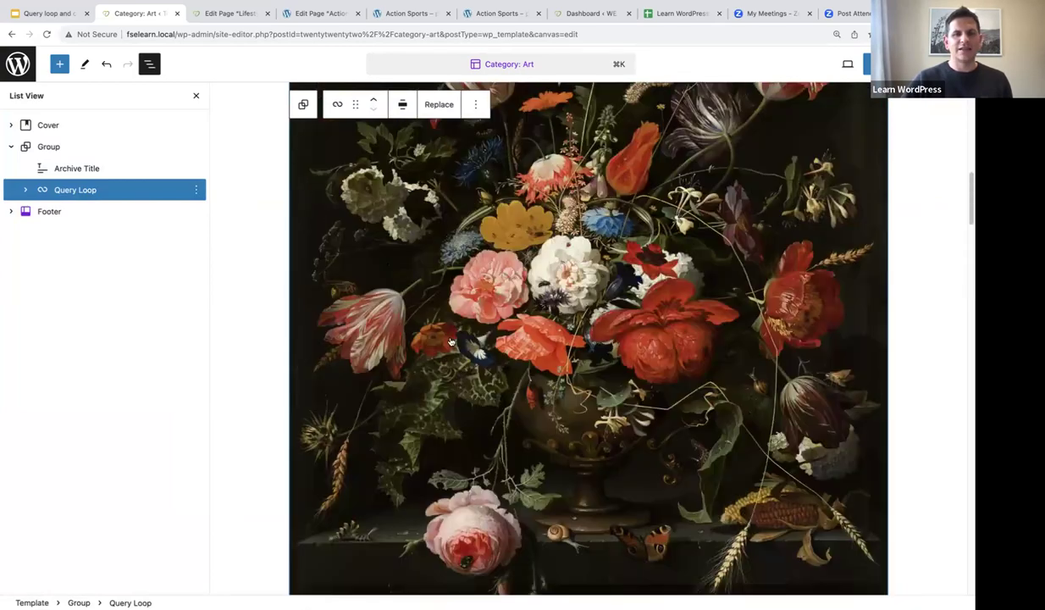
{"action": "scroll", "coordinate": [452, 341], "scroll_direction": "up", "scroll_amount": 5}
{"action": "left_click", "coordinate": [437, 254]}
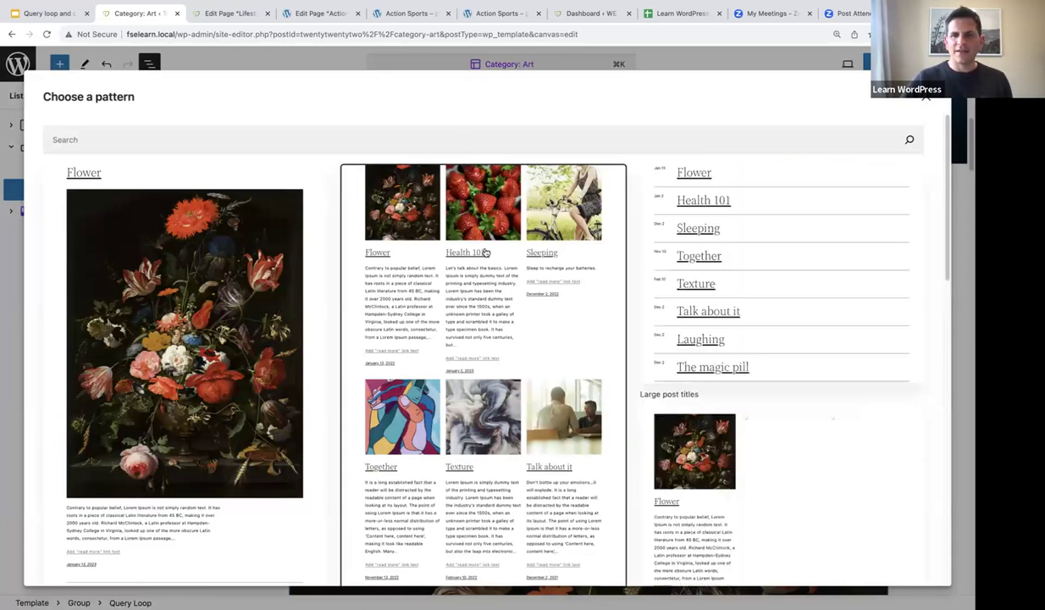
{"action": "scroll", "coordinate": [485, 252], "scroll_direction": "down", "scroll_amount": 6}
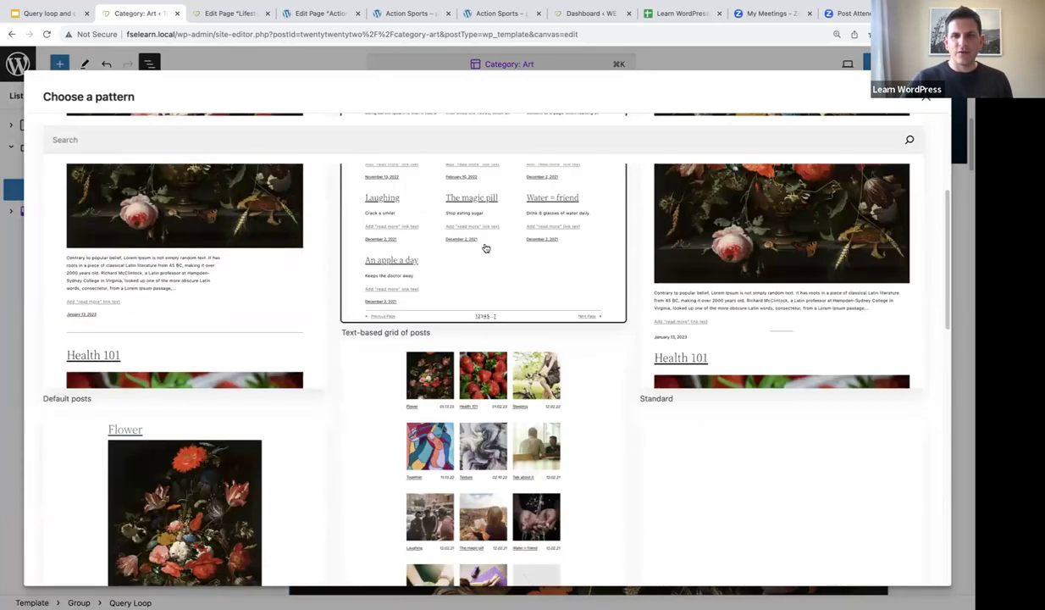
{"action": "scroll", "coordinate": [485, 248], "scroll_direction": "down", "scroll_amount": 5}
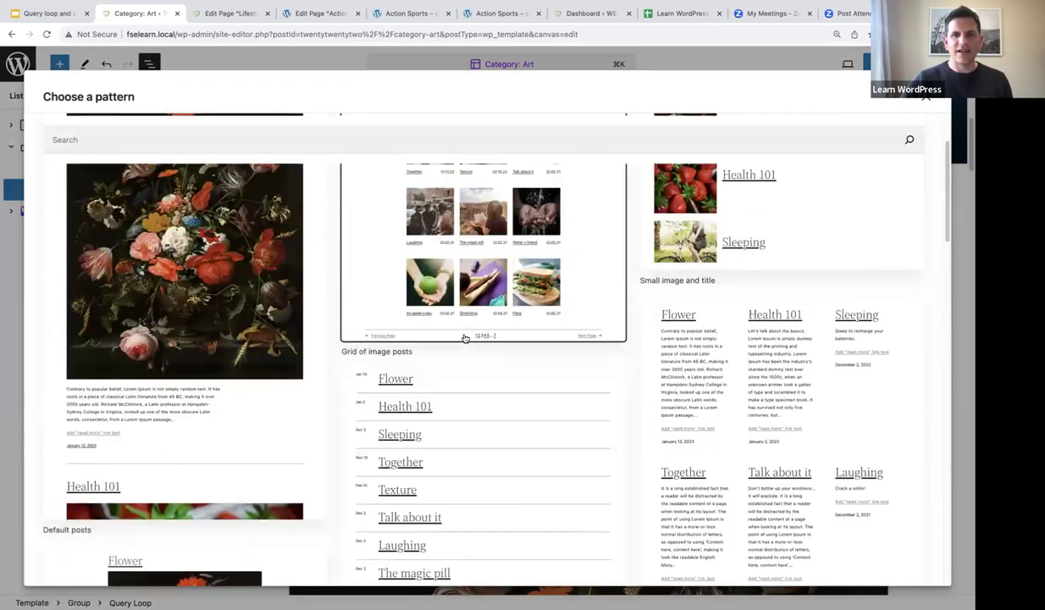
{"action": "scroll", "coordinate": [464, 338], "scroll_direction": "up", "scroll_amount": 3}
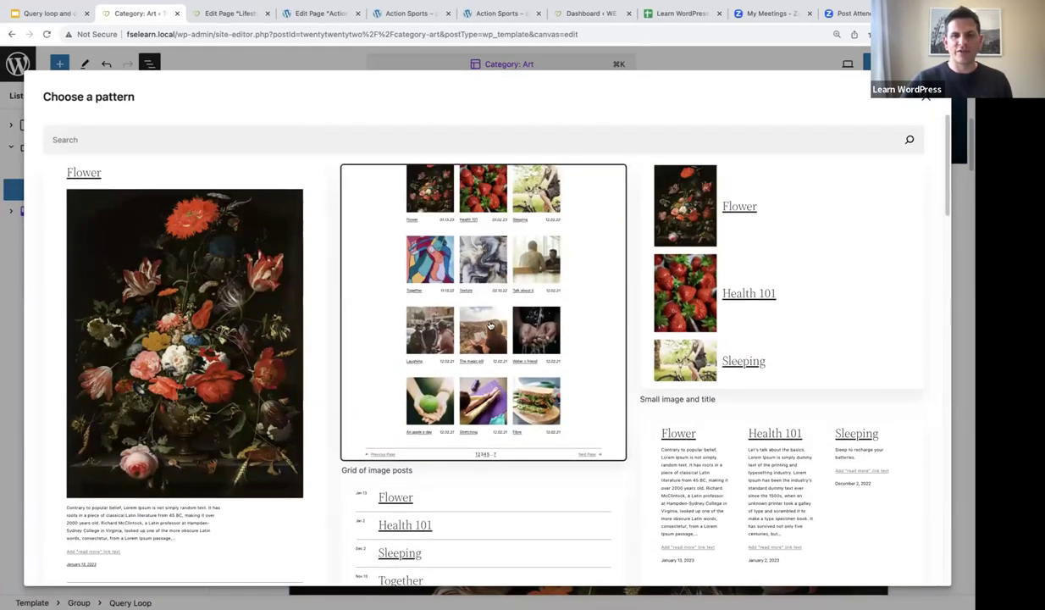
{"action": "left_click", "coordinate": [473, 281]}
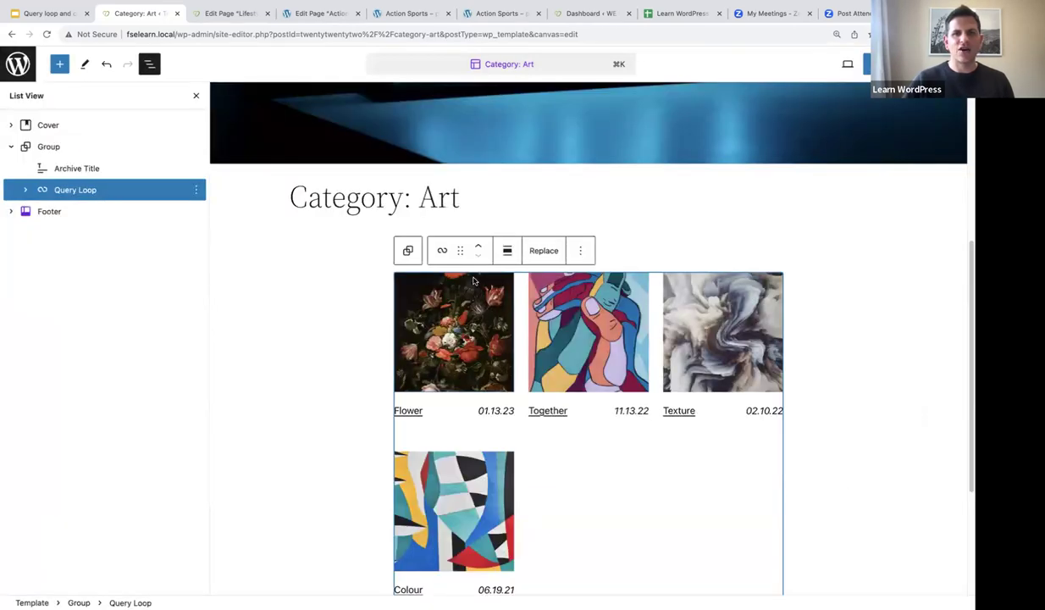
Step: Review the new post grid and cover, and save the Category: Art template
{"action": "scroll", "coordinate": [650, 486], "scroll_direction": "down", "scroll_amount": 2}
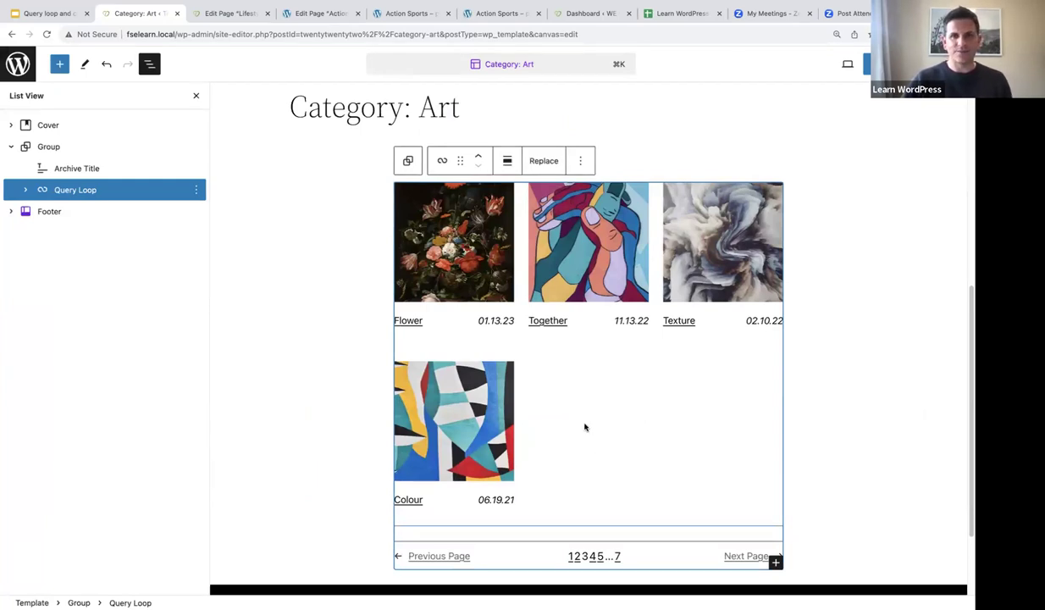
{"action": "left_click", "coordinate": [196, 96]}
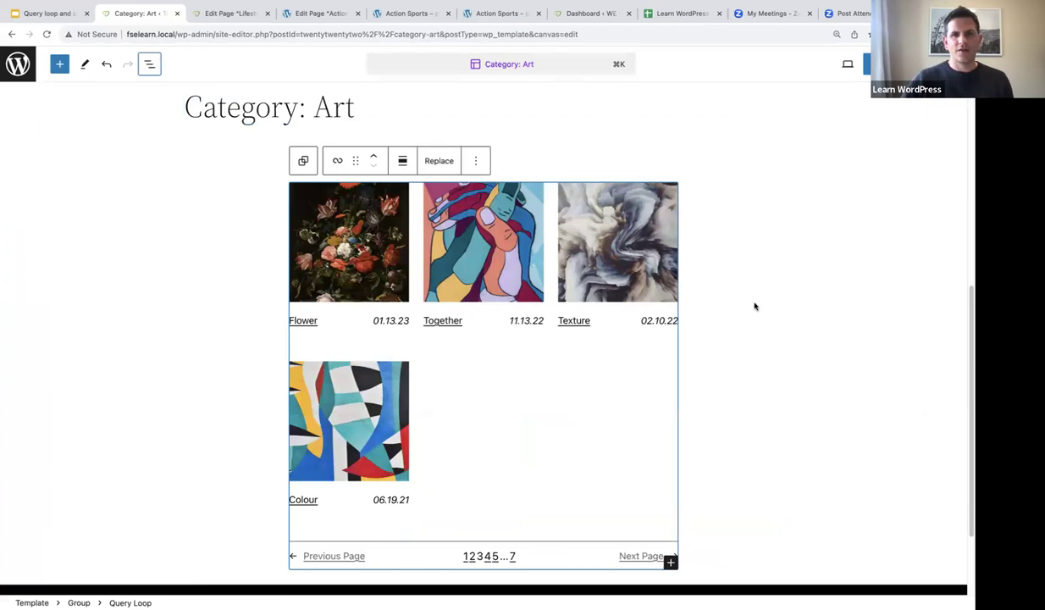
{"action": "scroll", "coordinate": [755, 306], "scroll_direction": "up", "scroll_amount": 5}
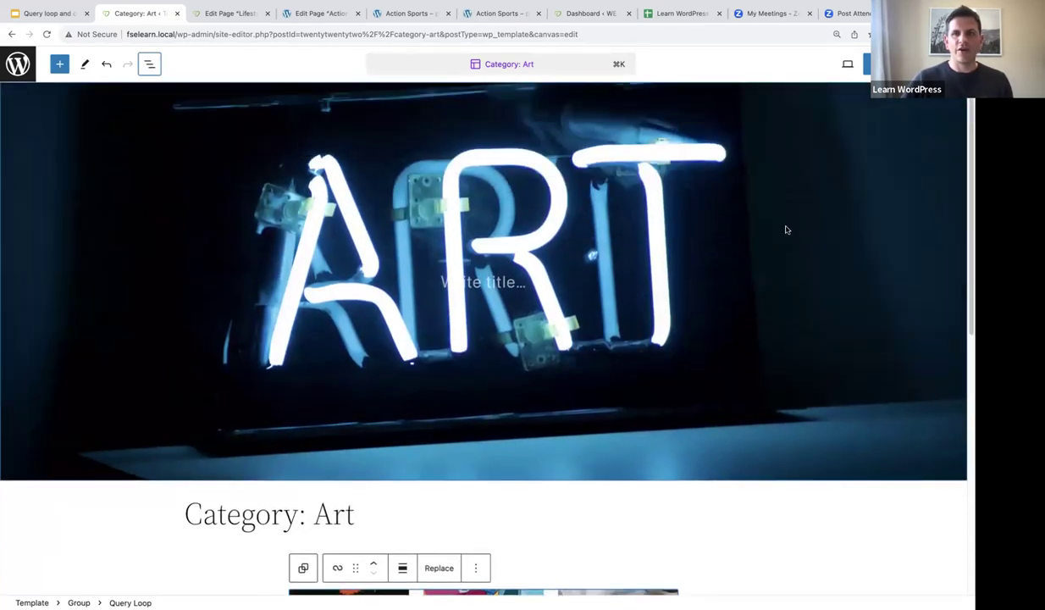
{"action": "left_click", "coordinate": [867, 64]}
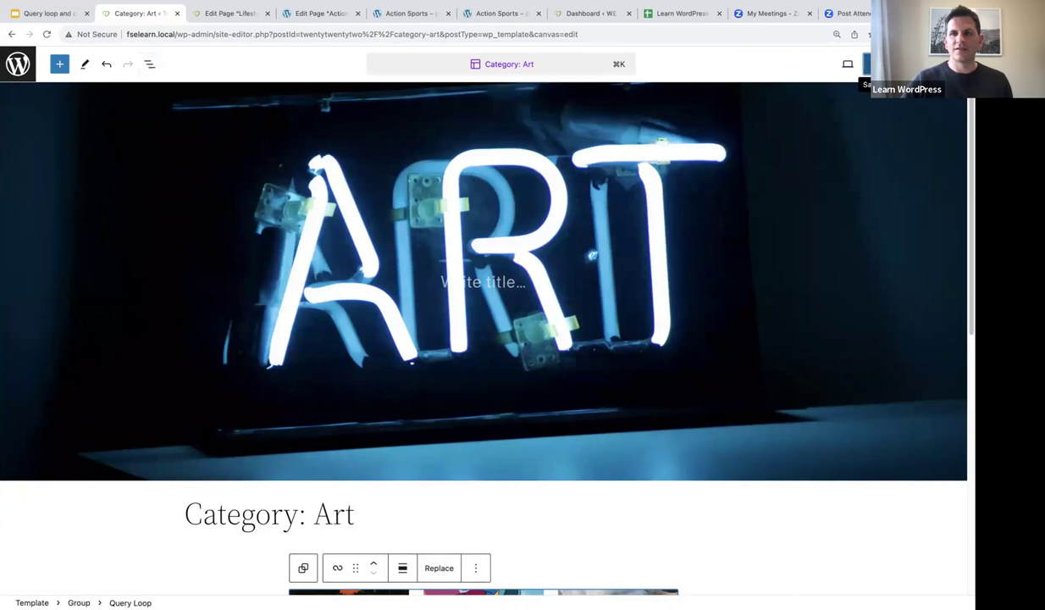
{"action": "left_click", "coordinate": [861, 68]}
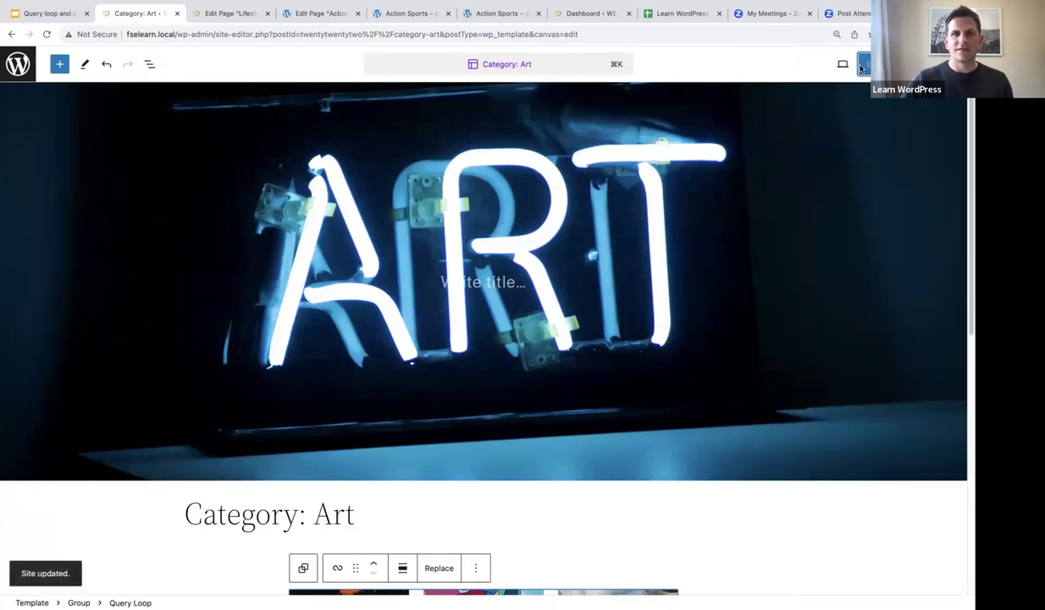
Step: Leave the Lifestyle page editor without saving its changes and go to the site's front page
{"action": "left_click", "coordinate": [224, 15]}
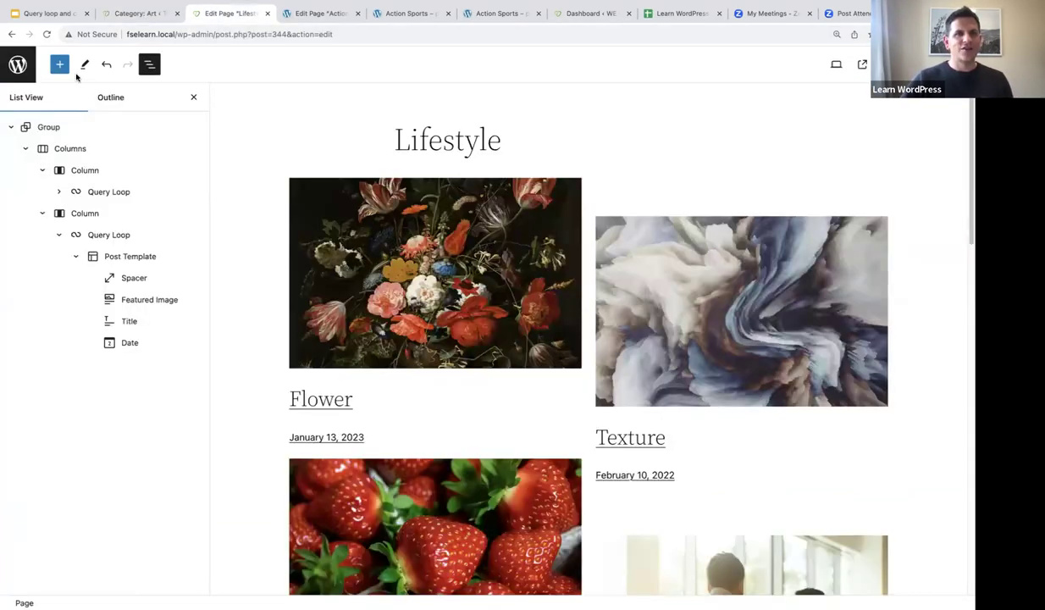
{"action": "left_click", "coordinate": [17, 65]}
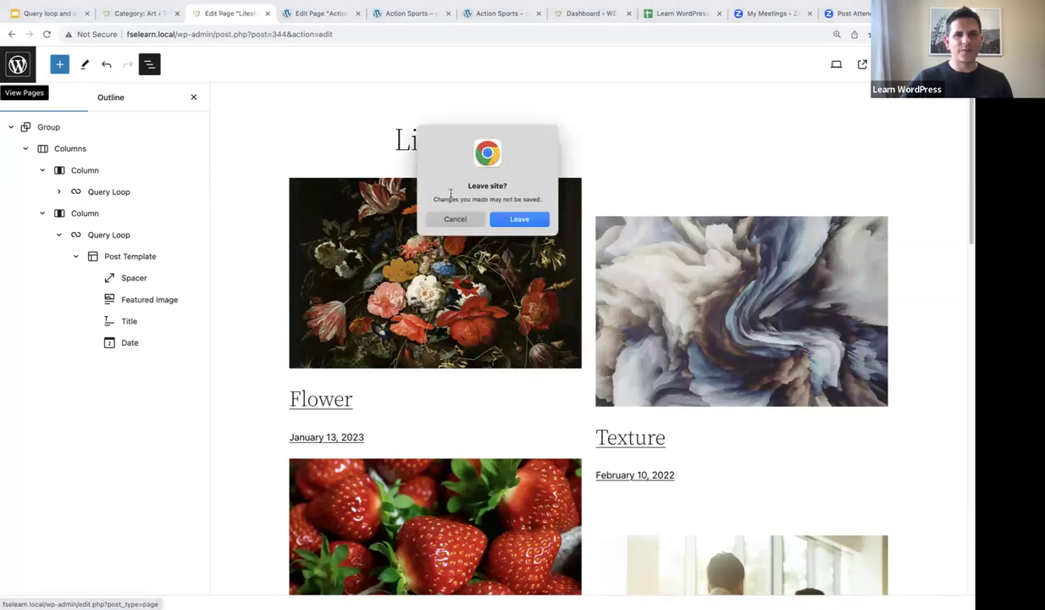
{"action": "left_click", "coordinate": [519, 219]}
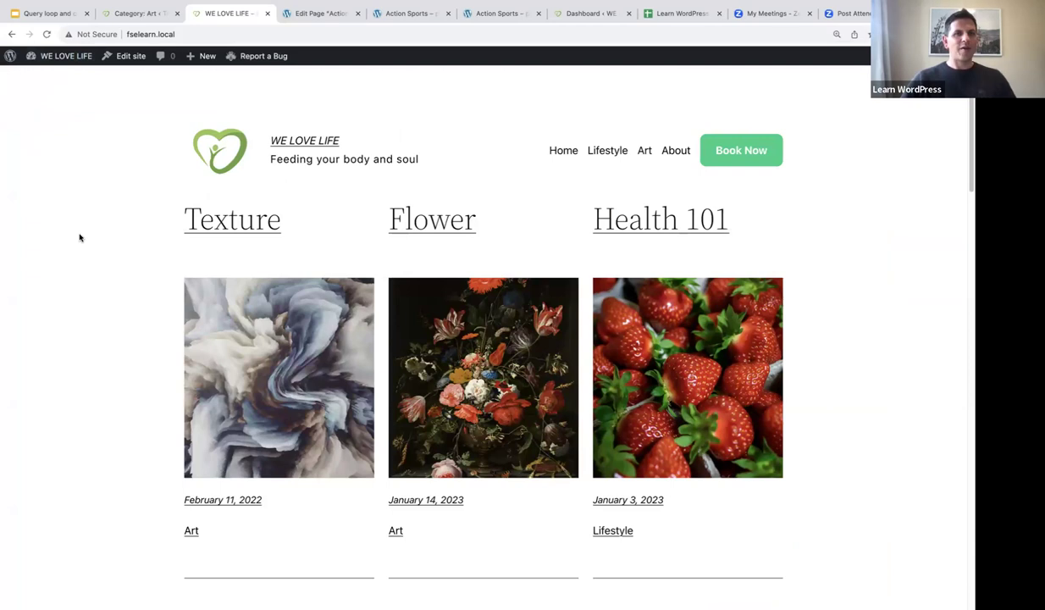
Step: Open the Lifestyle category archive from a post on the front page and examine how its posts are laid out
{"action": "scroll", "coordinate": [100, 235], "scroll_direction": "down", "scroll_amount": 3}
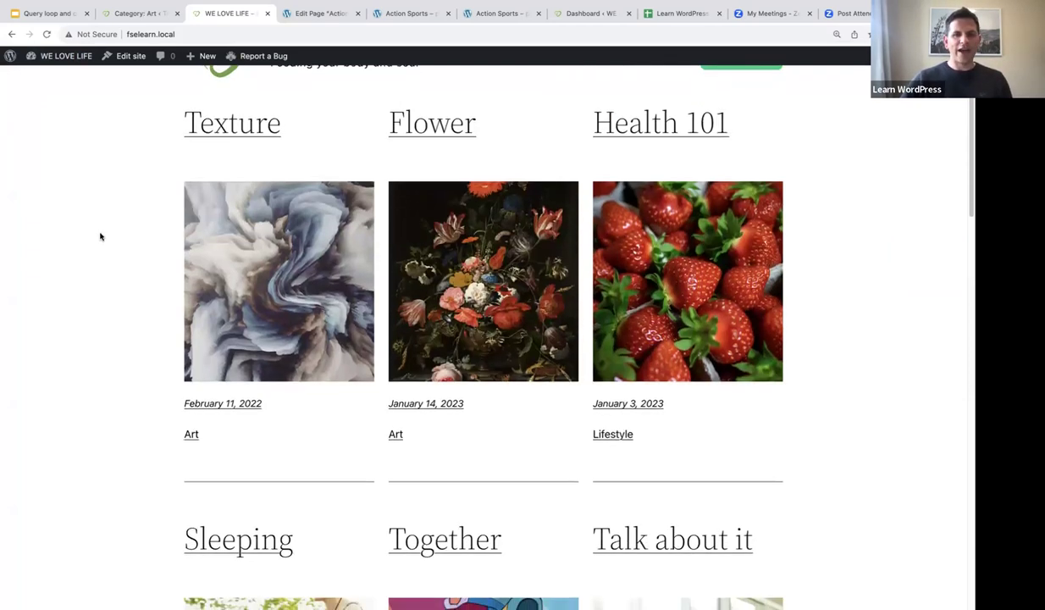
{"action": "scroll", "coordinate": [99, 237], "scroll_direction": "up", "scroll_amount": 3}
{"action": "scroll", "coordinate": [98, 237], "scroll_direction": "down", "scroll_amount": 3}
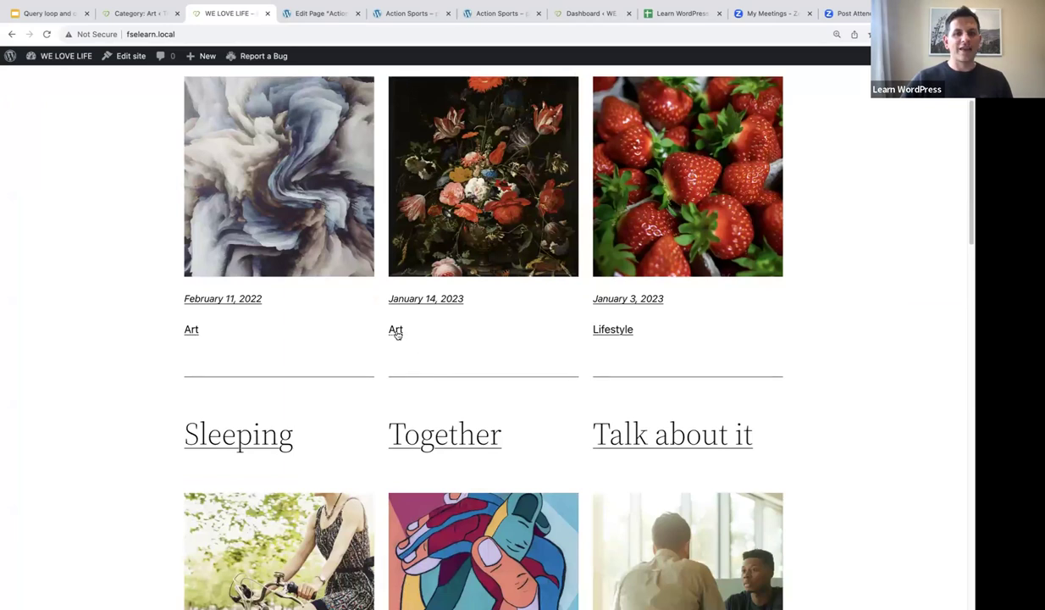
{"action": "left_click", "coordinate": [617, 334]}
{"action": "scroll", "coordinate": [244, 253], "scroll_direction": "down", "scroll_amount": 1}
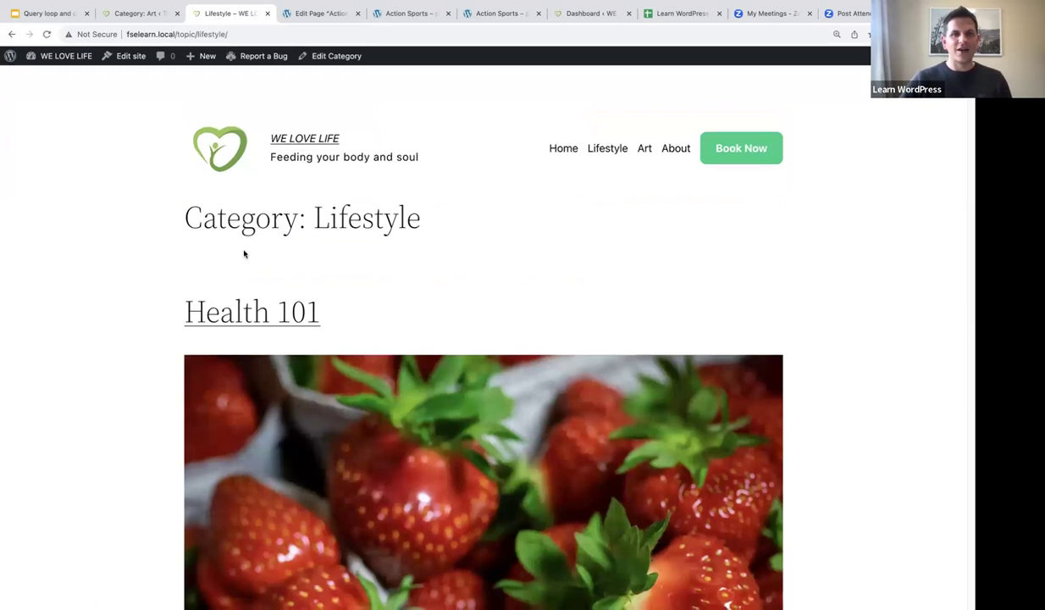
{"action": "scroll", "coordinate": [836, 314], "scroll_direction": "down", "scroll_amount": 8}
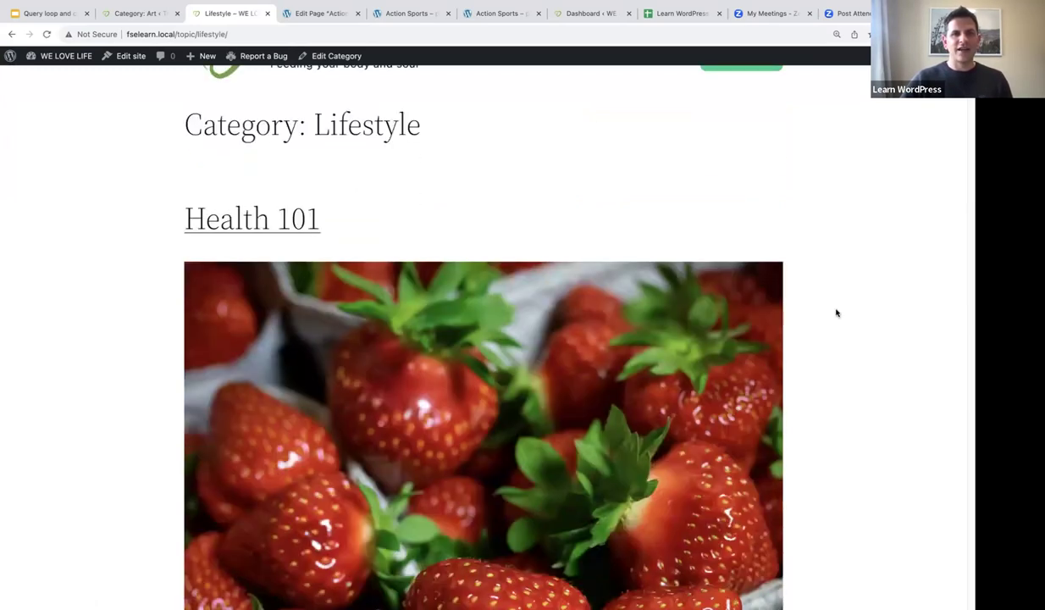
{"action": "scroll", "coordinate": [835, 312], "scroll_direction": "down", "scroll_amount": 6}
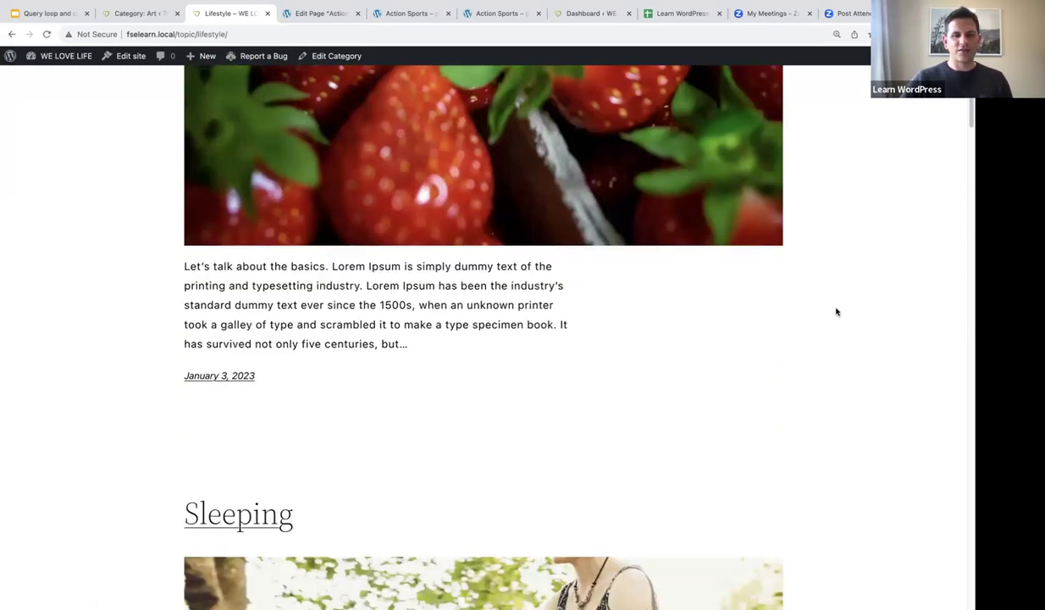
{"action": "scroll", "coordinate": [836, 314], "scroll_direction": "down", "scroll_amount": 5}
{"action": "scroll", "coordinate": [835, 312], "scroll_direction": "down", "scroll_amount": 10}
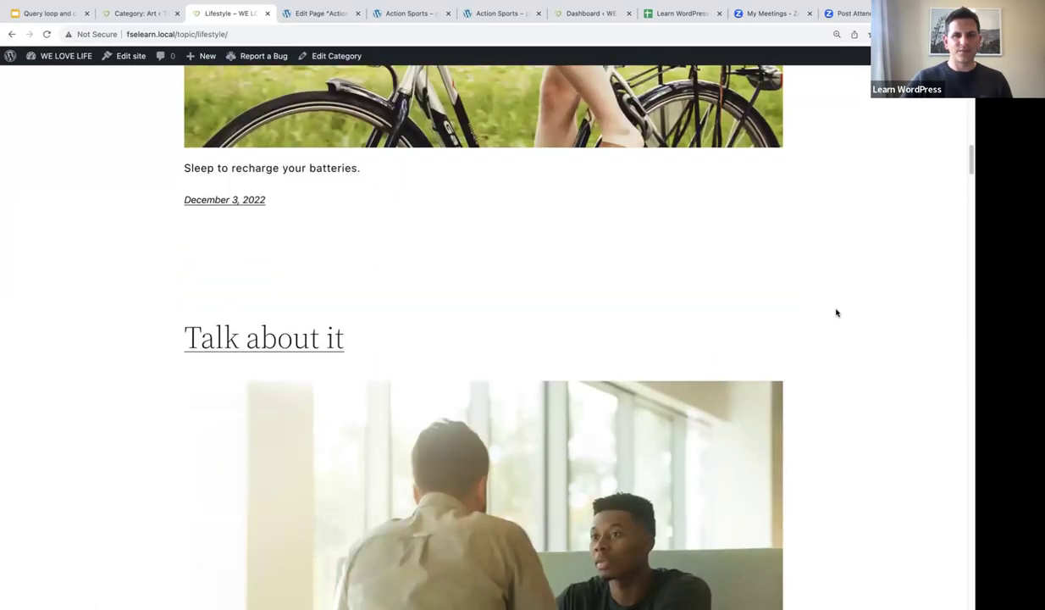
{"action": "scroll", "coordinate": [835, 312], "scroll_direction": "down", "scroll_amount": 3}
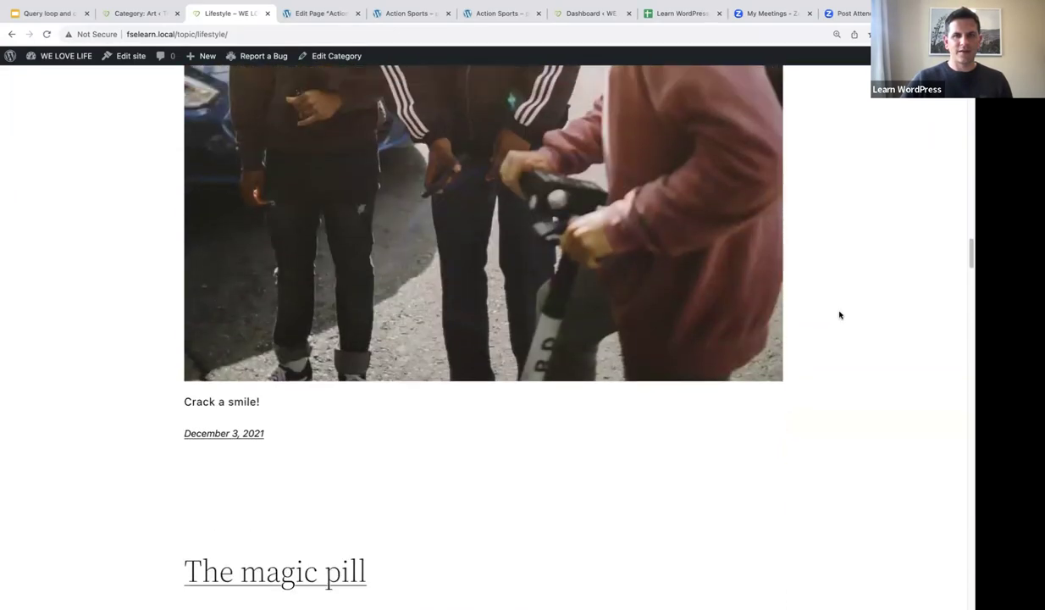
{"action": "scroll", "coordinate": [838, 312], "scroll_direction": "up", "scroll_amount": 15}
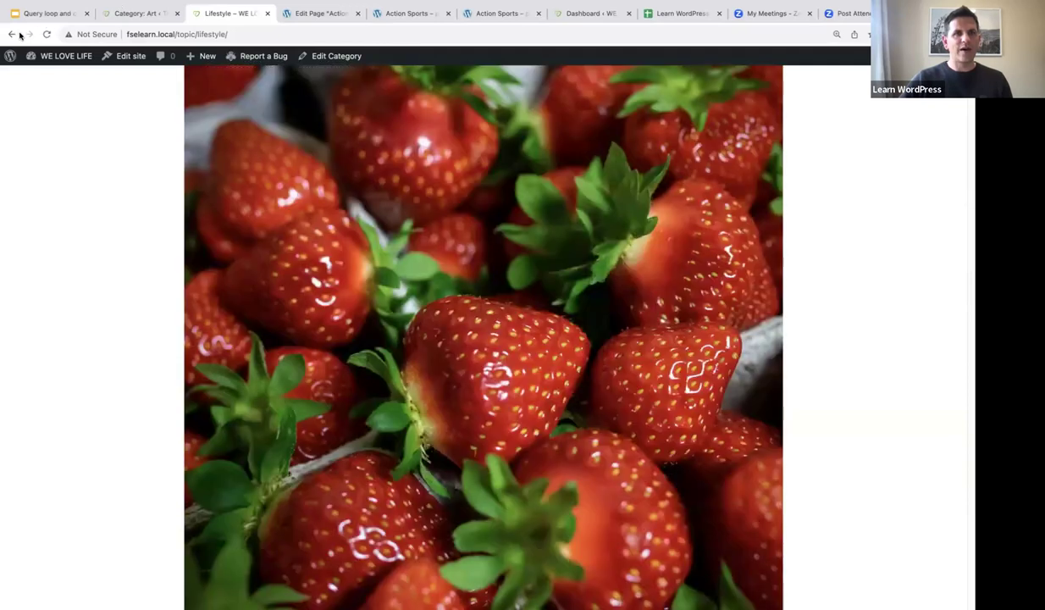
Step: Go back to the front page, open the Art category archive and review its cover image and post grid
{"action": "left_click", "coordinate": [12, 34]}
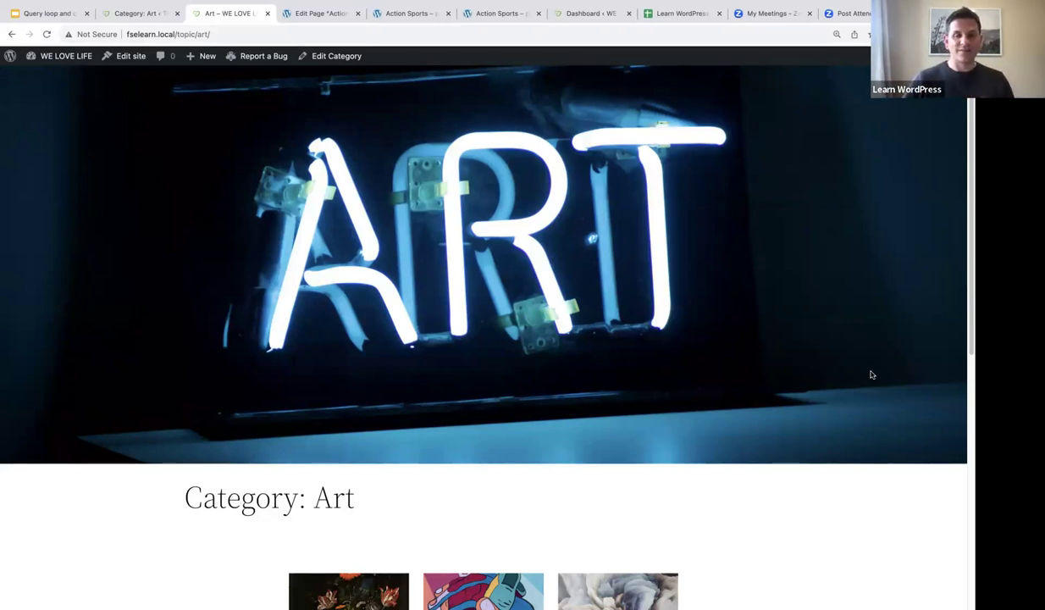
{"action": "scroll", "coordinate": [871, 374], "scroll_direction": "down", "scroll_amount": 5}
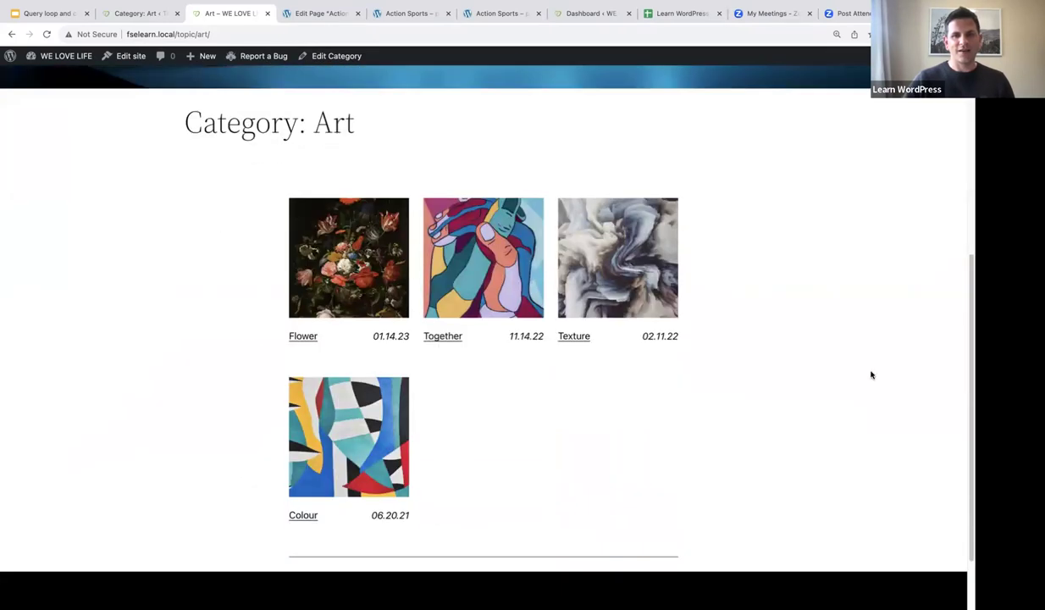
{"action": "scroll", "coordinate": [871, 374], "scroll_direction": "up", "scroll_amount": 5}
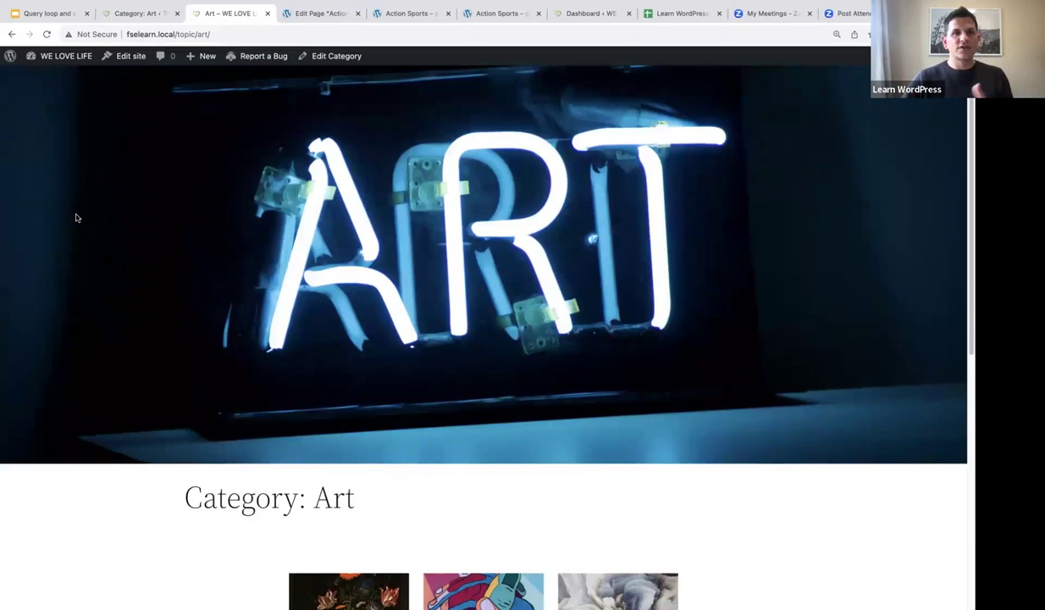
Step: Go to the site's dashboard and open the list of templates in the Site Editor
{"action": "mouse_move", "coordinate": [65, 61]}
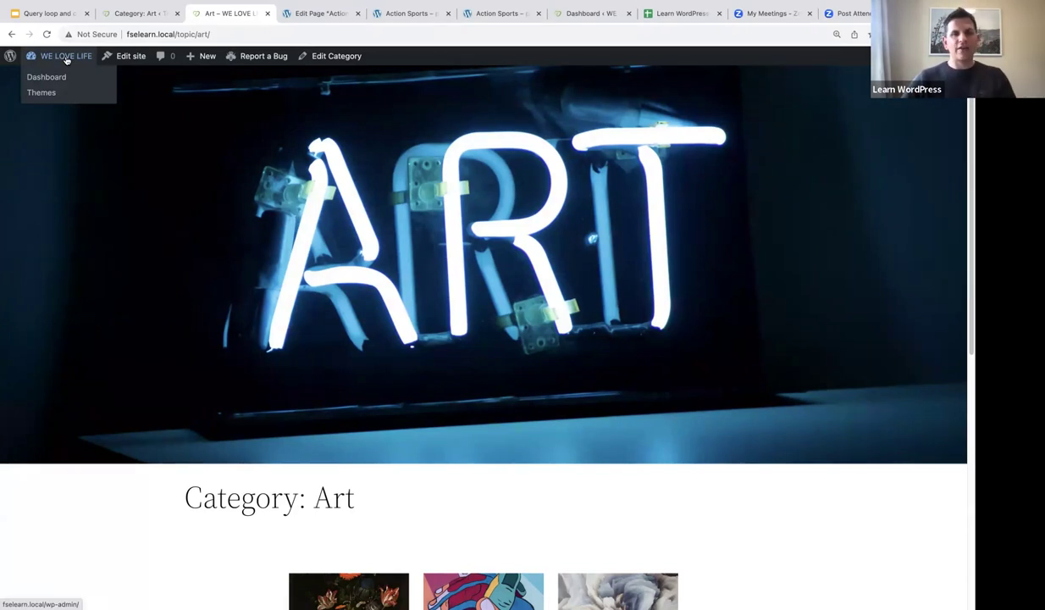
{"action": "left_click", "coordinate": [66, 59]}
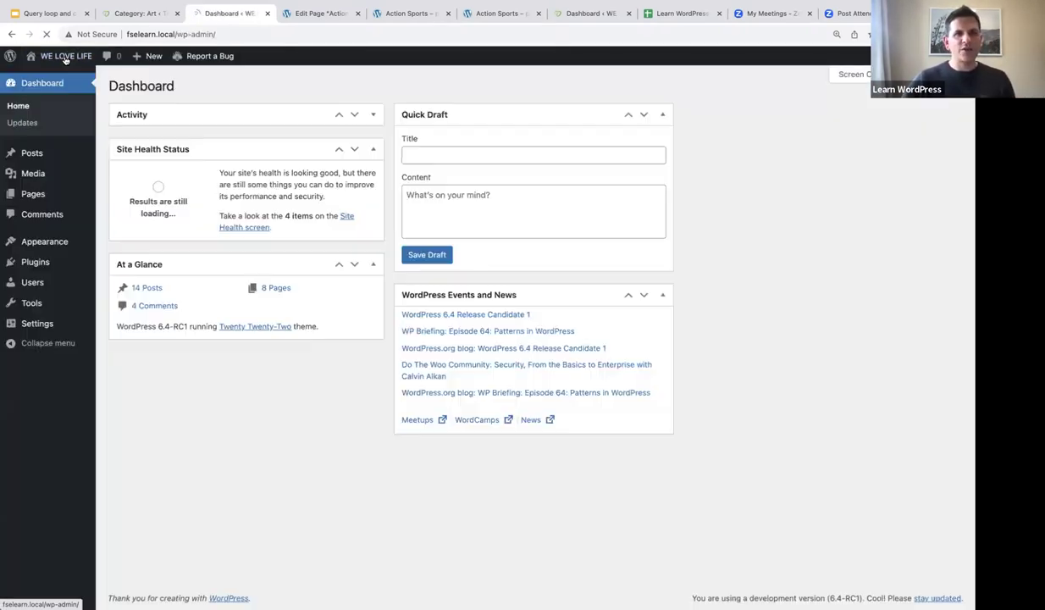
{"action": "mouse_move", "coordinate": [44, 242]}
{"action": "left_click", "coordinate": [115, 260]}
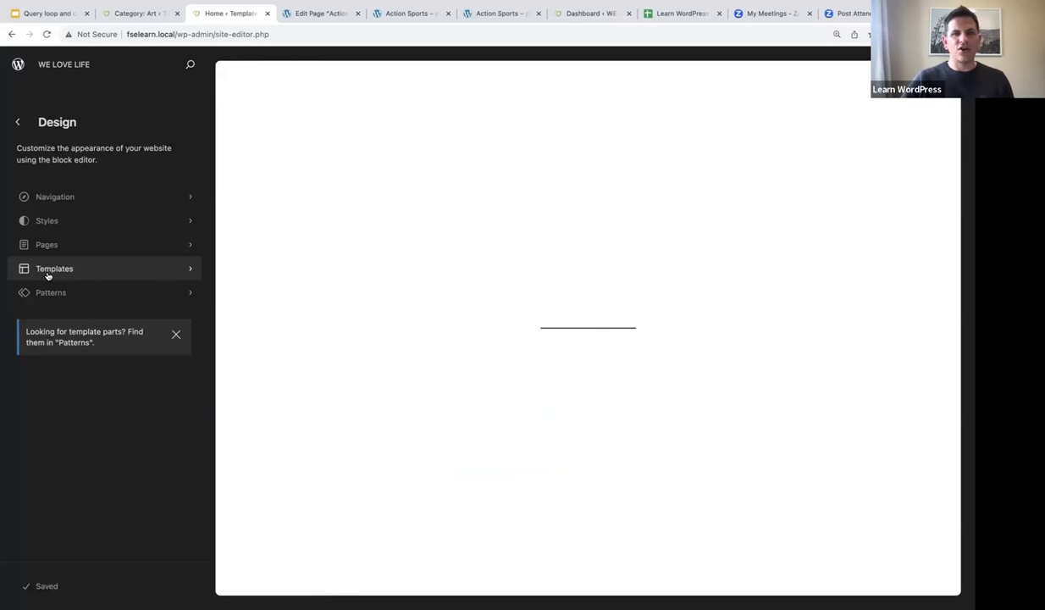
{"action": "left_click", "coordinate": [51, 270]}
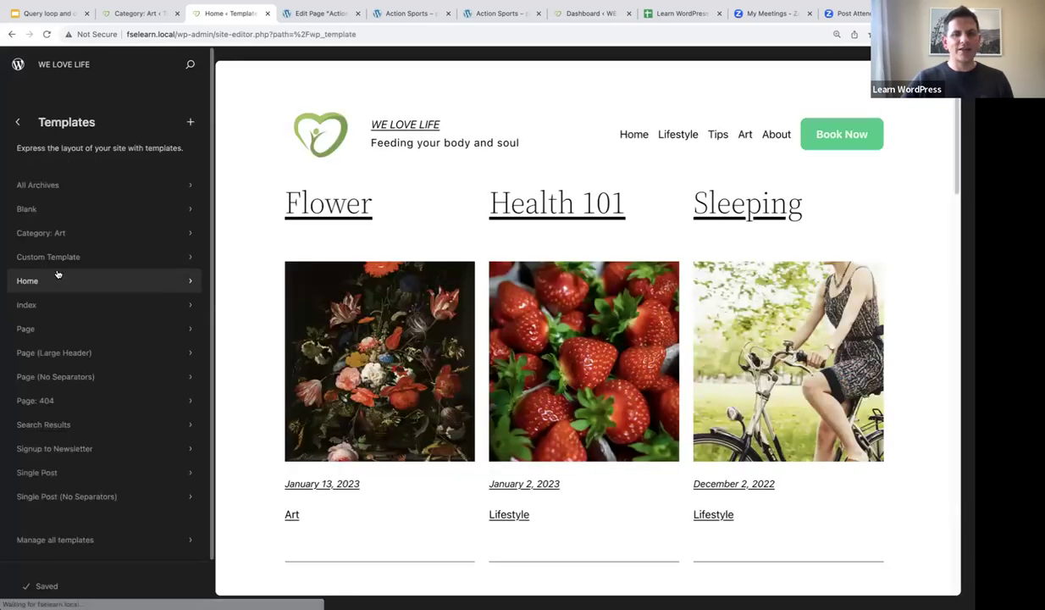
Step: Add a category archive template specifically for the Lifestyle category, starting from the suggested pattern
{"action": "left_click", "coordinate": [191, 124]}
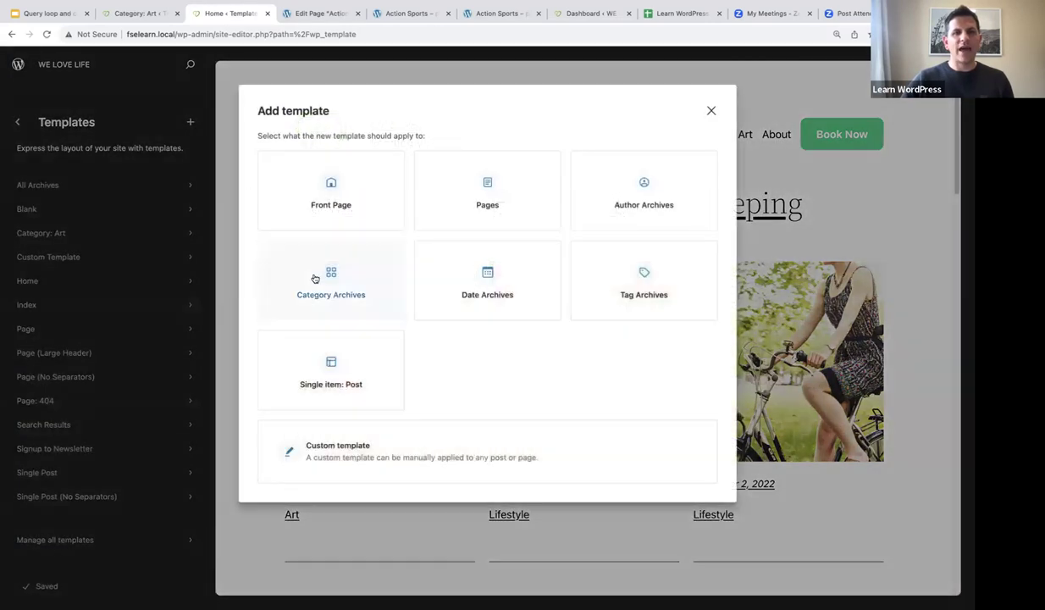
{"action": "left_click", "coordinate": [329, 276]}
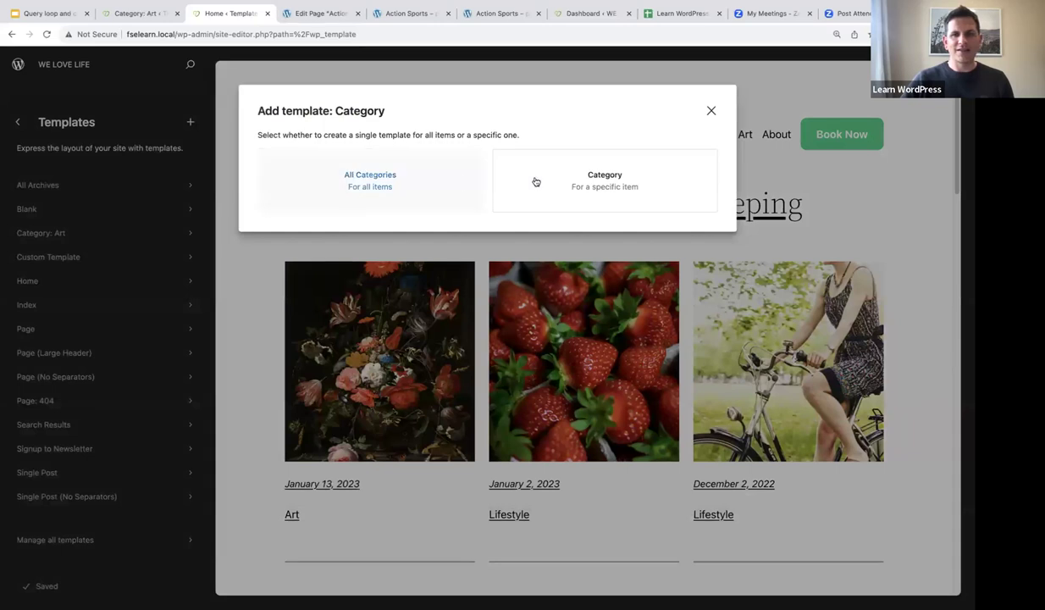
{"action": "left_click", "coordinate": [606, 179]}
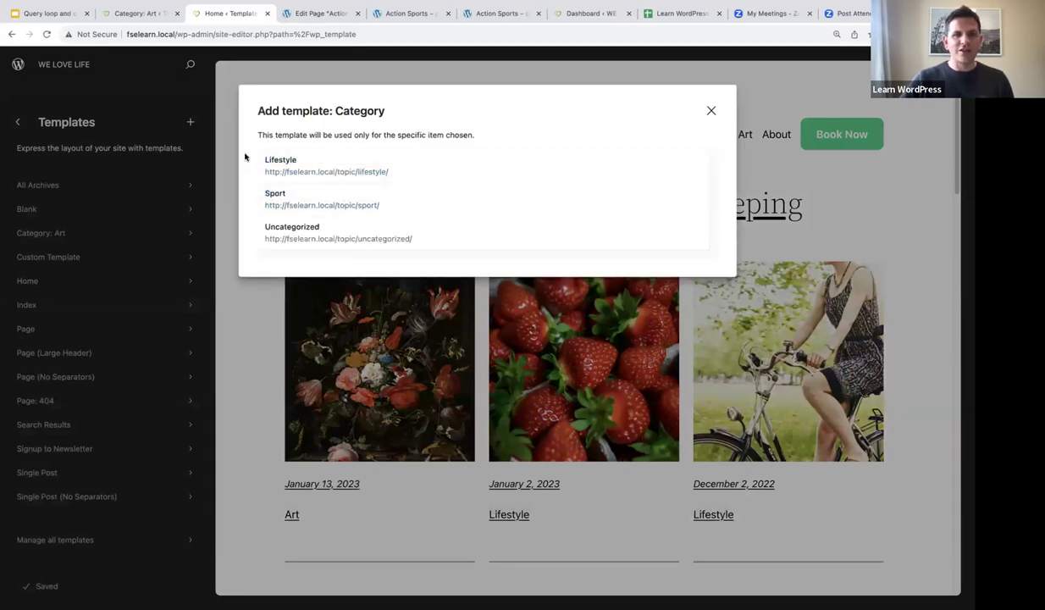
{"action": "left_click", "coordinate": [298, 170]}
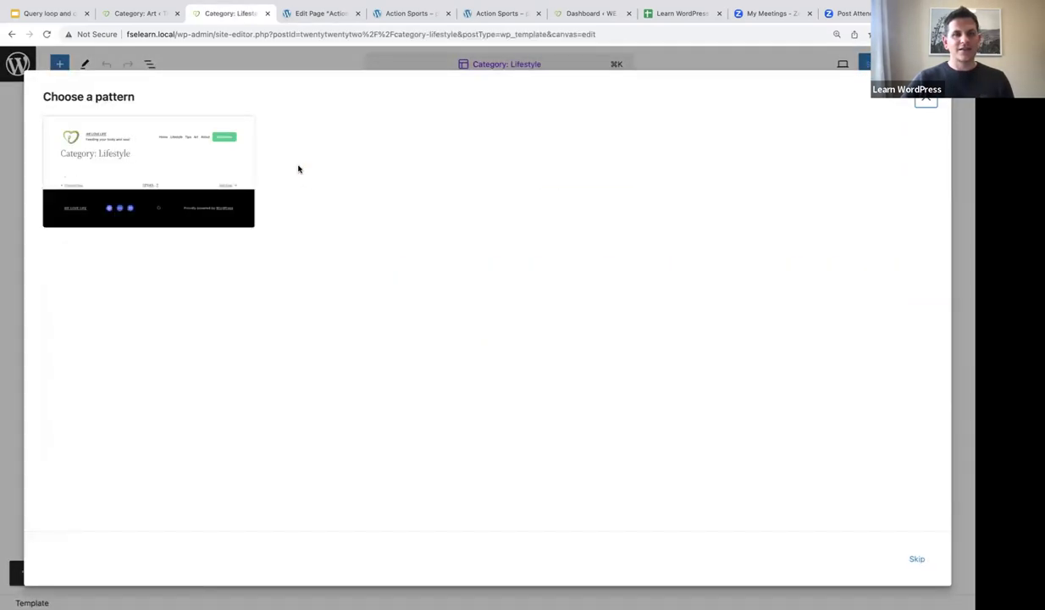
{"action": "left_click", "coordinate": [154, 182]}
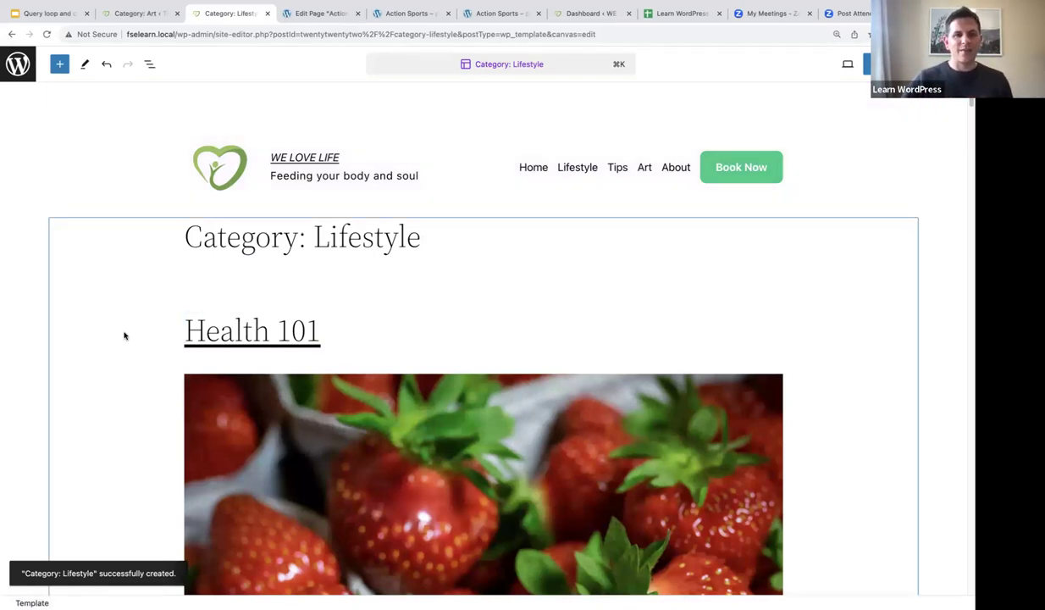
{"action": "scroll", "coordinate": [123, 335], "scroll_direction": "down", "scroll_amount": 1}
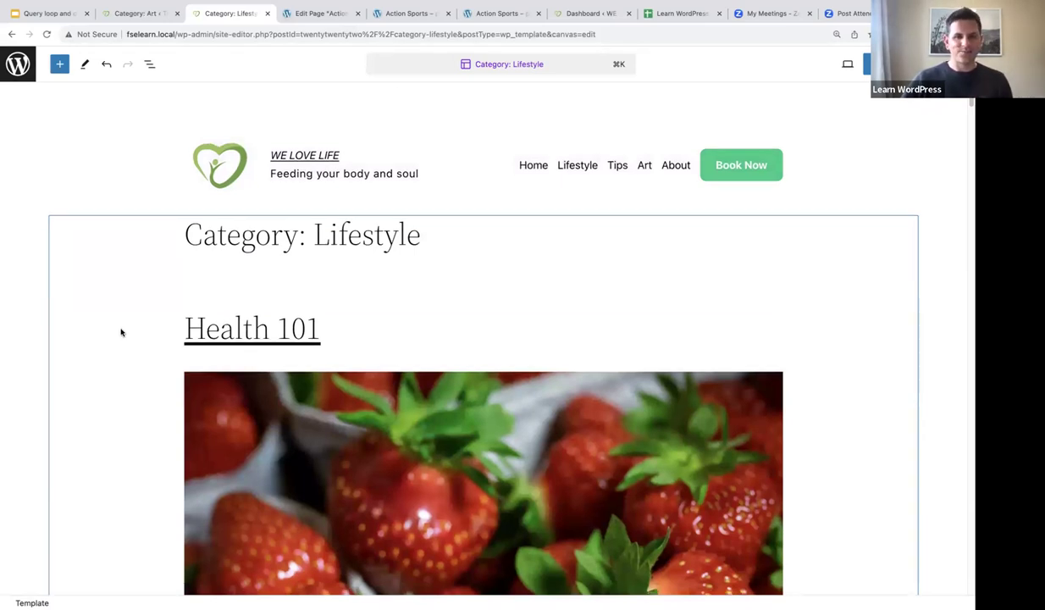
{"action": "scroll", "coordinate": [121, 333], "scroll_direction": "up", "scroll_amount": 1}
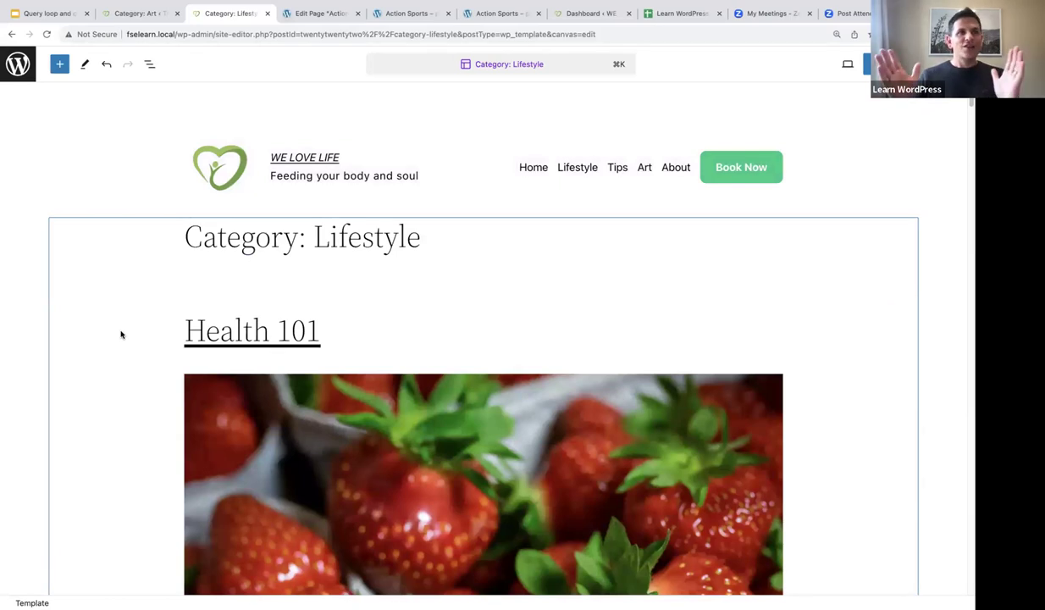